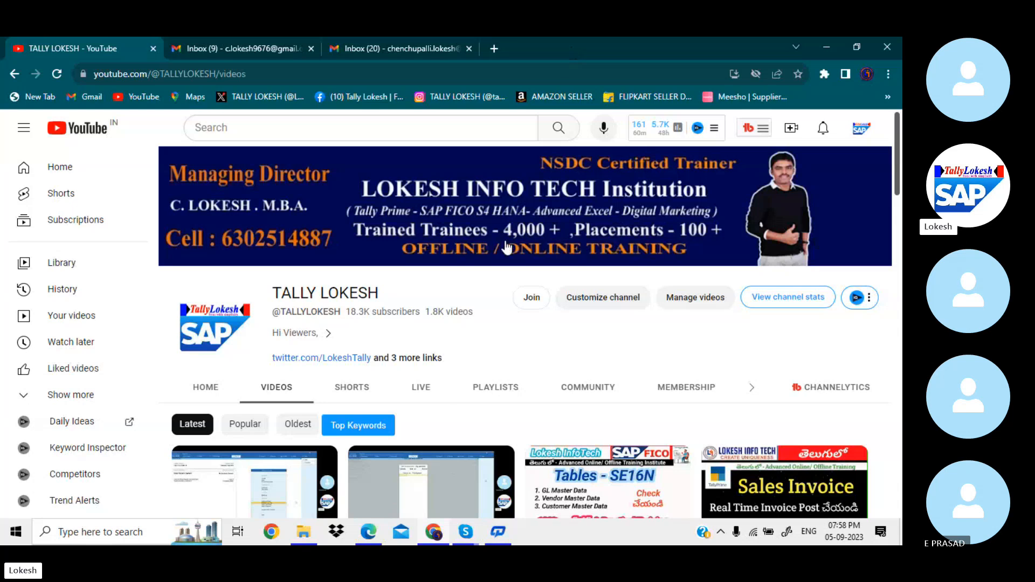
Bring the Skype class call forward and open its participants list.
{"action": "mouse_move", "coordinate": [467, 535]}
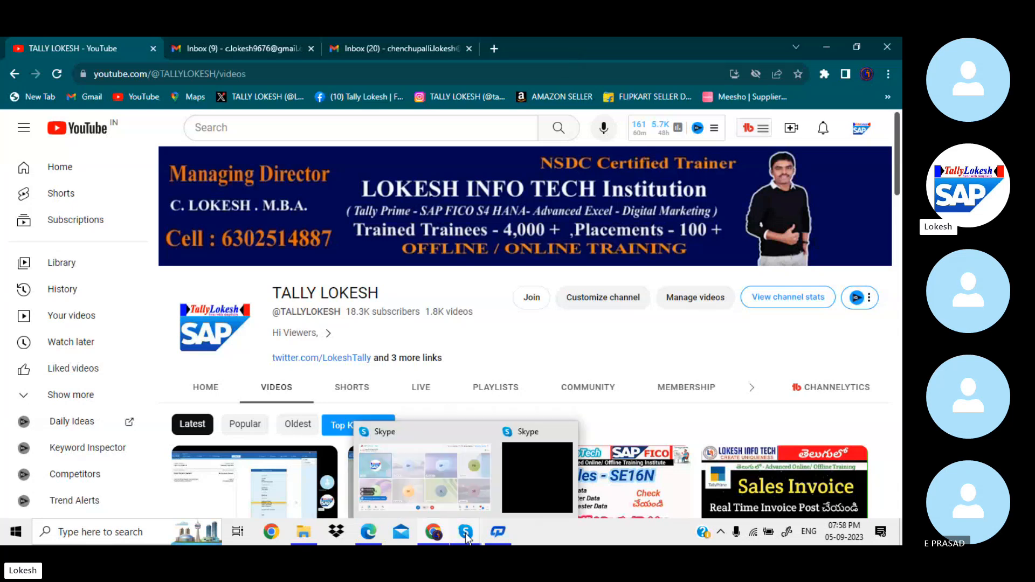
{"action": "left_click", "coordinate": [463, 477]}
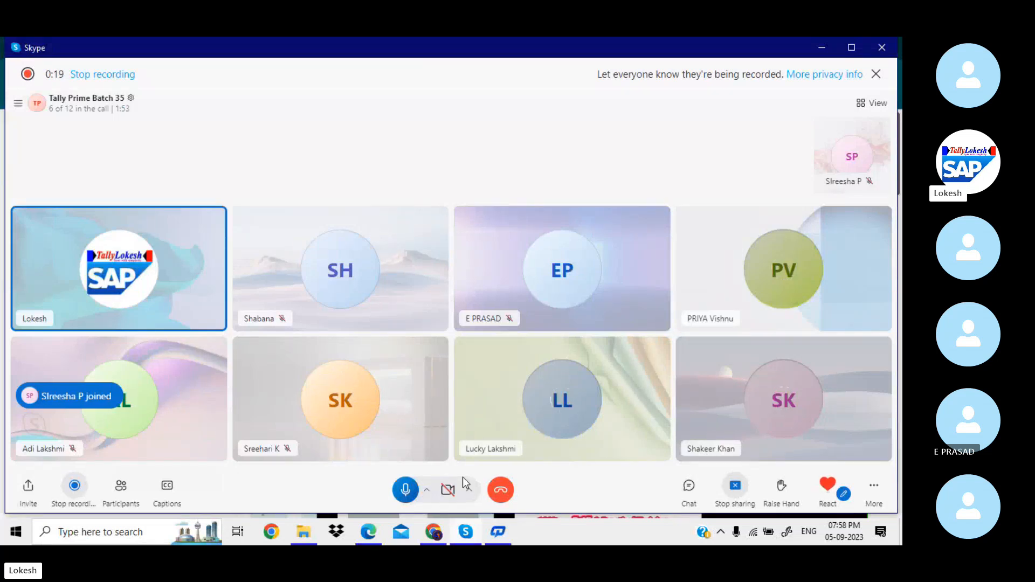
{"action": "left_click", "coordinate": [125, 489]}
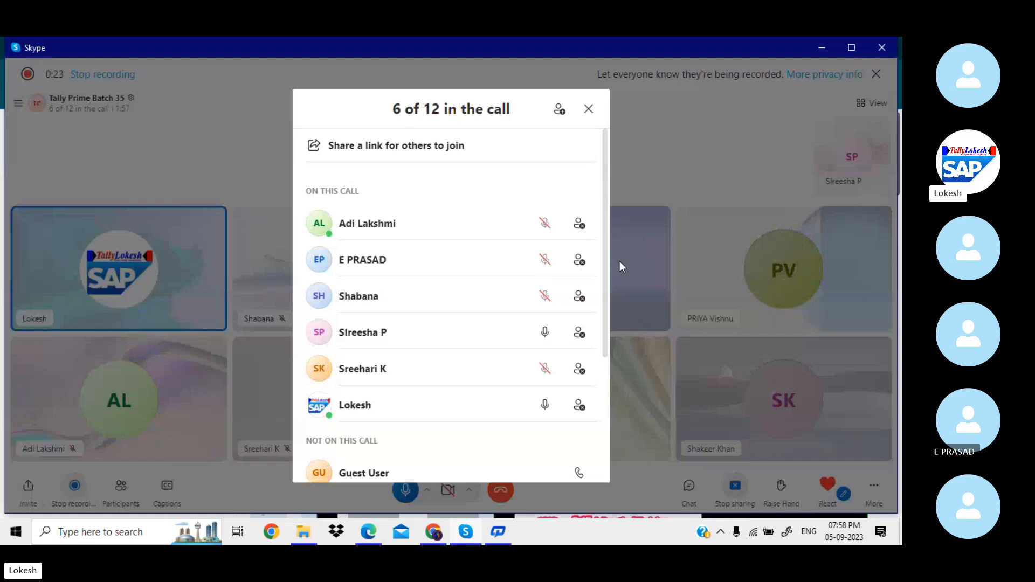
{"action": "left_click_drag", "start_coordinate": [603, 299], "coordinate": [618, 419]}
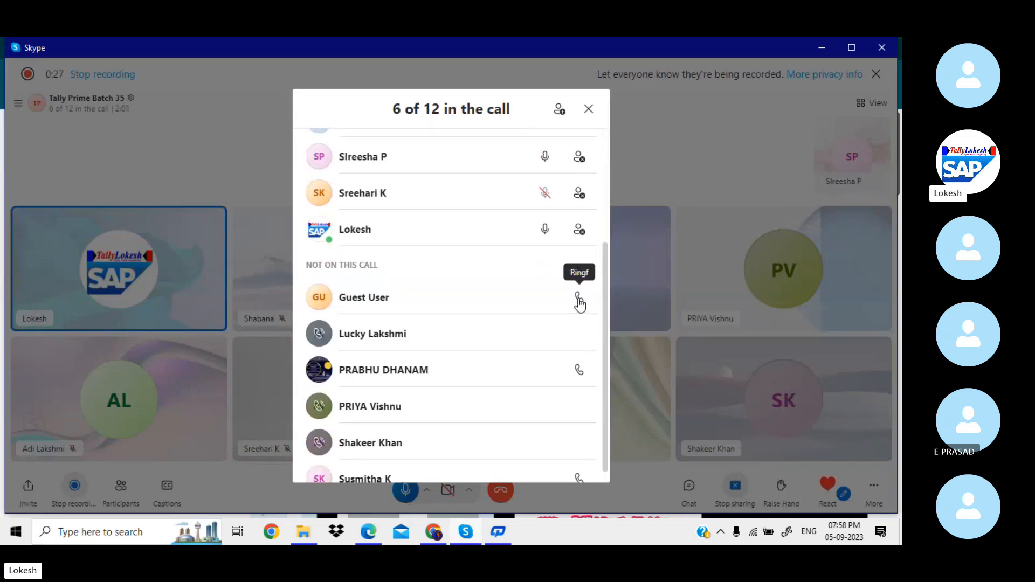
{"action": "left_click_drag", "start_coordinate": [606, 319], "coordinate": [611, 386]}
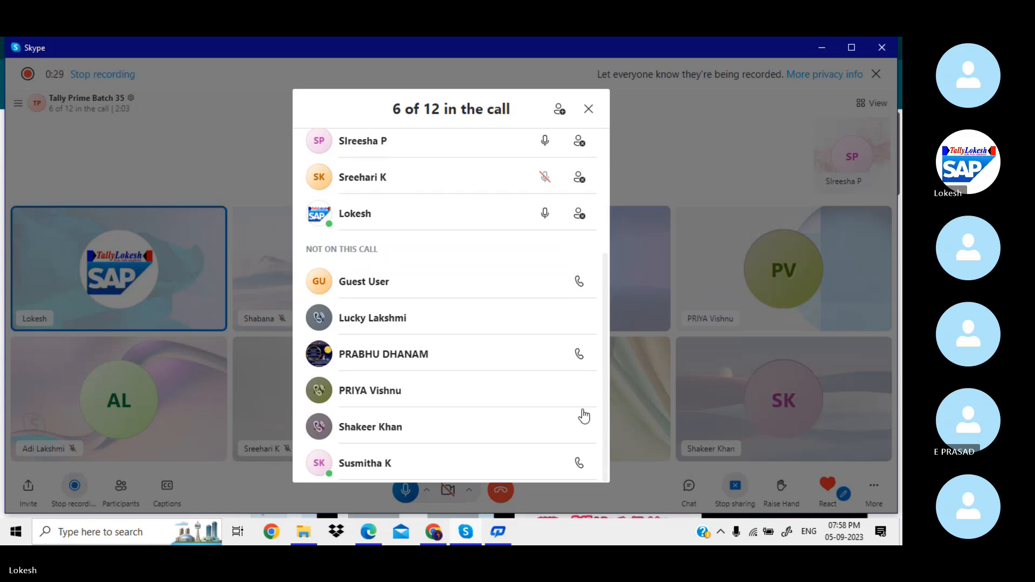
Ring Guest User and another absent participant, then close the list and minimize Skype.
{"action": "left_click", "coordinate": [579, 282]}
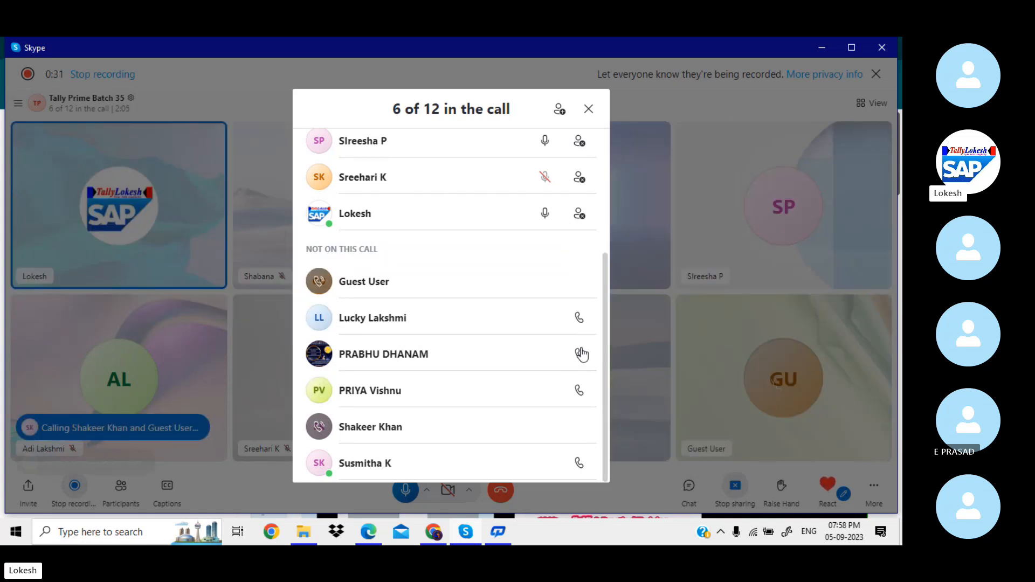
{"action": "left_click", "coordinate": [580, 354]}
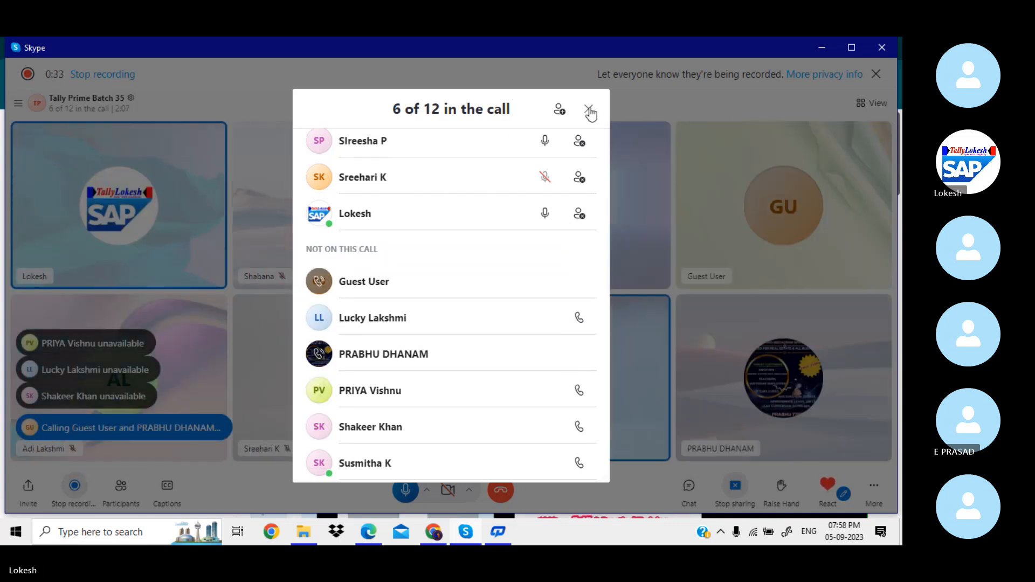
{"action": "left_click", "coordinate": [589, 110]}
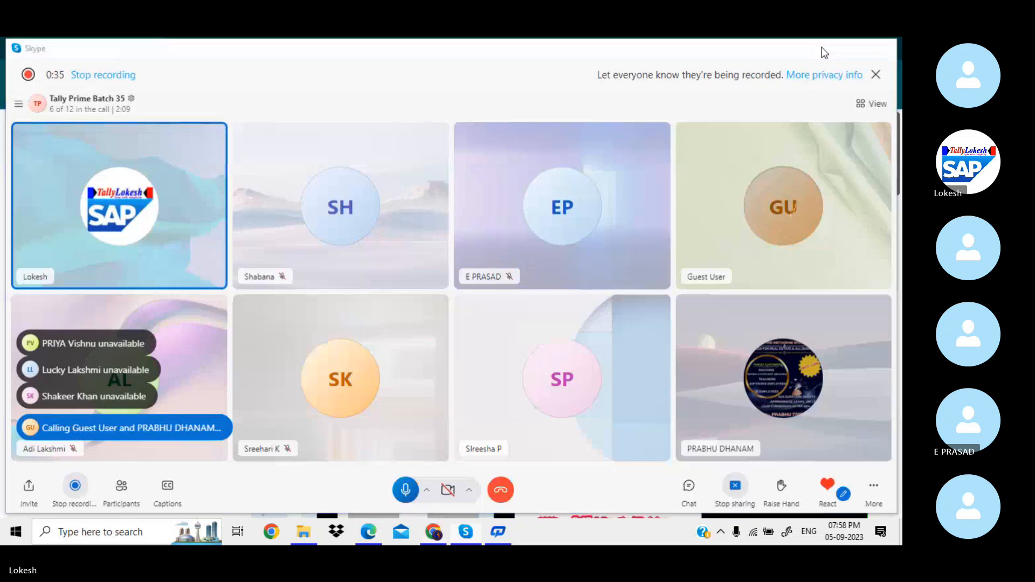
{"action": "left_click", "coordinate": [822, 47]}
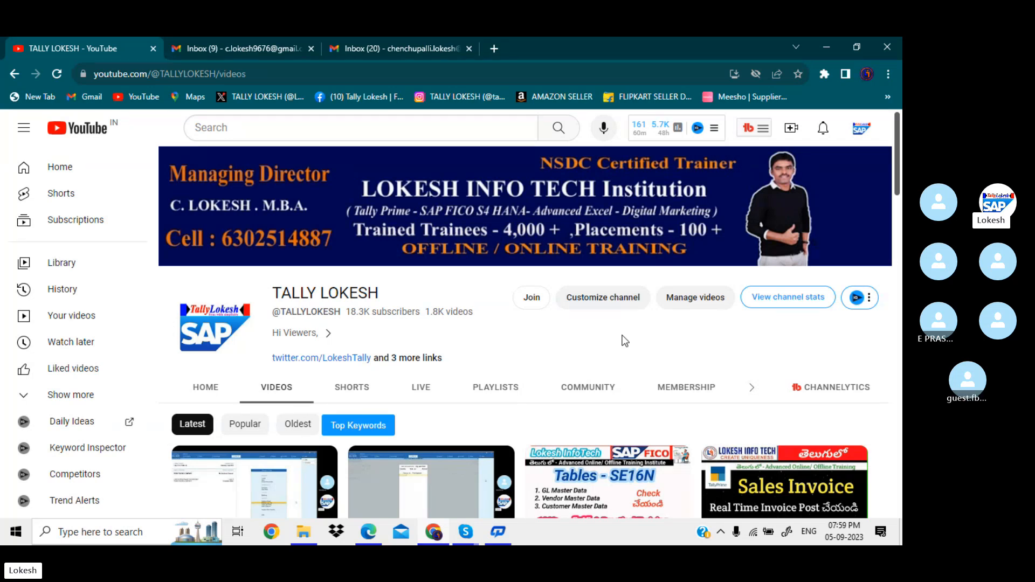
Review the Problem 1 transaction list from Capital to Wages, then minimize the PDF and Explorer.
{"action": "left_click", "coordinate": [824, 49]}
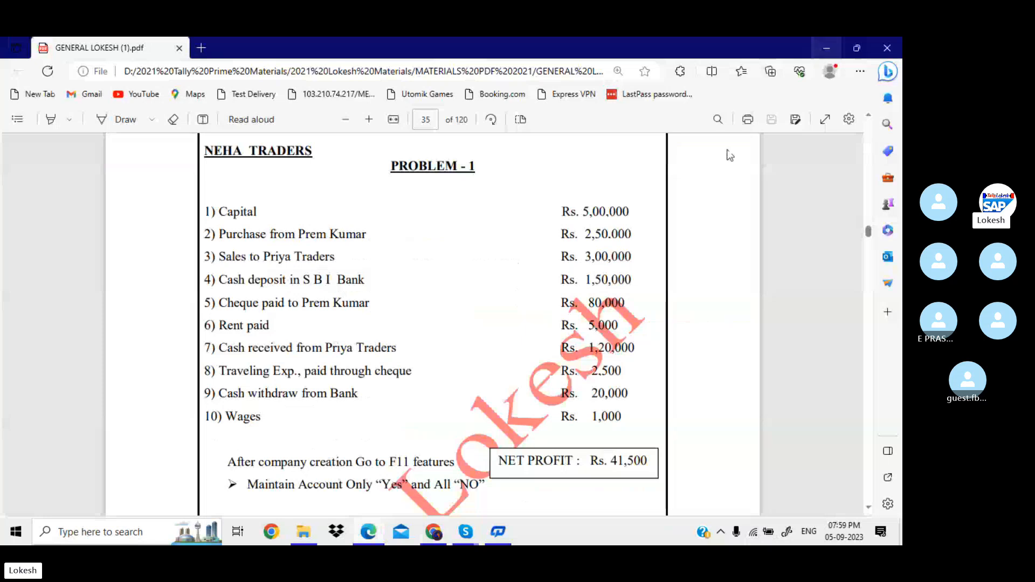
{"action": "scroll", "coordinate": [643, 294], "scroll_direction": "up", "scroll_amount": 1}
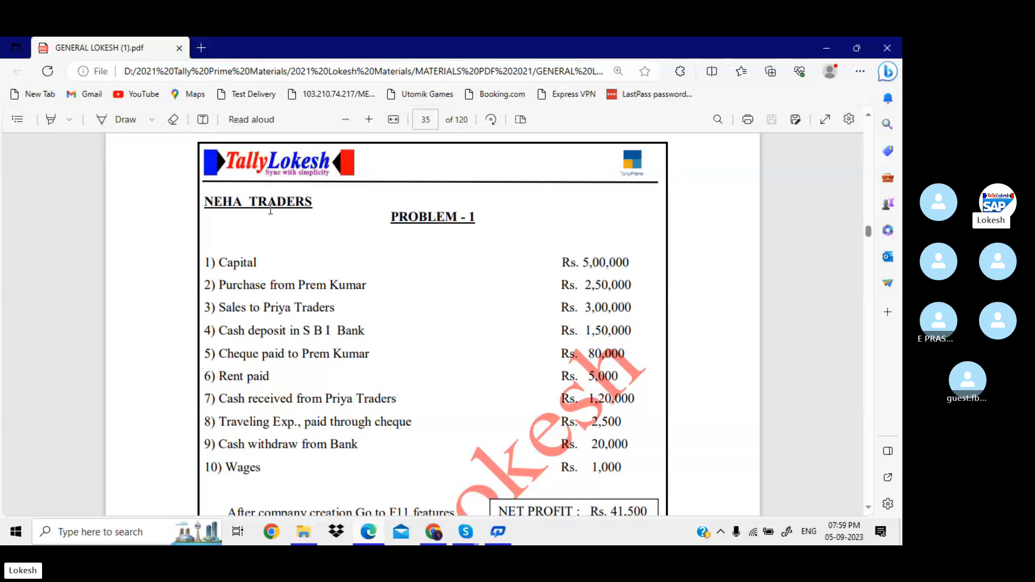
{"action": "left_click_drag", "start_coordinate": [225, 268], "coordinate": [386, 466]}
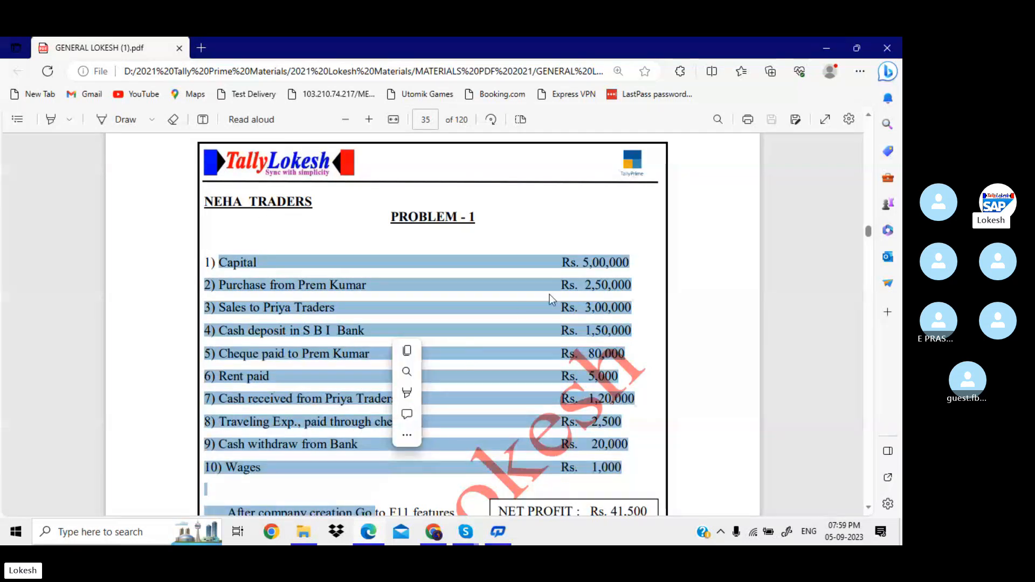
{"action": "left_click", "coordinate": [587, 468]}
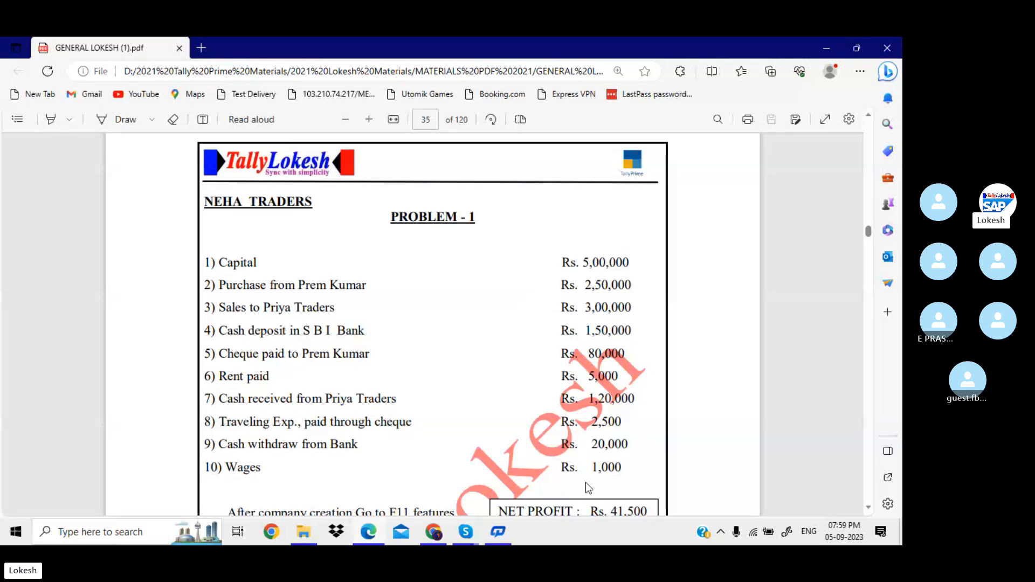
{"action": "scroll", "coordinate": [586, 483], "scroll_direction": "down", "scroll_amount": 1}
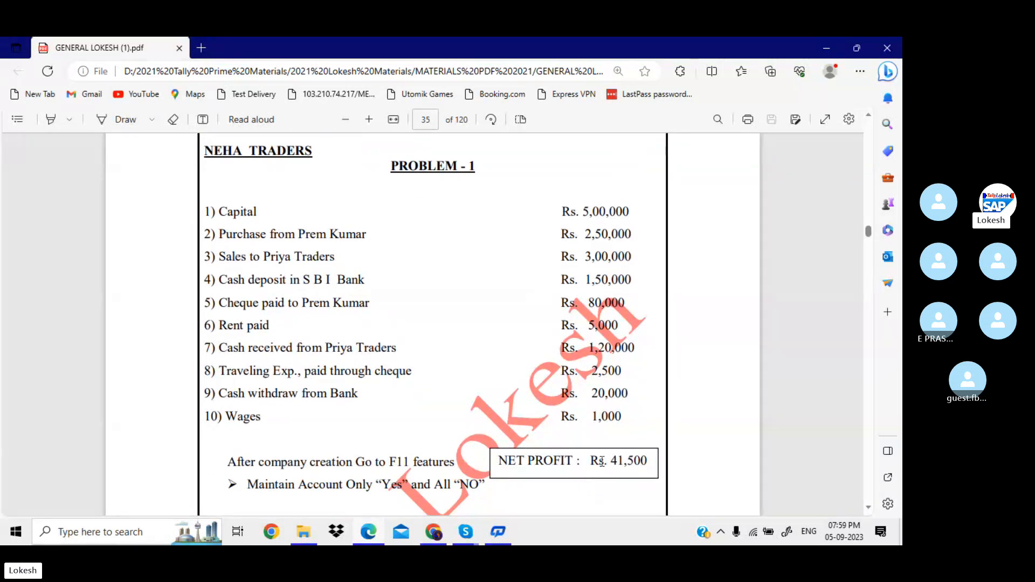
{"action": "scroll", "coordinate": [630, 459], "scroll_direction": "up", "scroll_amount": 1}
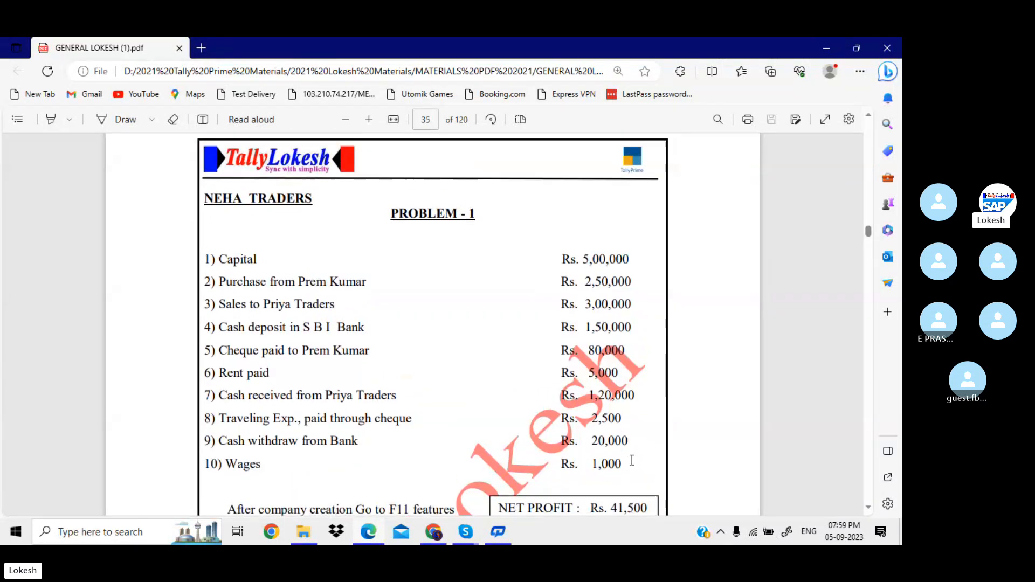
{"action": "left_click", "coordinate": [830, 47]}
{"action": "left_click", "coordinate": [829, 46]}
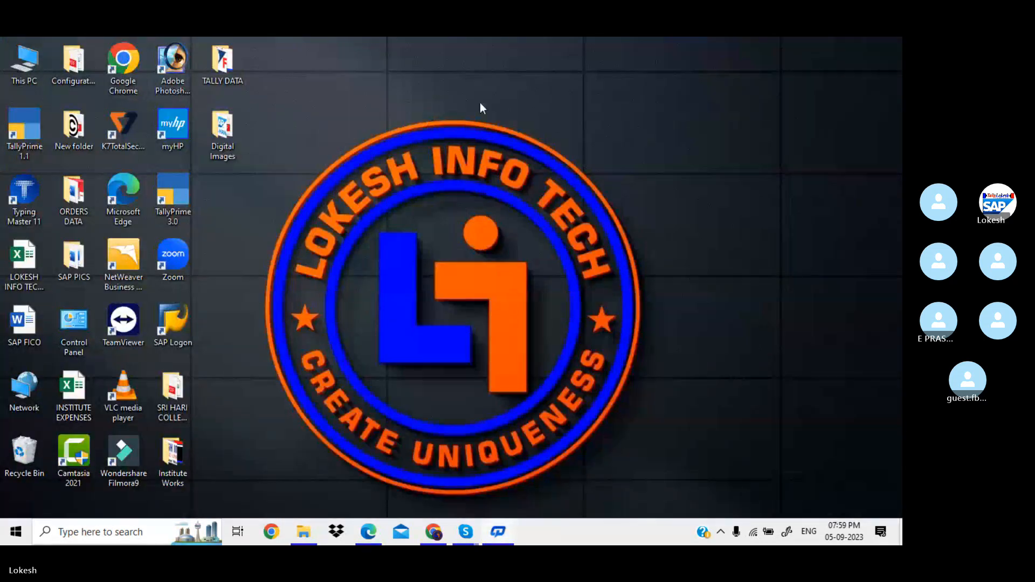
Launch TallyPrime 3.0, decline the TSS renewal, and continue in Educational Mode.
{"action": "double_click", "coordinate": [187, 201]}
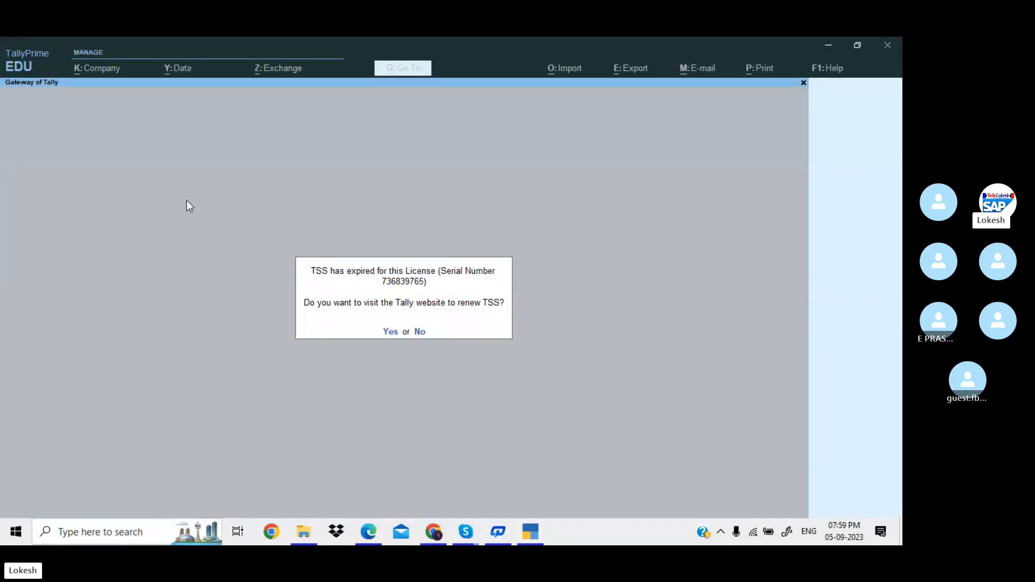
{"action": "key", "text": "n"}
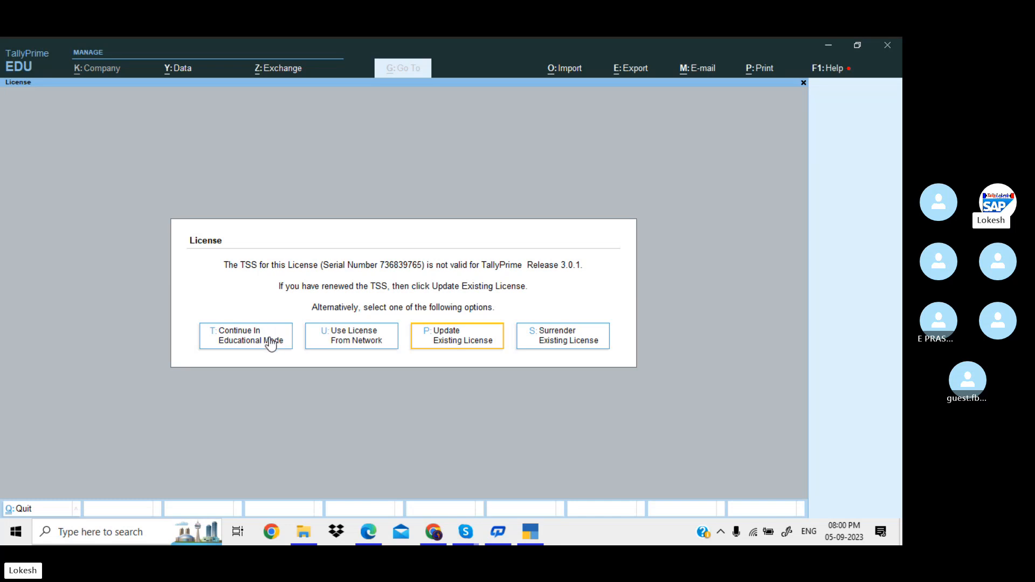
{"action": "left_click", "coordinate": [275, 342]}
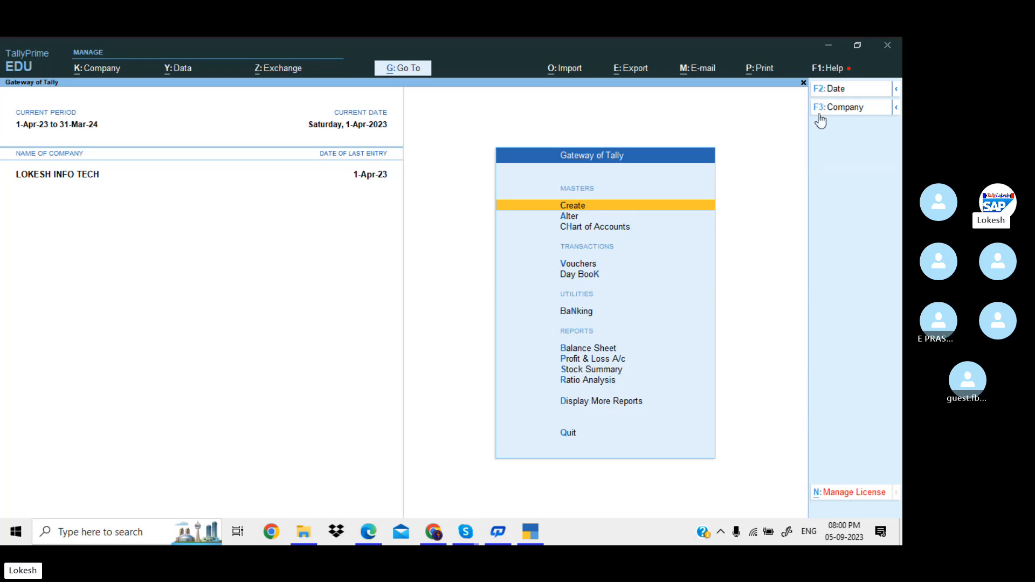
Shut LOKESH INFO TECH so the Select Company list of nine companies appears.
{"action": "left_click", "coordinate": [844, 110]}
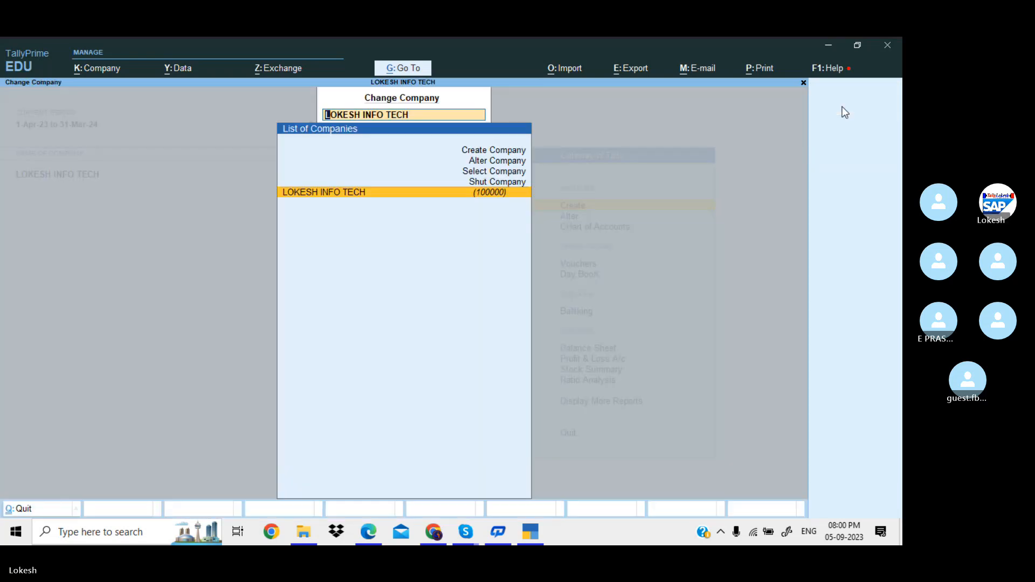
{"action": "key", "text": "Up"}
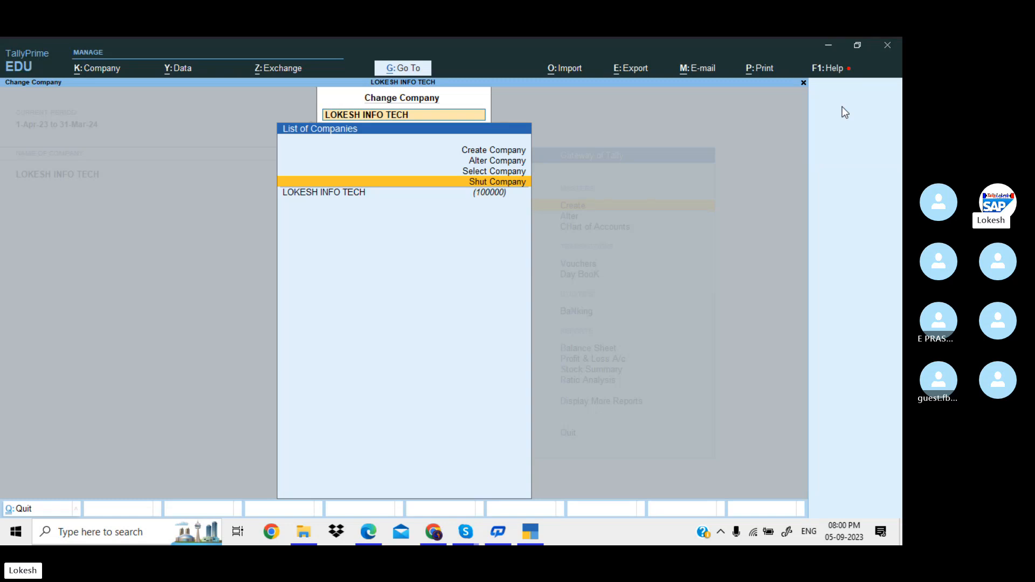
{"action": "key", "text": "Return"}
{"action": "key", "text": "Return"}
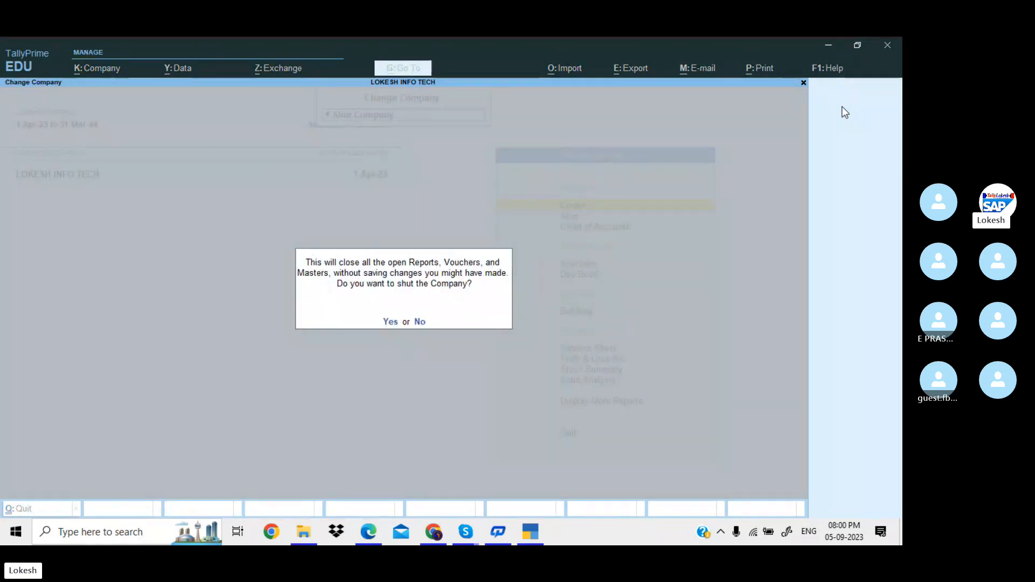
{"action": "key", "text": "y"}
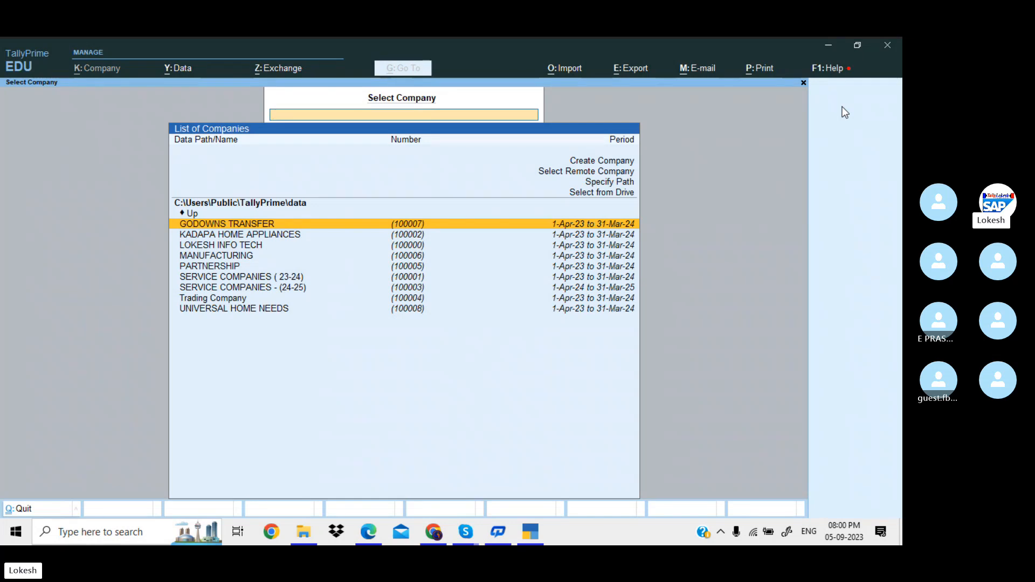
Browse the company source options, trying the data path entry and cancelling it.
{"action": "key", "text": "Up"}
{"action": "key", "text": "Up"}
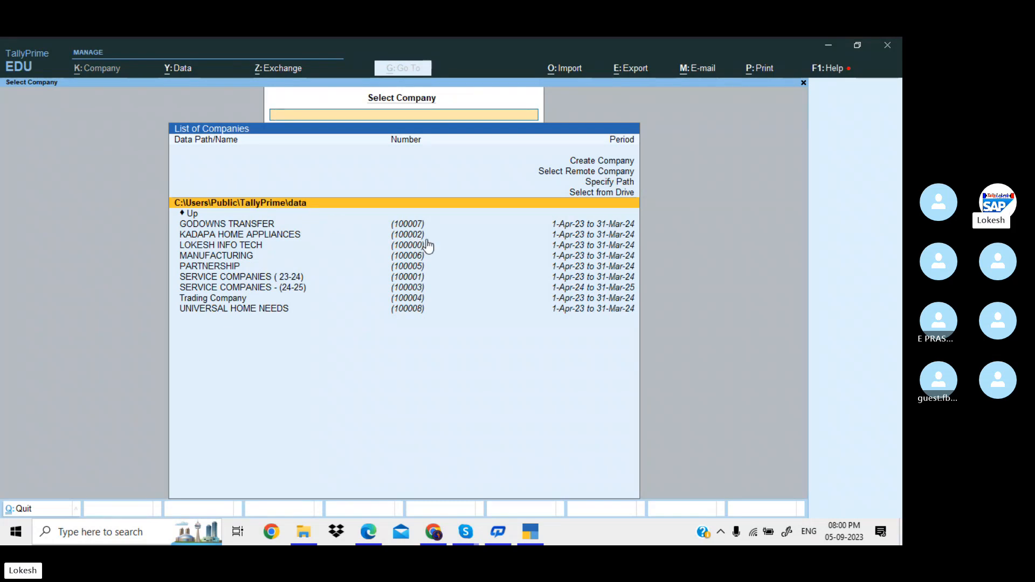
{"action": "key", "text": "Down"}
{"action": "key", "text": "Down"}
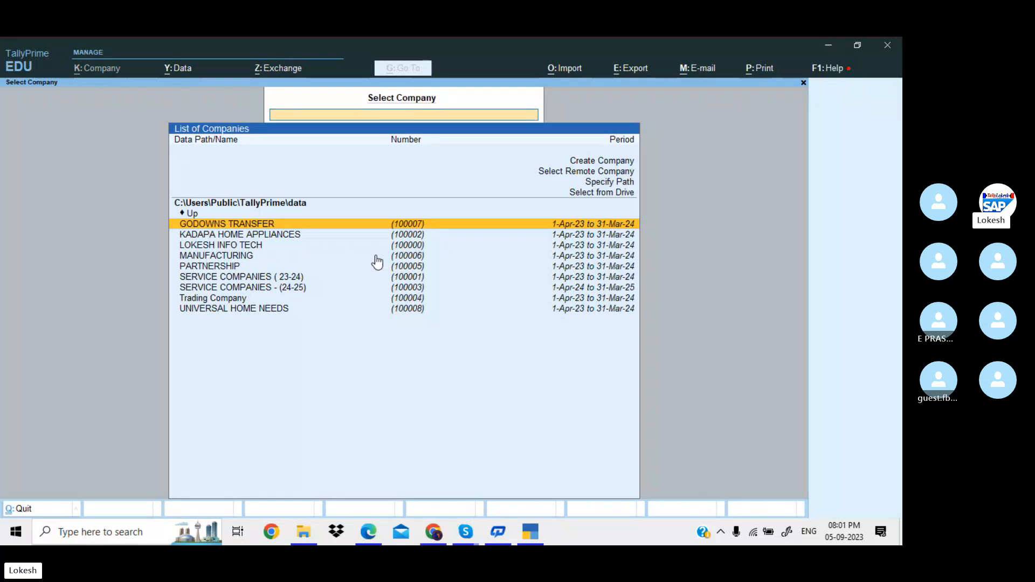
{"action": "key", "text": "Up"}
{"action": "key", "text": "Up"}
{"action": "key", "text": "Up"}
{"action": "key", "text": "Up"}
{"action": "key", "text": "Up"}
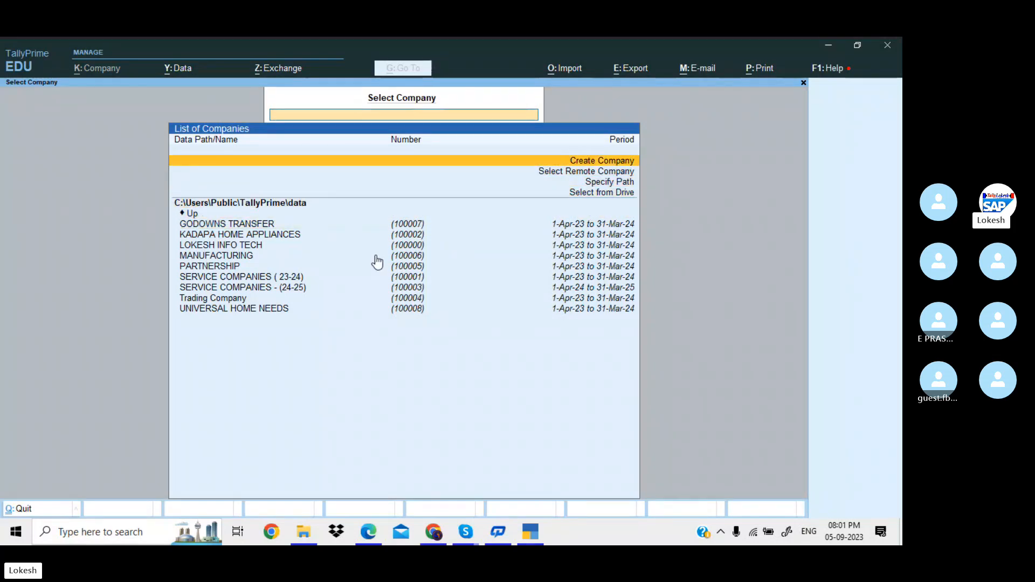
{"action": "key", "text": "Down"}
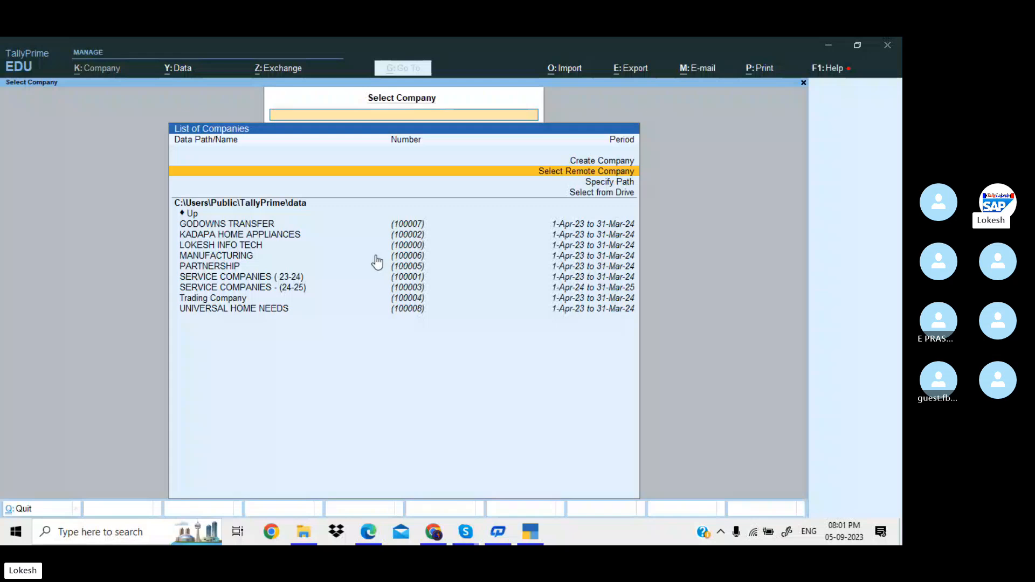
{"action": "key", "text": "Down"}
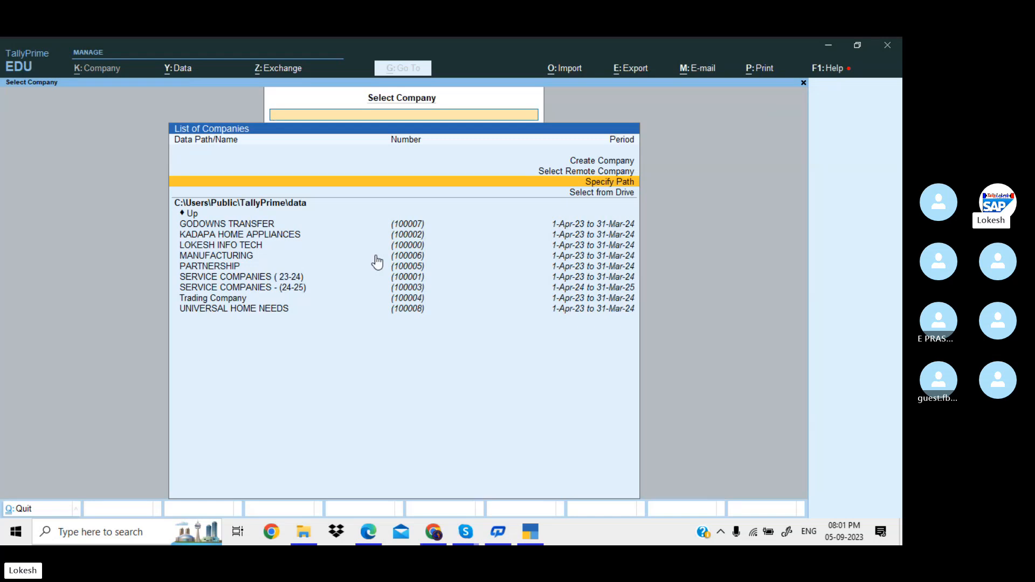
{"action": "key", "text": "Return"}
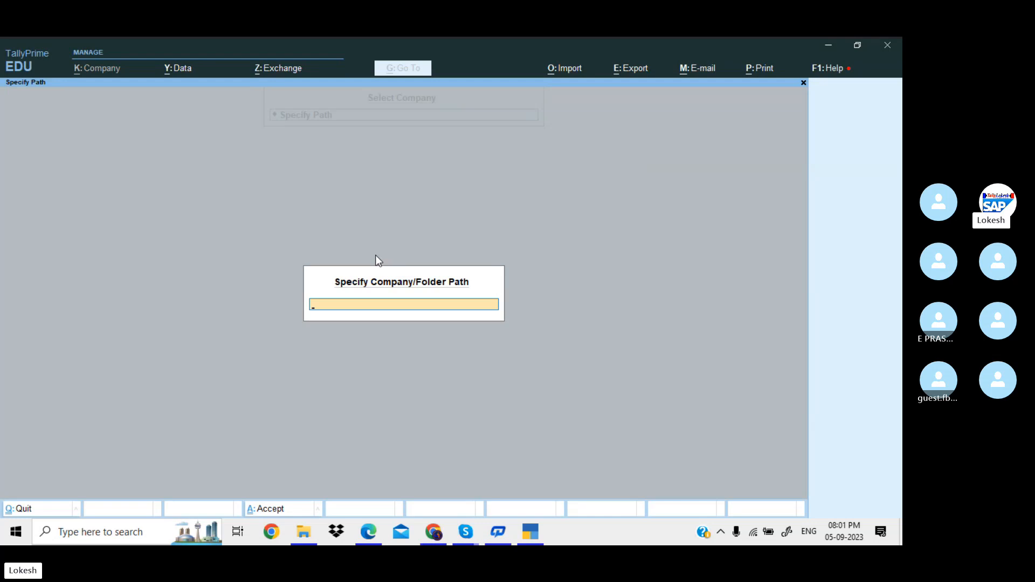
{"action": "key", "text": "Escape"}
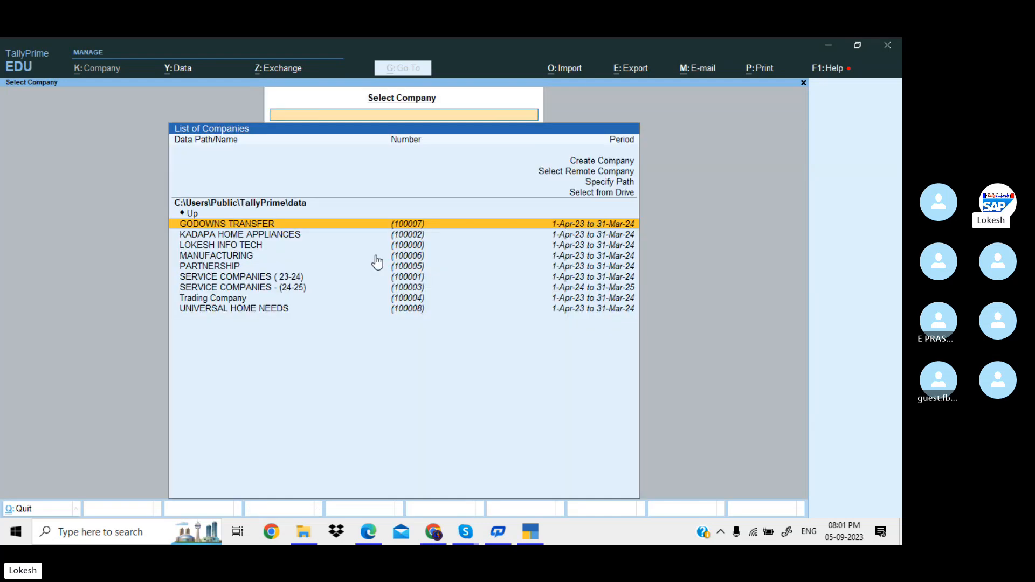
Back out of the drive list and start creating a new company.
{"action": "key", "text": "Up"}
{"action": "key", "text": "Up"}
{"action": "key", "text": "Return"}
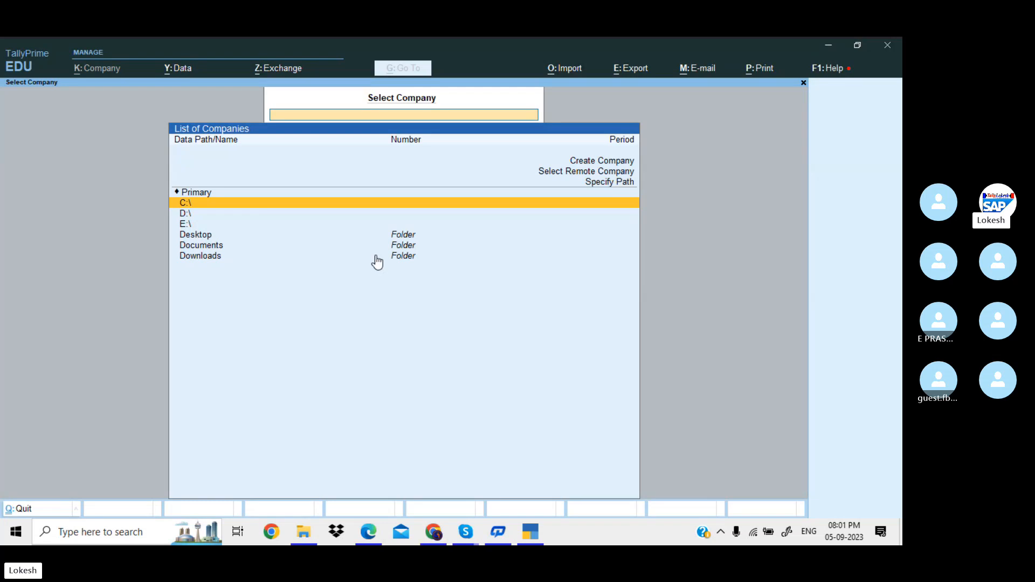
{"action": "key", "text": "Escape"}
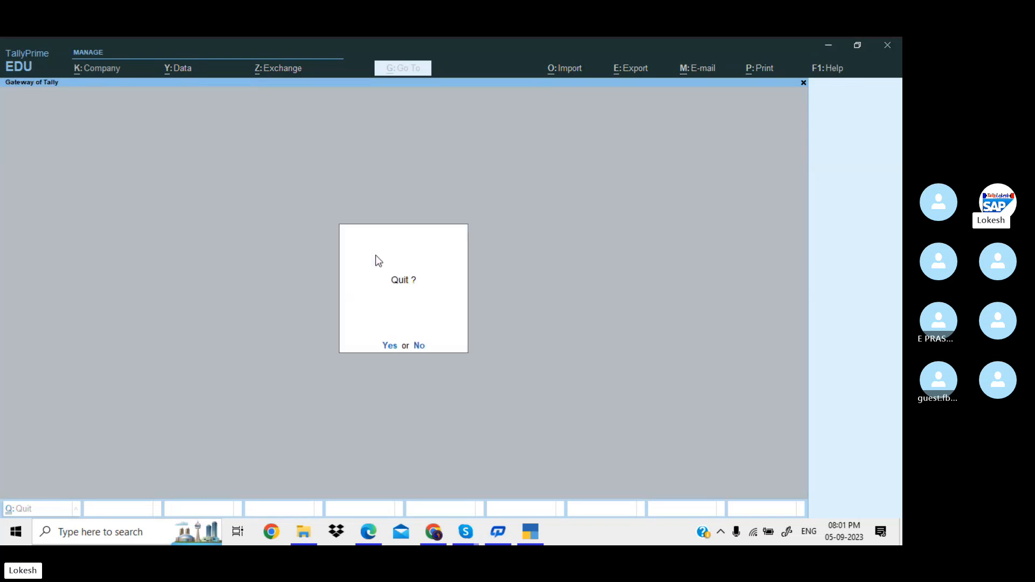
{"action": "key", "text": "Escape"}
{"action": "key", "text": "Up"}
{"action": "key", "text": "Up"}
{"action": "key", "text": "Up"}
{"action": "key", "text": "Up"}
{"action": "key", "text": "Up"}
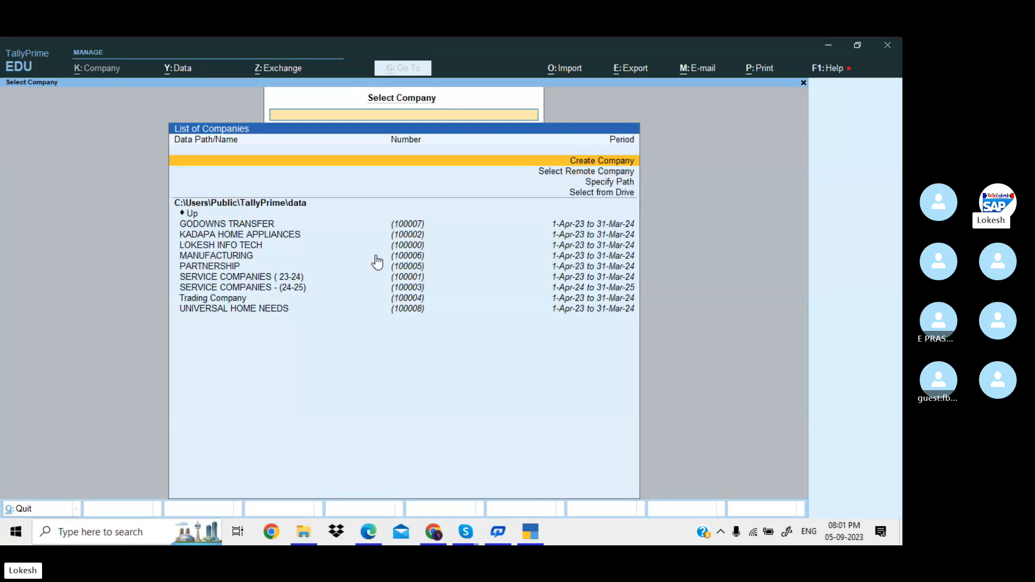
{"action": "key", "text": "Return"}
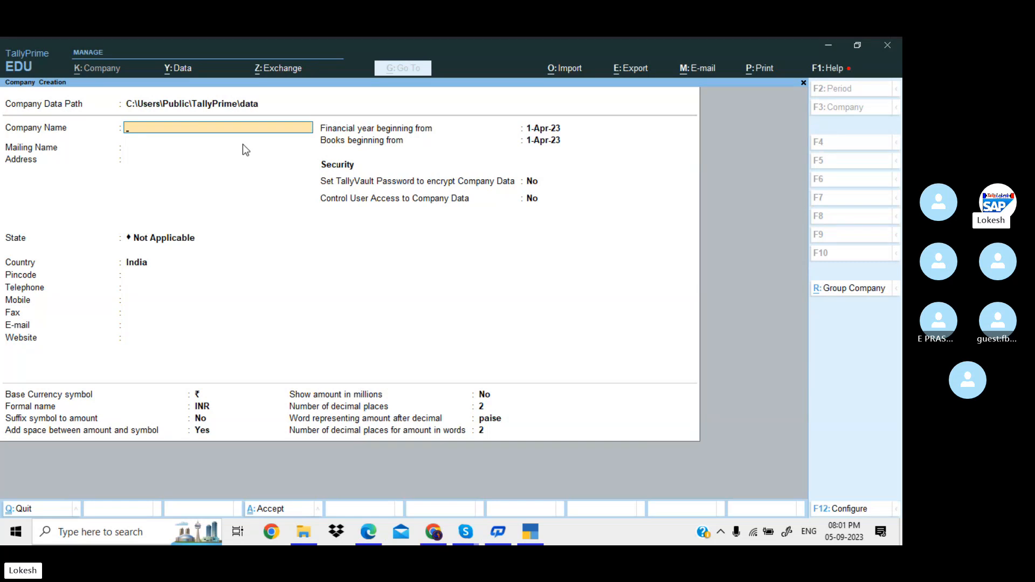
Check the problem PDF, then enter Neha Traders as company and mailing name.
{"action": "key", "text": "alt+Tab"}
{"action": "key", "text": "alt+Tab"}
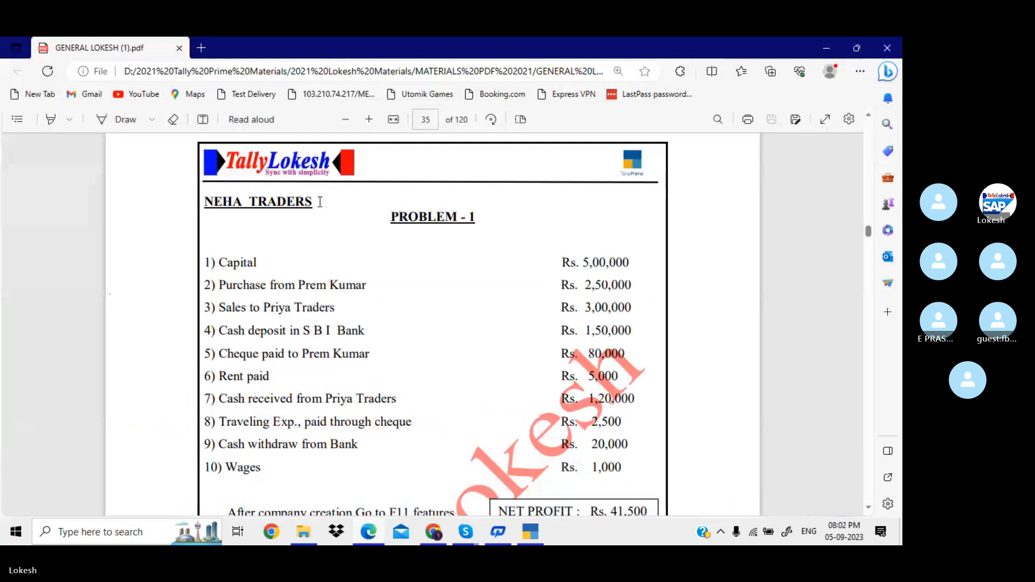
{"action": "key", "text": "alt+Tab"}
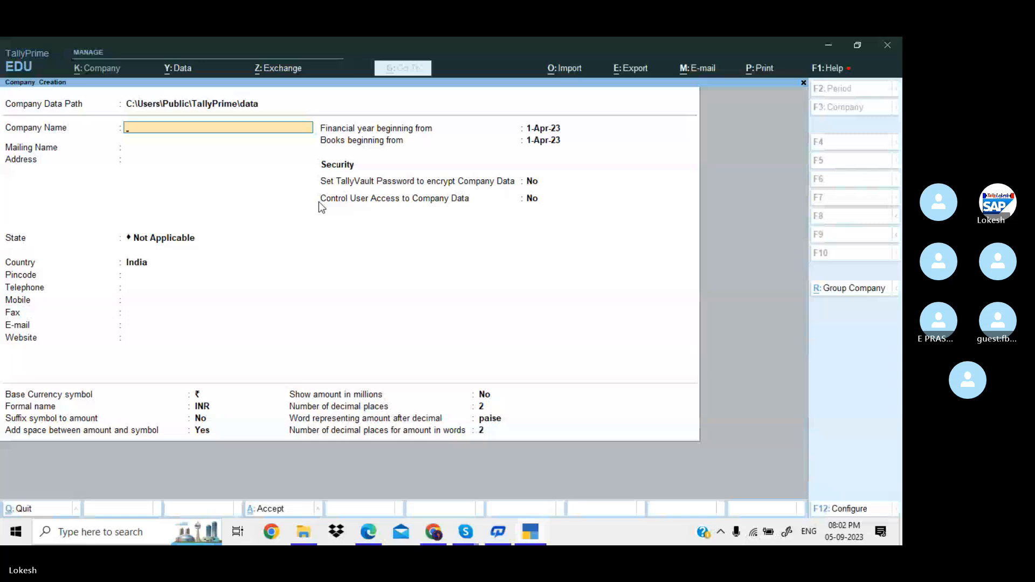
{"action": "type", "text": "Neha Traders"}
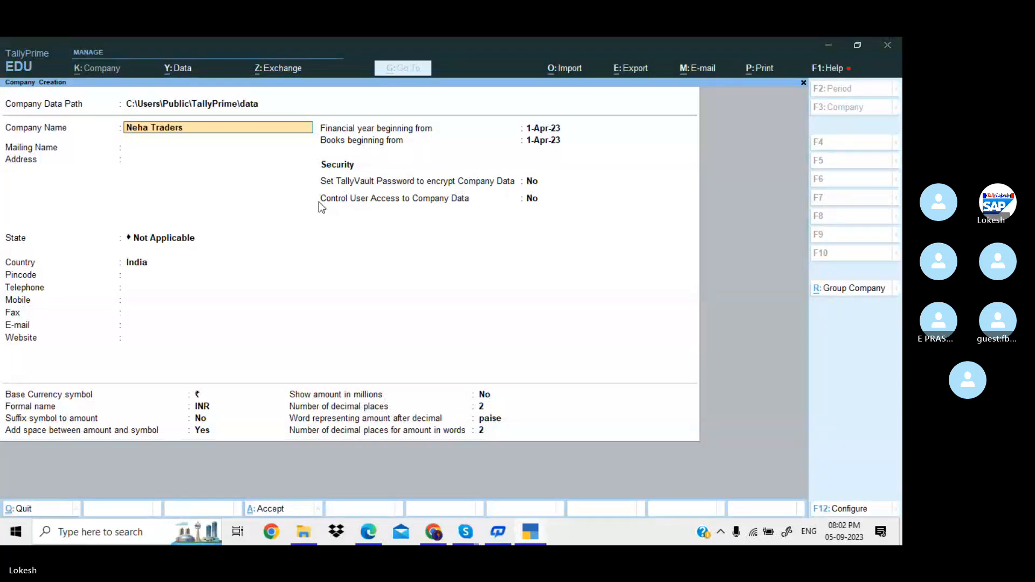
{"action": "key", "text": "Return"}
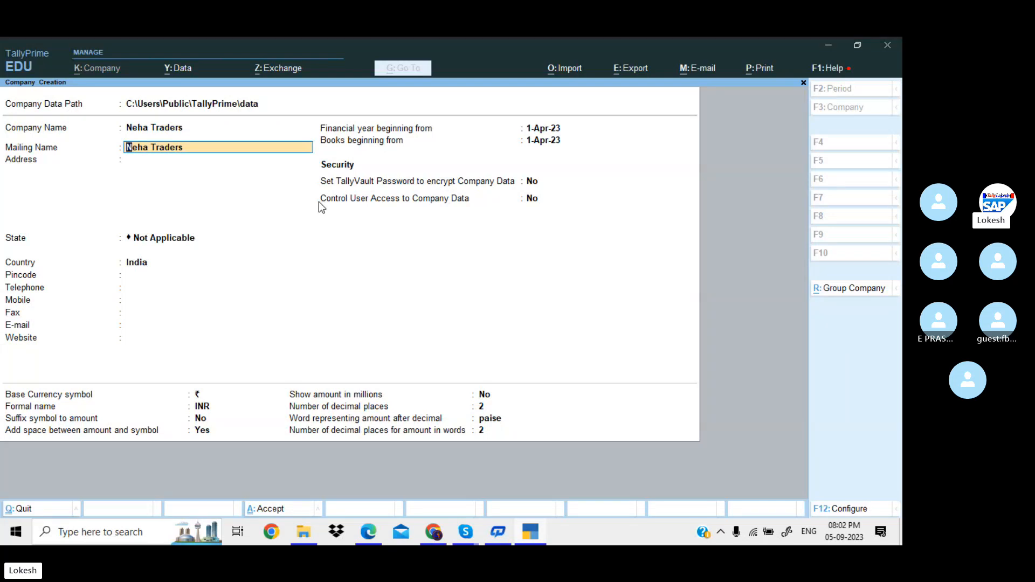
{"action": "key", "text": "Return"}
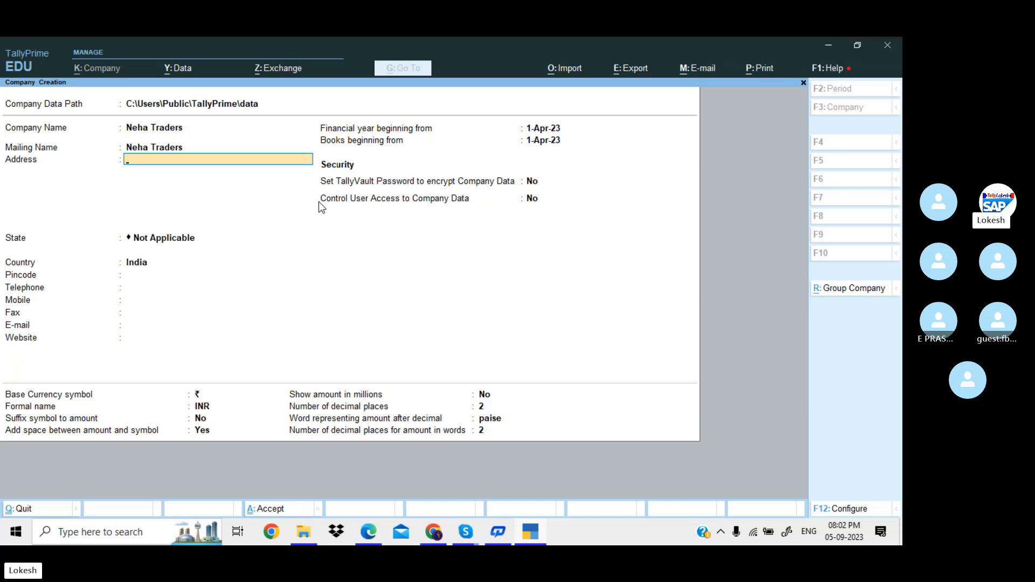
Enter the two-line company address, with the cell number on the second line.
{"action": "key", "text": "Return"}
{"action": "type", "text": "Ce"}
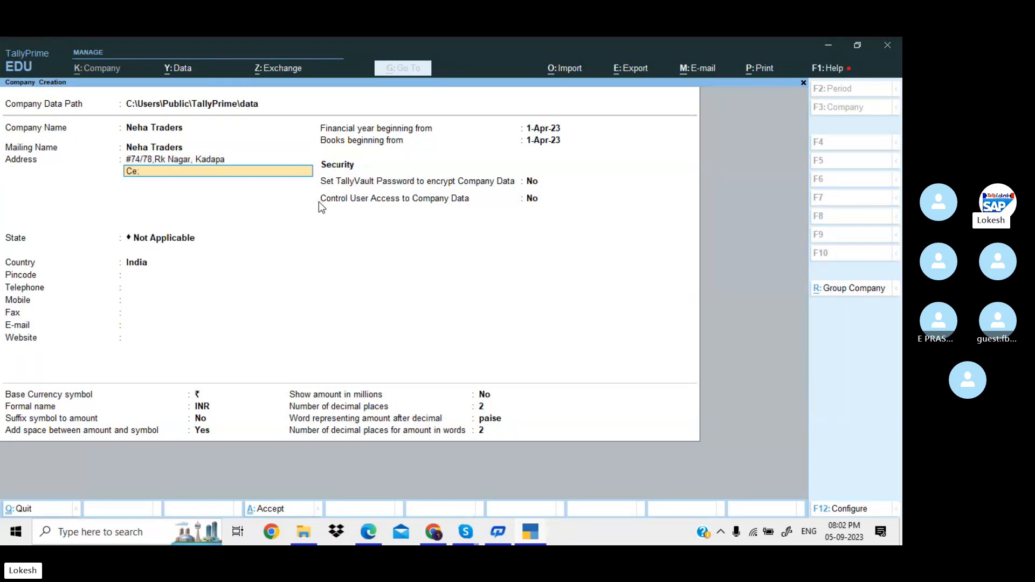
{"action": "type", "text": "ll"}
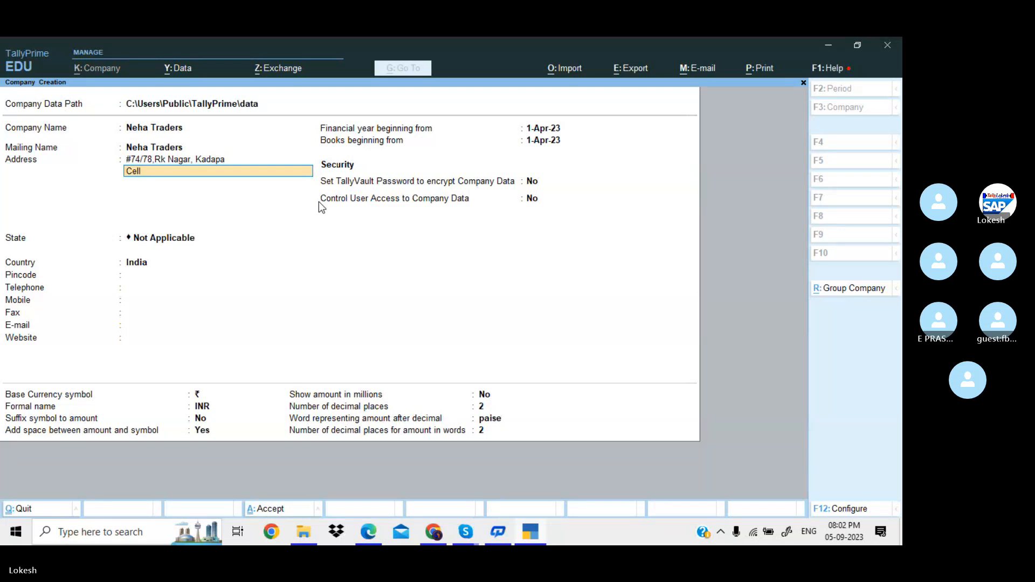
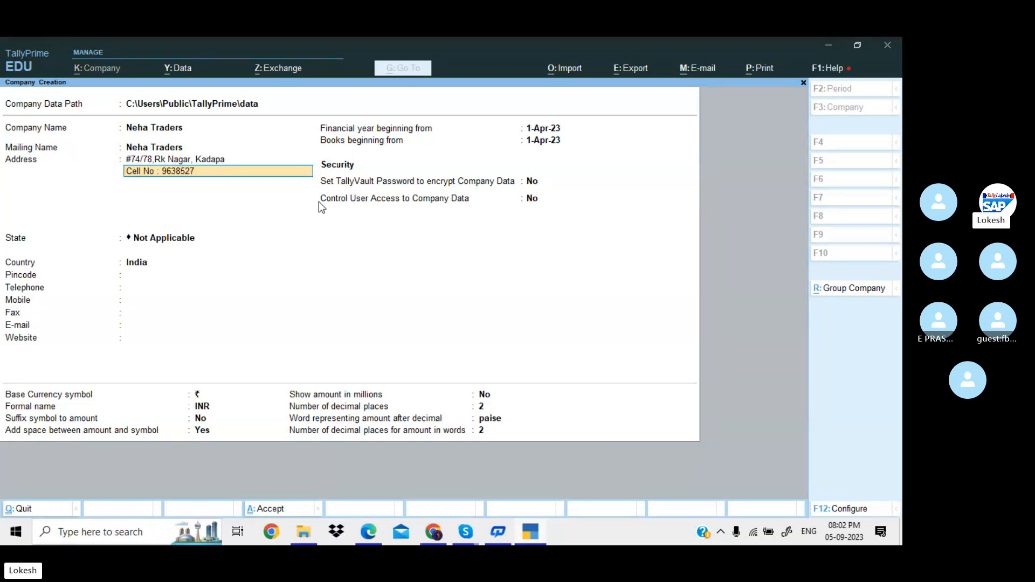
{"action": "key", "text": "Return"}
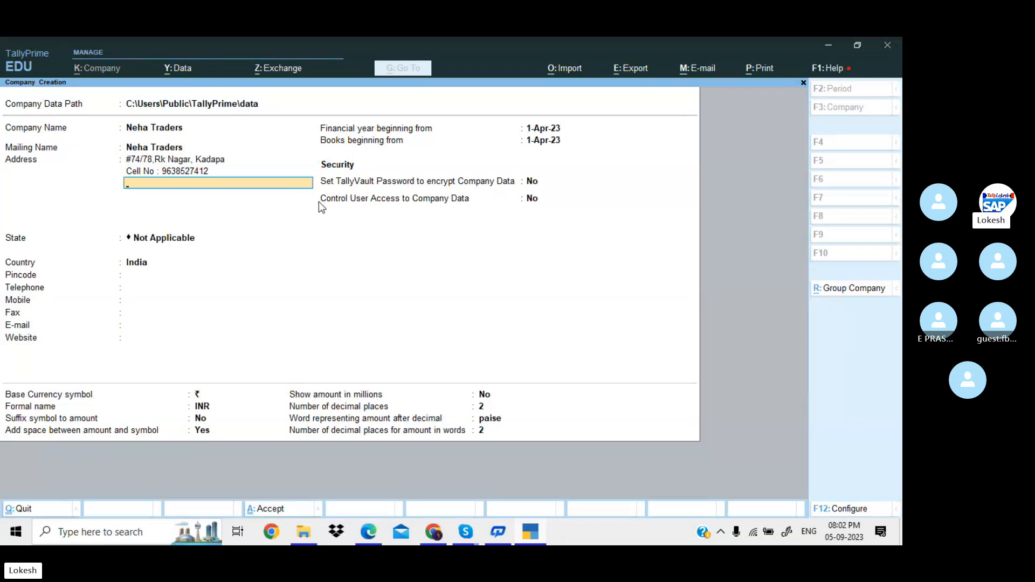
{"action": "key", "text": "Return"}
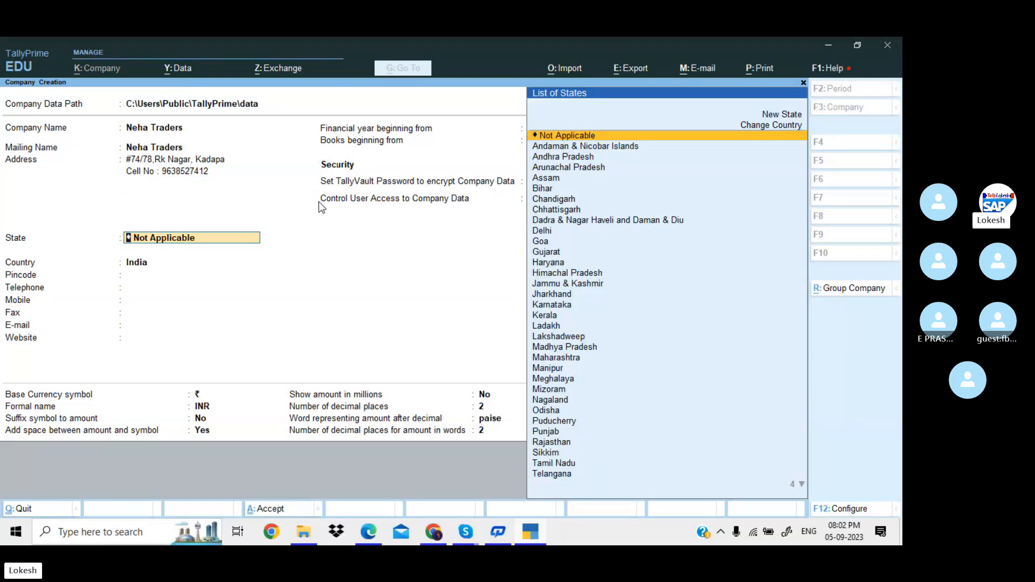
{"action": "key", "text": "Down"}
{"action": "key", "text": "Down"}
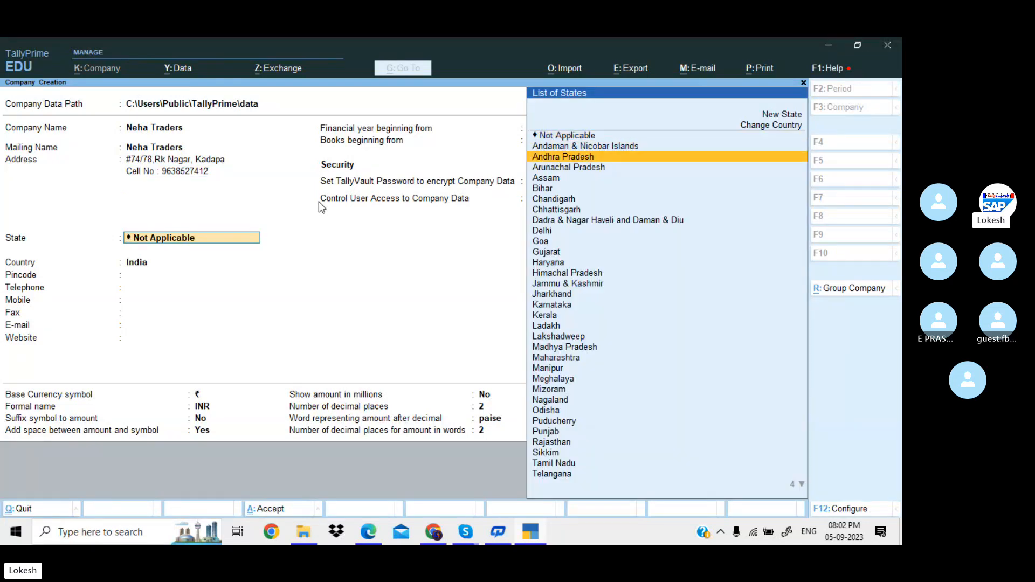
Set the state to Andhra Pradesh and fill in the pincode, telephone and mobile numbers.
{"action": "key", "text": "Return"}
{"action": "type", "text": "51"}
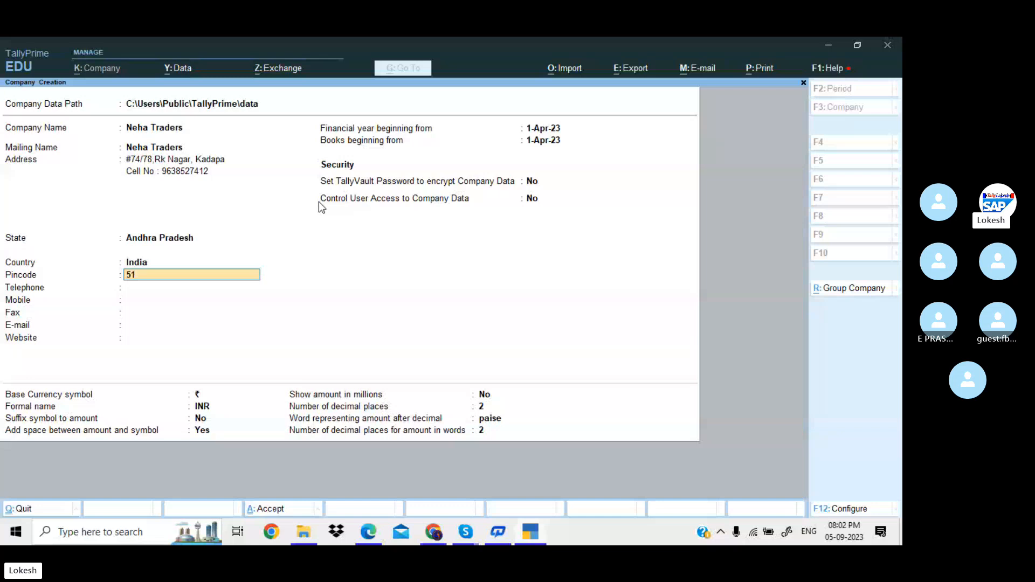
{"action": "type", "text": "6216"}
{"action": "key", "text": "Return"}
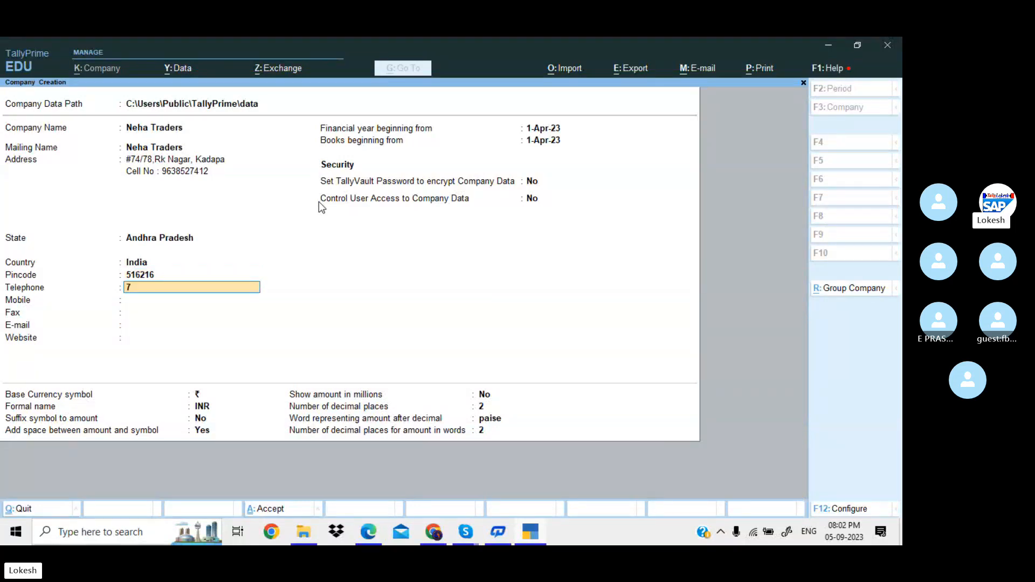
{"action": "key", "text": "Return"}
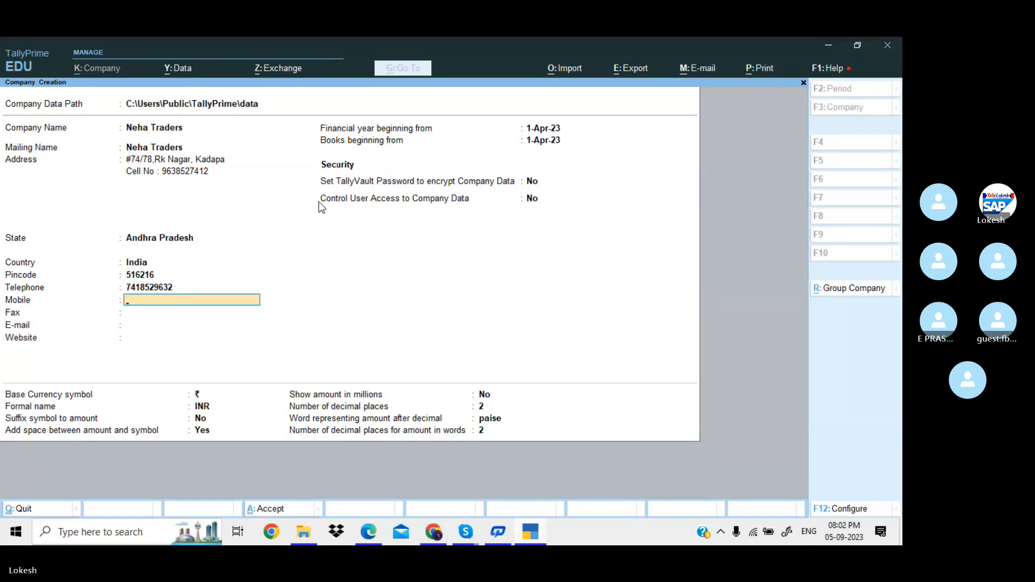
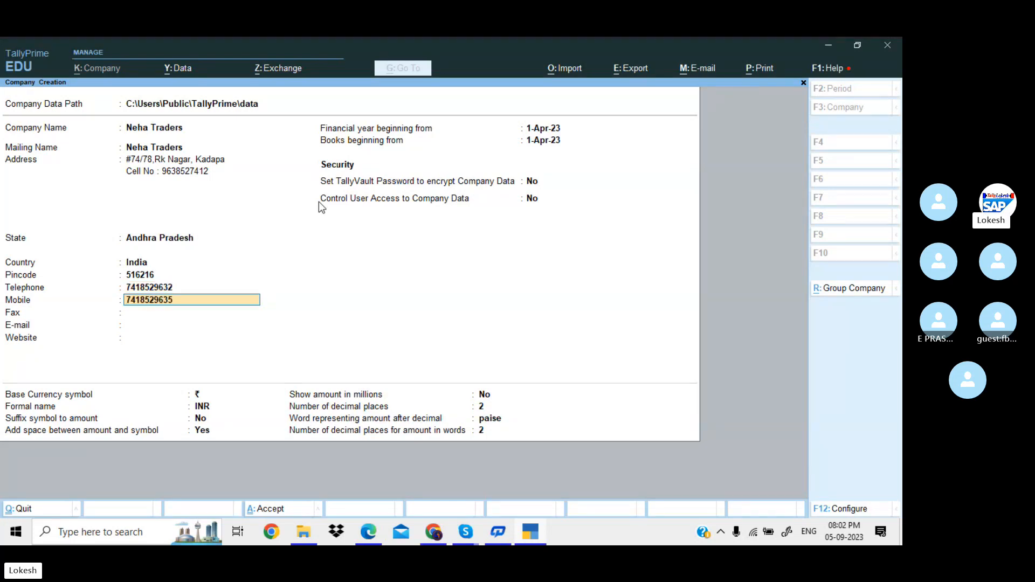
{"action": "key", "text": "Return"}
{"action": "type", "text": "7894"}
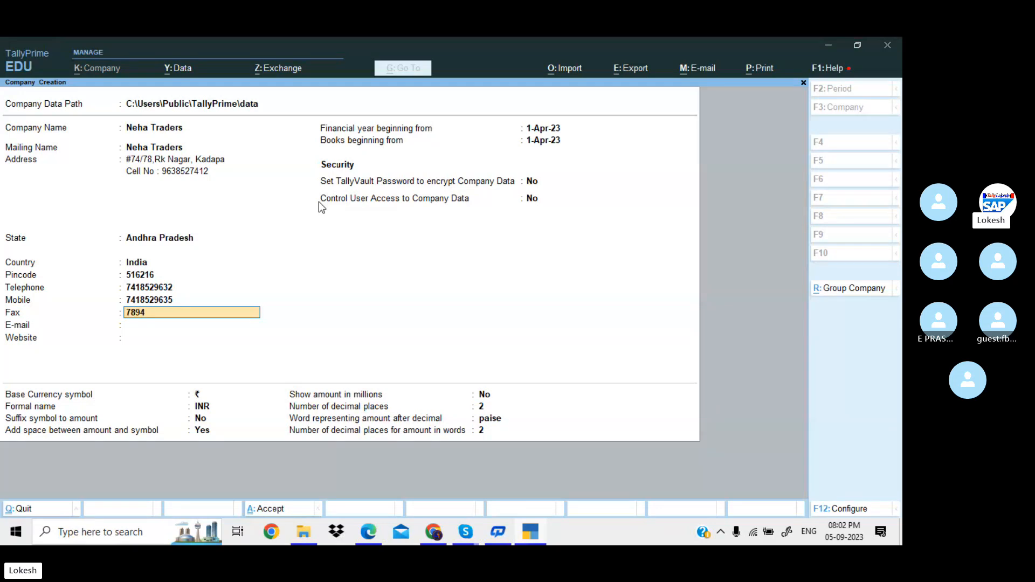
{"action": "key", "text": "Return"}
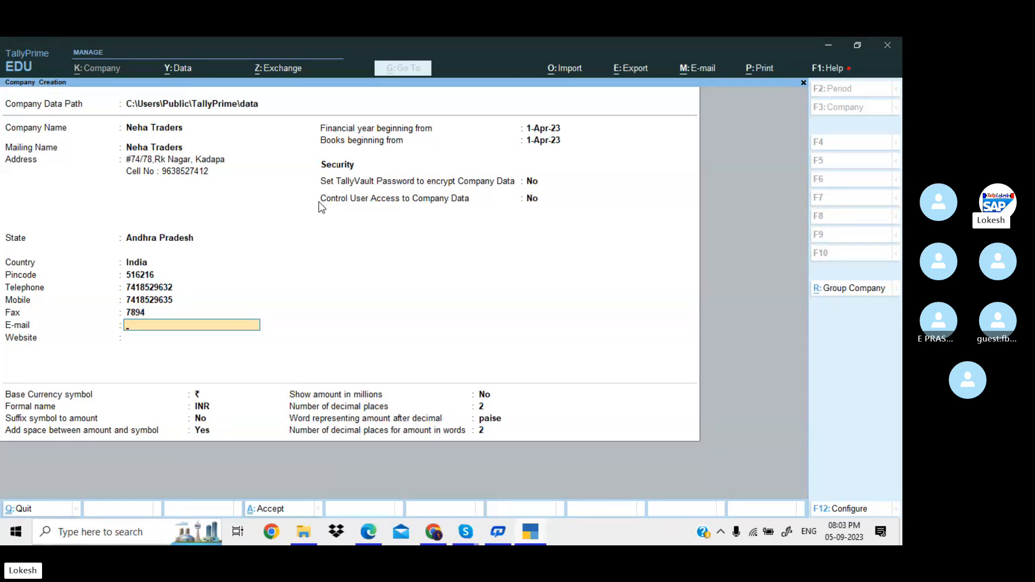
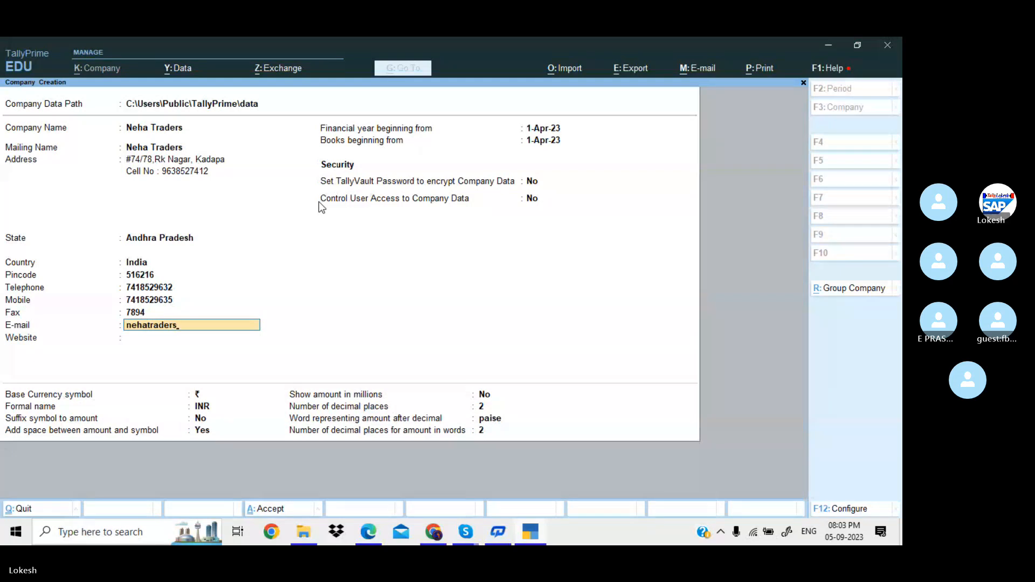
{"action": "key", "text": "Return"}
{"action": "type", "text": "w"}
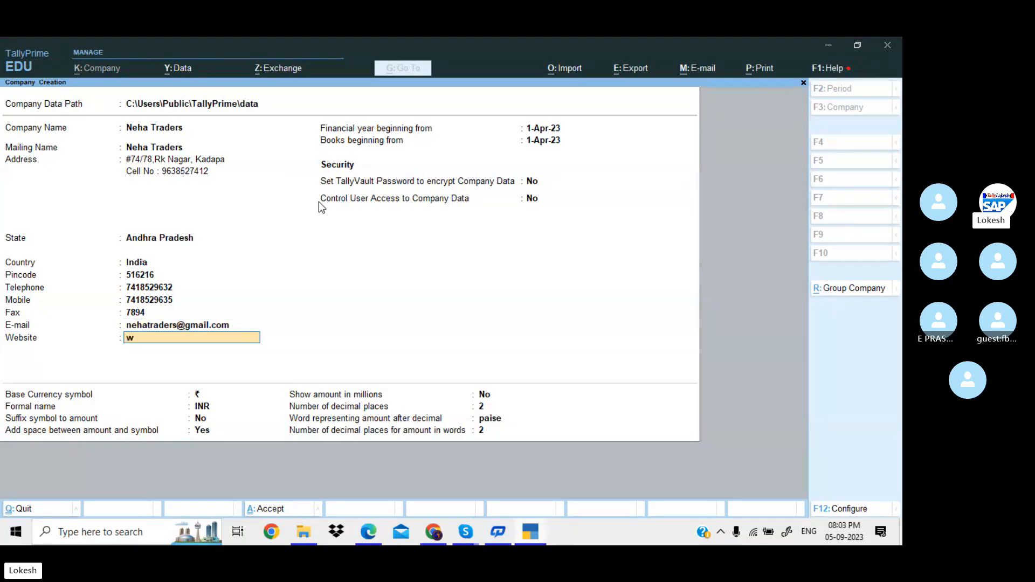
{"action": "type", "text": "ww.nehatraders.com"}
{"action": "key", "text": "Return"}
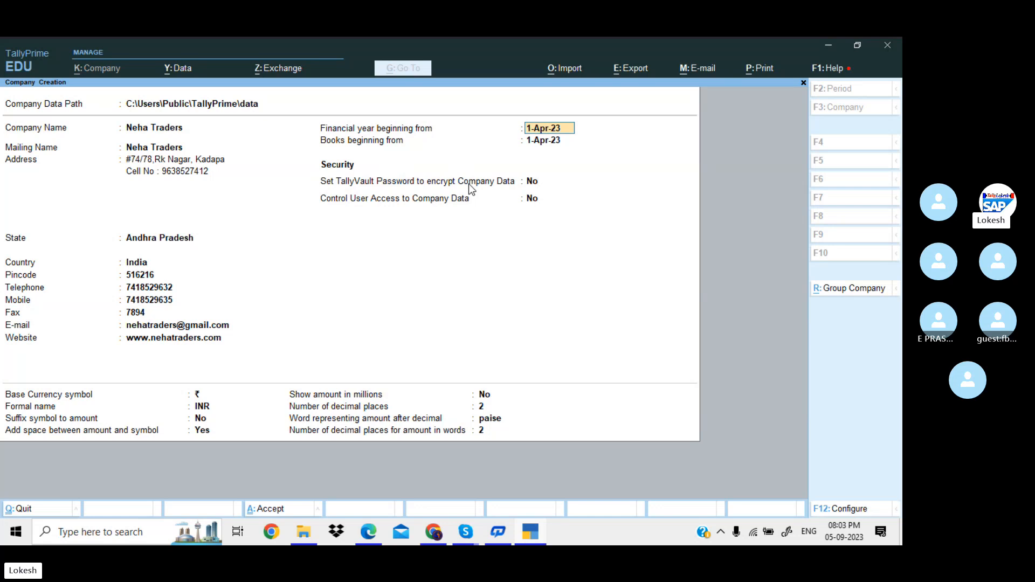
Set the F12 configuration options for contact details, TallyVault, user access and currency to No.
{"action": "left_click", "coordinate": [849, 509]}
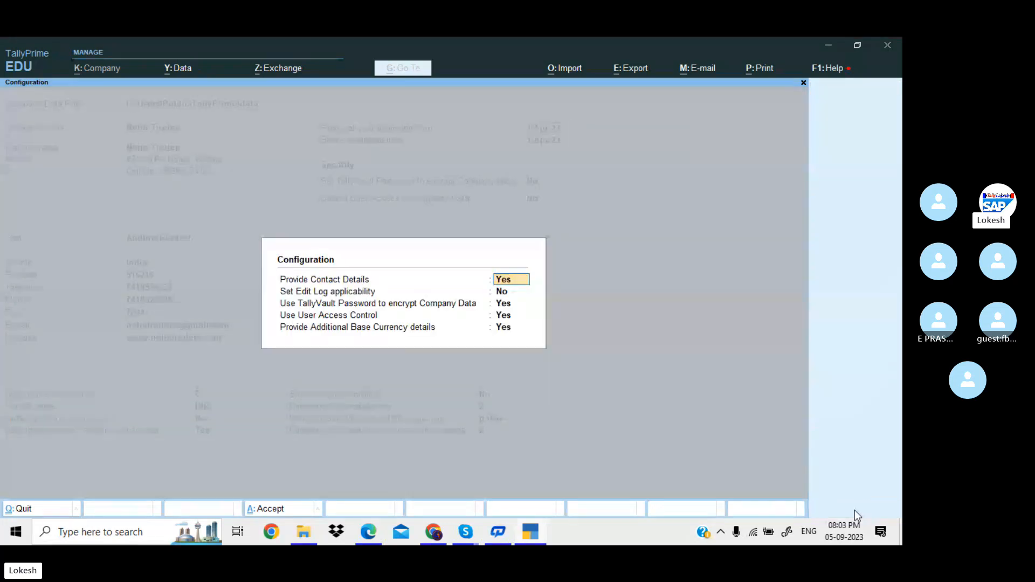
{"action": "type", "text": "n"}
{"action": "key", "text": "Return"}
{"action": "type", "text": "n"}
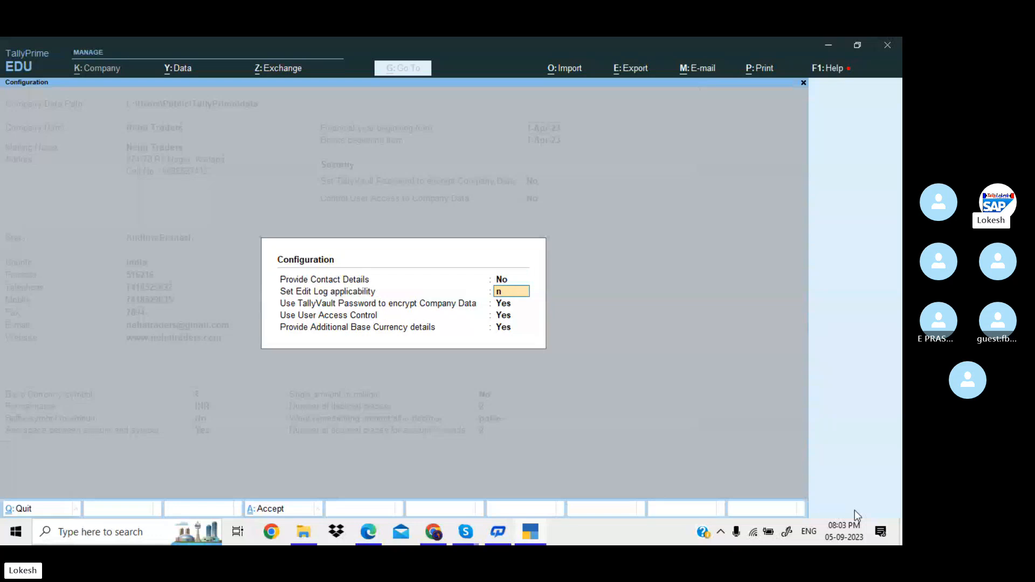
{"action": "key", "text": "Return"}
{"action": "type", "text": "n"}
{"action": "key", "text": "Return"}
{"action": "type", "text": "n"}
{"action": "key", "text": "Return"}
{"action": "type", "text": "n"}
{"action": "key", "text": "Return"}
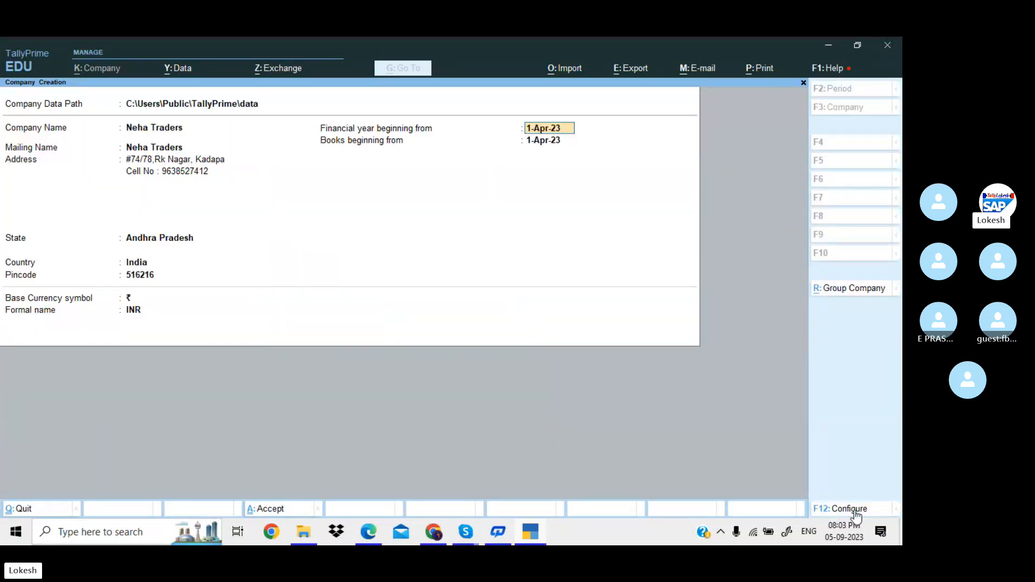
Turn those configuration options back to Yes and accept the form to create Neha Traders.
{"action": "left_click", "coordinate": [856, 513]}
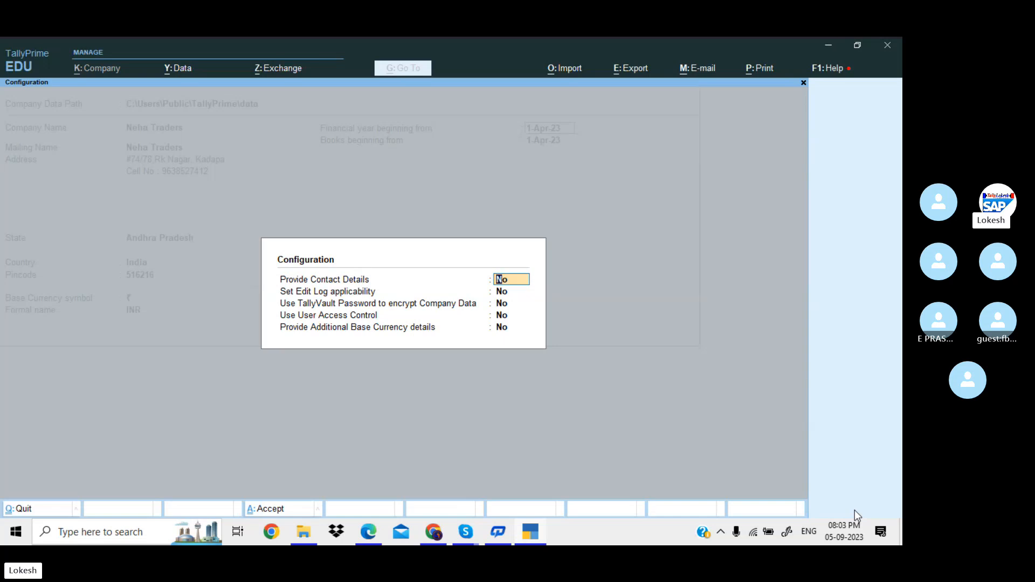
{"action": "type", "text": "y"}
{"action": "key", "text": "Return"}
{"action": "key", "text": "Return"}
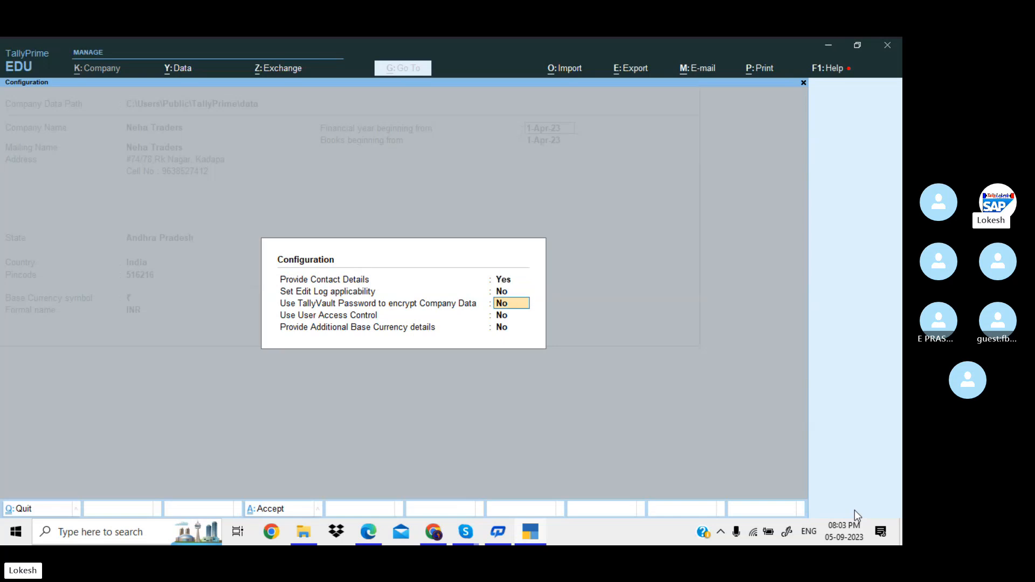
{"action": "type", "text": "y"}
{"action": "key", "text": "Return"}
{"action": "type", "text": "y"}
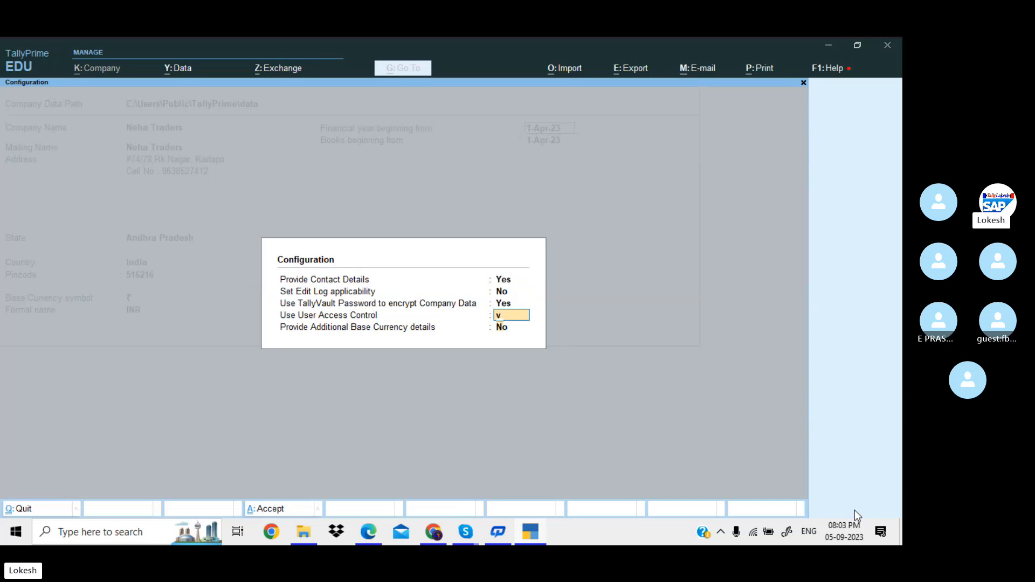
{"action": "key", "text": "Return"}
{"action": "type", "text": "y"}
{"action": "key", "text": "Return"}
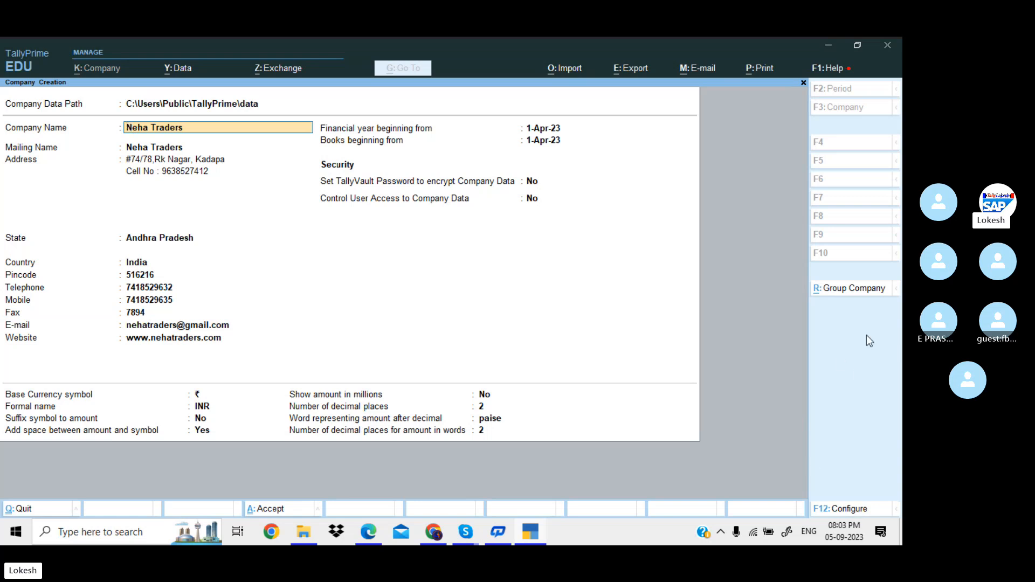
{"action": "left_click", "coordinate": [533, 199]}
{"action": "key", "text": "Return"}
{"action": "key", "text": "Return"}
{"action": "key", "text": "Return"}
{"action": "key", "text": "Return"}
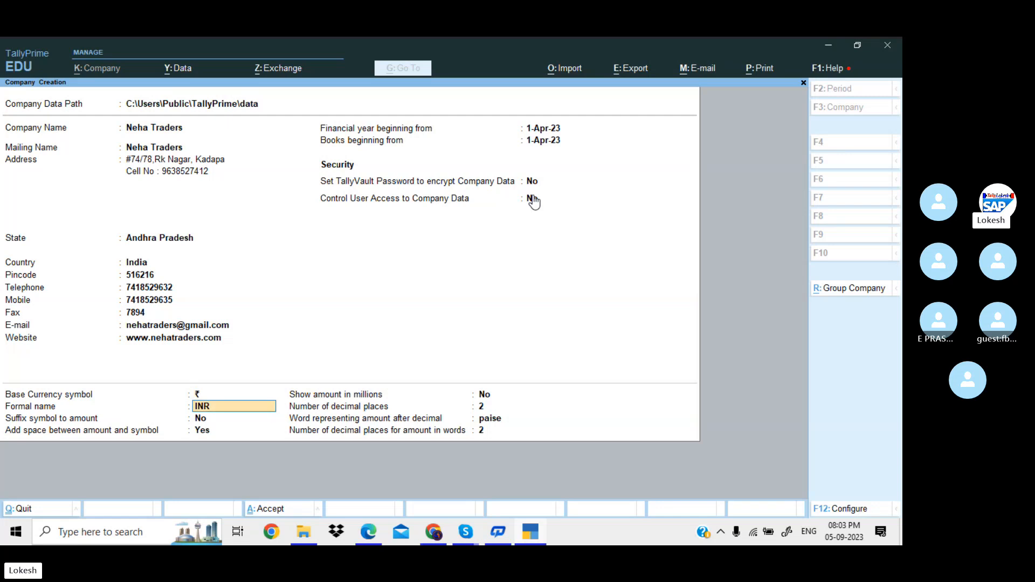
{"action": "key", "text": "Return"}
{"action": "key", "text": "Return"}
{"action": "key", "text": "Return"}
{"action": "key", "text": "Return"}
{"action": "key", "text": "Return"}
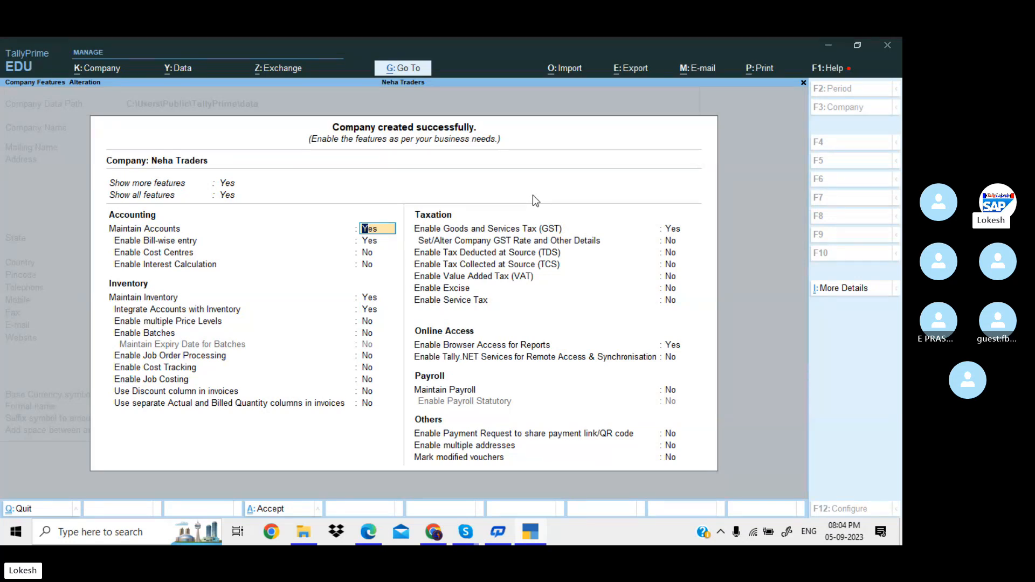
{"action": "key", "text": "Up"}
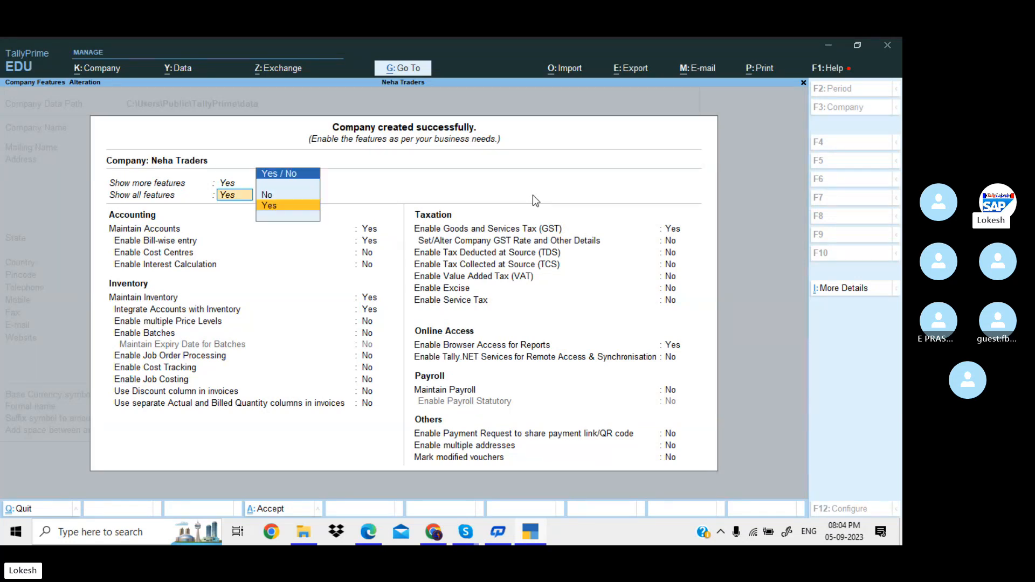
{"action": "key", "text": "Up"}
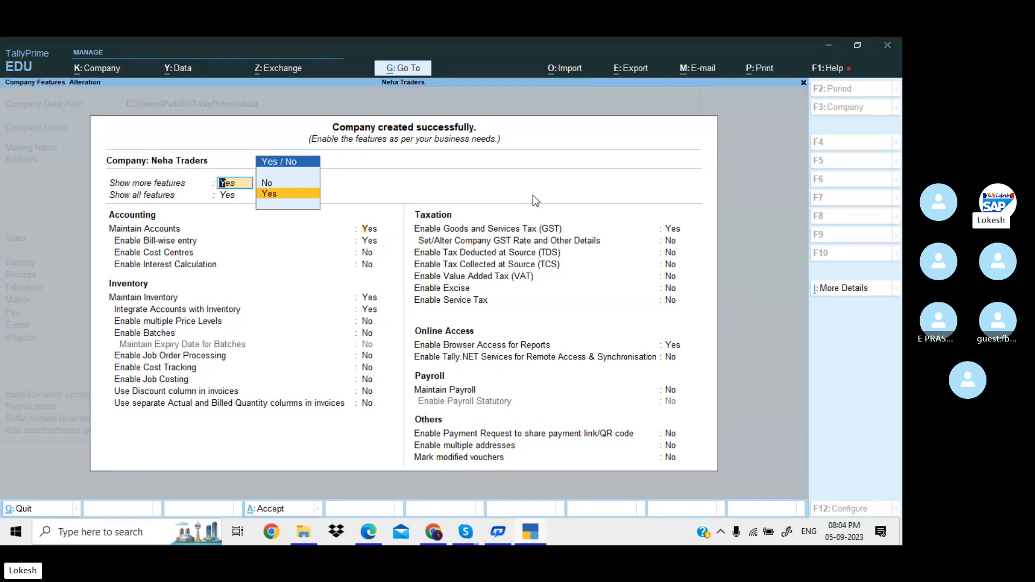
{"action": "key", "text": "Return"}
{"action": "key", "text": "Up"}
{"action": "key", "text": "Up"}
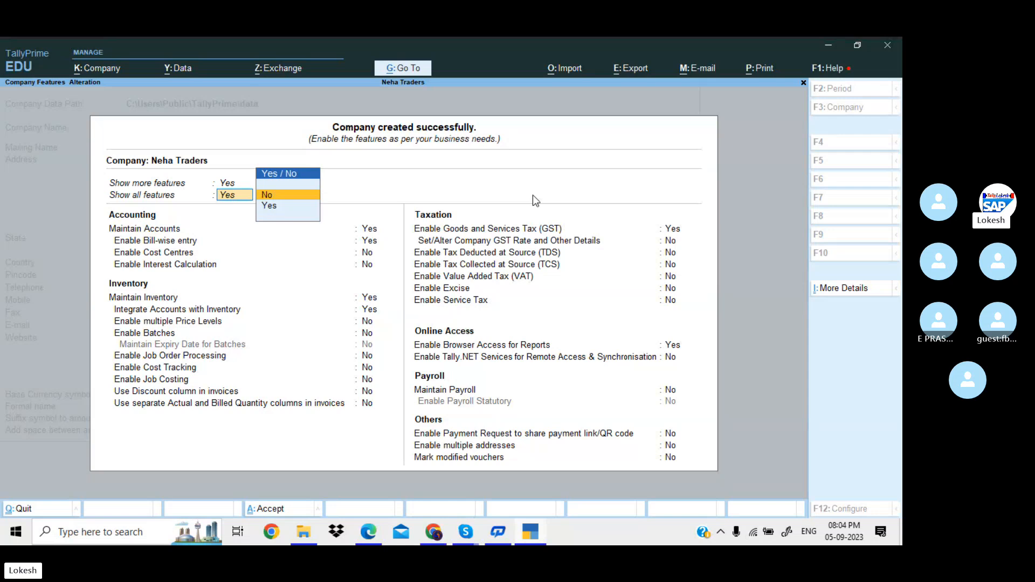
{"action": "key", "text": "Return"}
{"action": "key", "text": "Up"}
{"action": "key", "text": "Up"}
{"action": "key", "text": "Up"}
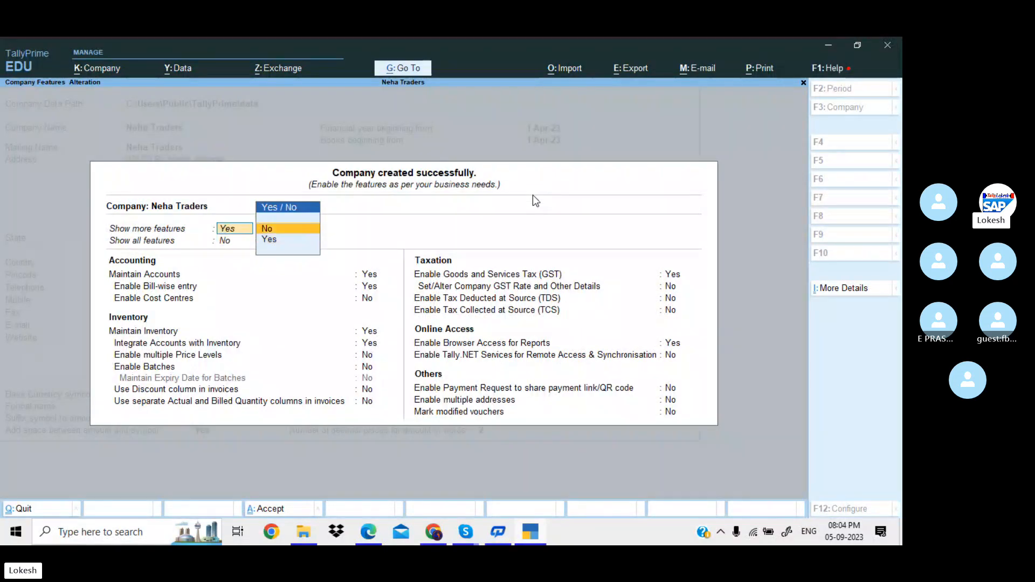
{"action": "key", "text": "Return"}
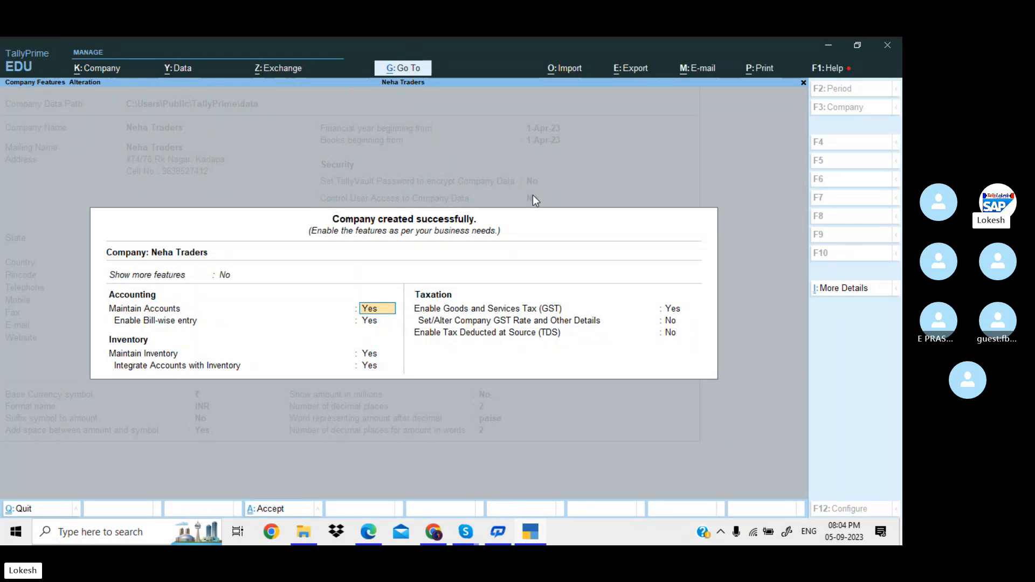
{"action": "key", "text": "Up"}
{"action": "key", "text": "Down"}
{"action": "key", "text": "Return"}
{"action": "key", "text": "Return"}
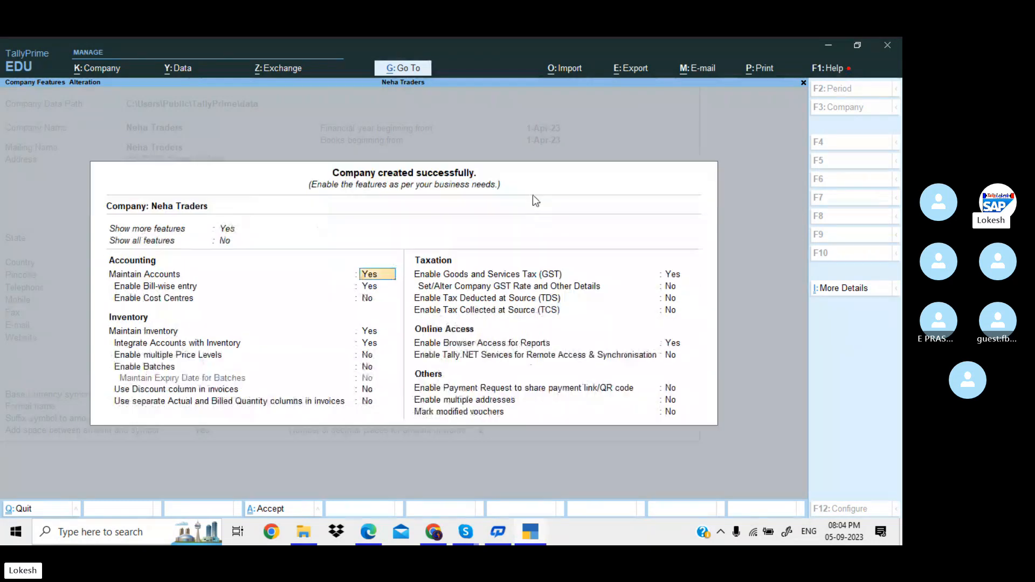
{"action": "key", "text": "Up"}
{"action": "key", "text": "Down"}
{"action": "key", "text": "Return"}
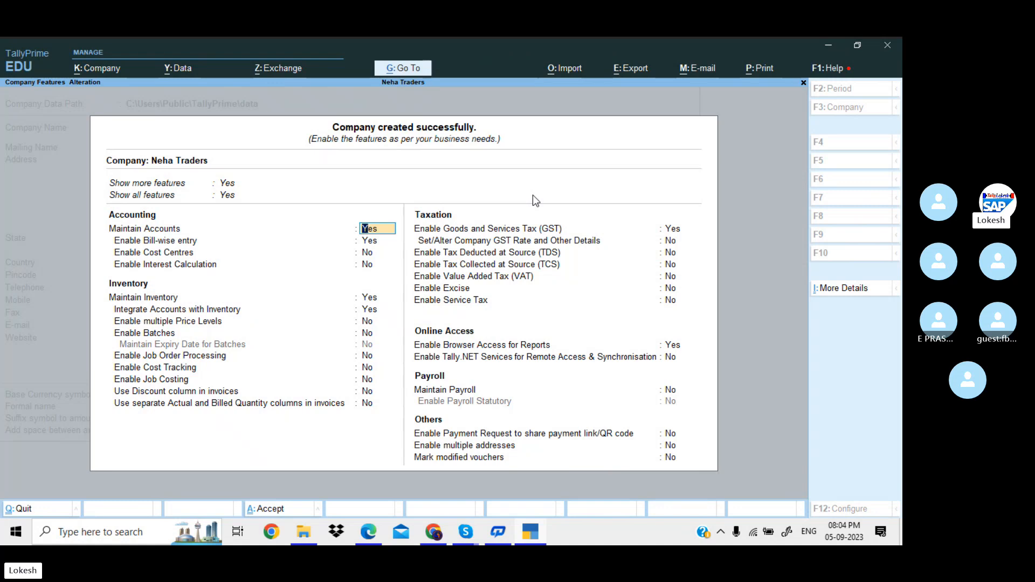
Switch Bill-wise entry, Maintain Inventory, GST and browser access to No, keeping only Maintain Accounts.
{"action": "key", "text": "Return"}
{"action": "key", "text": "n"}
{"action": "key", "text": "Return"}
{"action": "key", "text": "Return"}
{"action": "key", "text": "Return"}
{"action": "key", "text": "Up"}
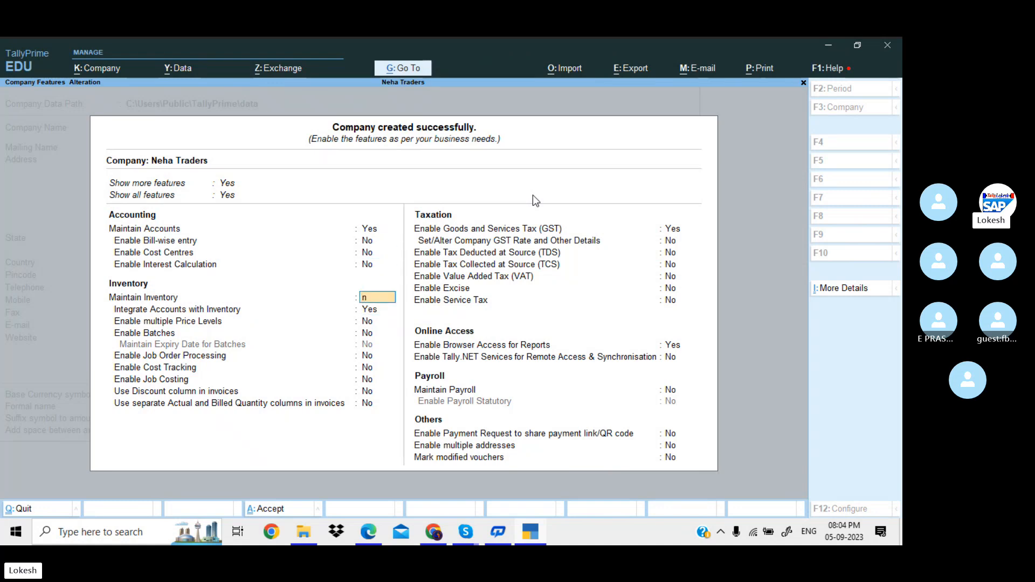
{"action": "key", "text": "n"}
{"action": "key", "text": "n"}
{"action": "key", "text": "Return"}
{"action": "key", "text": "Return"}
{"action": "key", "text": "Return"}
{"action": "key", "text": "Return"}
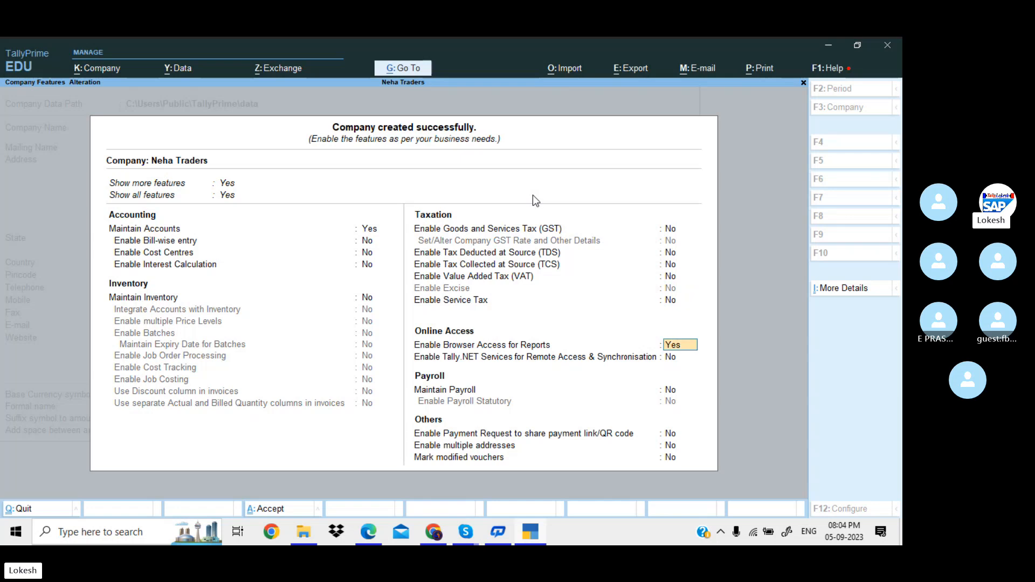
{"action": "key", "text": "n"}
{"action": "key", "text": "Return"}
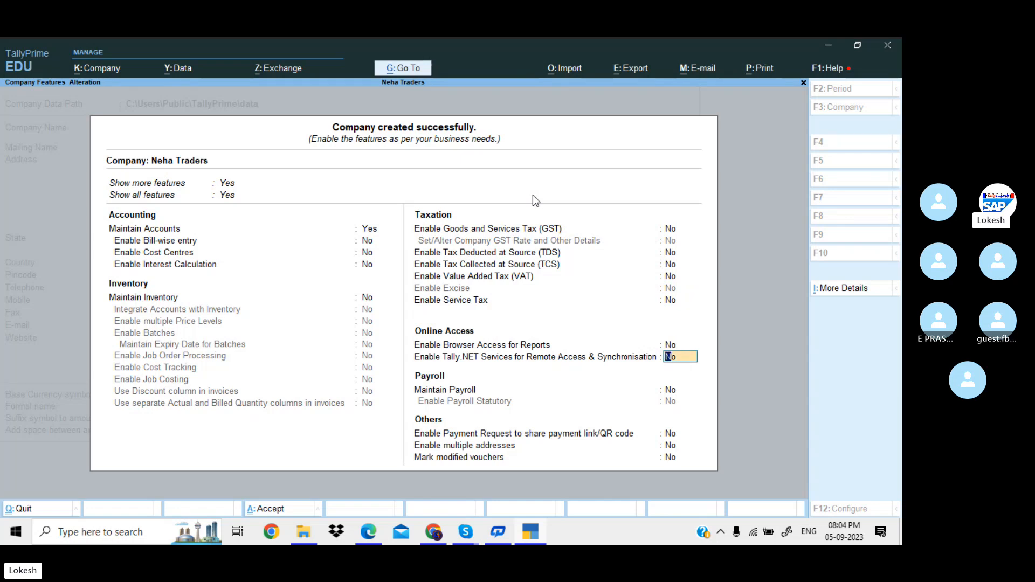
{"action": "key", "text": "Return"}
{"action": "key", "text": "Return"}
{"action": "key", "text": "Return"}
{"action": "key", "text": "Return"}
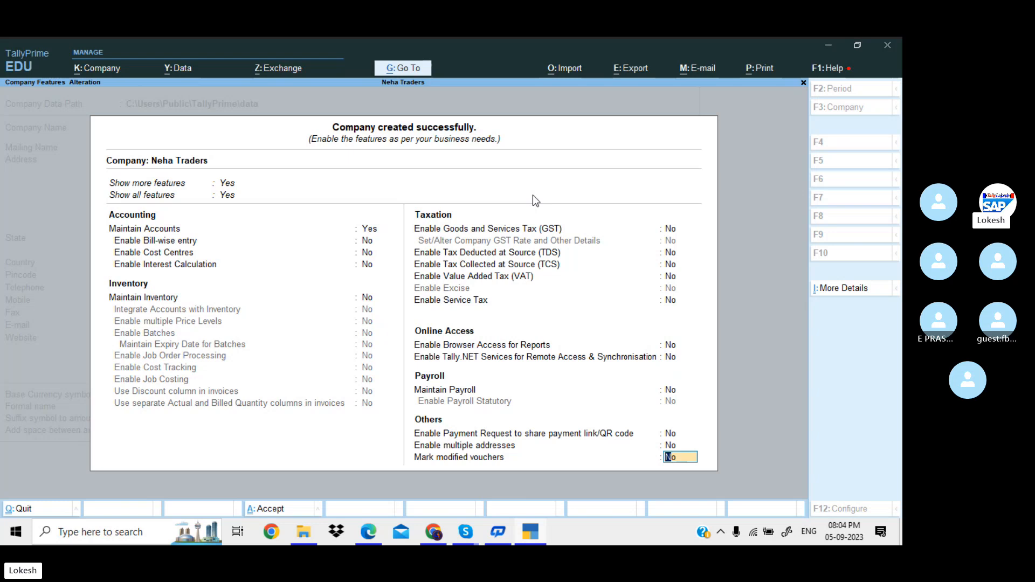
{"action": "key", "text": "Return"}
{"action": "key", "text": "Return"}
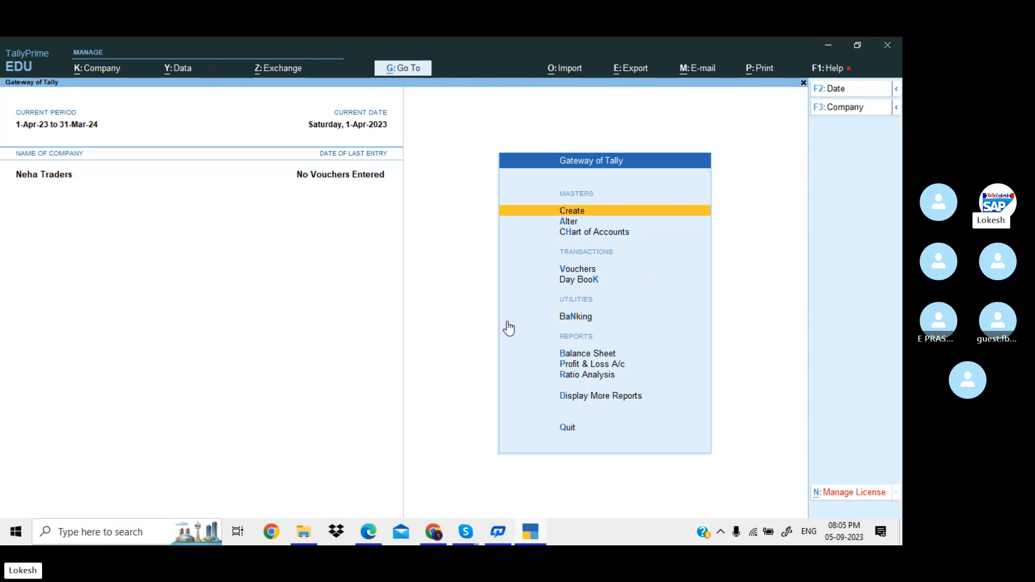
Browse the existing account groups and ledgers under Alter.
{"action": "key", "text": "Down"}
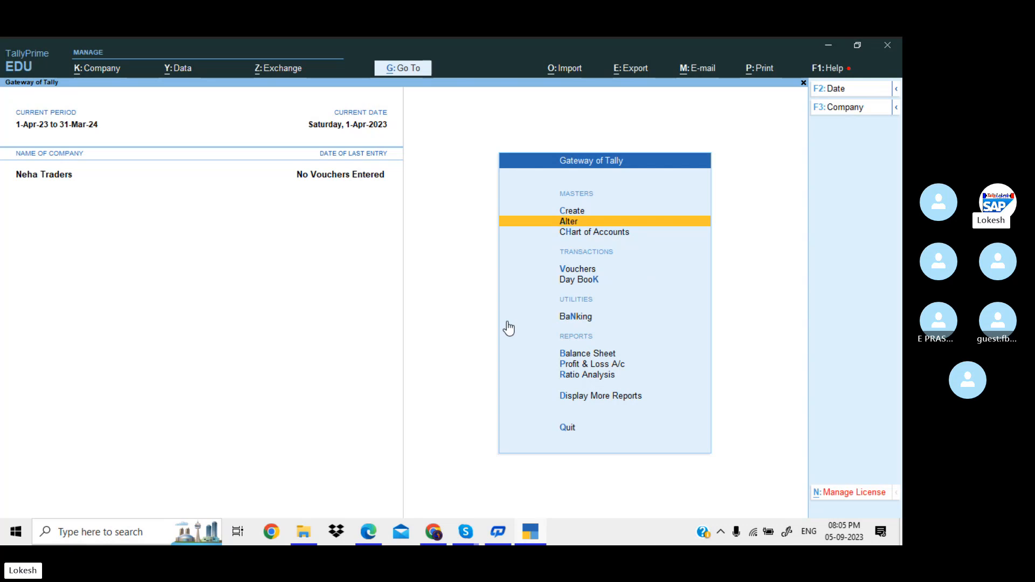
{"action": "key", "text": "Return"}
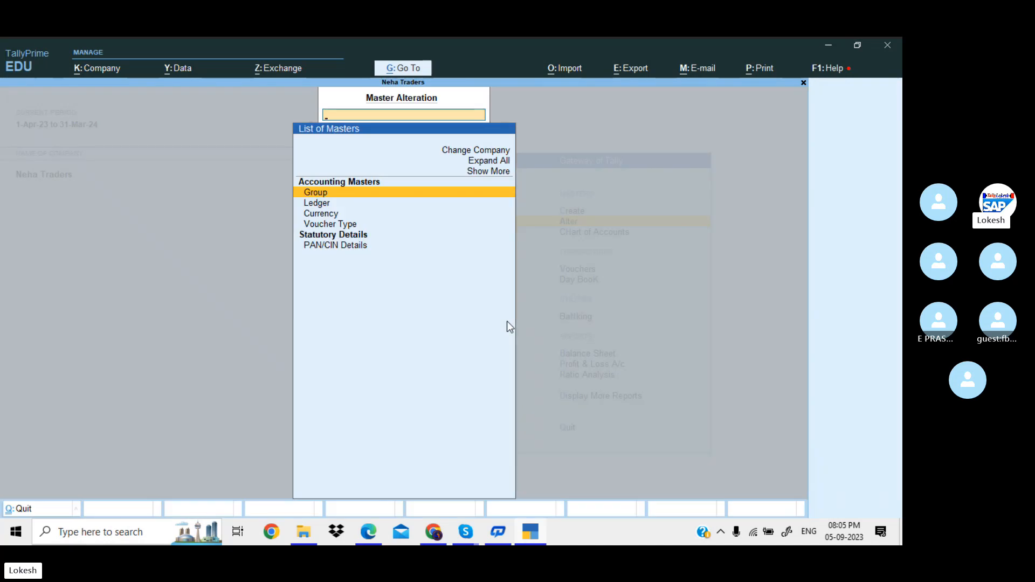
{"action": "key", "text": "Return"}
{"action": "key", "text": "Down"}
{"action": "key", "text": "Down"}
{"action": "key", "text": "Down"}
{"action": "key", "text": "Down"}
{"action": "key", "text": "Down"}
{"action": "key", "text": "Down"}
{"action": "key", "text": "Down"}
{"action": "key", "text": "Down"}
{"action": "key", "text": "Down"}
{"action": "key", "text": "Down"}
{"action": "key", "text": "Down"}
{"action": "key", "text": "Down"}
{"action": "key", "text": "Down"}
{"action": "key", "text": "Down"}
{"action": "key", "text": "Down"}
{"action": "key", "text": "Down"}
{"action": "key", "text": "Down"}
{"action": "key", "text": "Down"}
{"action": "key", "text": "Down"}
{"action": "key", "text": "Down"}
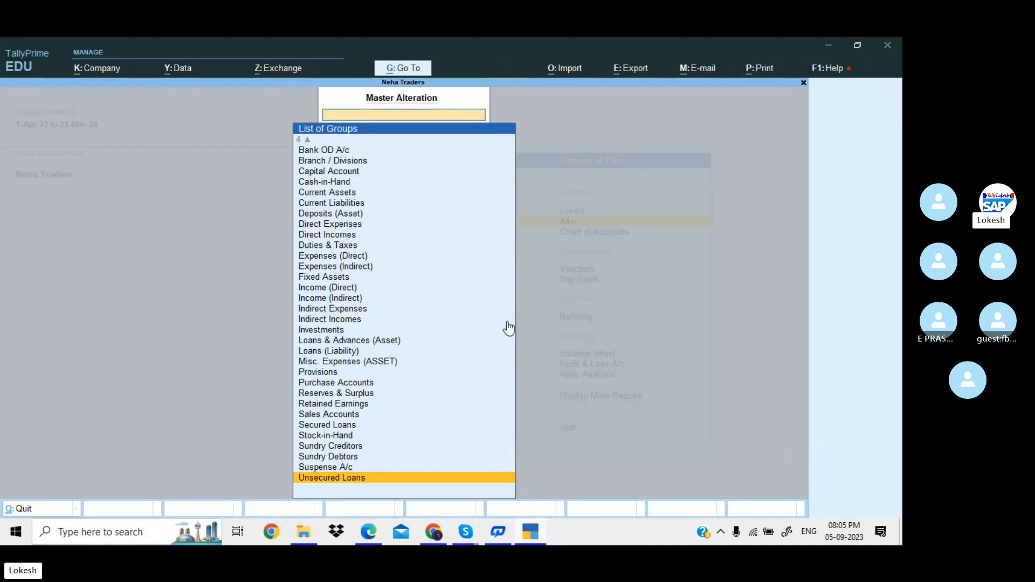
{"action": "key", "text": "Escape"}
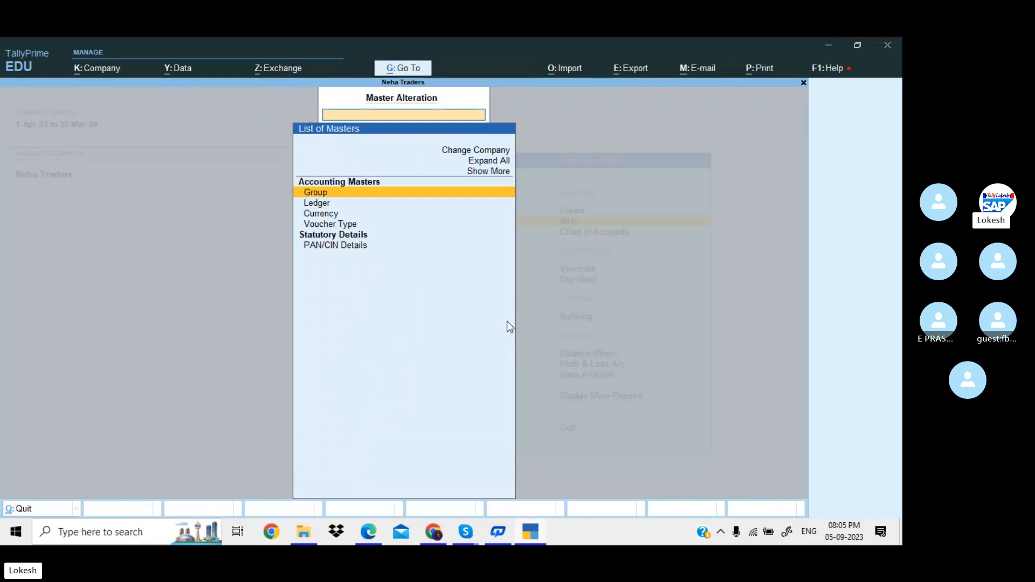
{"action": "key", "text": "Down"}
{"action": "key", "text": "Return"}
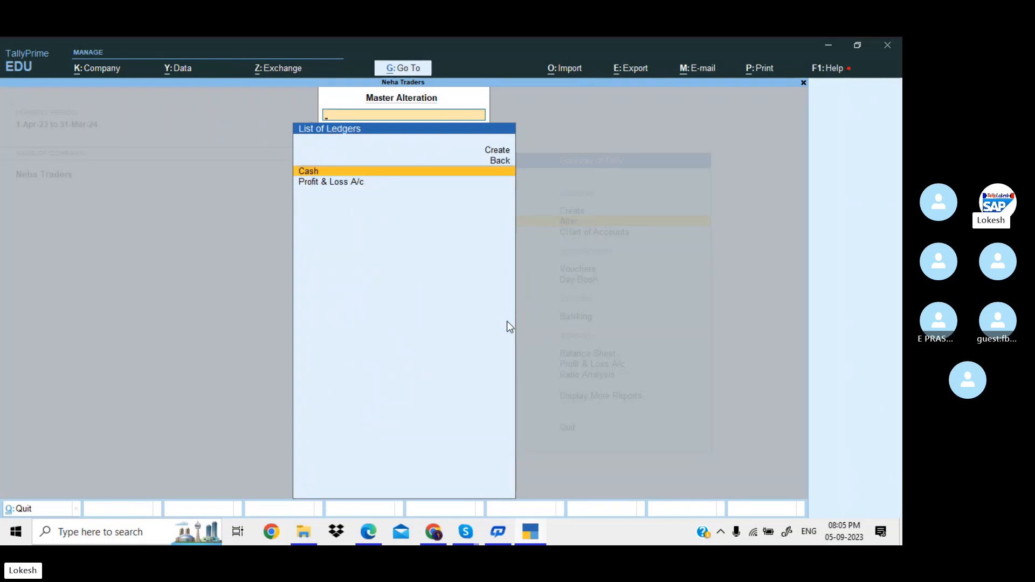
{"action": "key", "text": "Escape"}
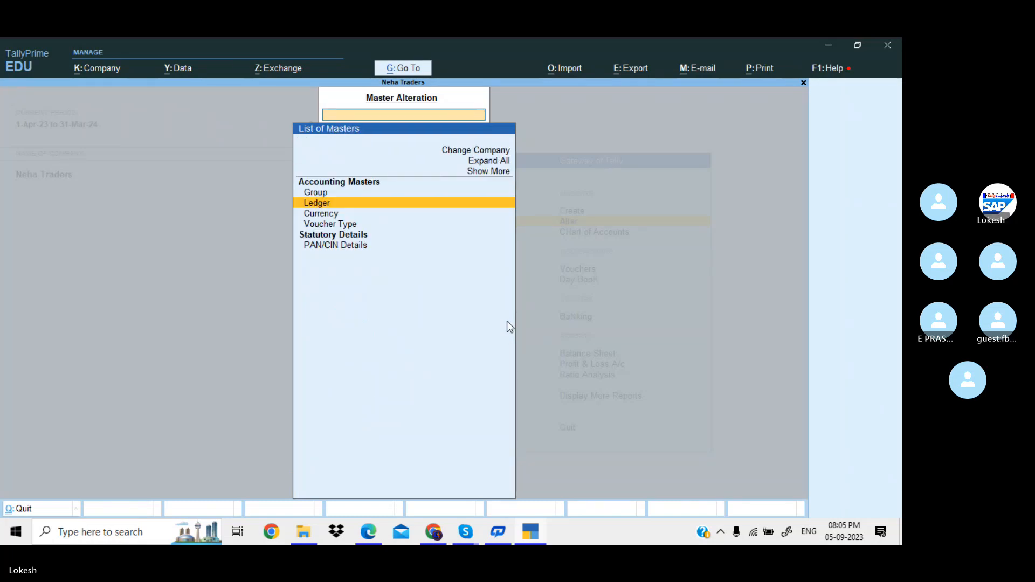
Review all voucher types, including inactive ones like Physical Stock and Reversing Journal.
{"action": "key", "text": "Down"}
{"action": "key", "text": "Down"}
{"action": "key", "text": "Return"}
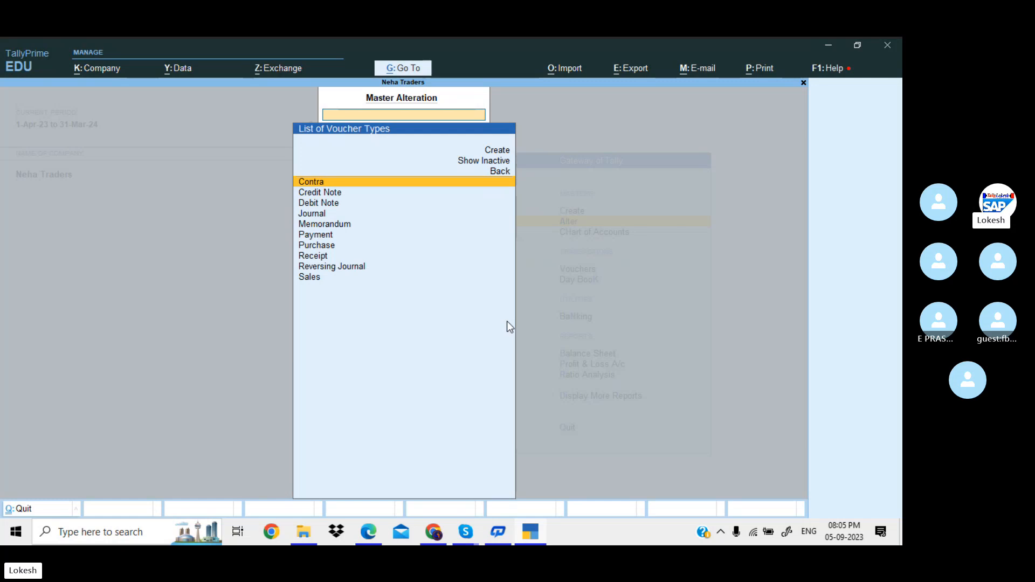
{"action": "key", "text": "Up"}
{"action": "key", "text": "Up"}
{"action": "key", "text": "Return"}
{"action": "key", "text": "Down"}
{"action": "key", "text": "Down"}
{"action": "key", "text": "Down"}
{"action": "key", "text": "Down"}
{"action": "key", "text": "Down"}
{"action": "key", "text": "Down"}
{"action": "key", "text": "Down"}
{"action": "key", "text": "Down"}
{"action": "key", "text": "Down"}
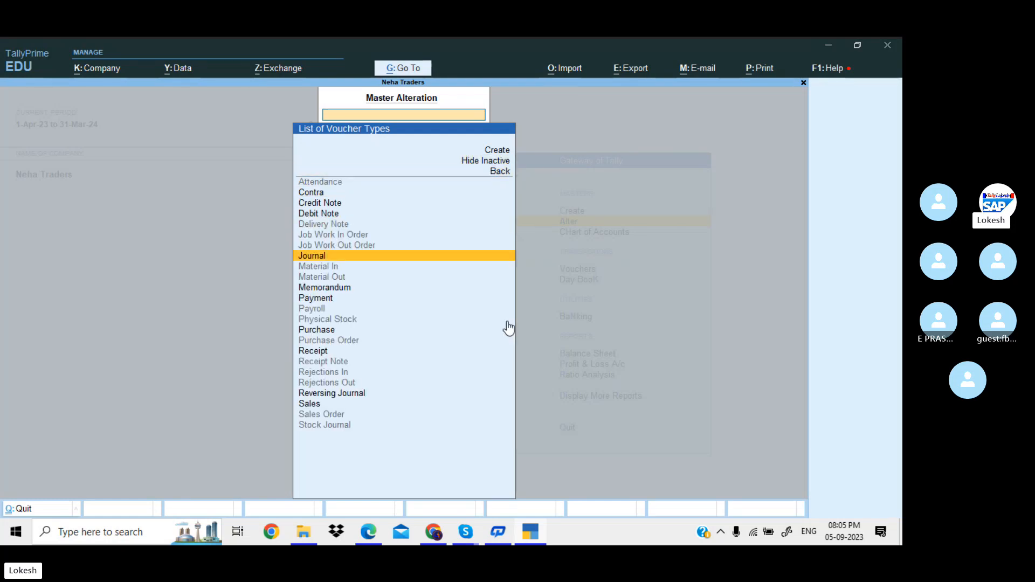
{"action": "key", "text": "Down"}
{"action": "key", "text": "Down"}
{"action": "key", "text": "Down"}
{"action": "key", "text": "Down"}
{"action": "key", "text": "Down"}
{"action": "key", "text": "Down"}
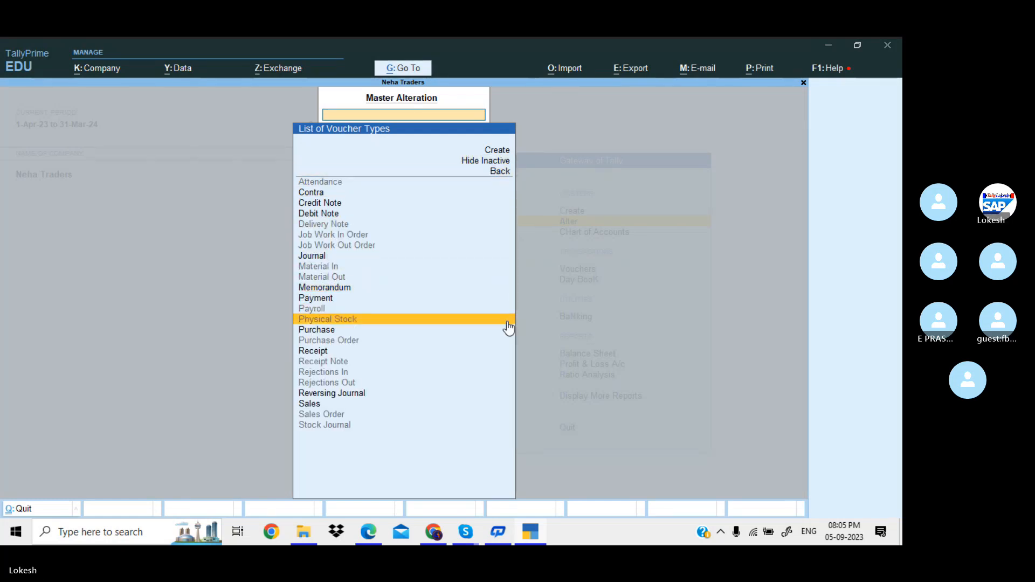
{"action": "key", "text": "Down"}
{"action": "key", "text": "Down"}
{"action": "key", "text": "Down"}
{"action": "key", "text": "Down"}
{"action": "key", "text": "Down"}
{"action": "key", "text": "Down"}
{"action": "key", "text": "Down"}
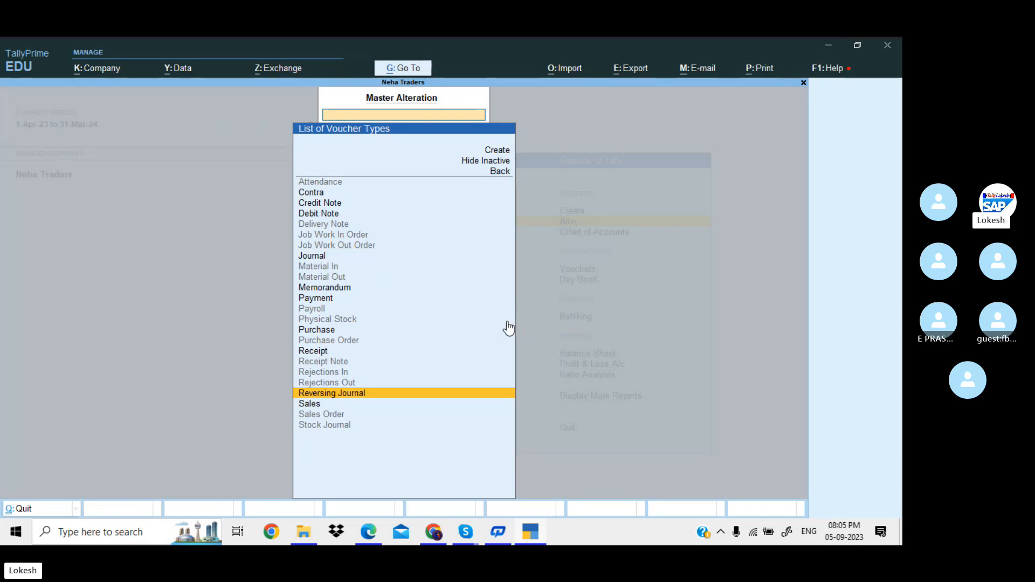
{"action": "key", "text": "Escape"}
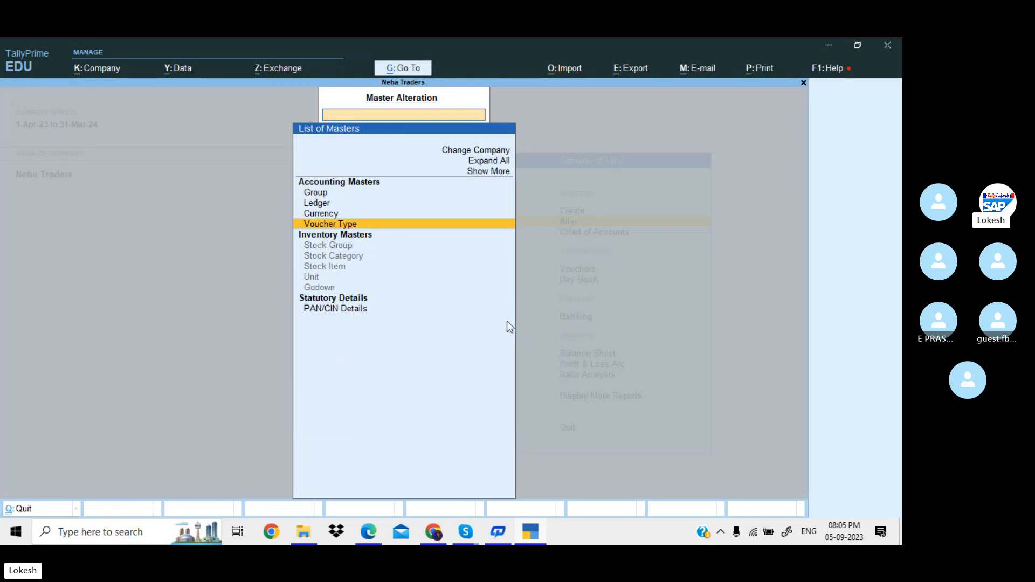
{"action": "key", "text": "Escape"}
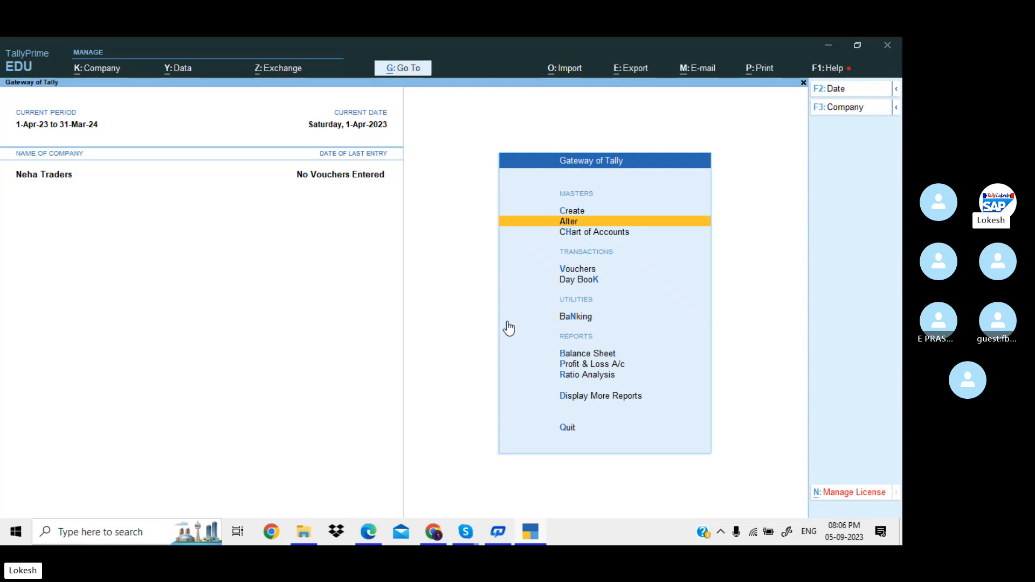
Start a new ledger and bring the Problem-1 PDF to the front.
{"action": "key", "text": "Up"}
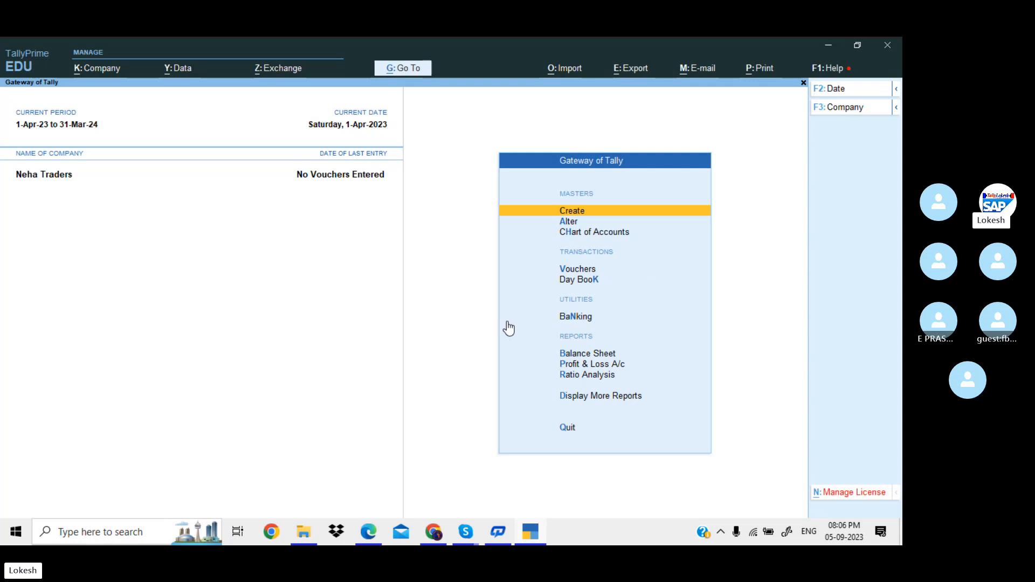
{"action": "key", "text": "Return"}
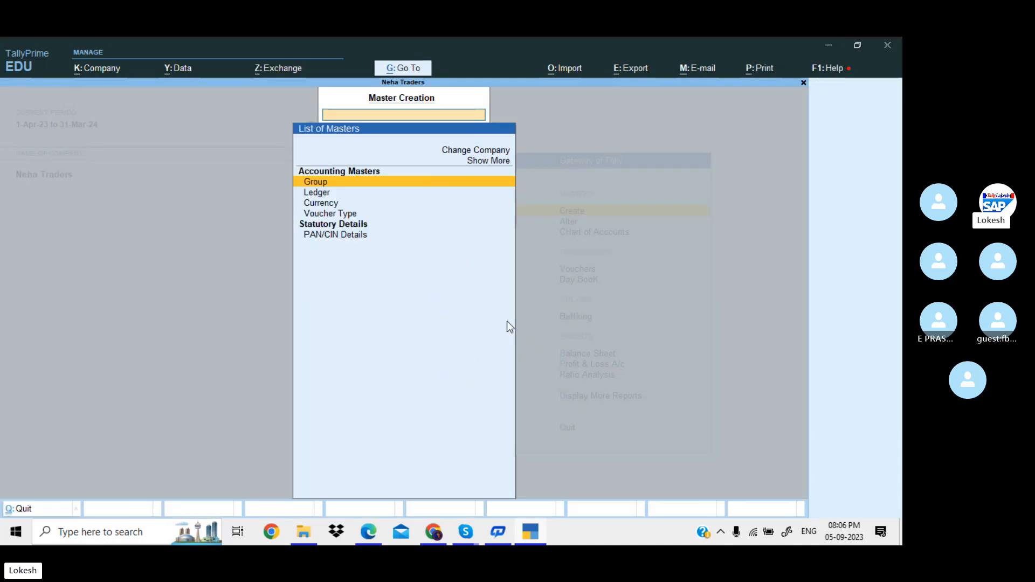
{"action": "key", "text": "Down"}
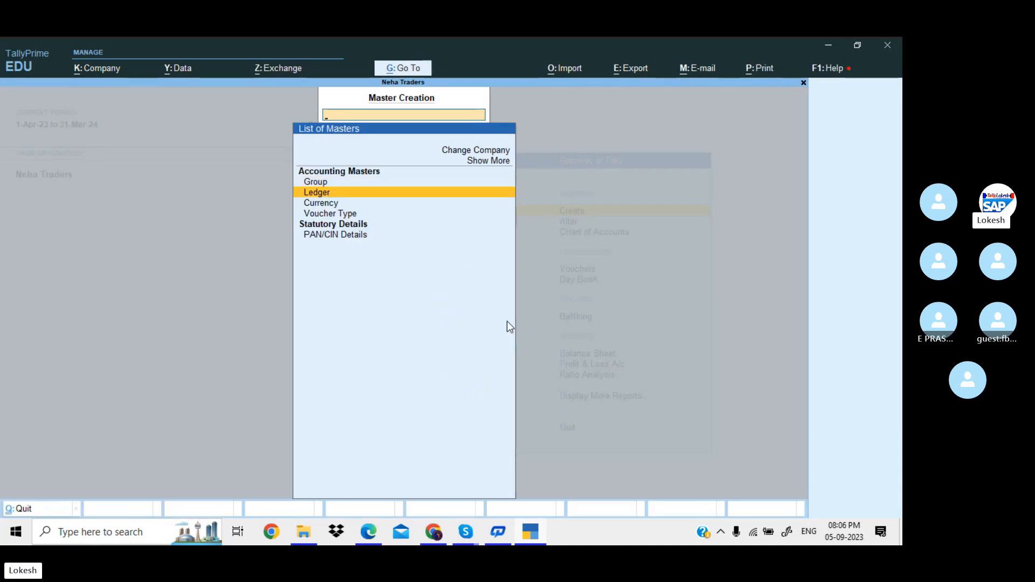
{"action": "key", "text": "Return"}
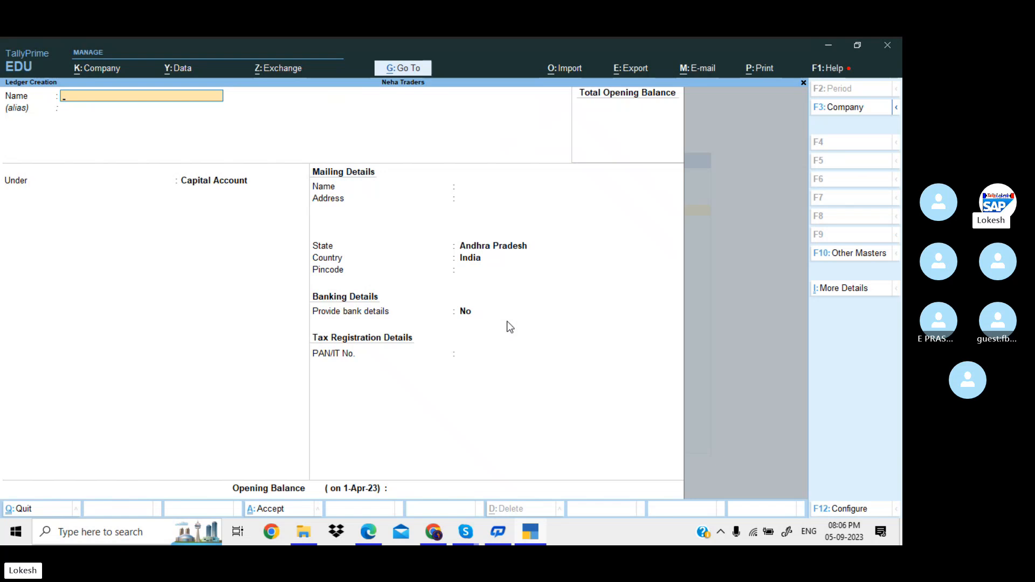
{"action": "key", "text": "alt"}
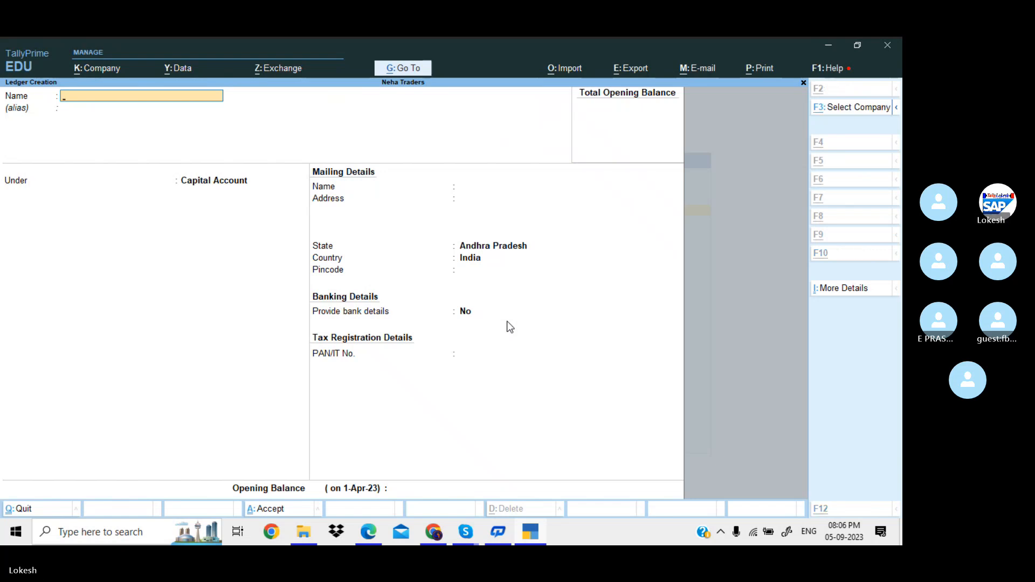
{"action": "key", "text": "alt+Tab"}
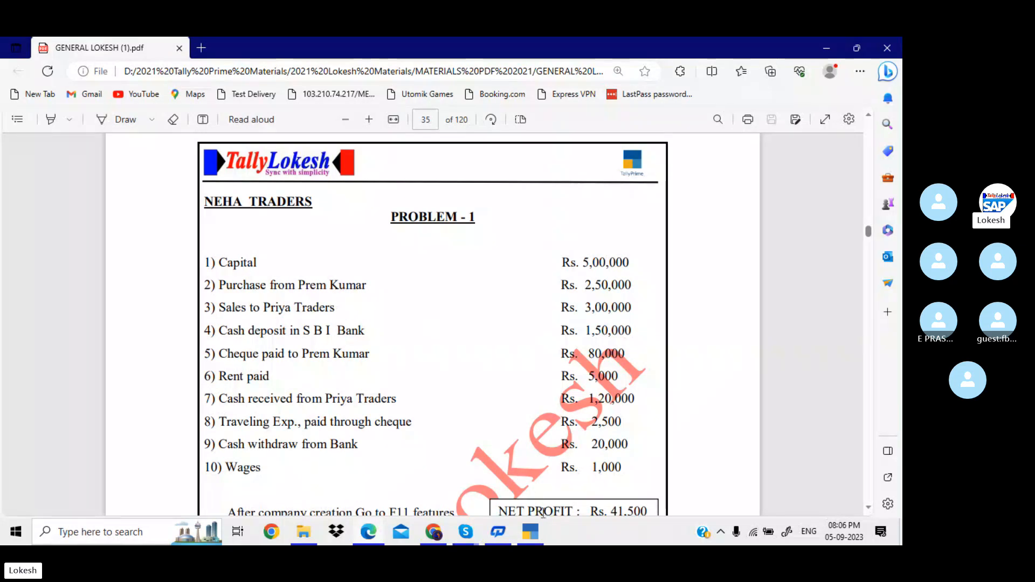
Bring the Skype Tally Prime Batch 35 call window in front of the Edge PDF.
{"action": "mouse_move", "coordinate": [471, 531]}
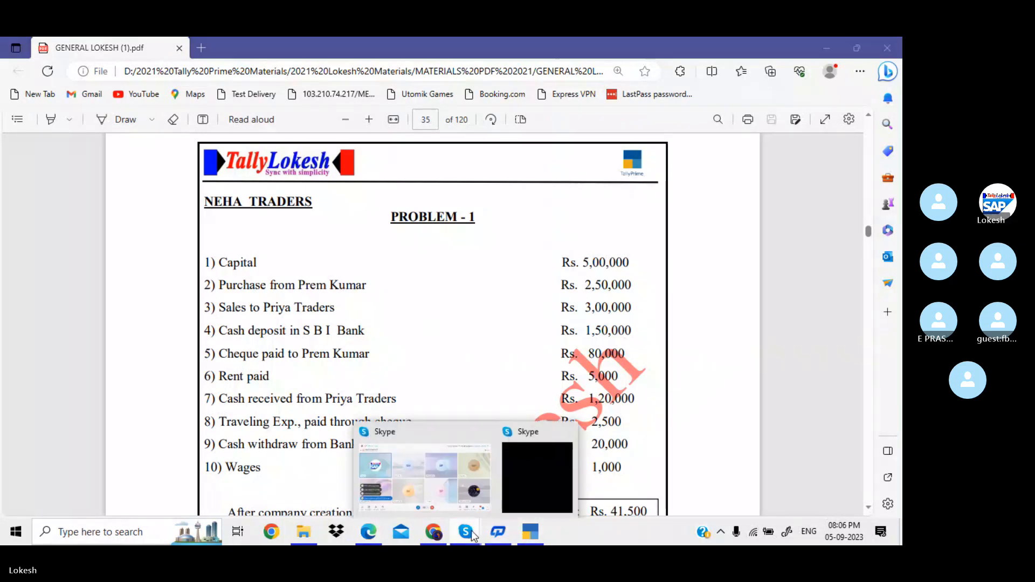
{"action": "left_click", "coordinate": [450, 471]}
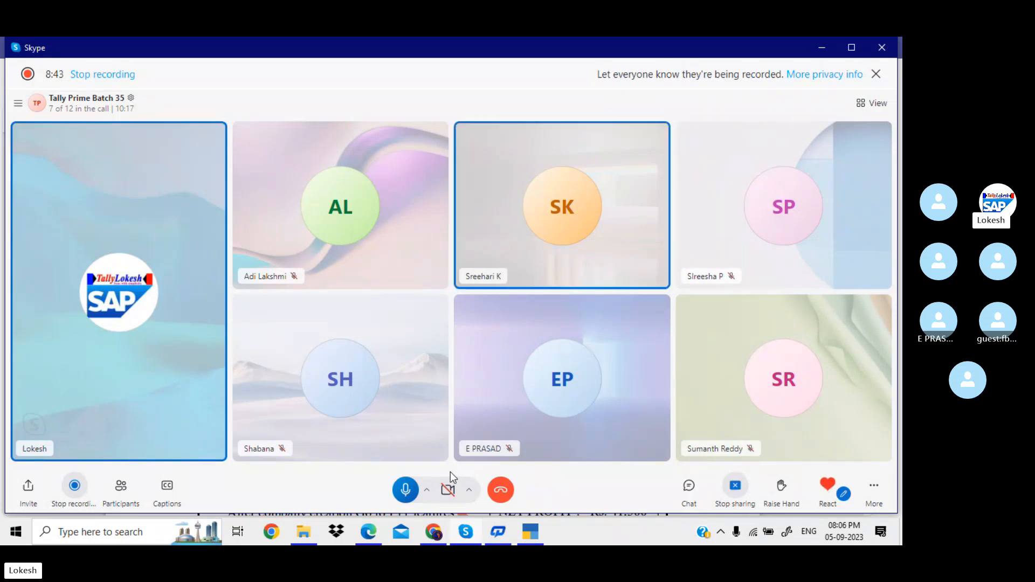
{"action": "left_click", "coordinate": [368, 532]}
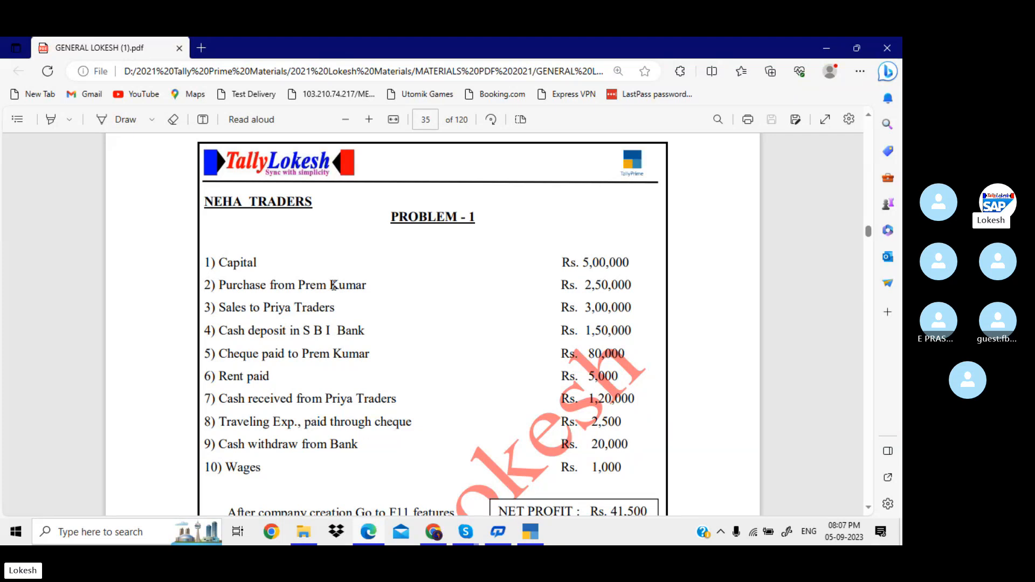
Create and save a ledger named Capital under the Capital Account group.
{"action": "key", "text": "alt+Tab"}
{"action": "key", "text": "alt+Tab"}
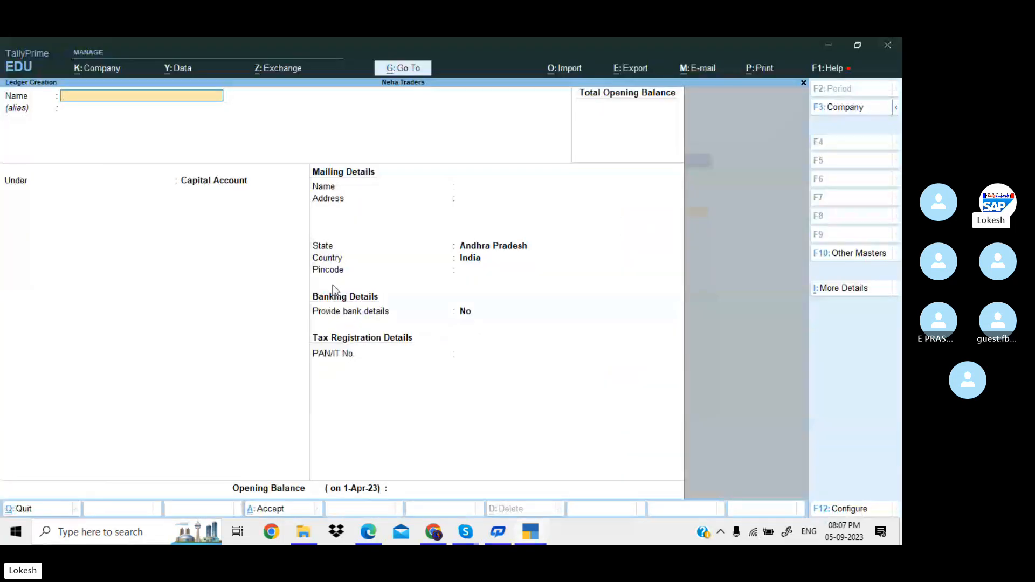
{"action": "type", "text": "Capital"}
{"action": "key", "text": "Return"}
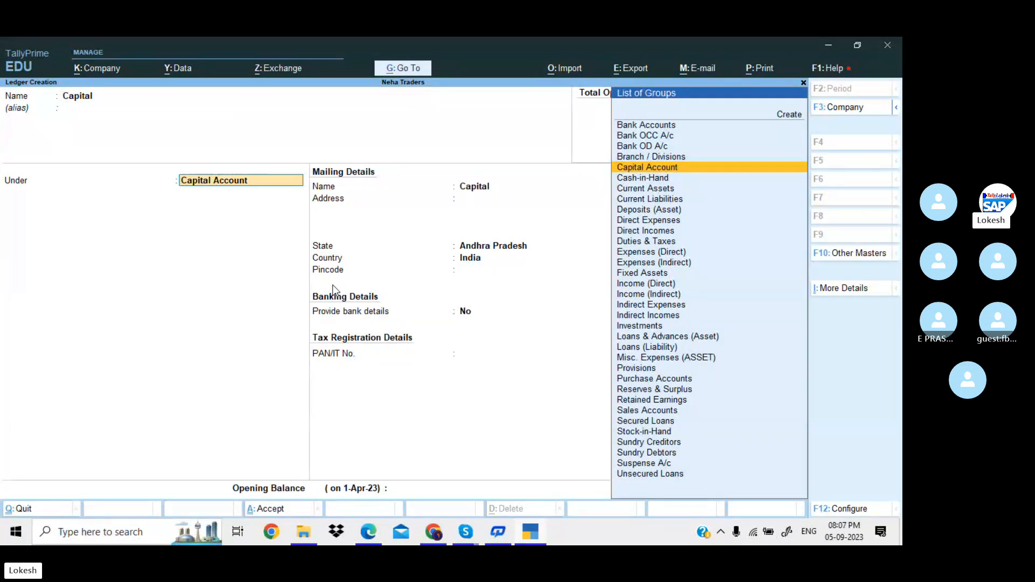
{"action": "key", "text": "Down"}
{"action": "key", "text": "Down"}
{"action": "key", "text": "Down"}
{"action": "key", "text": "Down"}
{"action": "key", "text": "Down"}
{"action": "key", "text": "Down"}
{"action": "key", "text": "Down"}
{"action": "key", "text": "Down"}
{"action": "key", "text": "Down"}
{"action": "key", "text": "Down"}
{"action": "key", "text": "Down"}
{"action": "key", "text": "Down"}
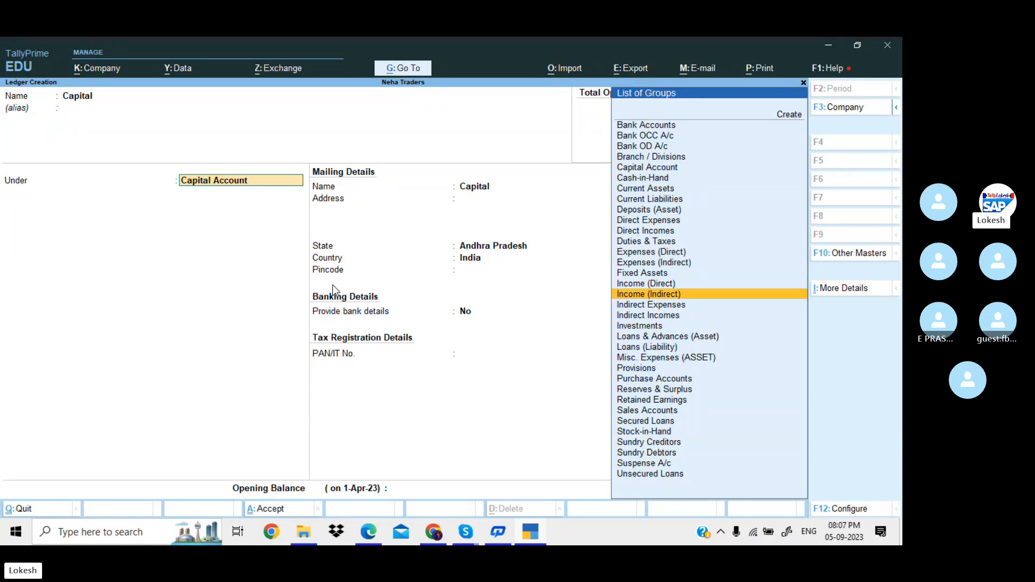
{"action": "key", "text": "Up"}
{"action": "key", "text": "Up"}
{"action": "key", "text": "Up"}
{"action": "key", "text": "Up"}
{"action": "key", "text": "Up"}
{"action": "key", "text": "Up"}
{"action": "key", "text": "Up"}
{"action": "key", "text": "Up"}
{"action": "key", "text": "Up"}
{"action": "key", "text": "Up"}
{"action": "key", "text": "Up"}
{"action": "key", "text": "Up"}
{"action": "key", "text": "Up"}
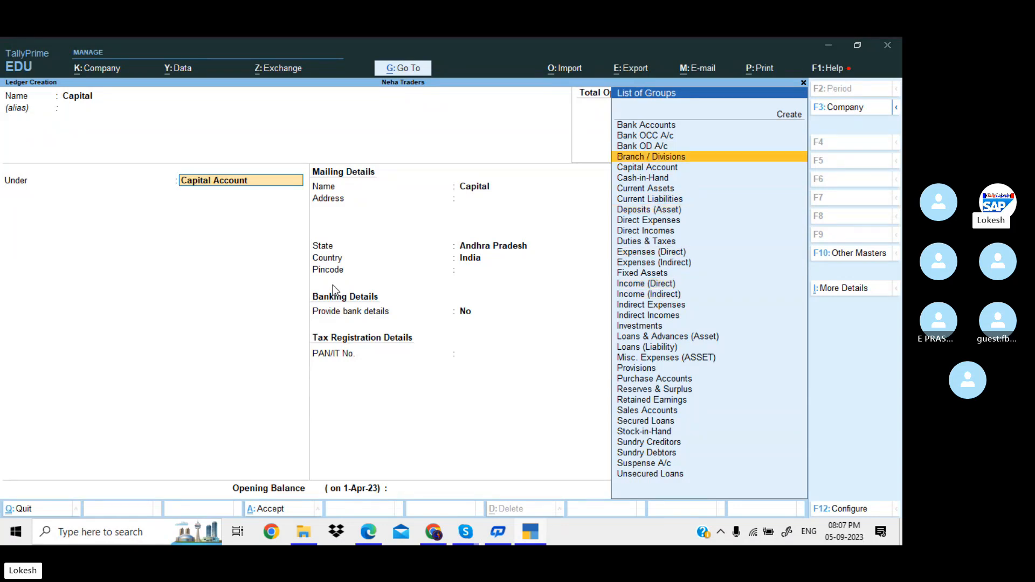
{"action": "key", "text": "Down"}
{"action": "key", "text": "Return"}
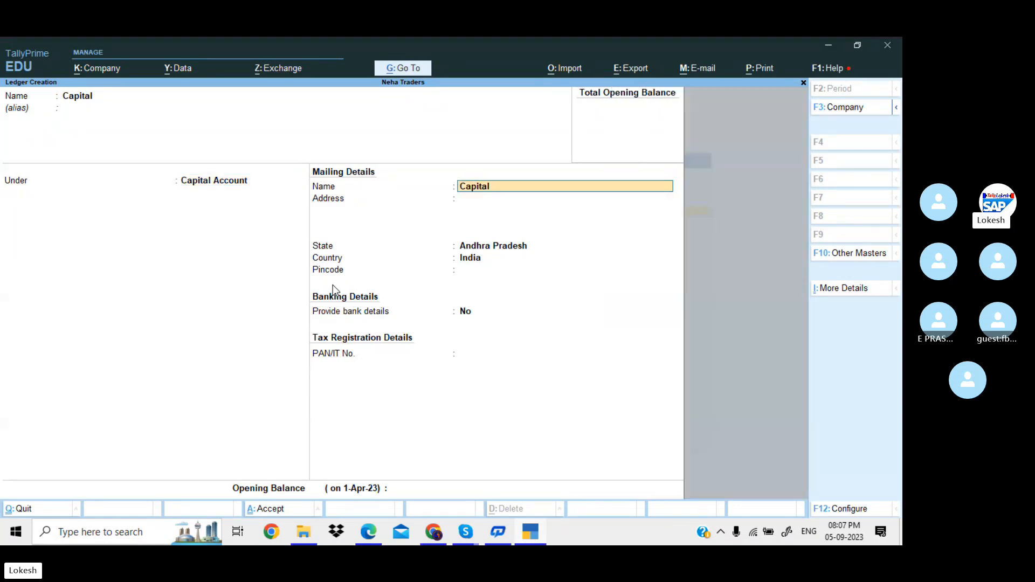
{"action": "key", "text": "Return"}
{"action": "key", "text": "Return"}
{"action": "key", "text": "Return"}
{"action": "key", "text": "Return"}
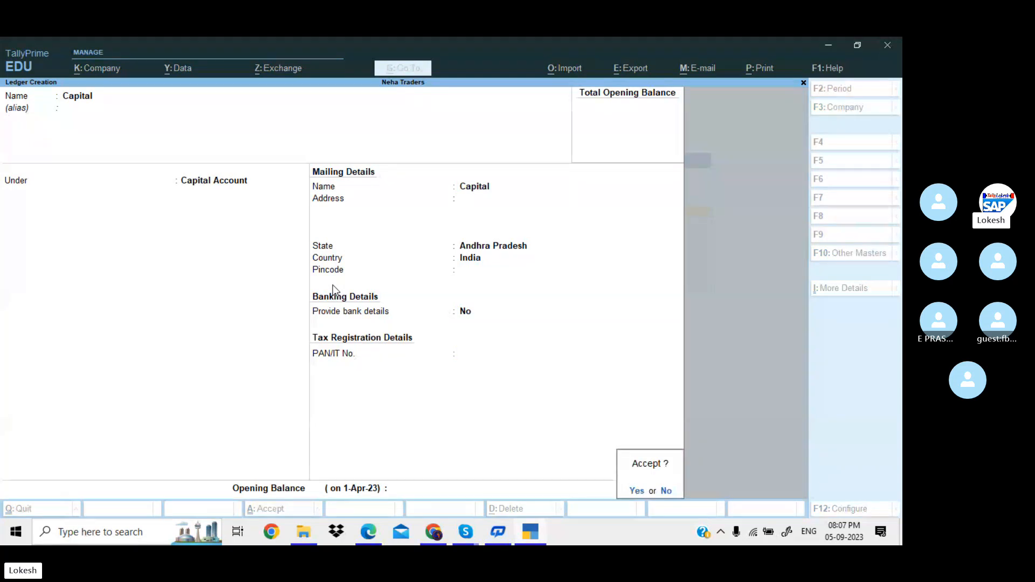
{"action": "key", "text": "Return"}
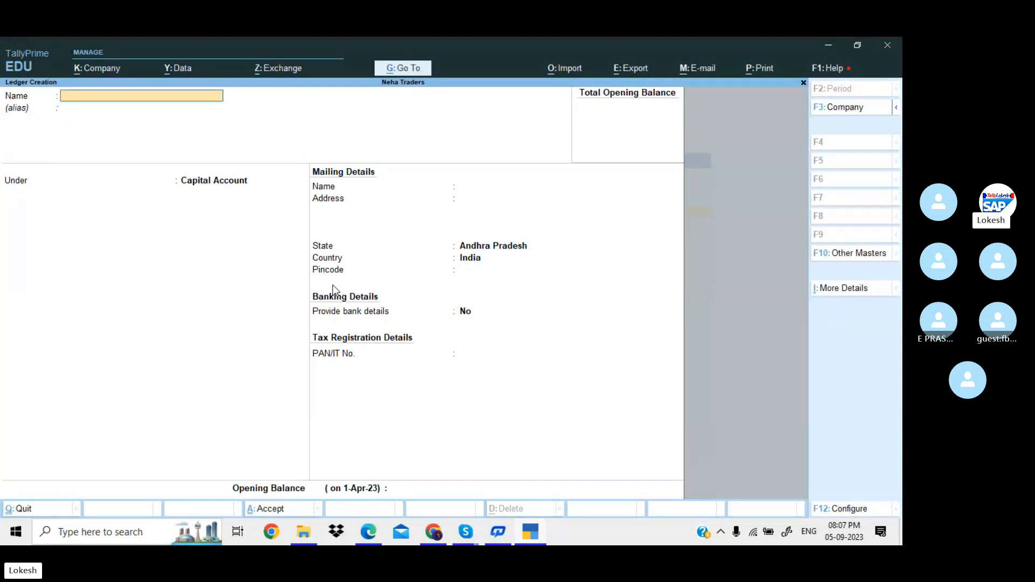
Name the new ledger Purchase, checking the second item on the problem sheet.
{"action": "type", "text": "Purchase"}
{"action": "key", "text": "Return"}
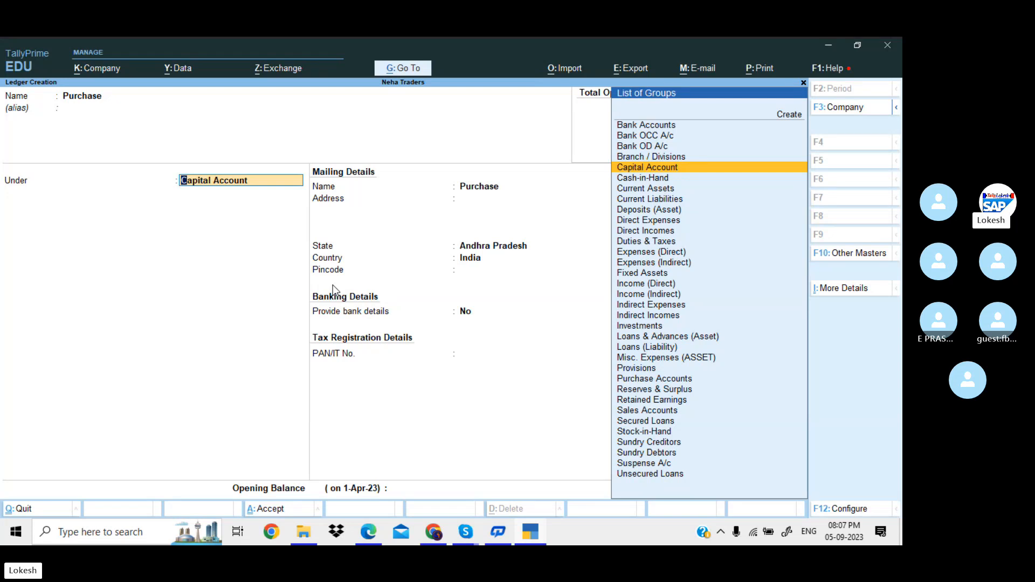
{"action": "key", "text": "alt+Tab"}
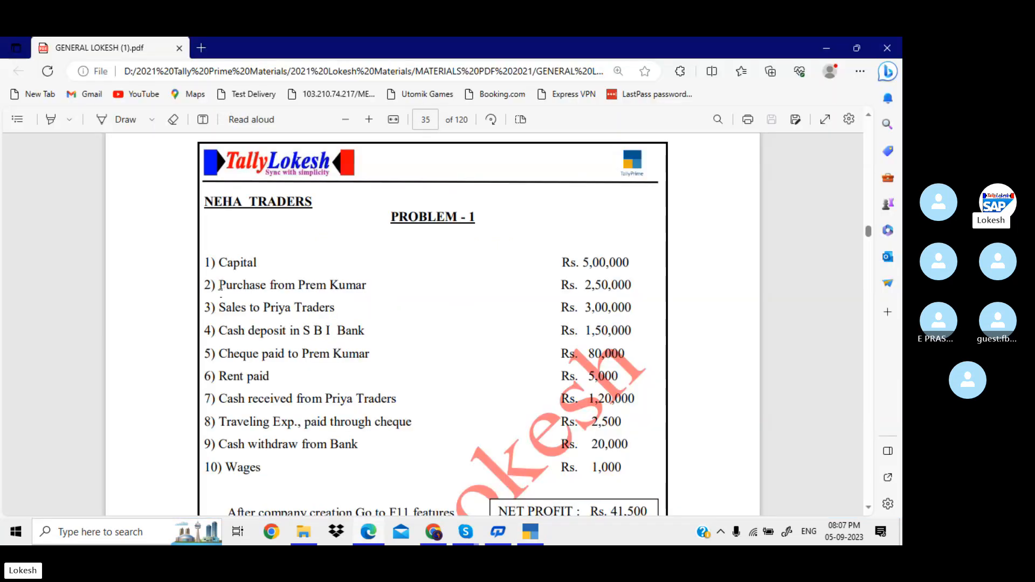
{"action": "left_click_drag", "start_coordinate": [221, 285], "coordinate": [366, 286]}
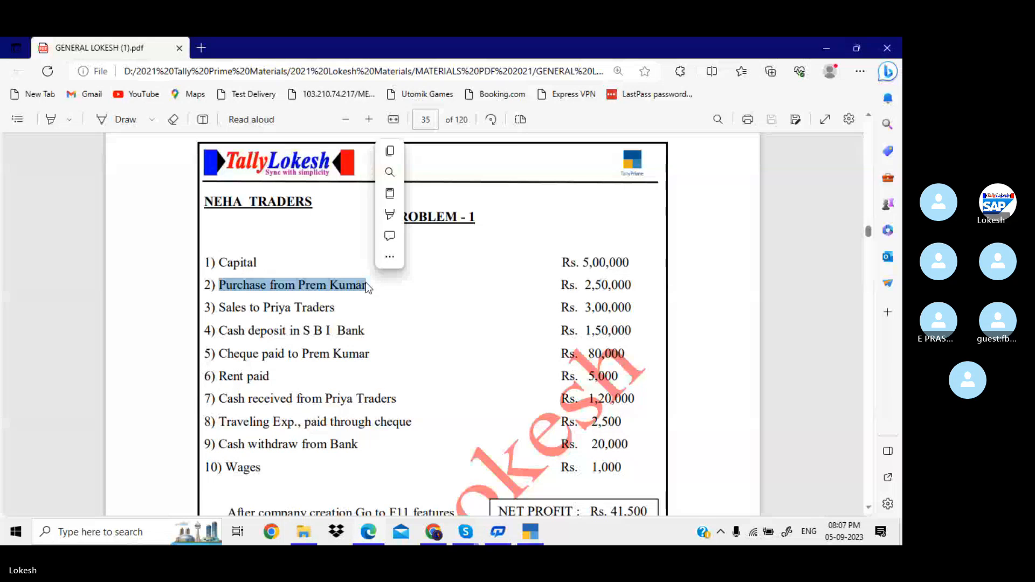
{"action": "left_click", "coordinate": [366, 283]}
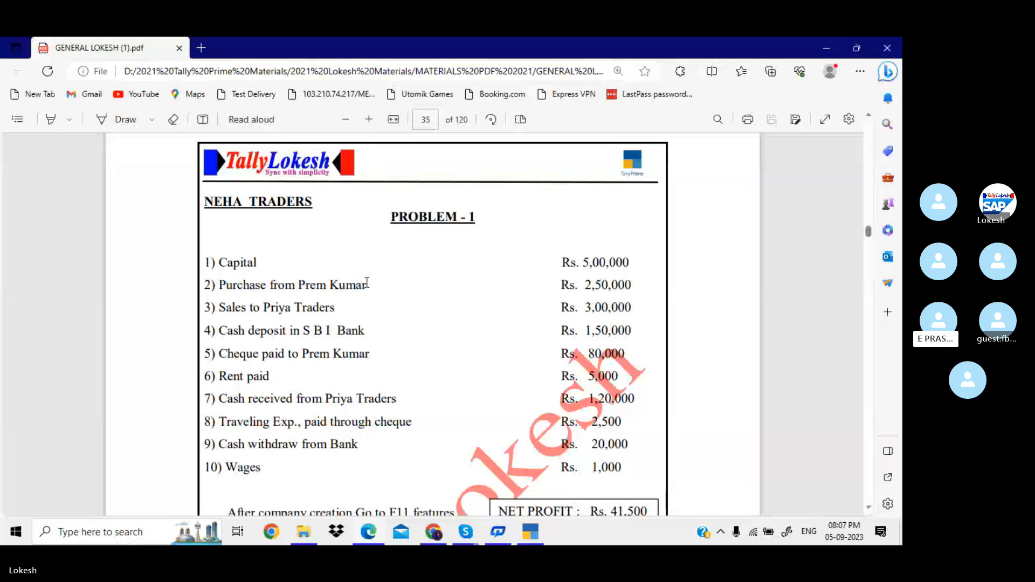
{"action": "key", "text": "alt+Tab"}
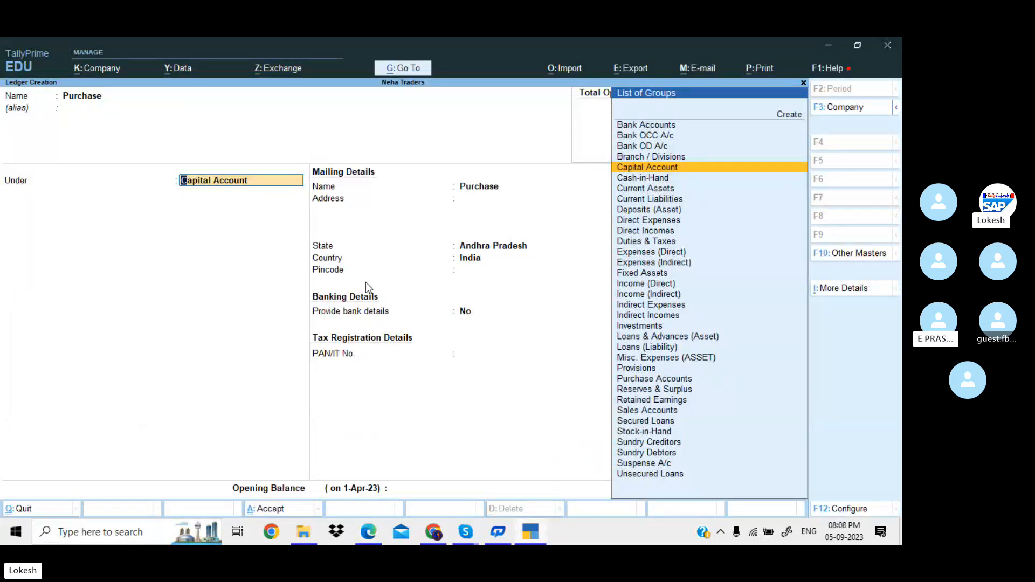
Place the Purchase ledger under Purchase Accounts and save it.
{"action": "type", "text": "Pur"}
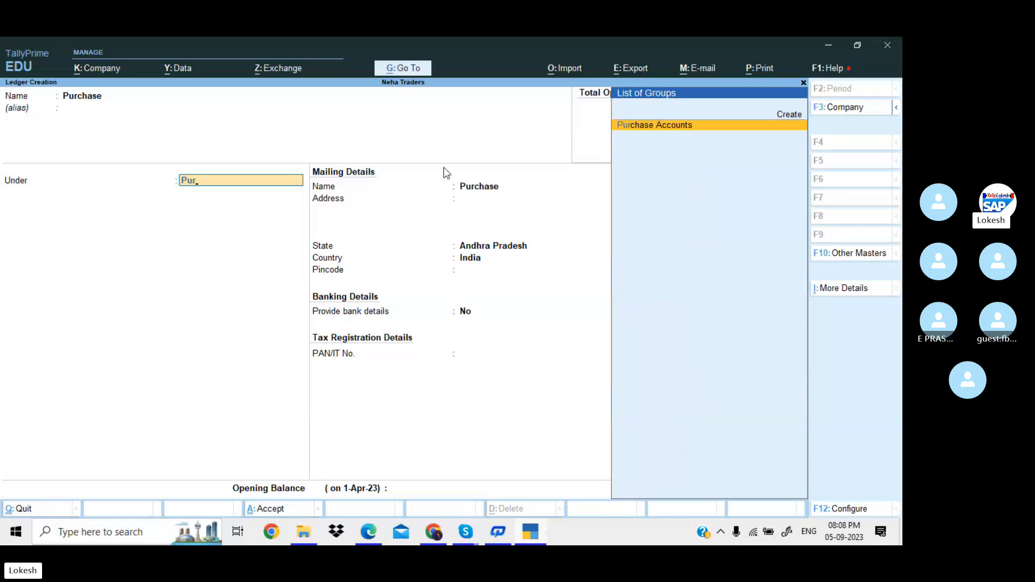
{"action": "left_click", "coordinate": [672, 132]}
{"action": "key", "text": "Return"}
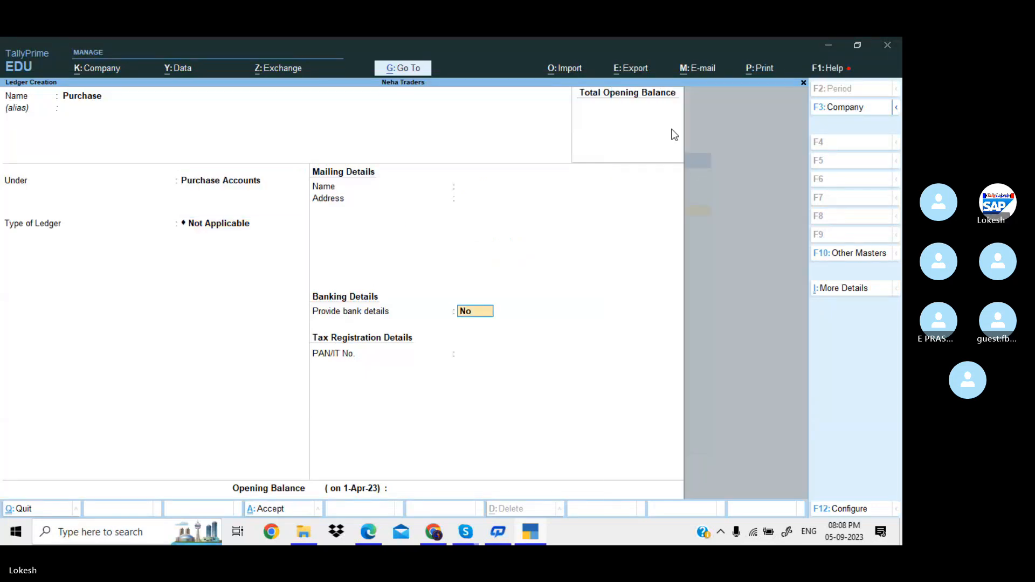
{"action": "key", "text": "Return"}
{"action": "key", "text": "Return"}
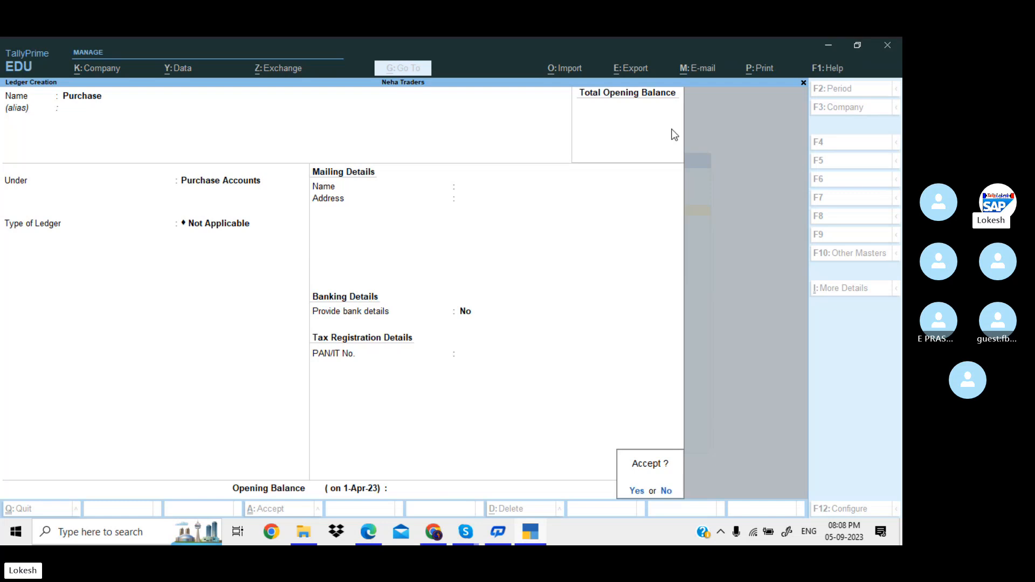
{"action": "key", "text": "Return"}
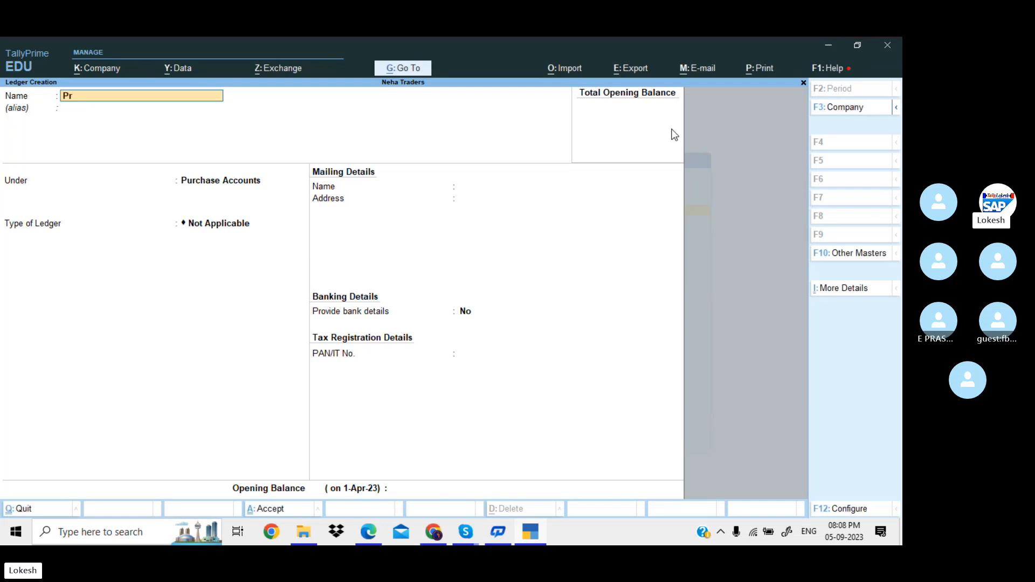
Enter the supplier's name as a new ledger under Sundry Creditors.
{"action": "key", "text": "Return"}
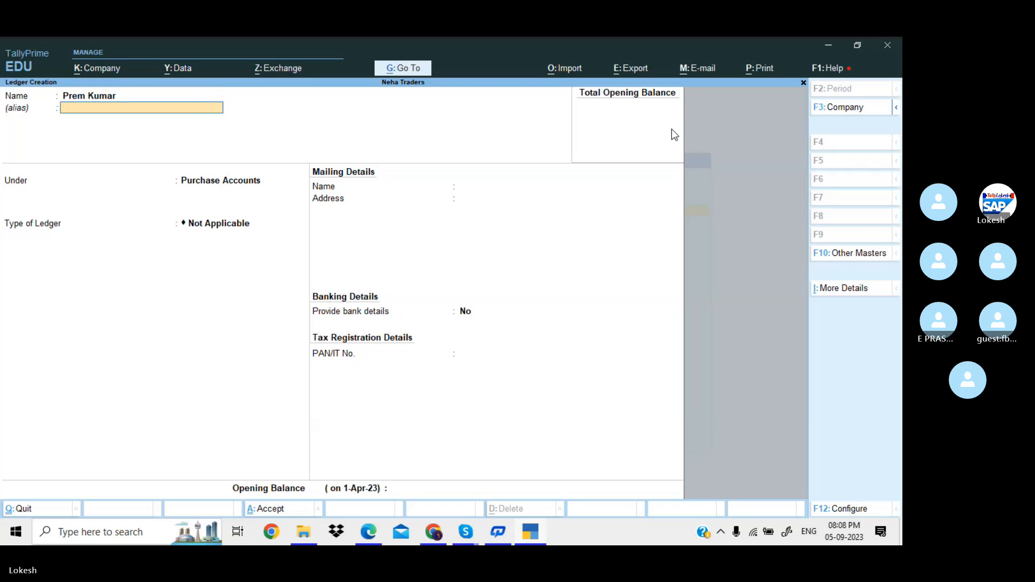
{"action": "key", "text": "Return"}
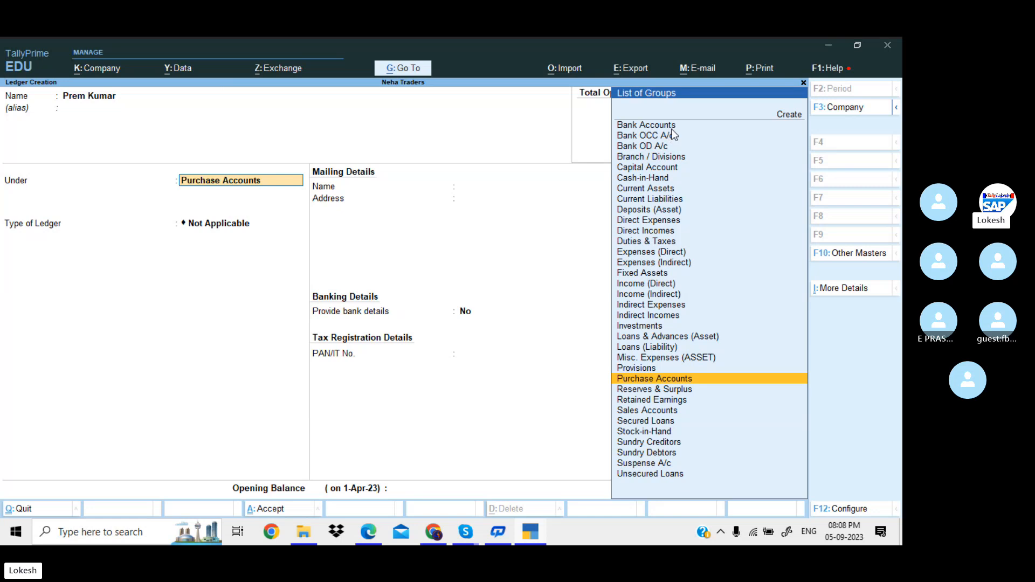
{"action": "type", "text": "Sun"}
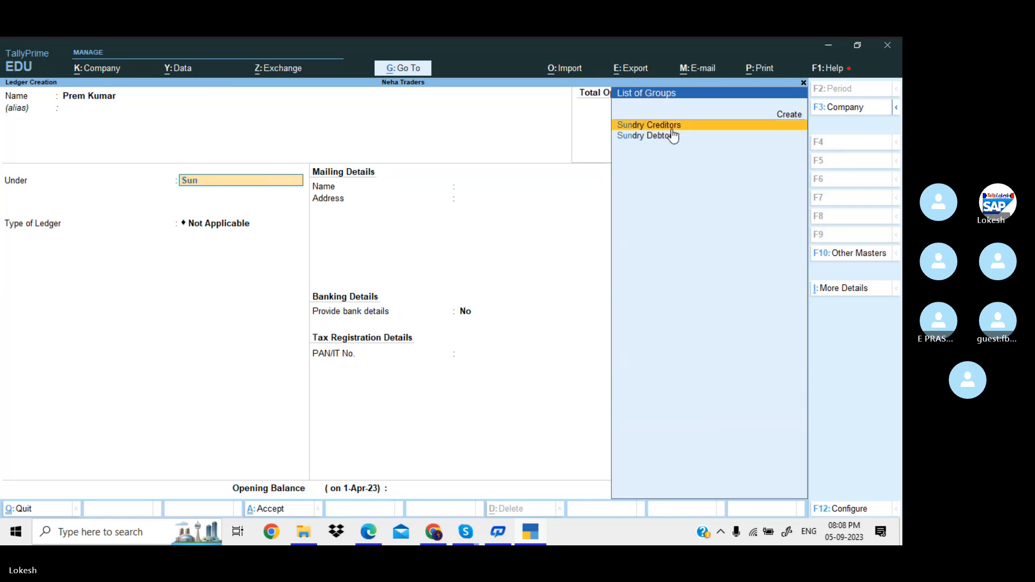
{"action": "key", "text": "Return"}
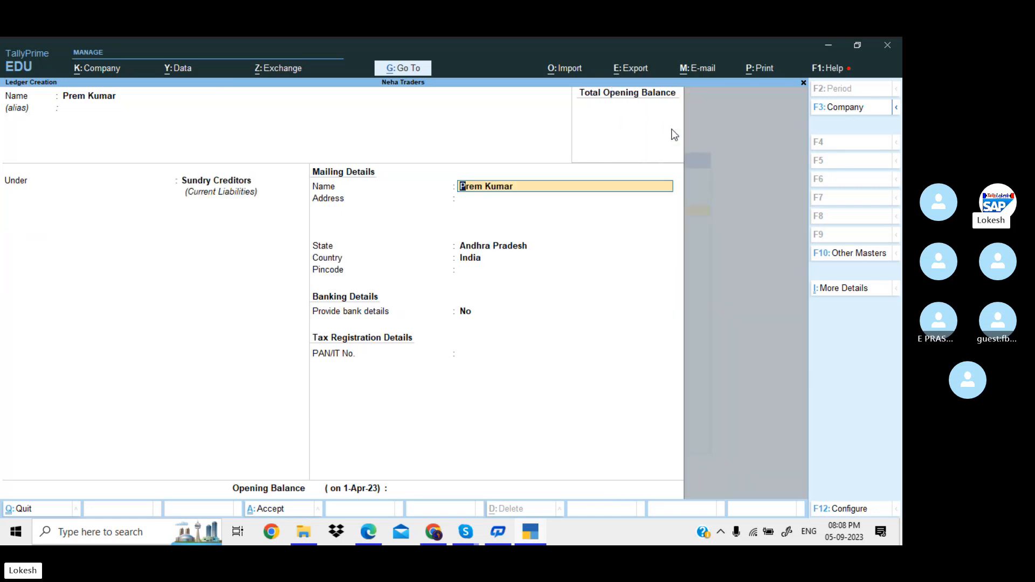
{"action": "key", "text": "Return"}
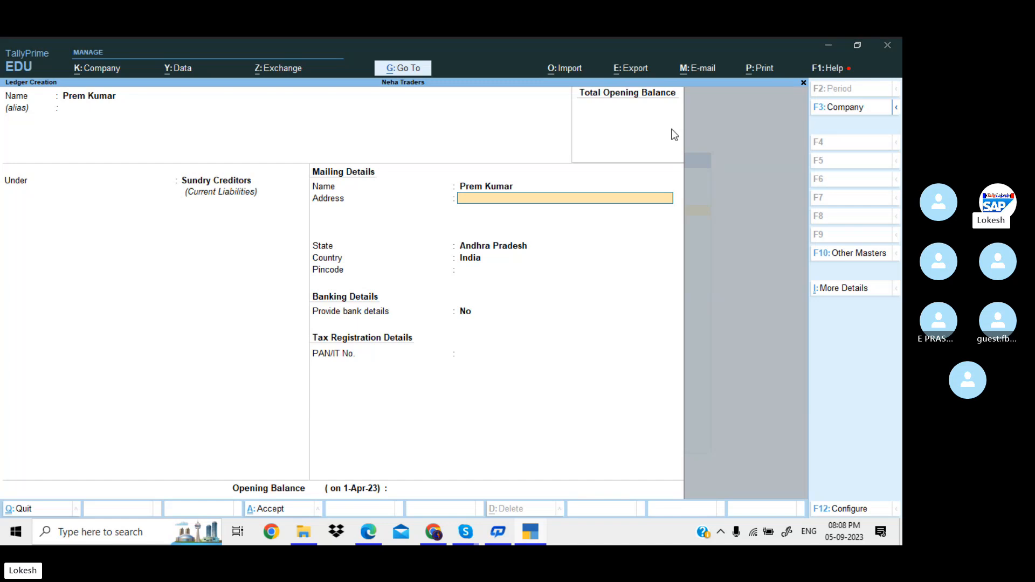
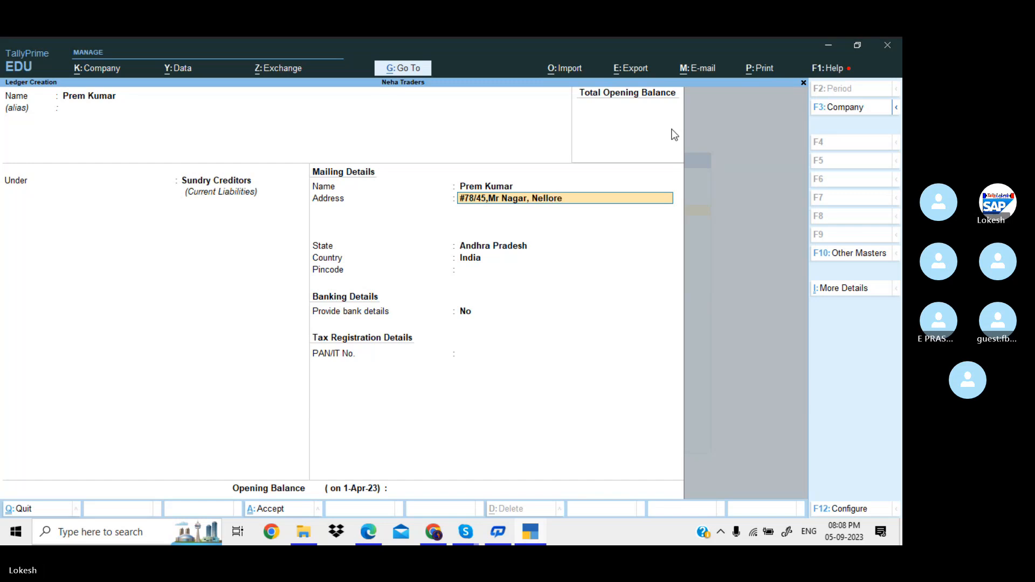
Fill in the supplier's street address and pincode, then save the ledger.
{"action": "key", "text": "Return"}
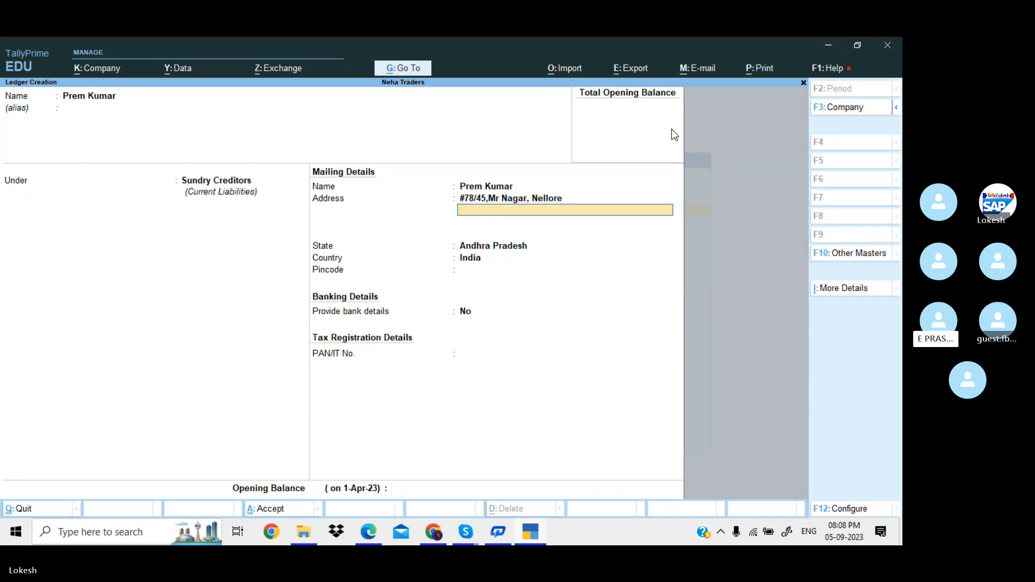
{"action": "type", "text": "Pincode"}
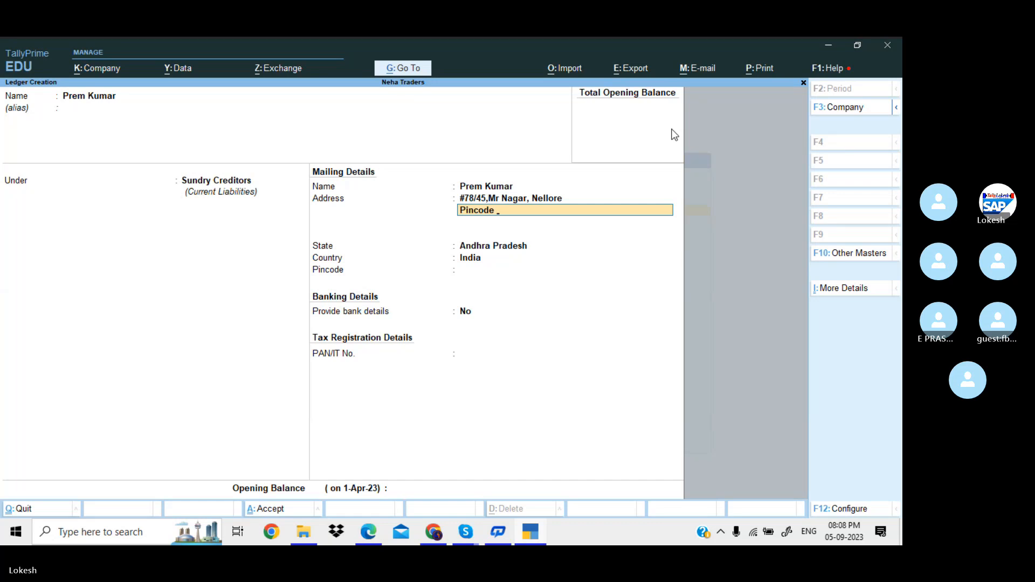
{"action": "type", "text": " : 516221"}
{"action": "key", "text": "Return"}
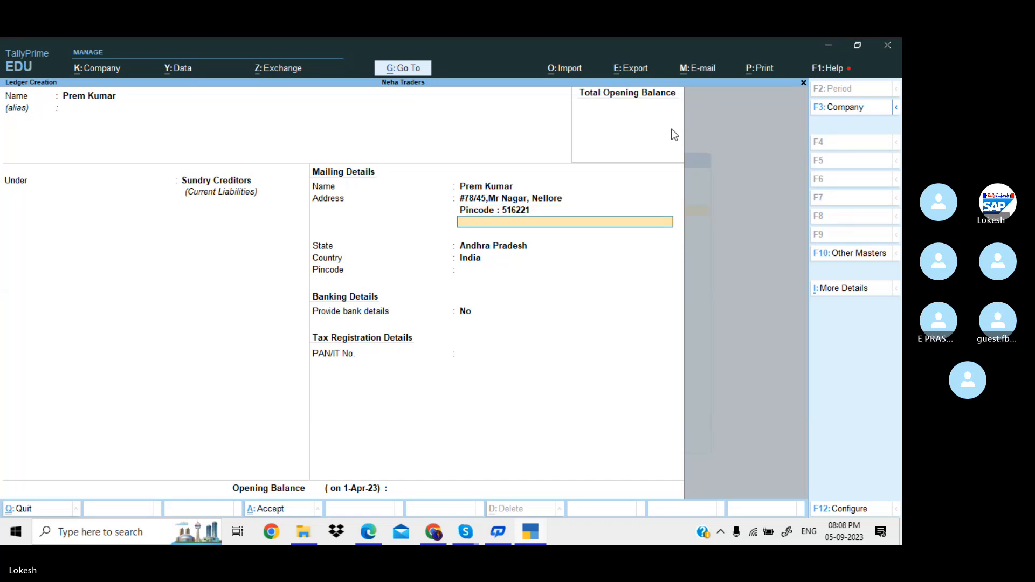
{"action": "key", "text": "Return"}
{"action": "key", "text": "Return"}
{"action": "key", "text": "Return"}
{"action": "key", "text": "Return"}
{"action": "key", "text": "Return"}
{"action": "key", "text": "Return"}
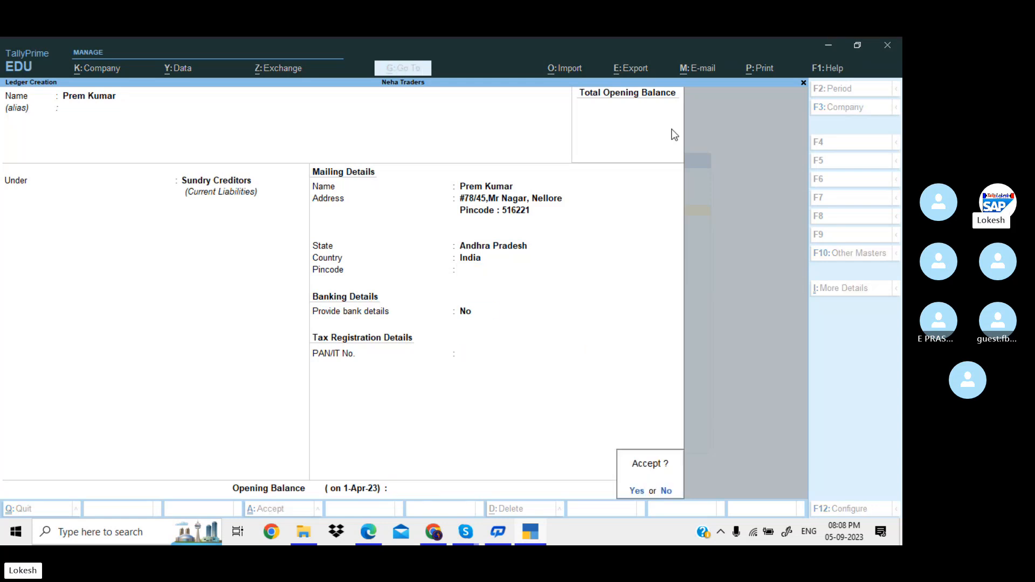
{"action": "key", "text": "Return"}
{"action": "key", "text": "alt+Tab"}
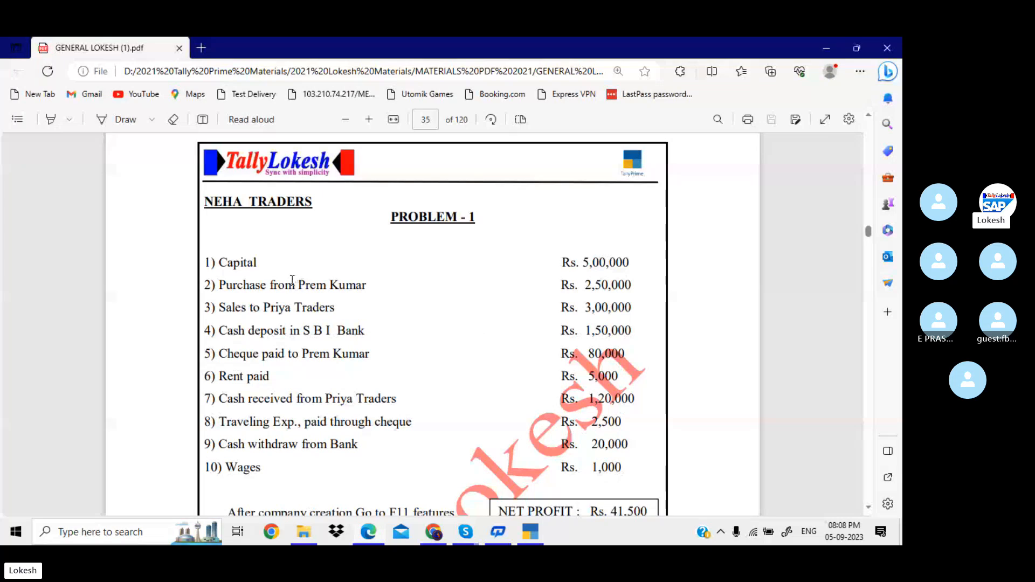
Highlight the 'Sales to Priya Traders' item on the problem sheet.
{"action": "left_click_drag", "start_coordinate": [225, 310], "coordinate": [335, 305]}
{"action": "left_click_drag", "start_coordinate": [220, 306], "coordinate": [338, 302]}
{"action": "key", "text": "alt+Tab"}
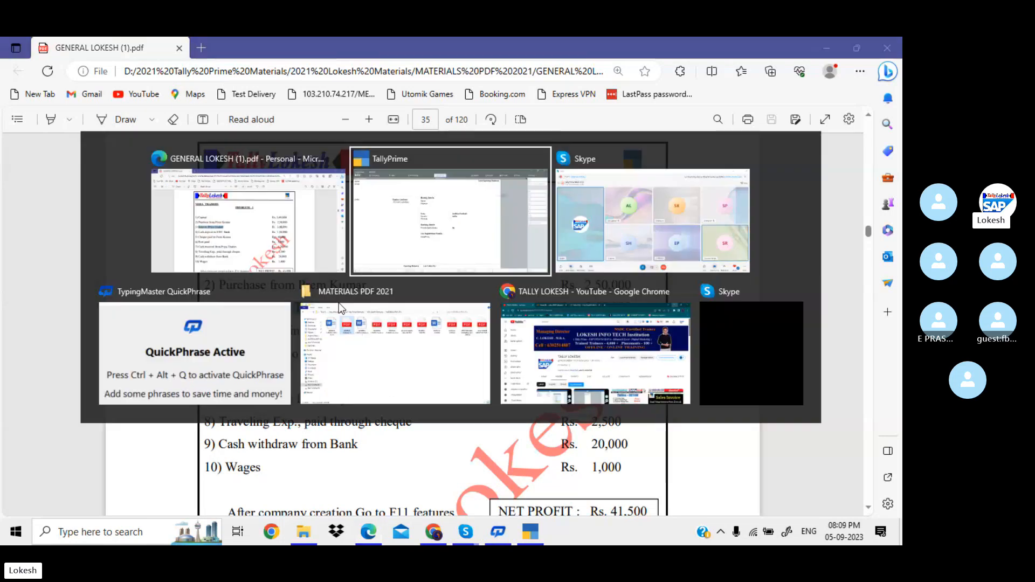
Create and save a Sales ledger under Sales Accounts.
{"action": "type", "text": "Sale"}
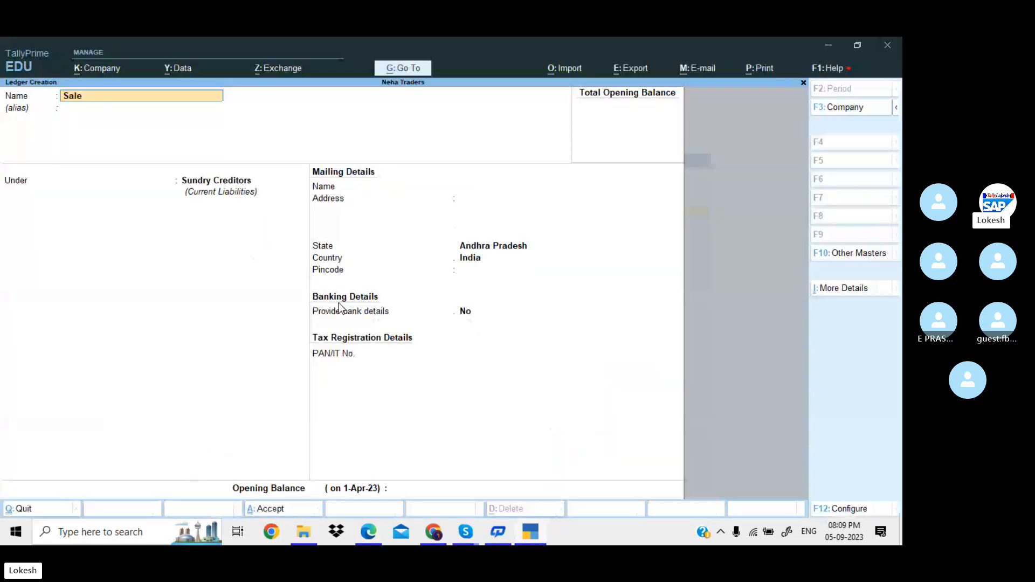
{"action": "type", "text": "s"}
{"action": "key", "text": "Return"}
{"action": "key", "text": "Return"}
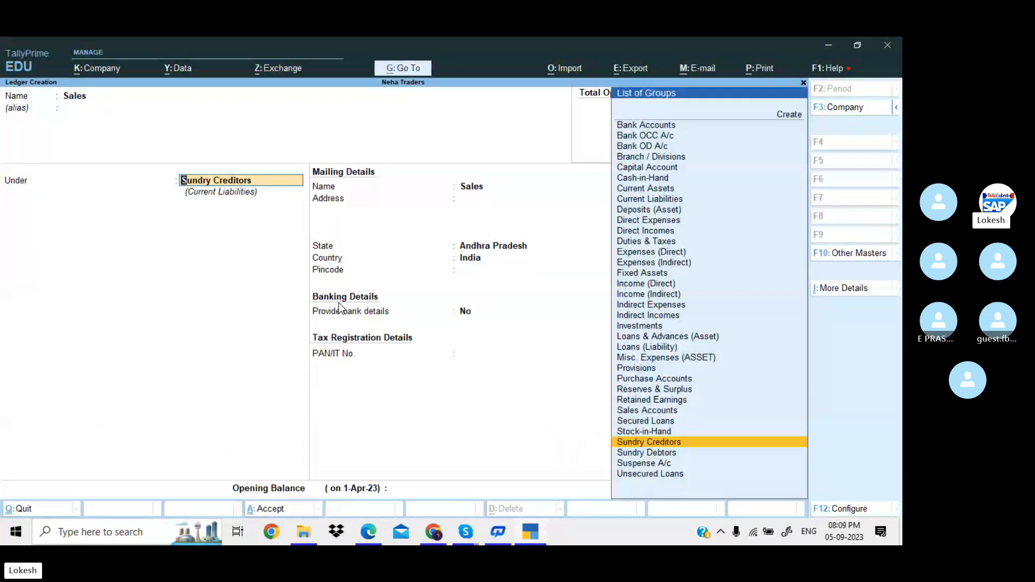
{"action": "type", "text": "Sa"}
{"action": "key", "text": "Return"}
{"action": "key", "text": "Return"}
{"action": "key", "text": "Return"}
{"action": "key", "text": "Return"}
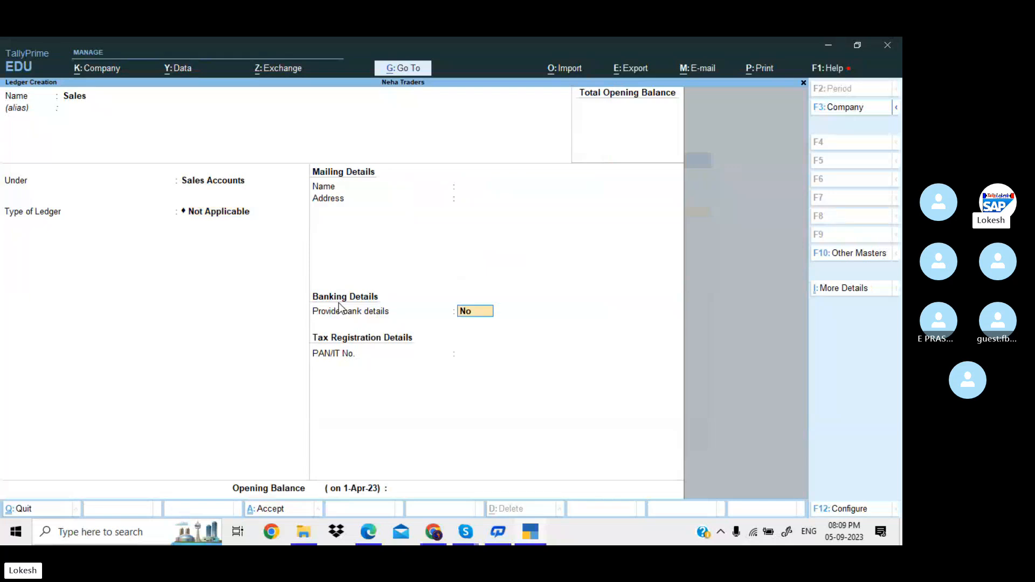
{"action": "key", "text": "Return"}
Start a Priya Traders ledger under the Sundry Debtors group.
{"action": "type", "text": "P"}
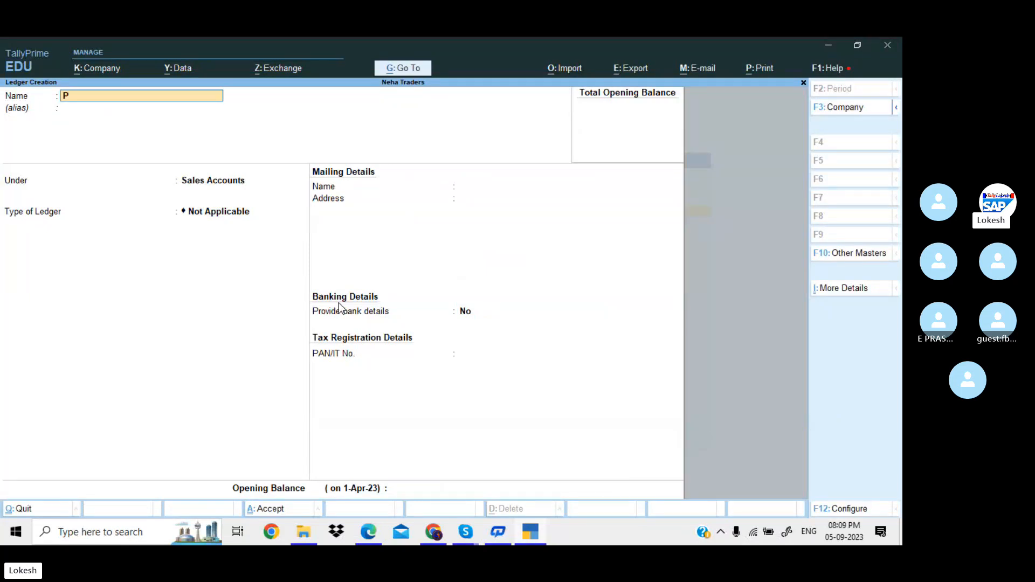
{"action": "type", "text": "riya Trad"}
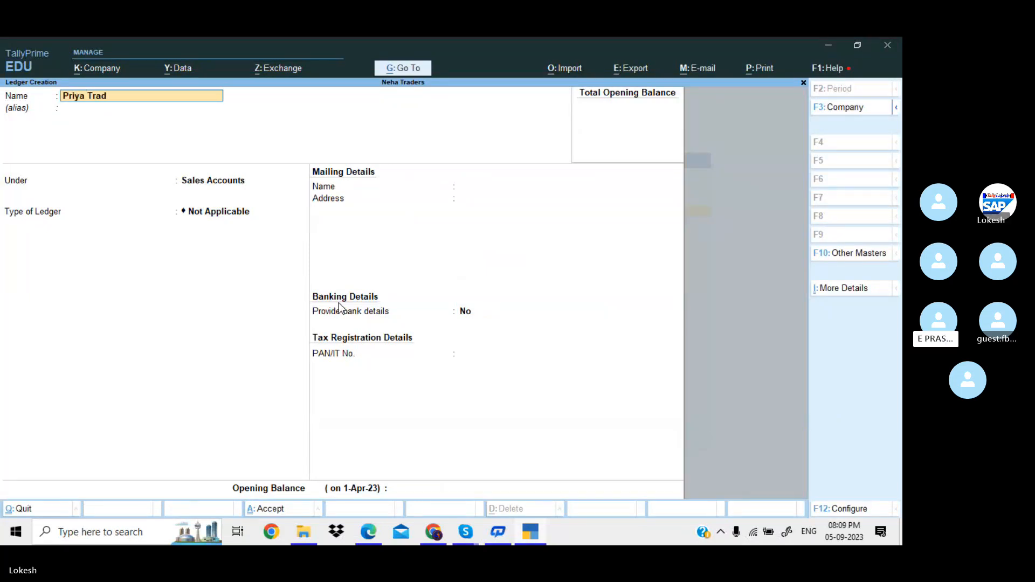
{"action": "type", "text": "ers"}
{"action": "key", "text": "Return"}
{"action": "key", "text": "Return"}
{"action": "type", "text": "S"}
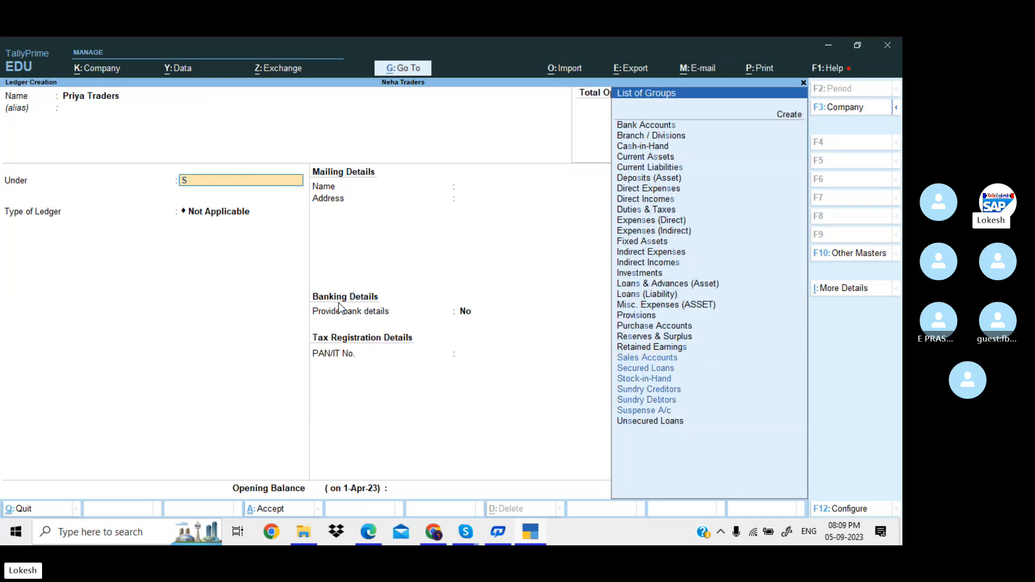
{"action": "type", "text": "un"}
{"action": "key", "text": "Down"}
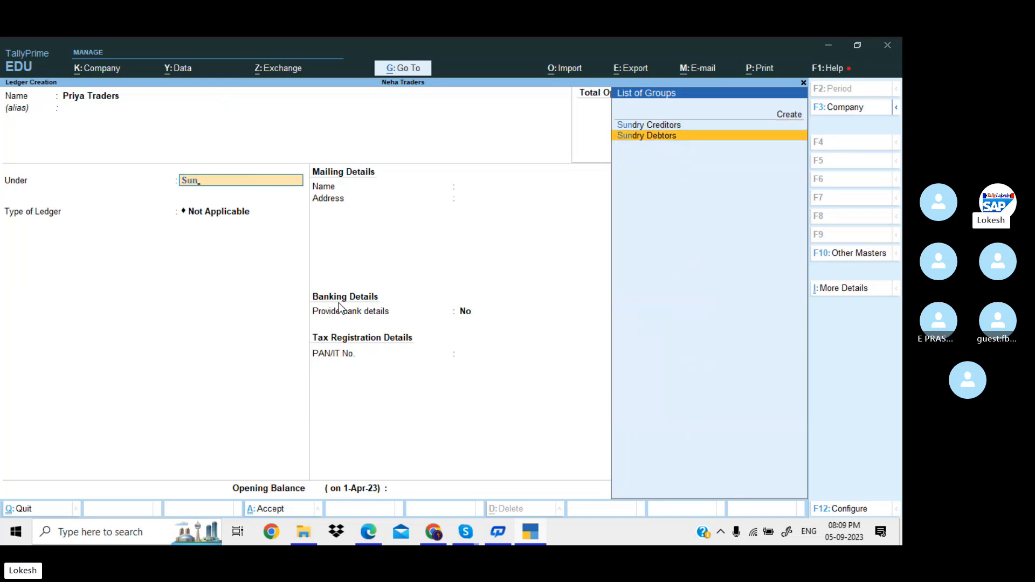
{"action": "key", "text": "Return"}
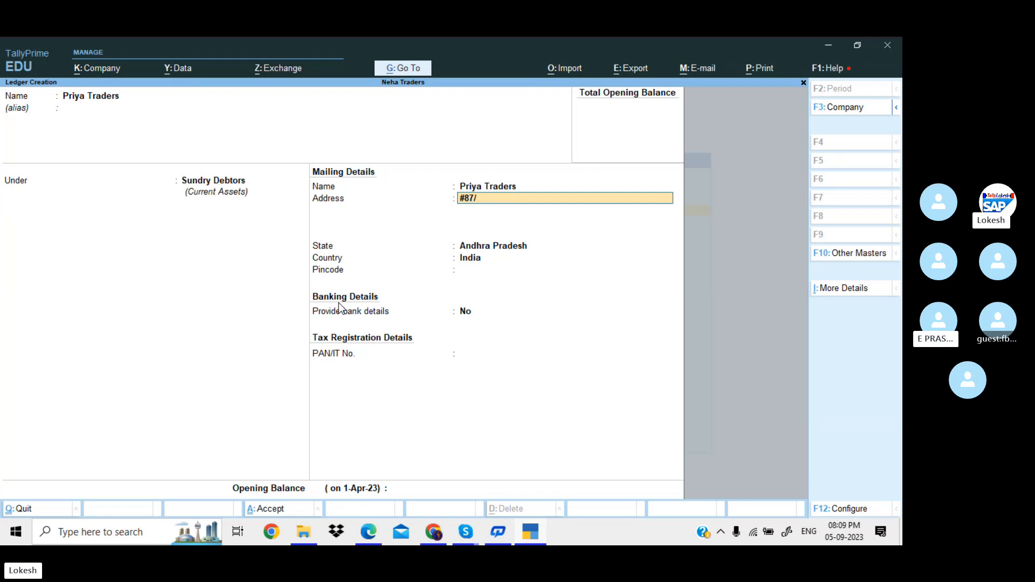
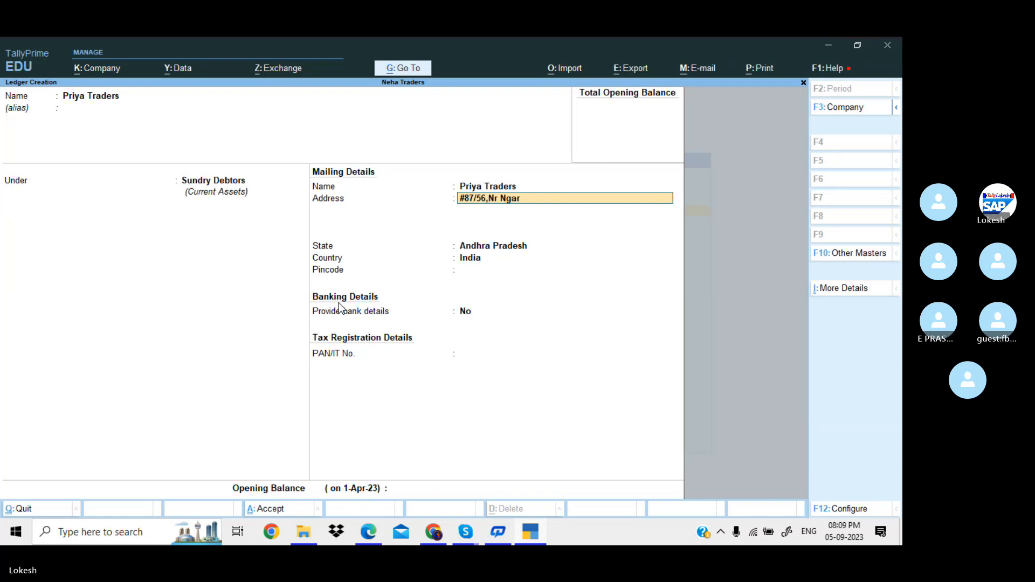
Add Priya Traders' street address and pincode, then save the ledger.
{"action": "key", "text": "Return"}
{"action": "type", "text": "Pincode :"}
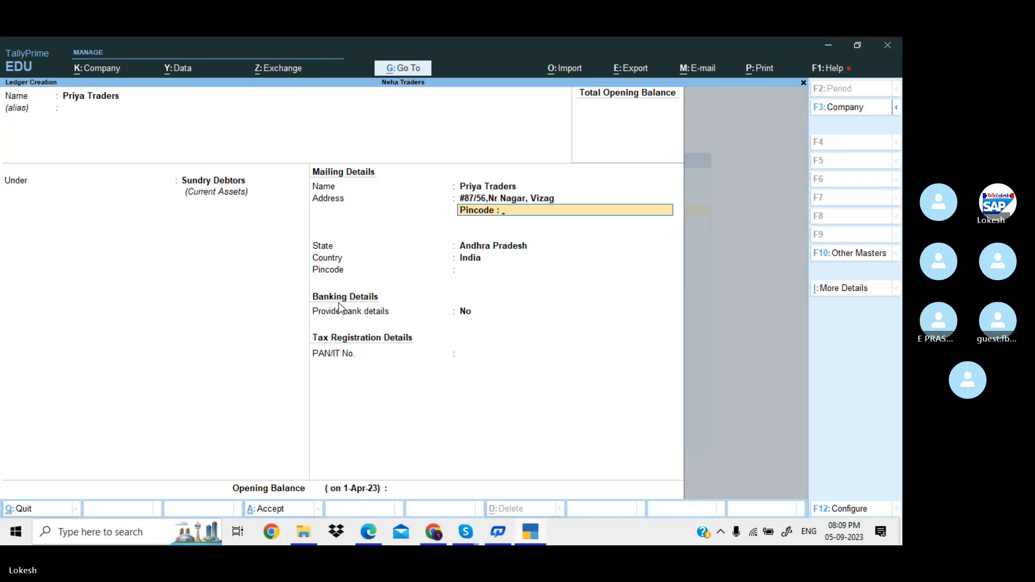
{"action": "type", "text": " 516778"}
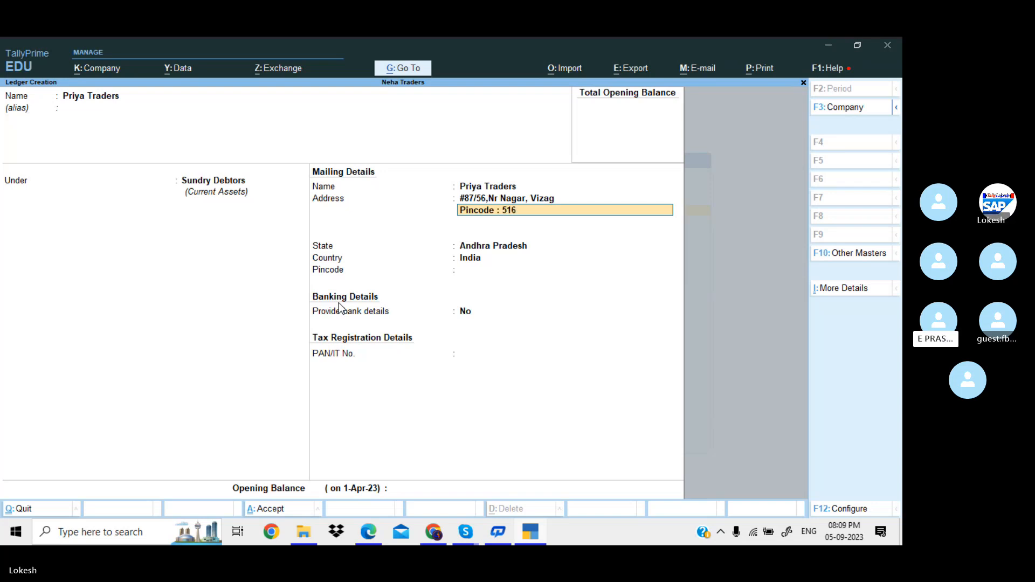
{"action": "key", "text": "Return"}
{"action": "key", "text": "Return"}
{"action": "key", "text": "Return"}
{"action": "key", "text": "Return"}
{"action": "key", "text": "Return"}
{"action": "key", "text": "Return"}
{"action": "key", "text": "Return"}
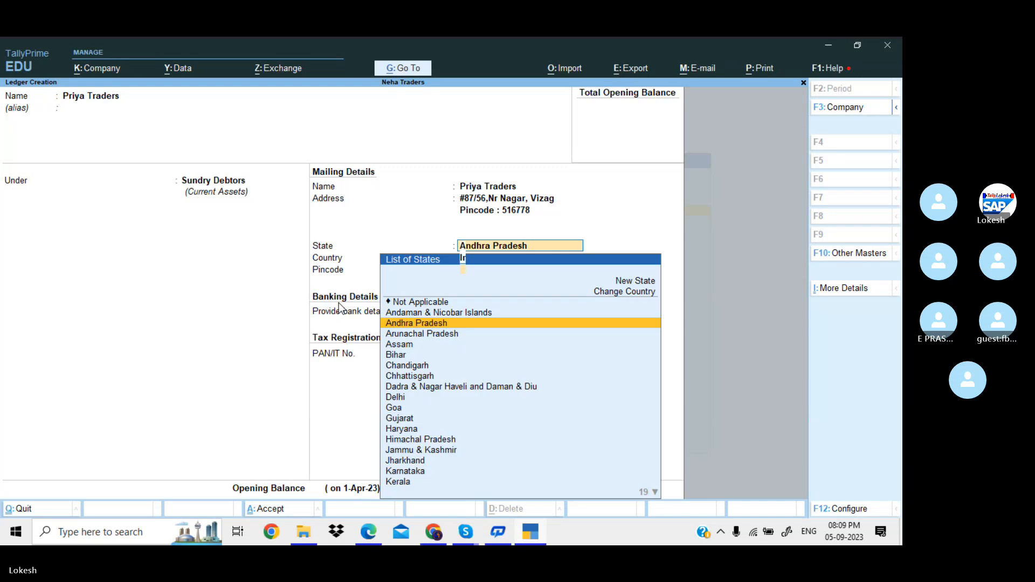
{"action": "key", "text": "Return"}
{"action": "key", "text": "Return"}
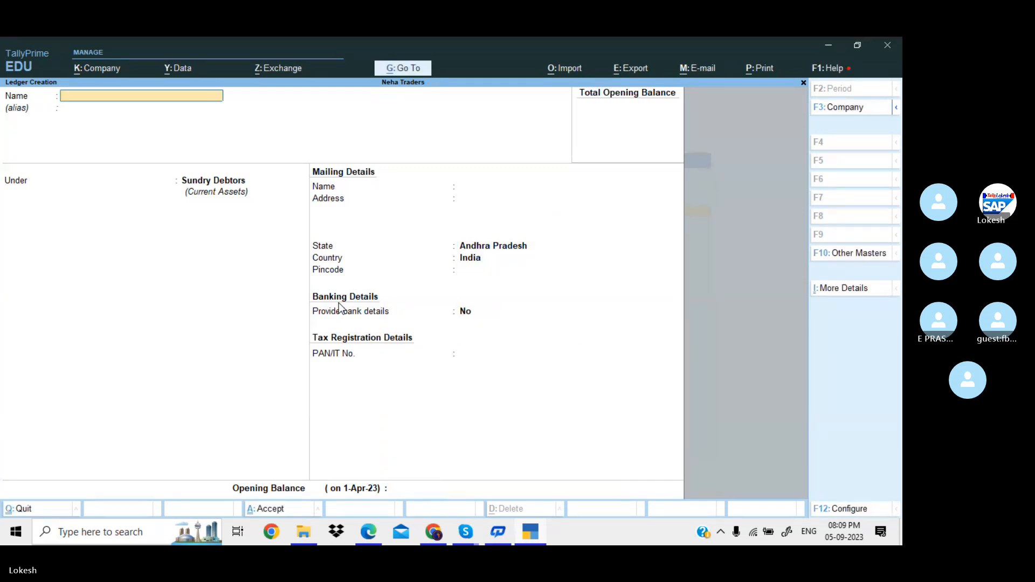
After checking the exercise PDF, create a Sbi Bank ledger under Bank Accounts.
{"action": "key", "text": "alt+Tab"}
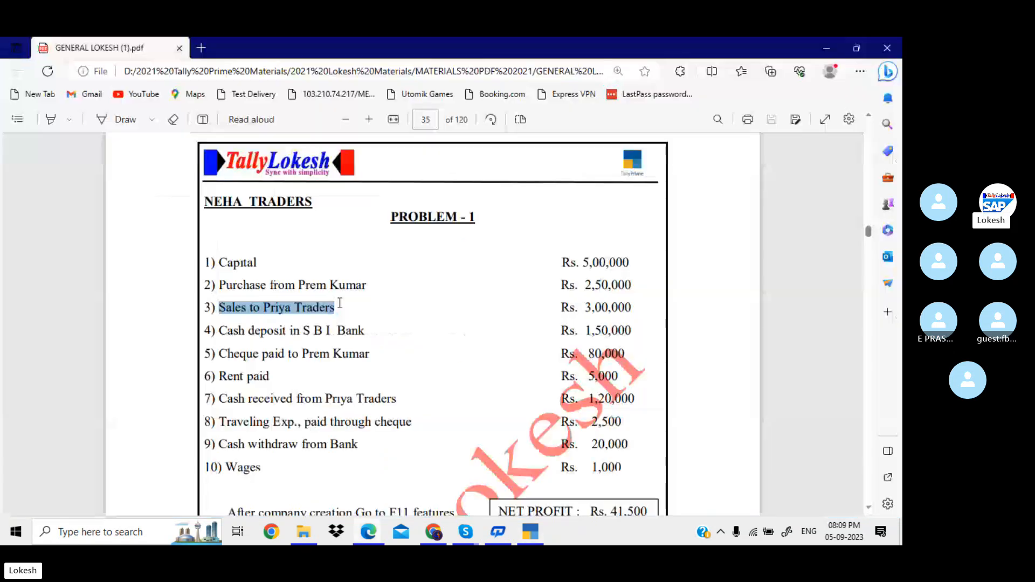
{"action": "scroll", "coordinate": [340, 303], "scroll_direction": "down", "scroll_amount": 1}
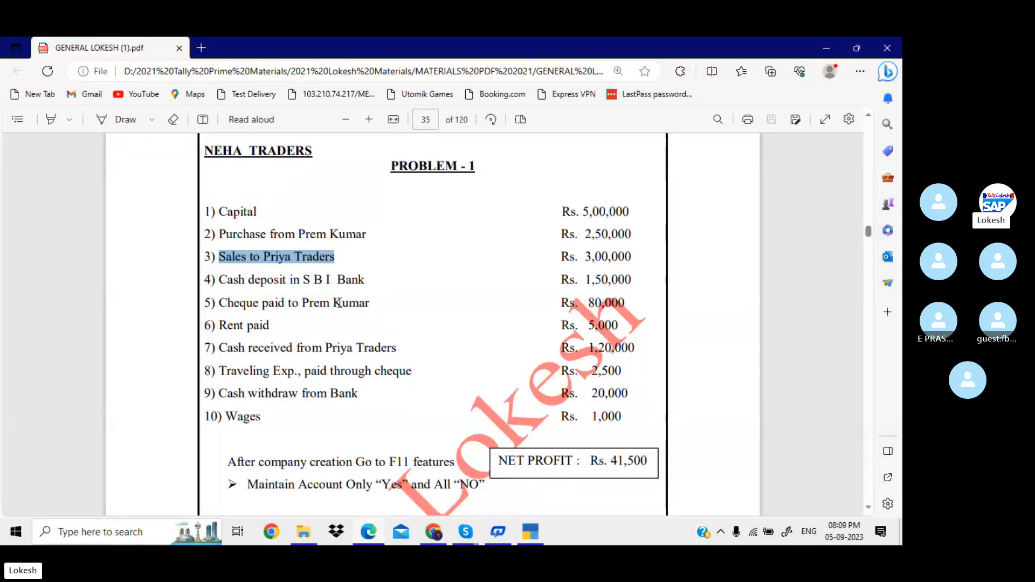
{"action": "key", "text": "alt+Tab"}
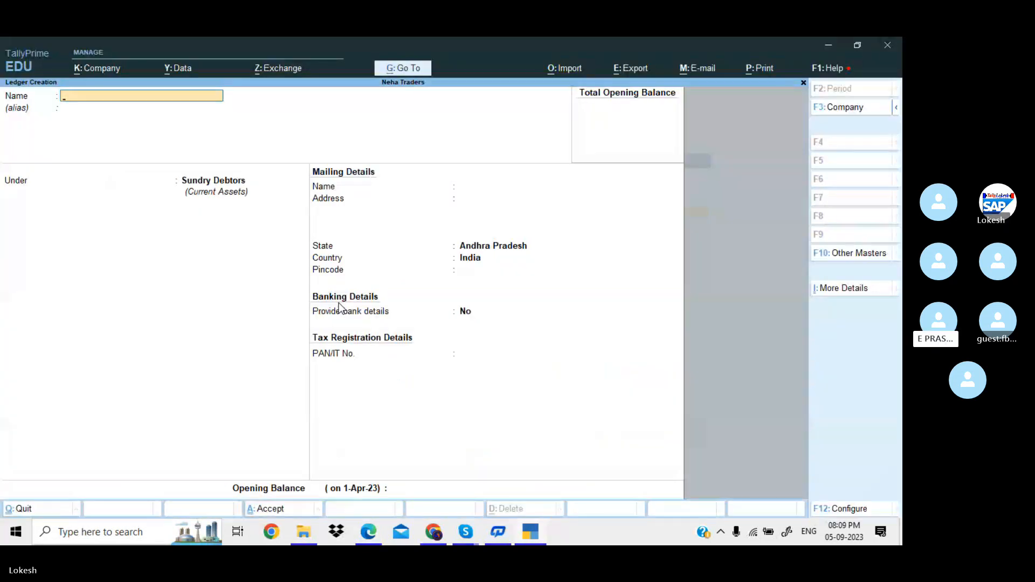
{"action": "type", "text": "Sb"}
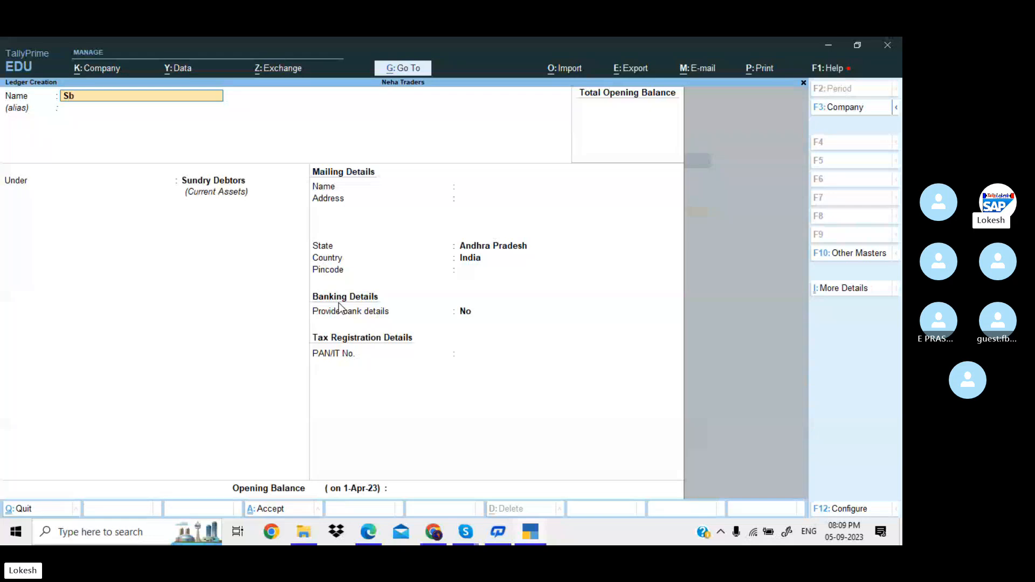
{"action": "type", "text": "i Bank"}
{"action": "key", "text": "Return"}
{"action": "key", "text": "Return"}
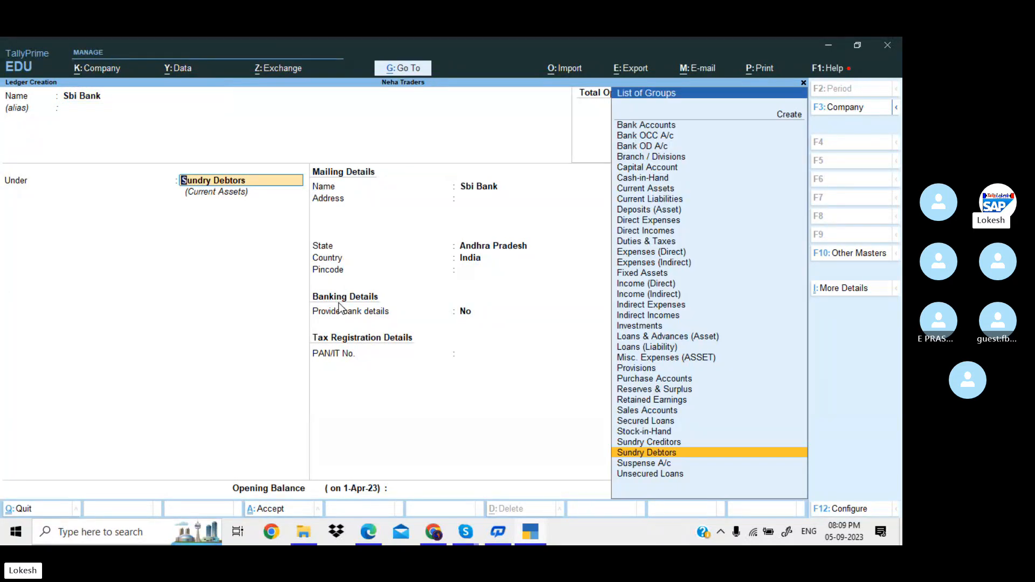
{"action": "type", "text": "Ba"}
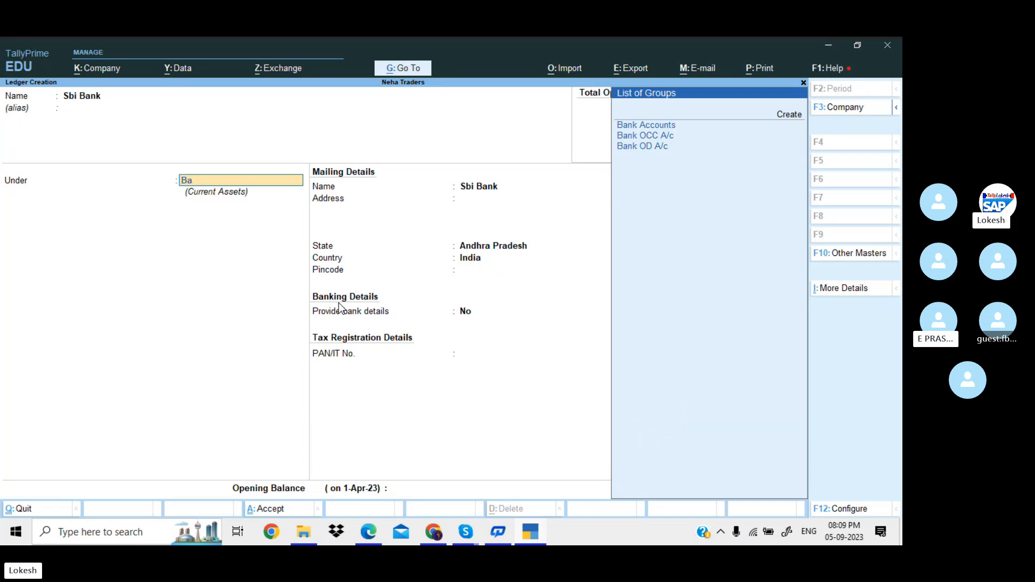
{"action": "key", "text": "Return"}
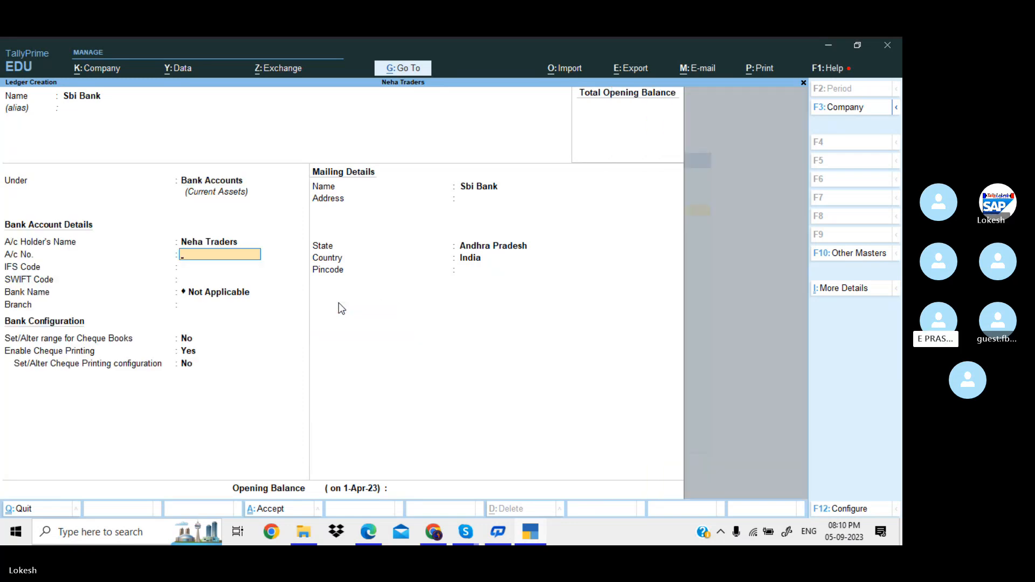
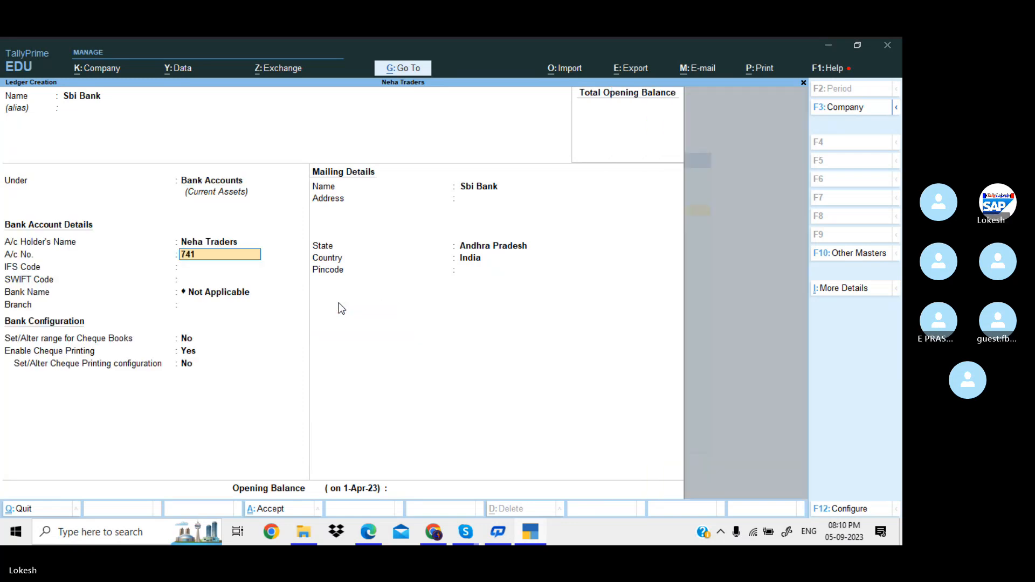
Enter the bank account number and IFS code for Sbi Bank.
{"action": "key", "text": "Return"}
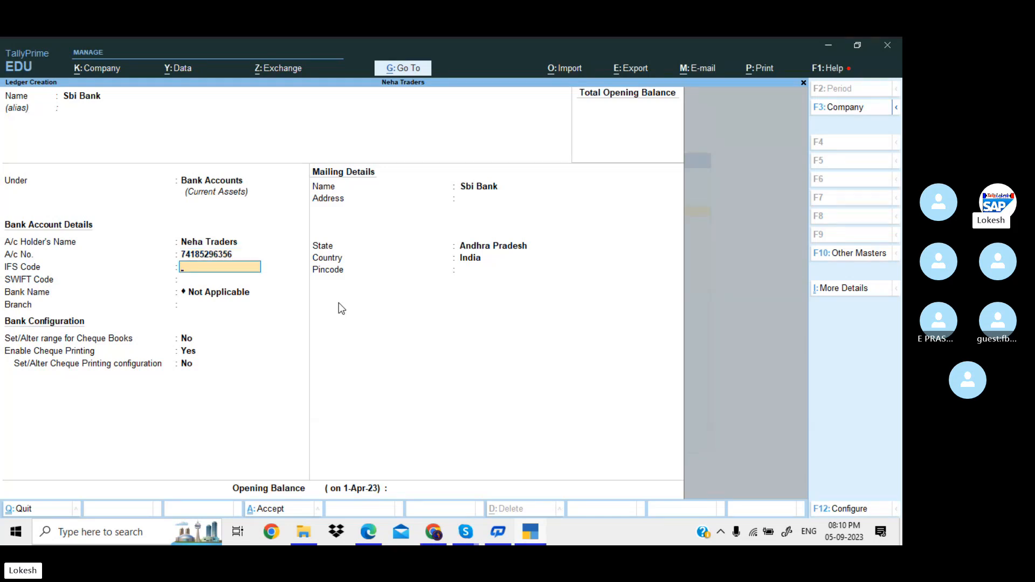
{"action": "type", "text": "SBI78954"}
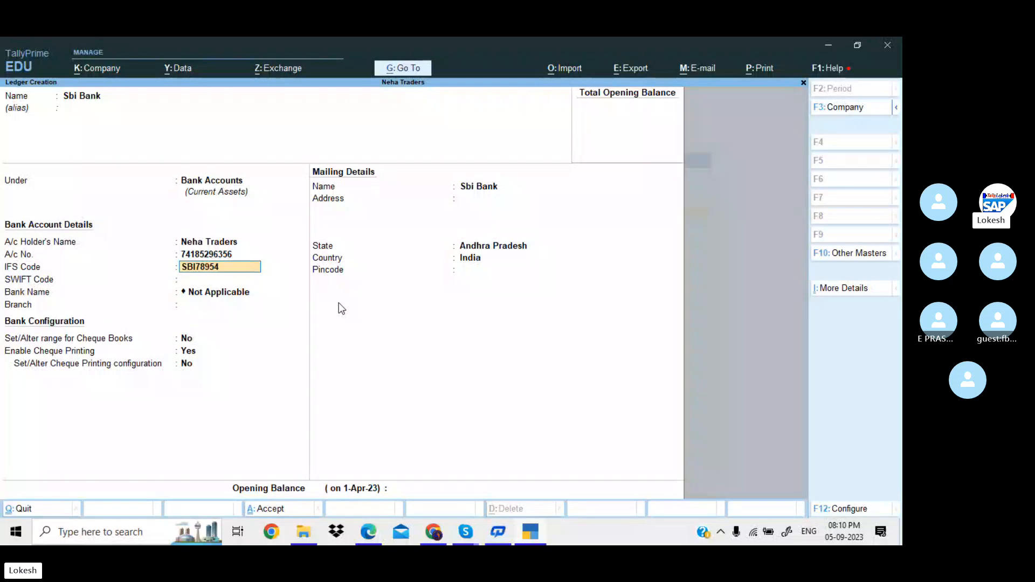
{"action": "key", "text": "Return"}
{"action": "key", "text": "Return"}
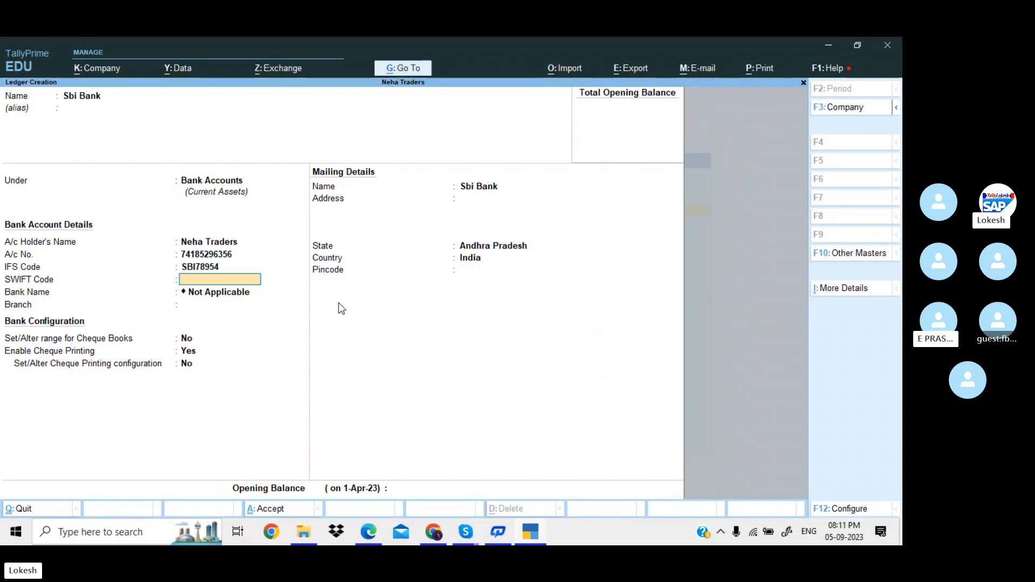
Add the SWIFT code and branch Kadapa, completing the Sbi Bank ledger.
{"action": "type", "text": "7485"}
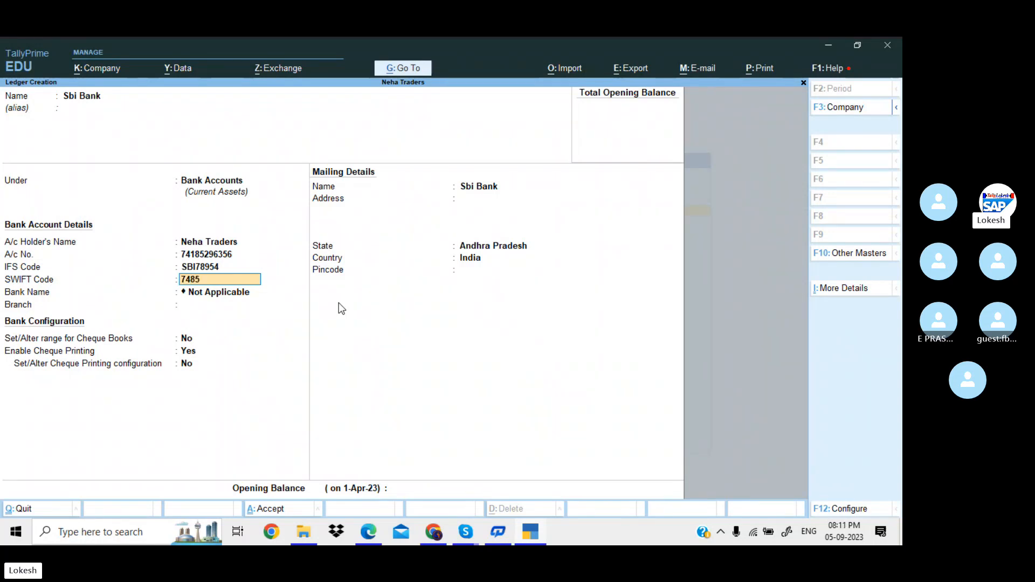
{"action": "type", "text": "96"}
{"action": "key", "text": "Return"}
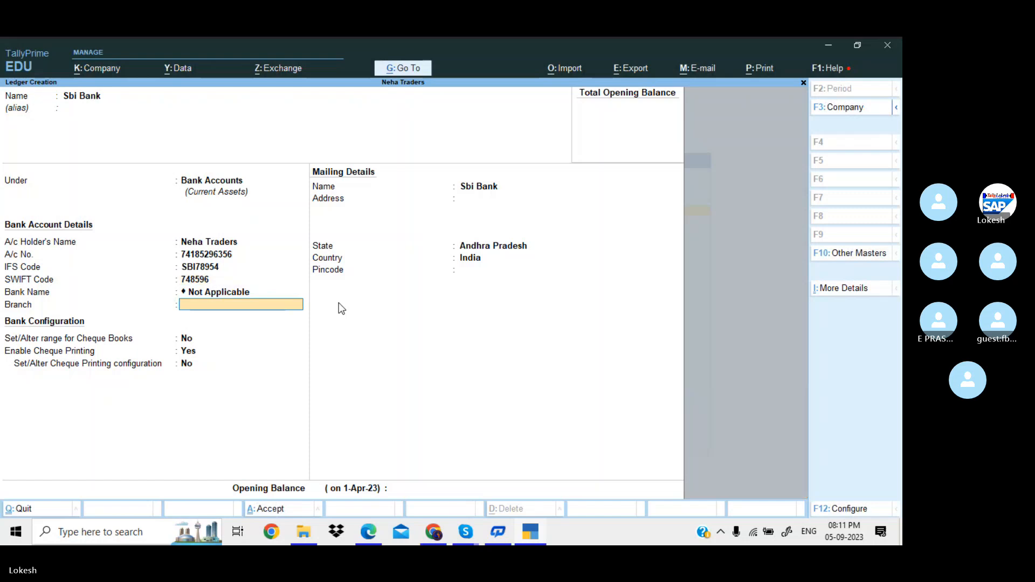
{"action": "type", "text": "Kadap"}
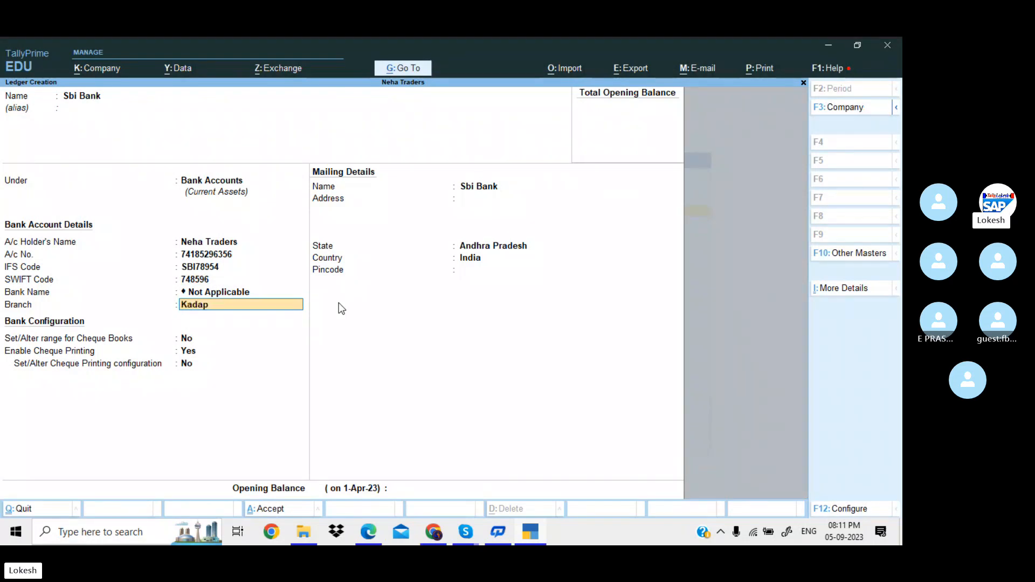
{"action": "type", "text": "a"}
{"action": "key", "text": "Return"}
{"action": "key", "text": "Return"}
{"action": "key", "text": "Return"}
{"action": "key", "text": "Return"}
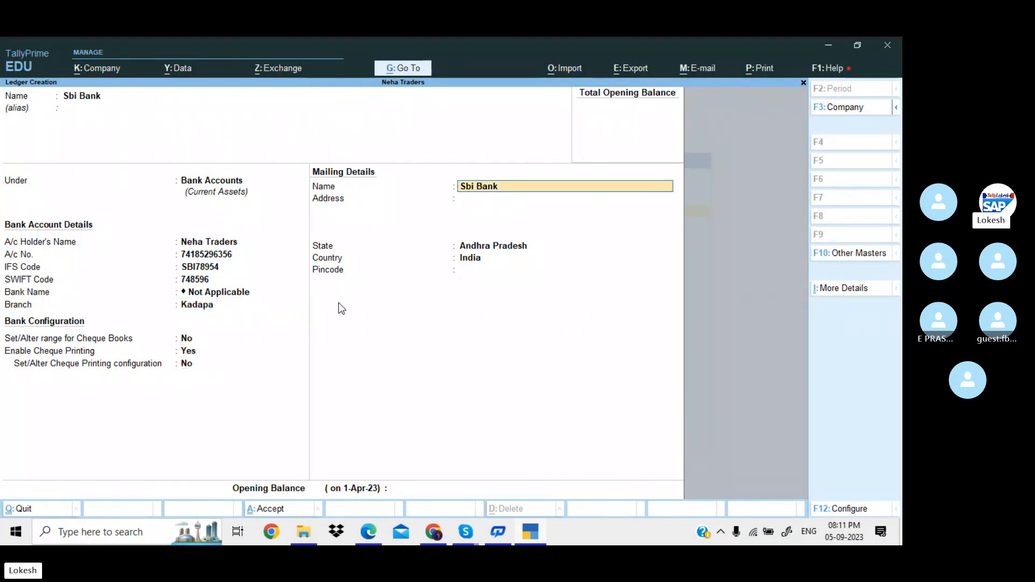
{"action": "key", "text": "Return"}
{"action": "key", "text": "Return"}
{"action": "key", "text": "Return"}
{"action": "key", "text": "Return"}
{"action": "key", "text": "Return"}
{"action": "key", "text": "Return"}
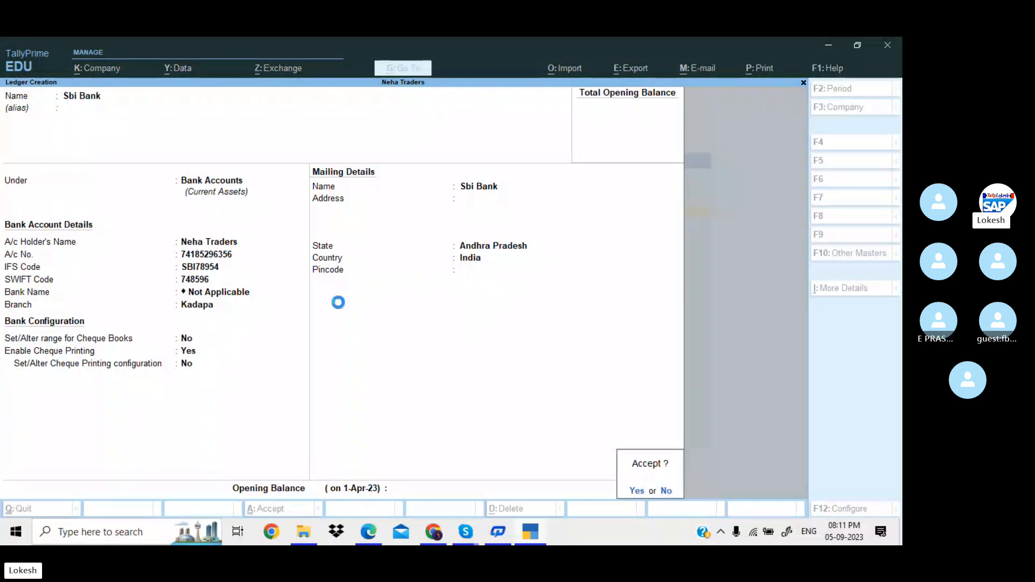
{"action": "key", "text": "Return"}
{"action": "key", "text": "alt+Tab"}
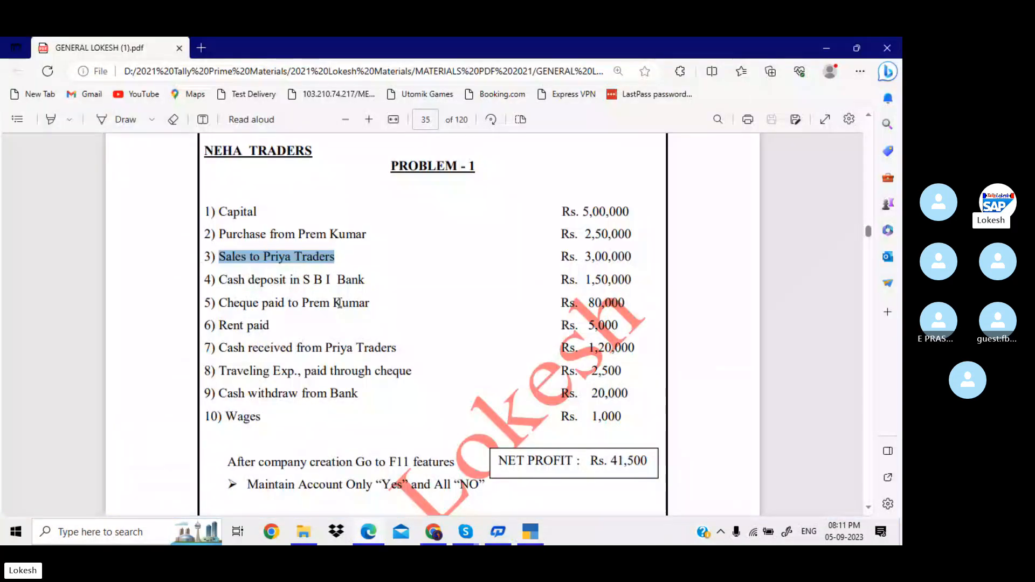
Create and save a Rent ledger under Indirect Expenses.
{"action": "left_click_drag", "start_coordinate": [247, 303], "coordinate": [357, 307]}
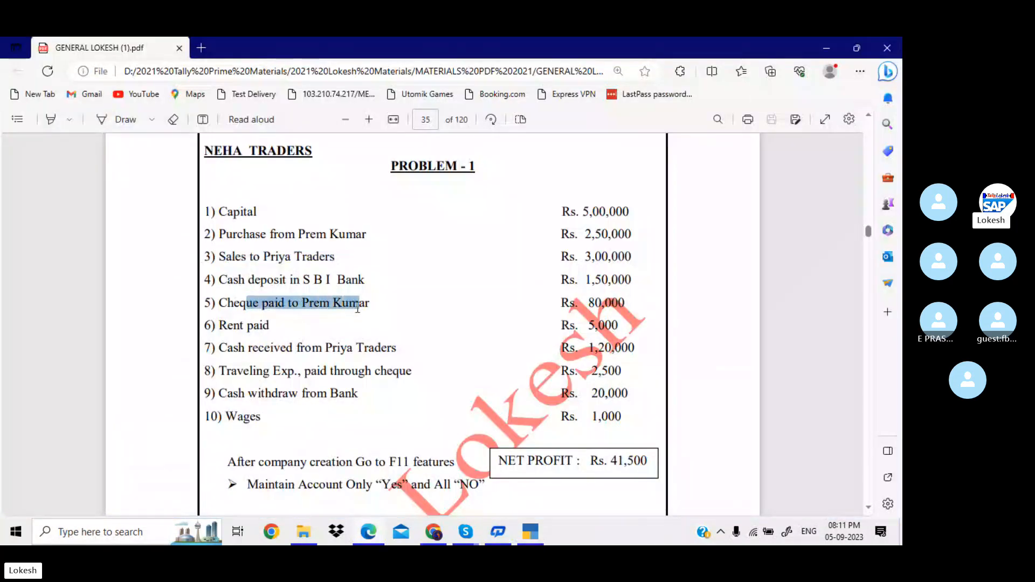
{"action": "left_click", "coordinate": [278, 326]}
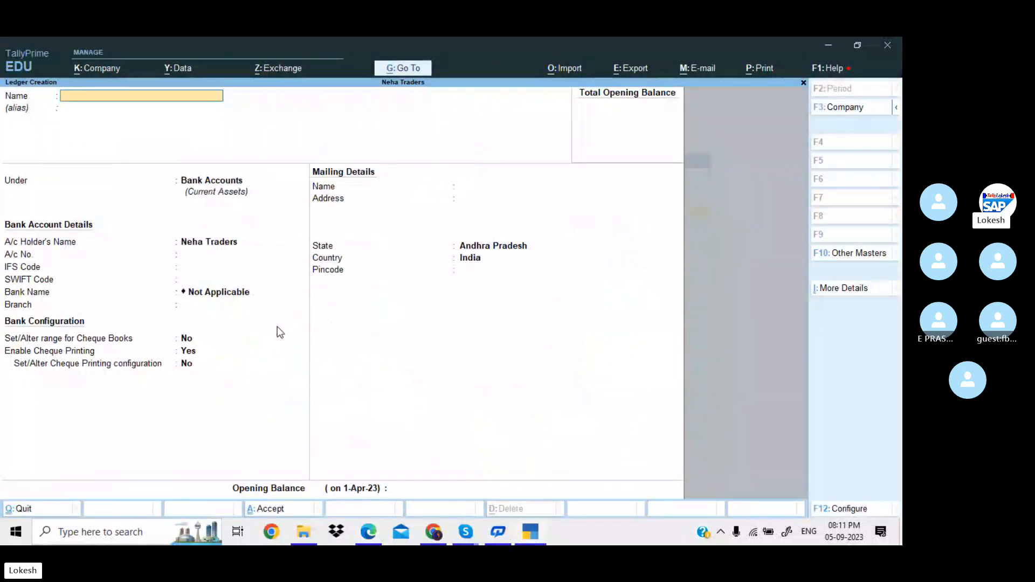
{"action": "type", "text": "Rent"}
{"action": "key", "text": "Return"}
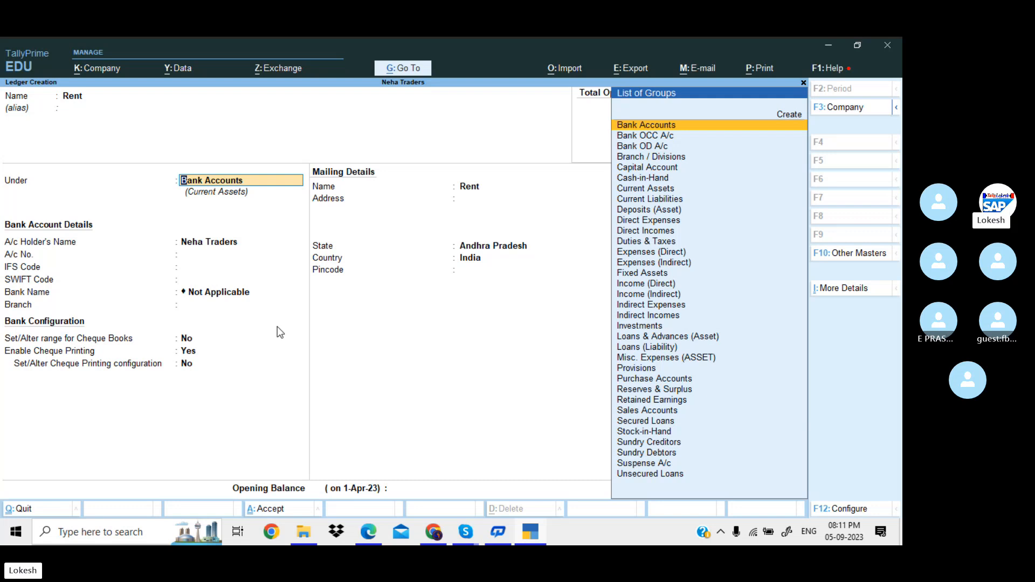
{"action": "type", "text": "In"}
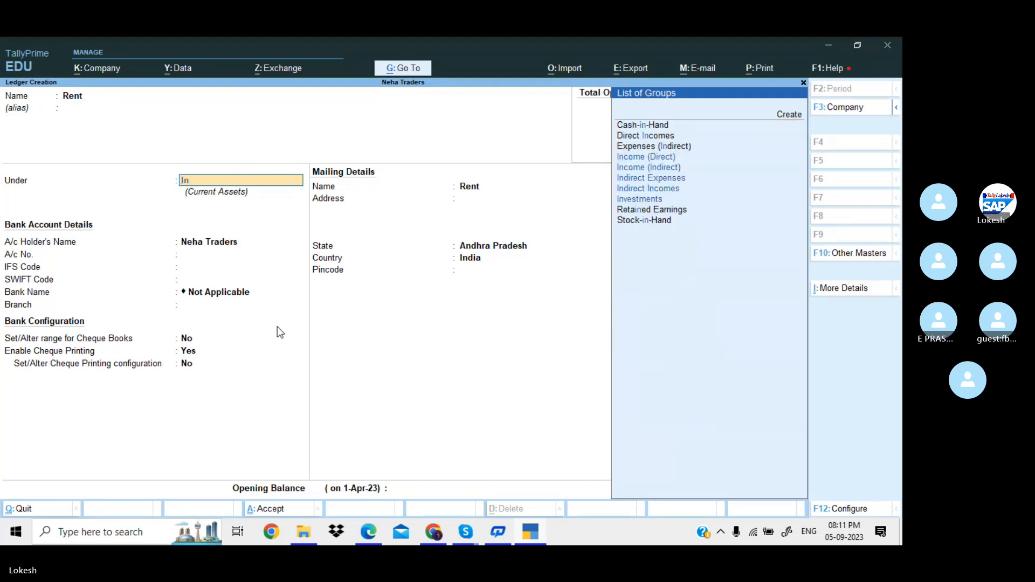
{"action": "type", "text": "d"}
{"action": "key", "text": "Down"}
{"action": "key", "text": "Down"}
{"action": "key", "text": "Return"}
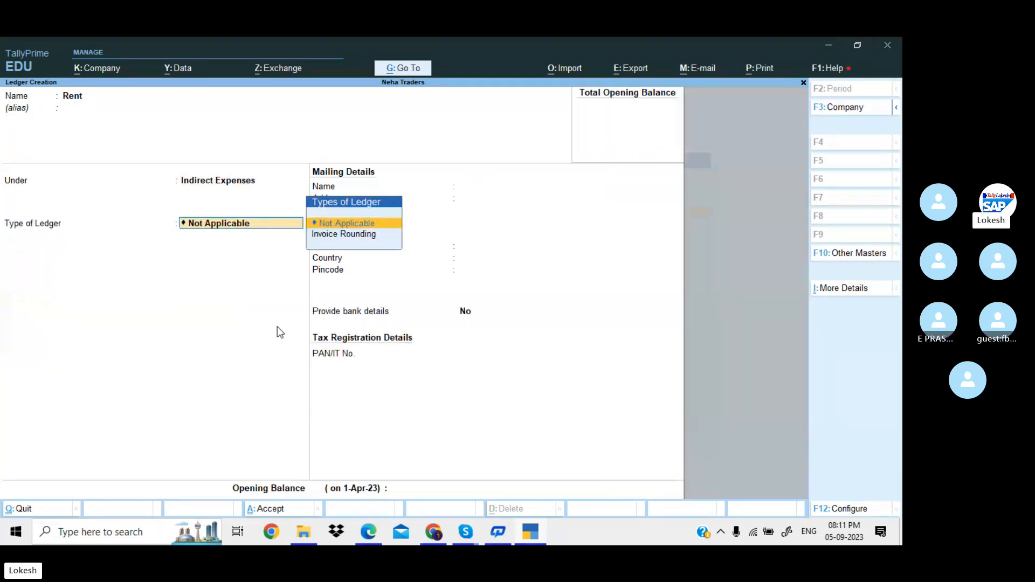
{"action": "key", "text": "Return"}
{"action": "key", "text": "Return"}
{"action": "key", "text": "Return"}
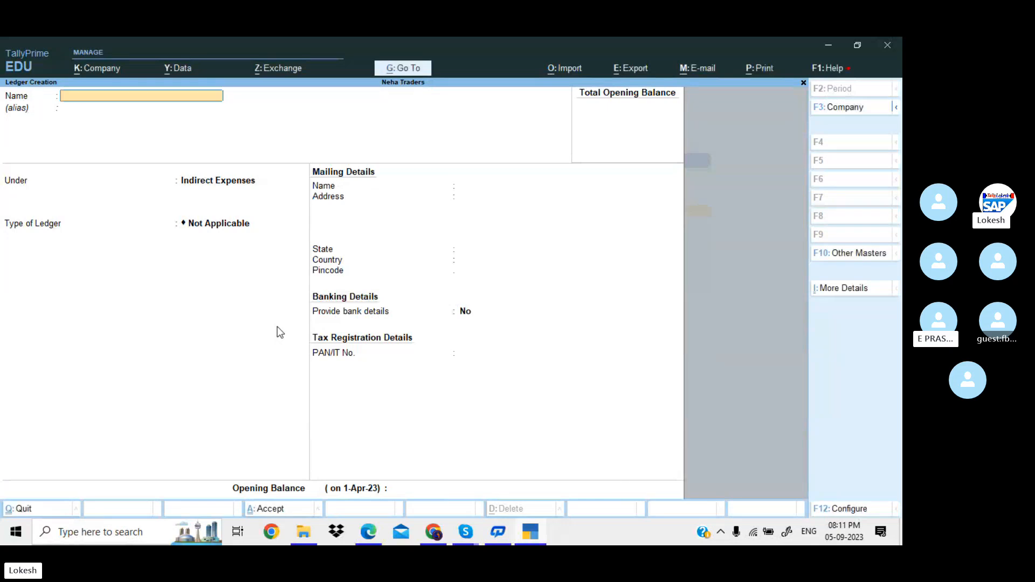
Check the problem sheet and start a Traveling Exp ledger.
{"action": "key", "text": "alt+Tab"}
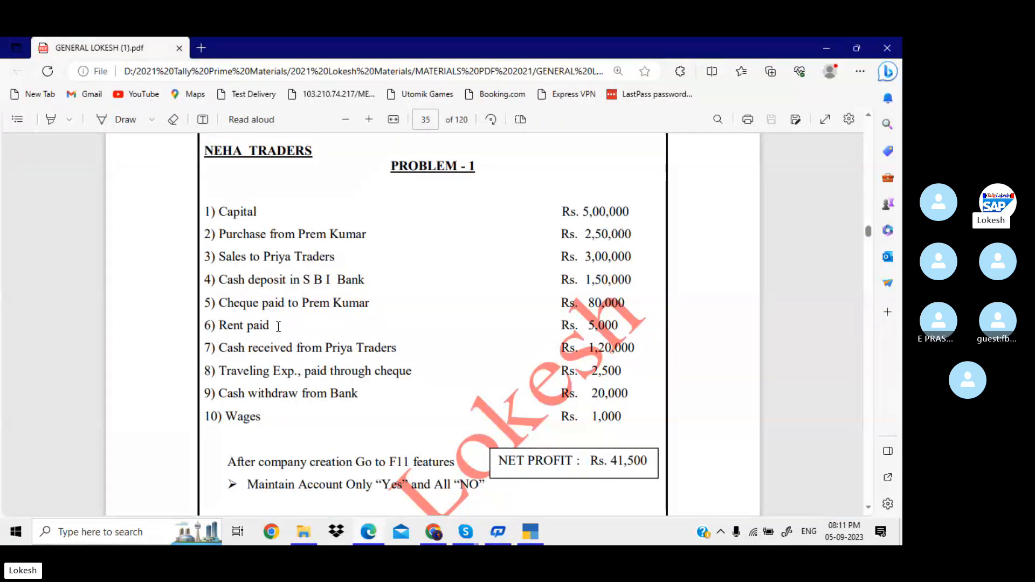
{"action": "scroll", "coordinate": [278, 326], "scroll_direction": "down", "scroll_amount": 2}
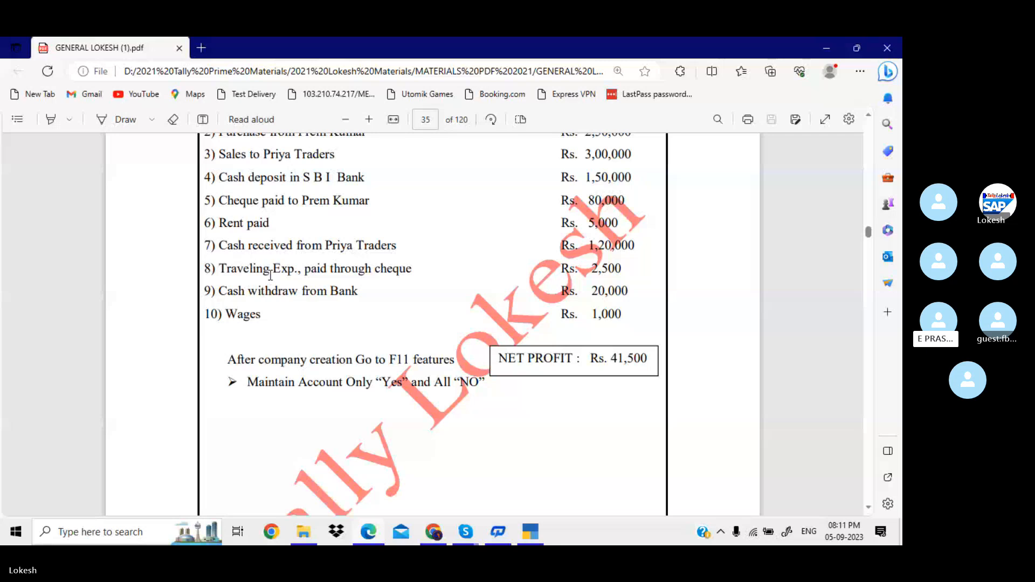
{"action": "key", "text": "alt+Tab"}
{"action": "type", "text": "Tra"}
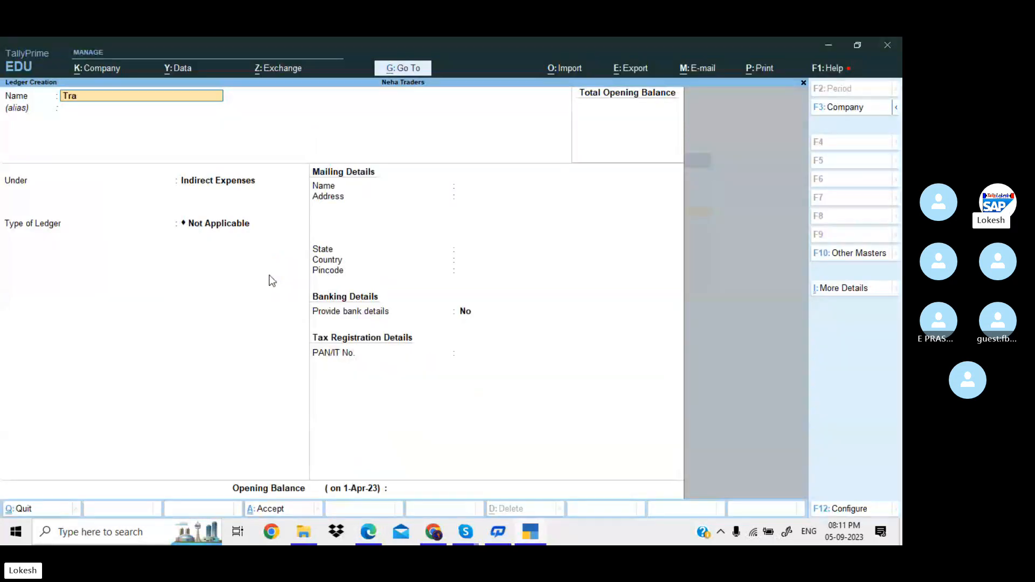
{"action": "type", "text": "veling Exp"}
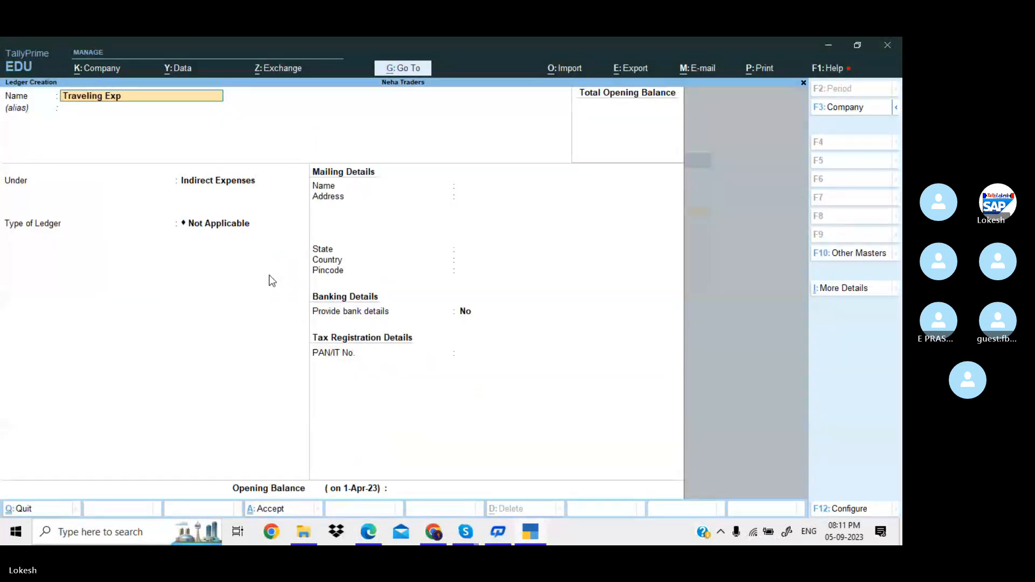
{"action": "key", "text": "Return"}
{"action": "key", "text": "Return"}
{"action": "key", "text": "Return"}
{"action": "key", "text": "Return"}
{"action": "key", "text": "Return"}
{"action": "key", "text": "Return"}
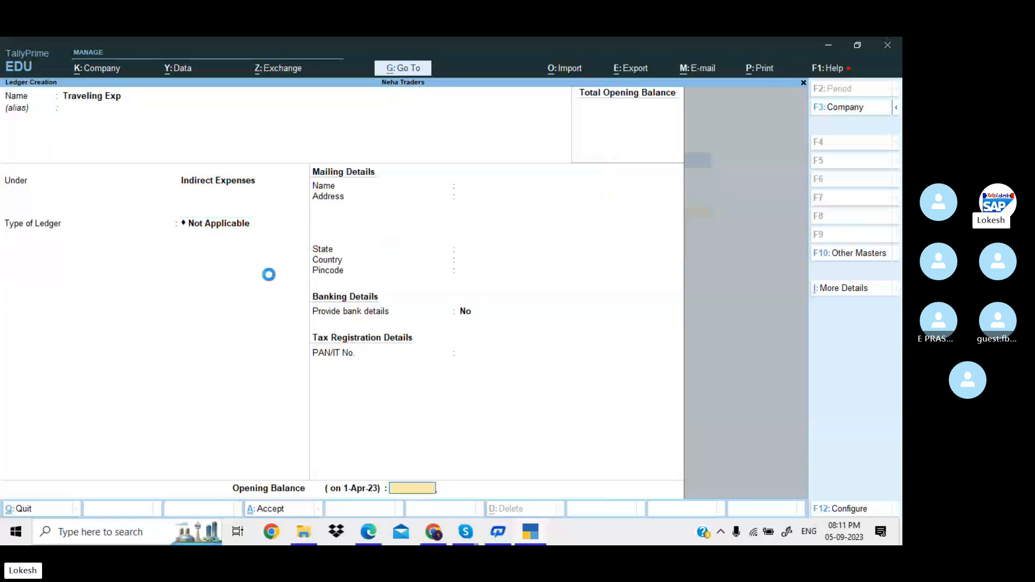
{"action": "key", "text": "alt+Tab"}
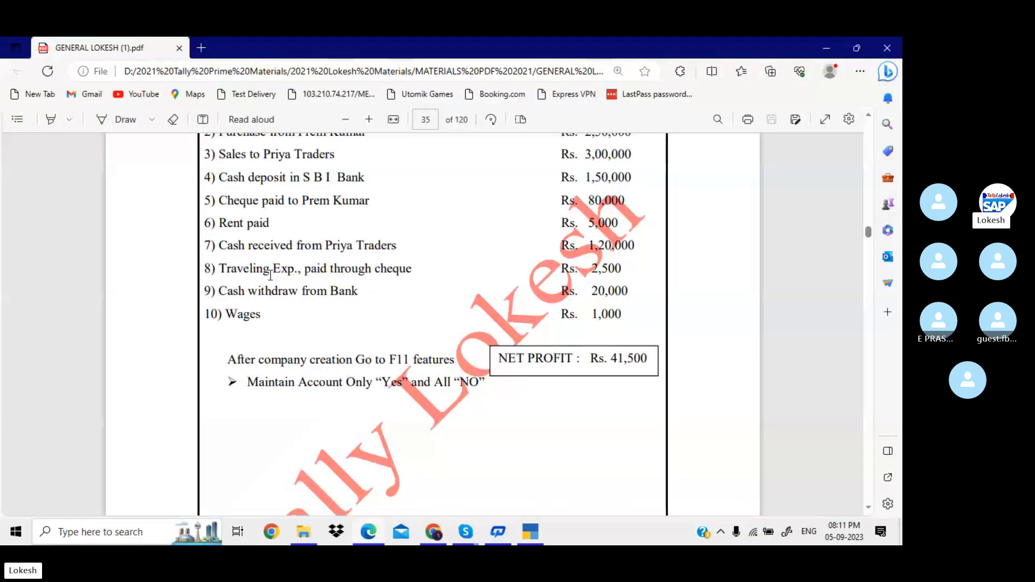
Create a Wages ledger under Direct Expenses and confirm saving it.
{"action": "key", "text": "alt+Tab"}
{"action": "type", "text": "Wages"}
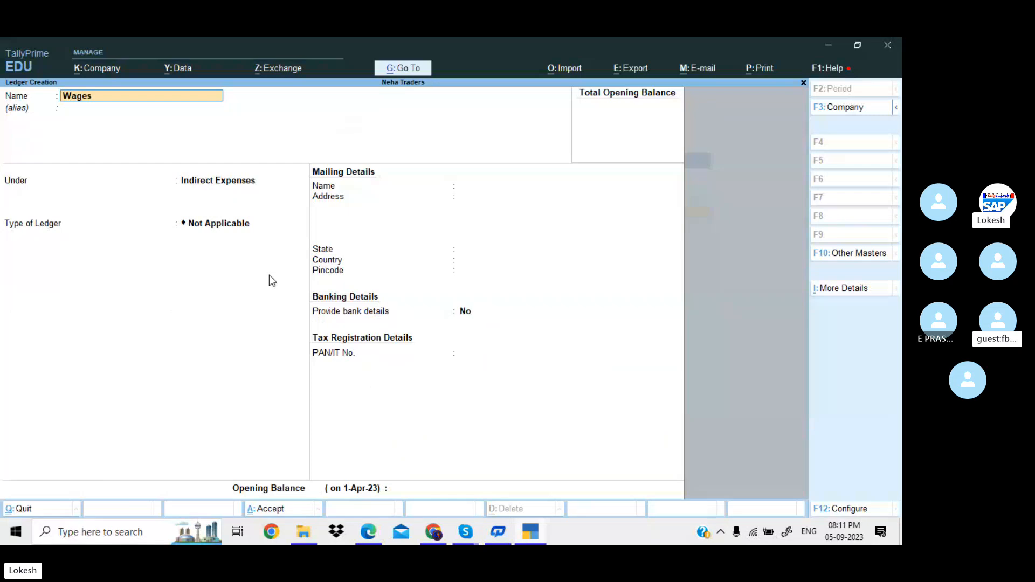
{"action": "key", "text": "Return"}
{"action": "key", "text": "Return"}
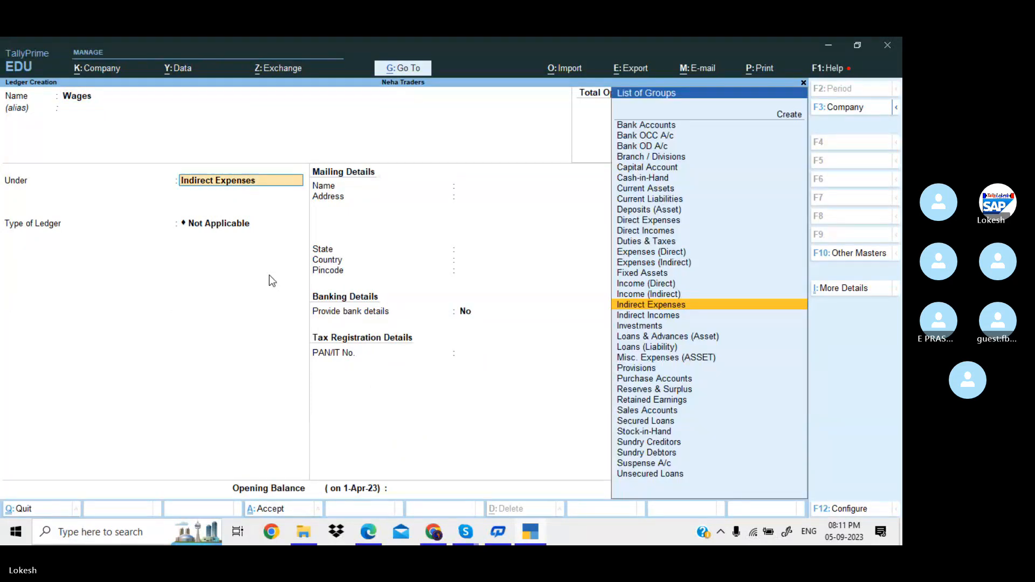
{"action": "type", "text": "Dire"}
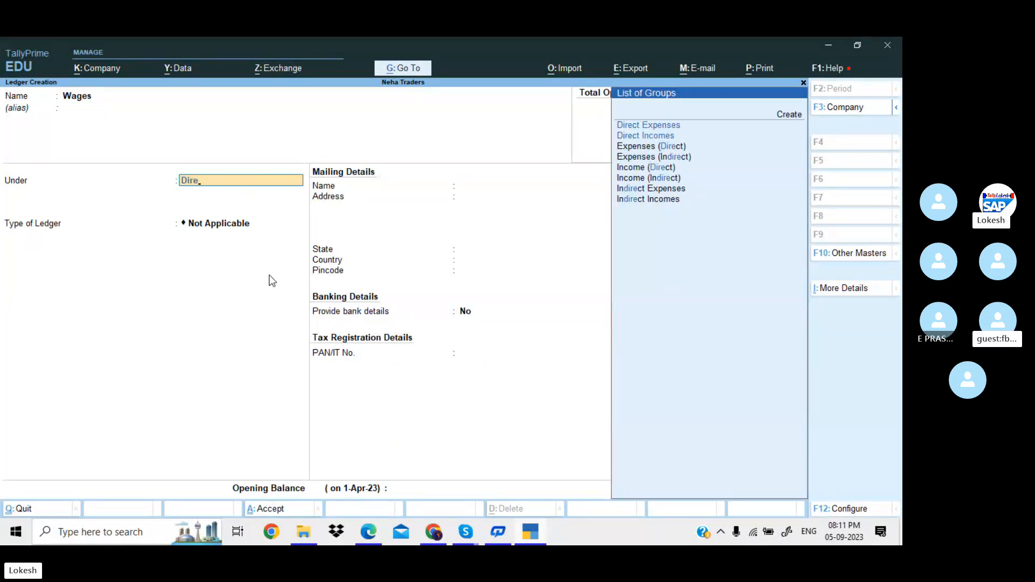
{"action": "key", "text": "Return"}
{"action": "key", "text": "Return"}
{"action": "key", "text": "Return"}
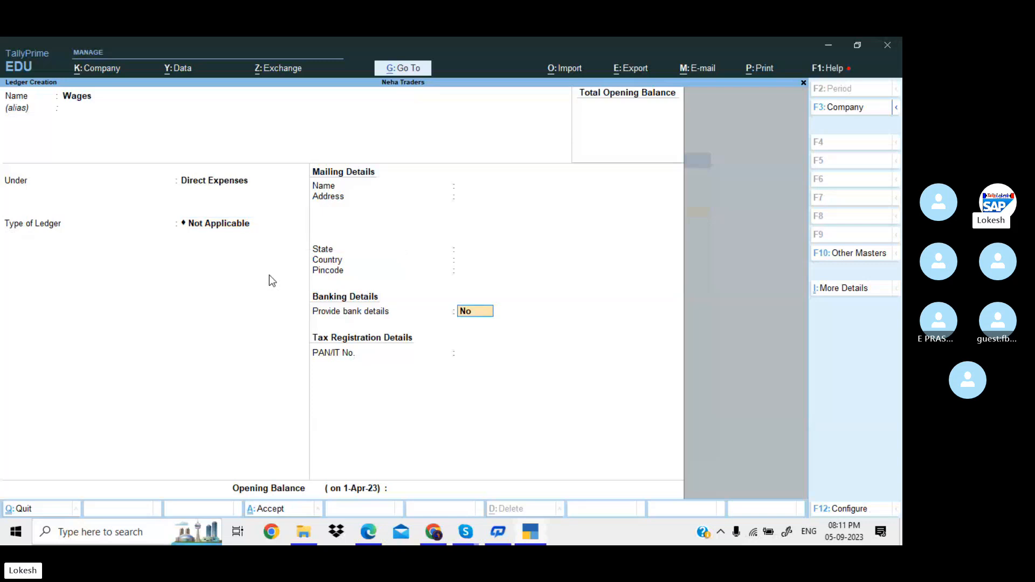
{"action": "key", "text": "Return"}
{"action": "key", "text": "Return"}
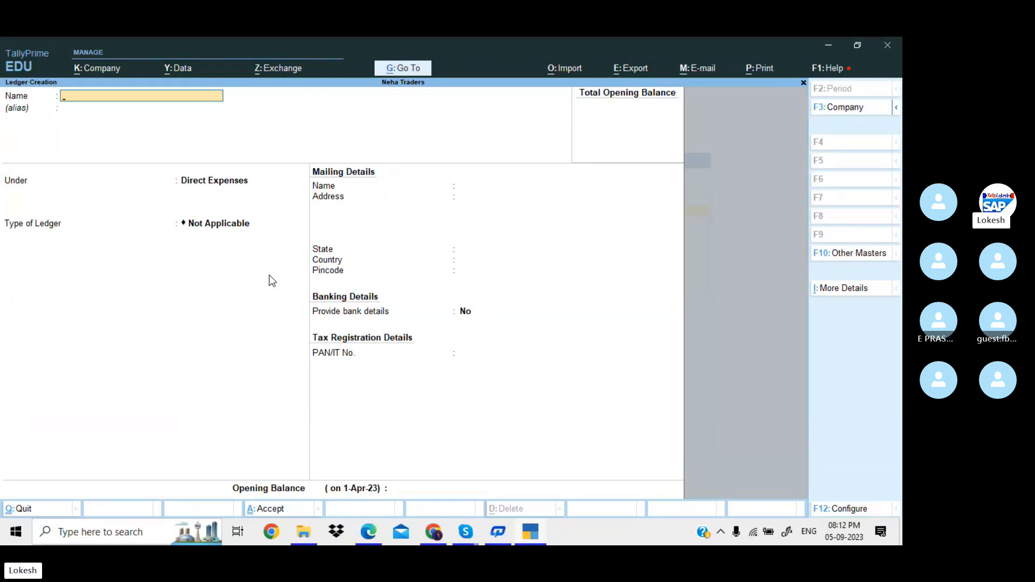
Create a Computer ledger under Direct Expenses.
{"action": "type", "text": "Computer"}
{"action": "key", "text": "Return"}
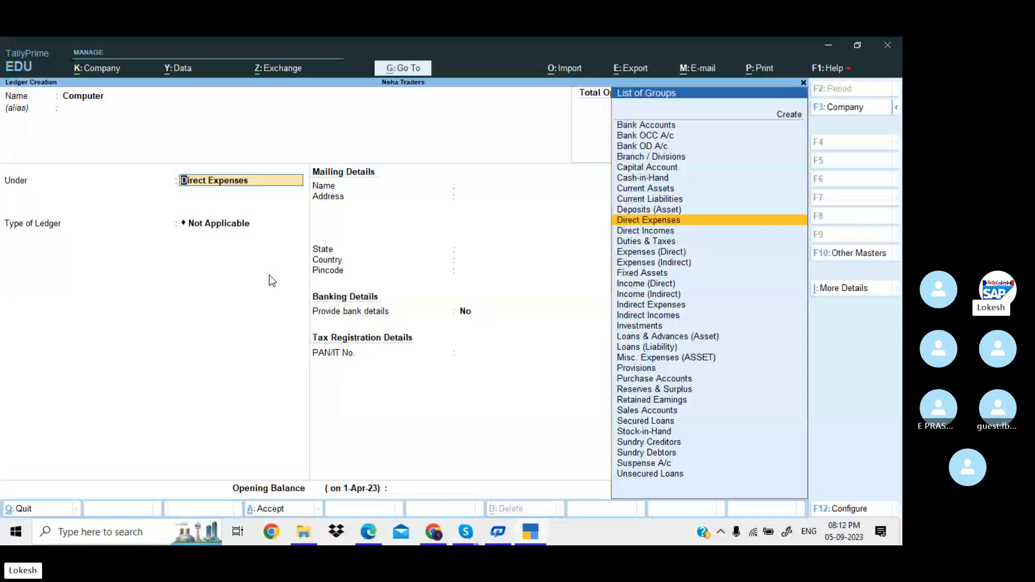
{"action": "key", "text": "Return"}
{"action": "key", "text": "Return"}
{"action": "key", "text": "Return"}
{"action": "key", "text": "Return"}
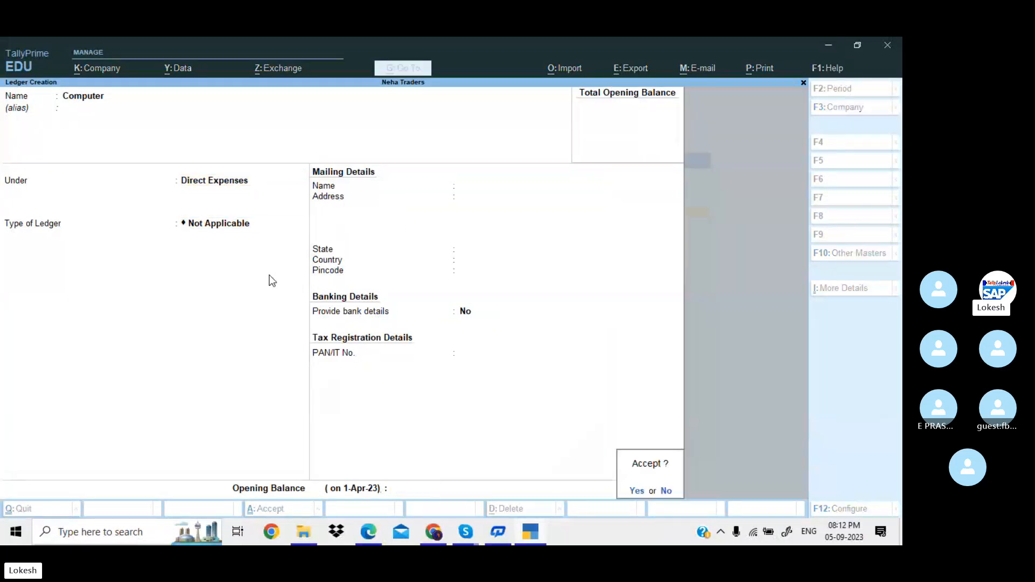
{"action": "key", "text": "Return"}
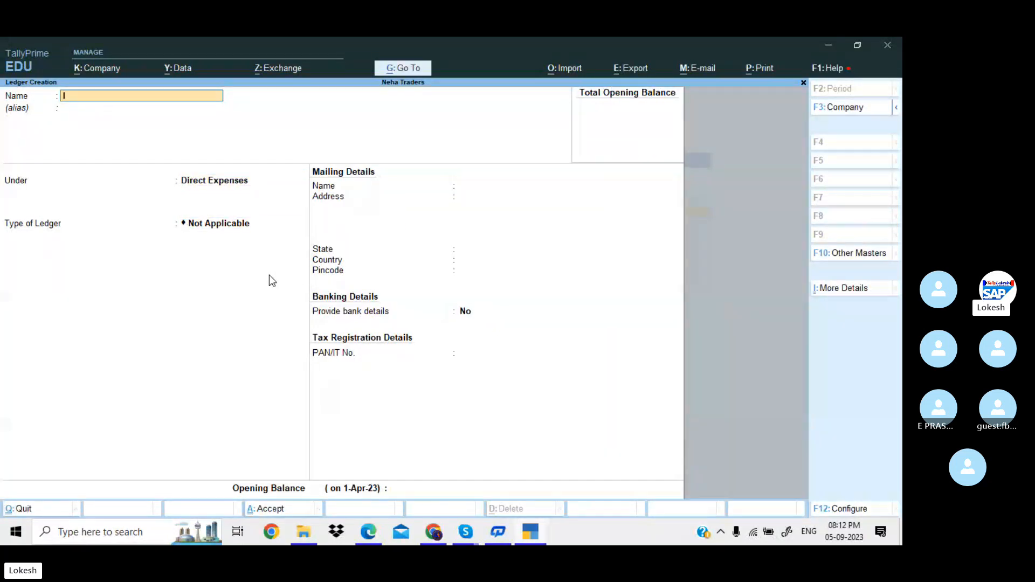
Create an Interest Received ledger under Current Assets.
{"action": "type", "text": "Interest Received"}
{"action": "key", "text": "Return"}
{"action": "key", "text": "Return"}
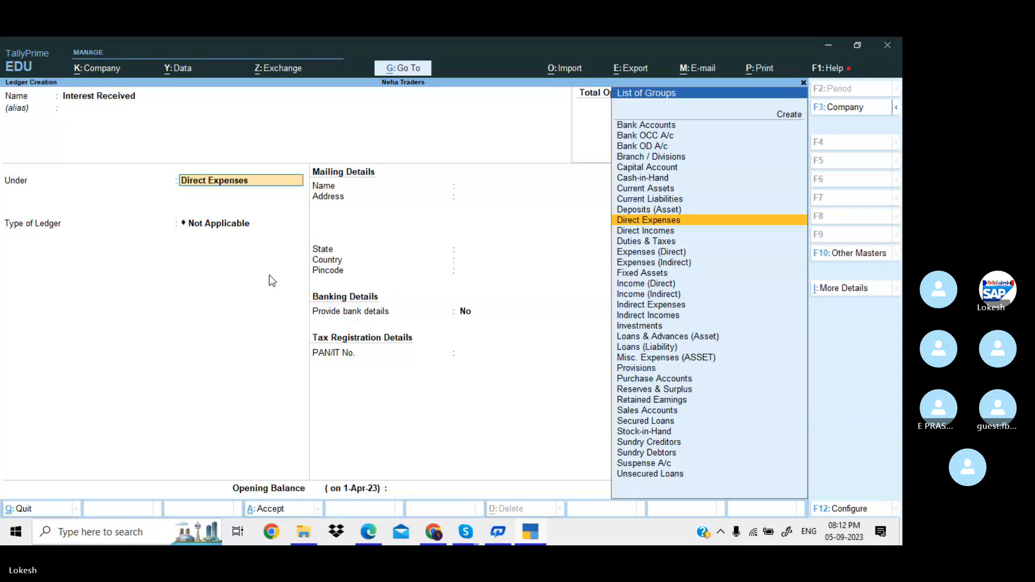
{"action": "type", "text": "Cure"}
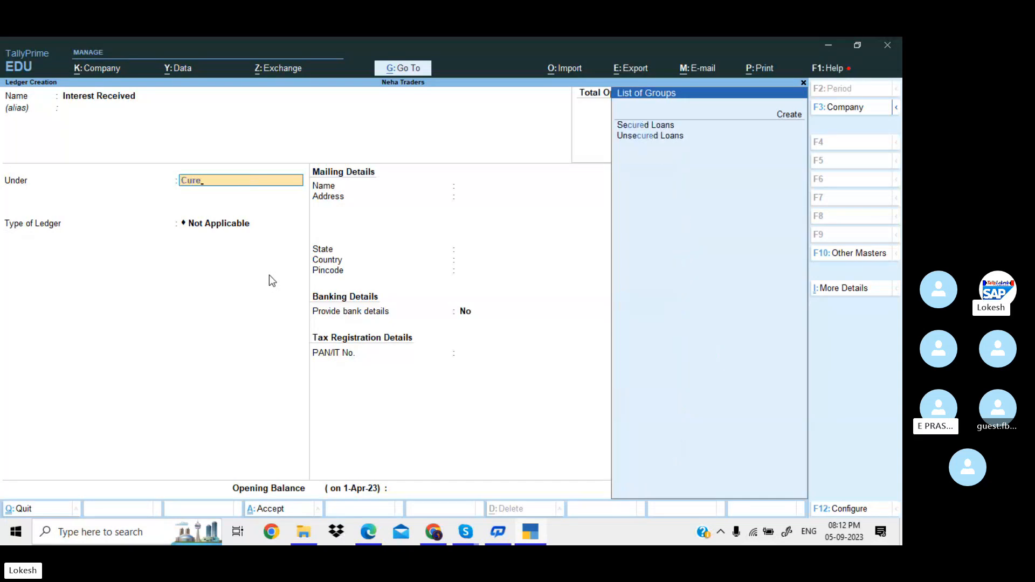
{"action": "key", "text": "BackSpace"}
{"action": "key", "text": "Return"}
{"action": "key", "text": "Return"}
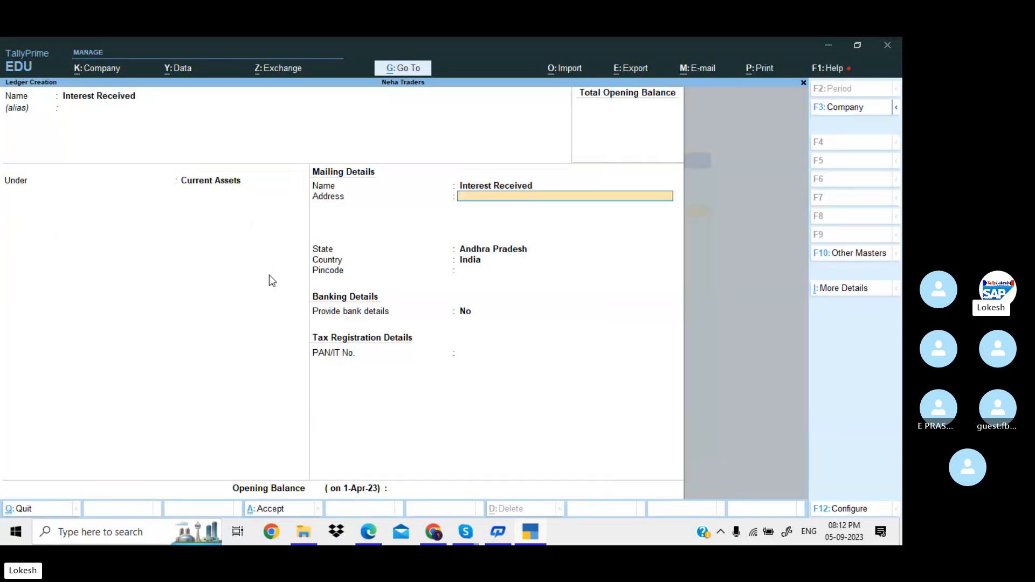
{"action": "key", "text": "Return"}
{"action": "key", "text": "Return"}
{"action": "key", "text": "Return"}
{"action": "key", "text": "Return"}
{"action": "key", "text": "Return"}
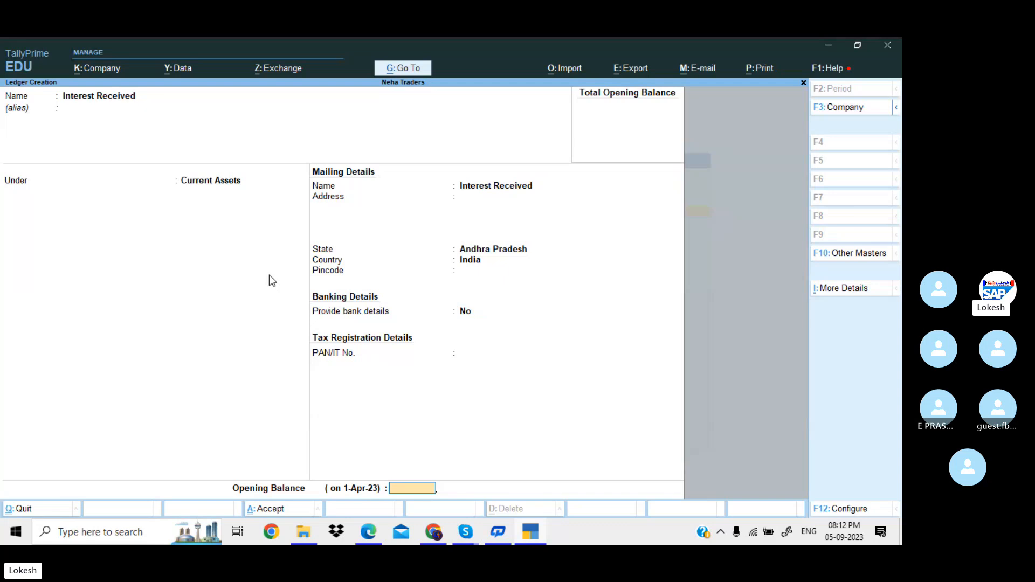
{"action": "key", "text": "Return"}
{"action": "key", "text": "Return"}
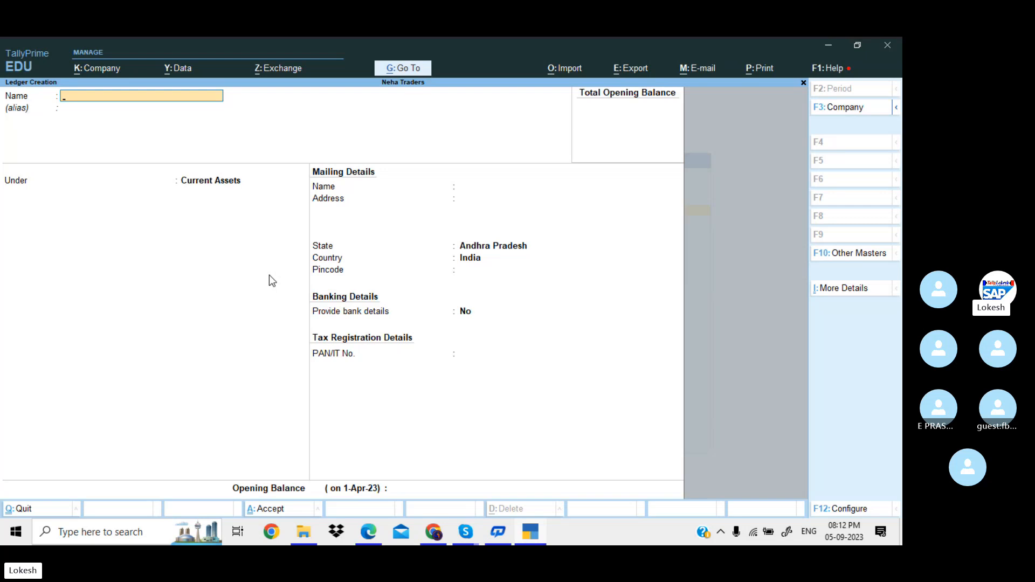
Quit ledger creation and return to the Gateway of Tally.
{"action": "key", "text": "Escape"}
{"action": "key", "text": "y"}
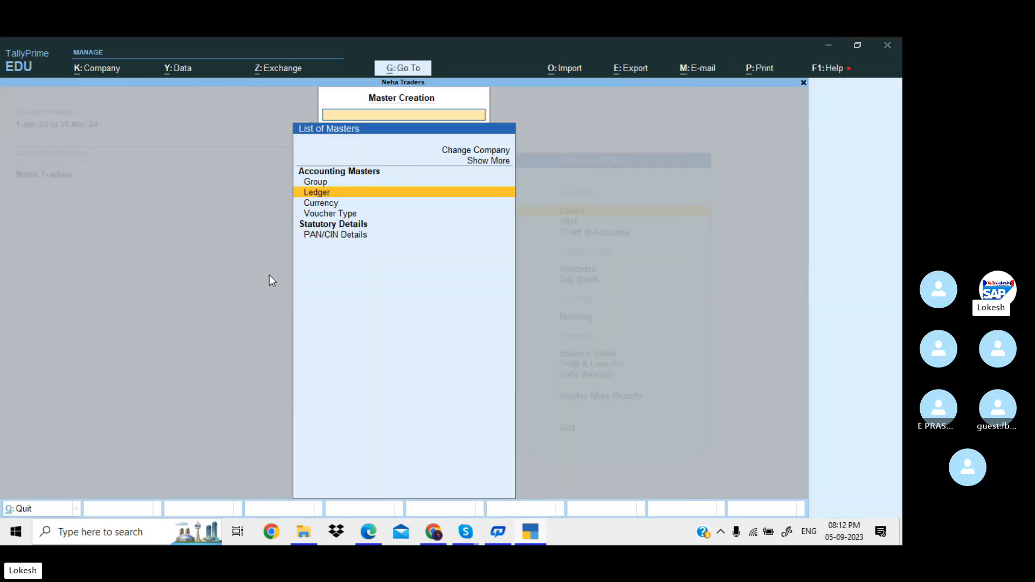
{"action": "key", "text": "Escape"}
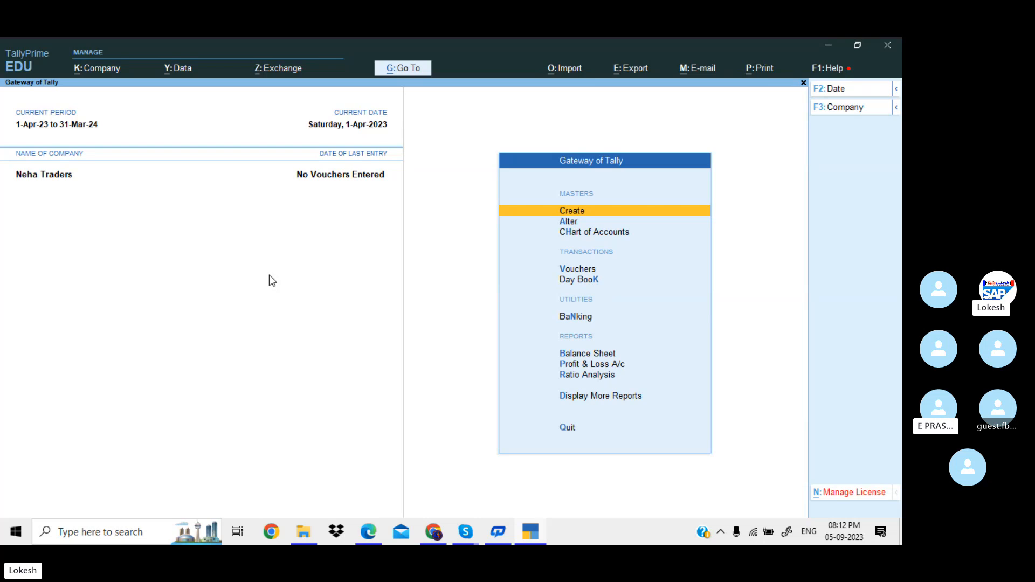
Move the Computer ledger under the Fixed Assets group and save it.
{"action": "key", "text": "Down"}
{"action": "key", "text": "Return"}
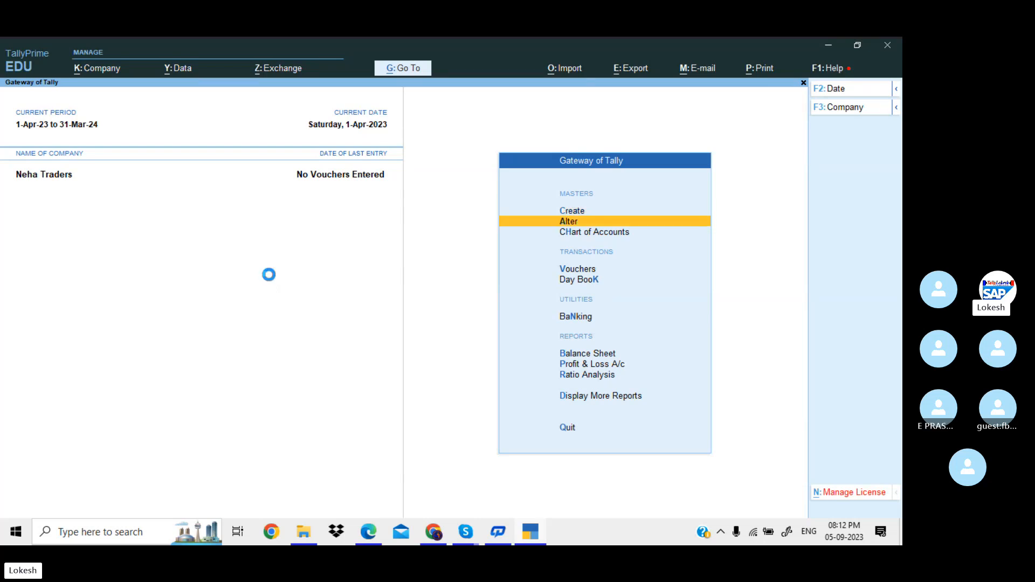
{"action": "key", "text": "Down"}
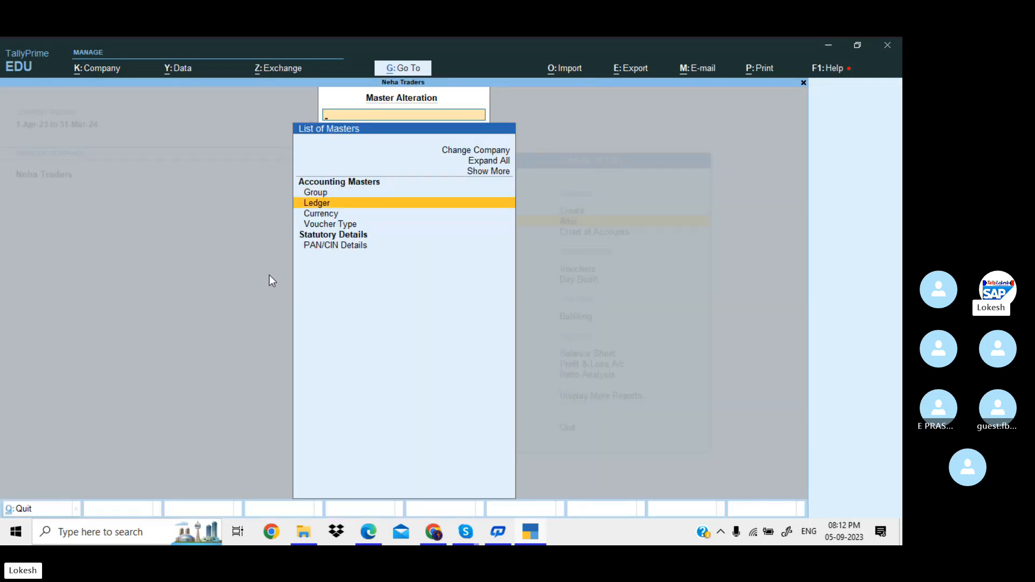
{"action": "key", "text": "Return"}
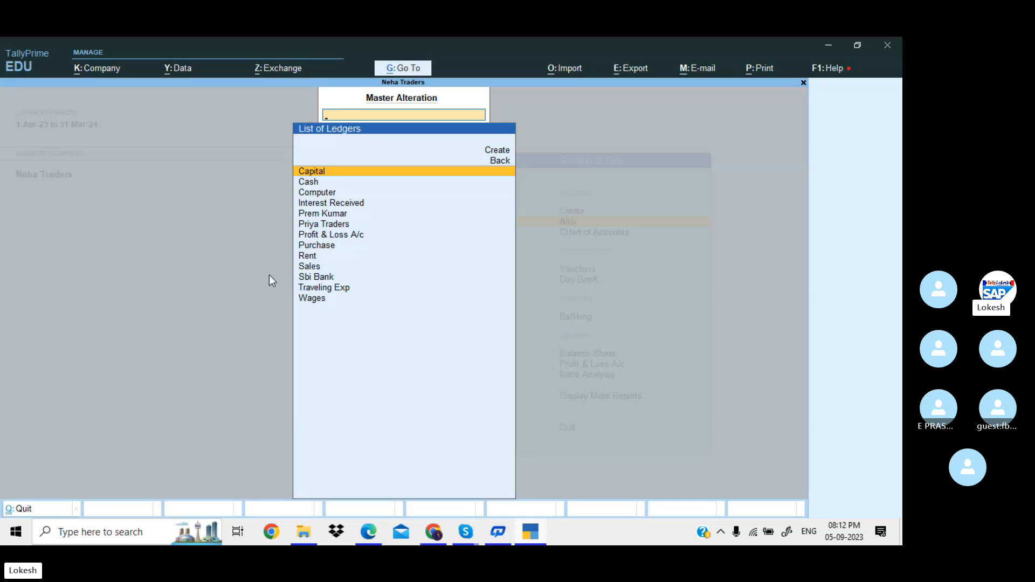
{"action": "key", "text": "Down"}
{"action": "key", "text": "Down"}
{"action": "key", "text": "Down"}
{"action": "key", "text": "Down"}
{"action": "key", "text": "Down"}
{"action": "key", "text": "Down"}
{"action": "key", "text": "Down"}
{"action": "key", "text": "Down"}
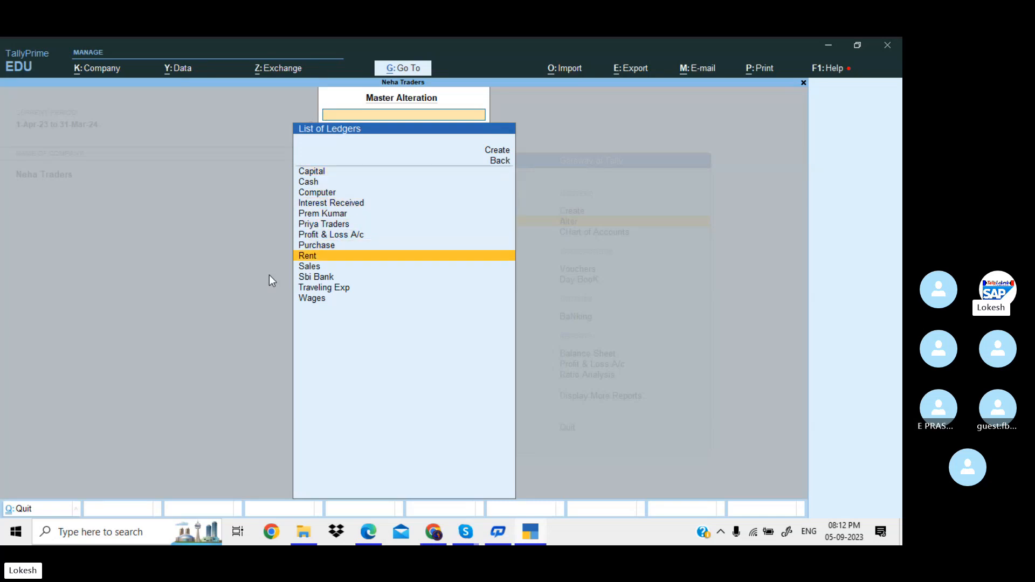
{"action": "key", "text": "Down"}
{"action": "key", "text": "Down"}
{"action": "key", "text": "Down"}
{"action": "key", "text": "Up"}
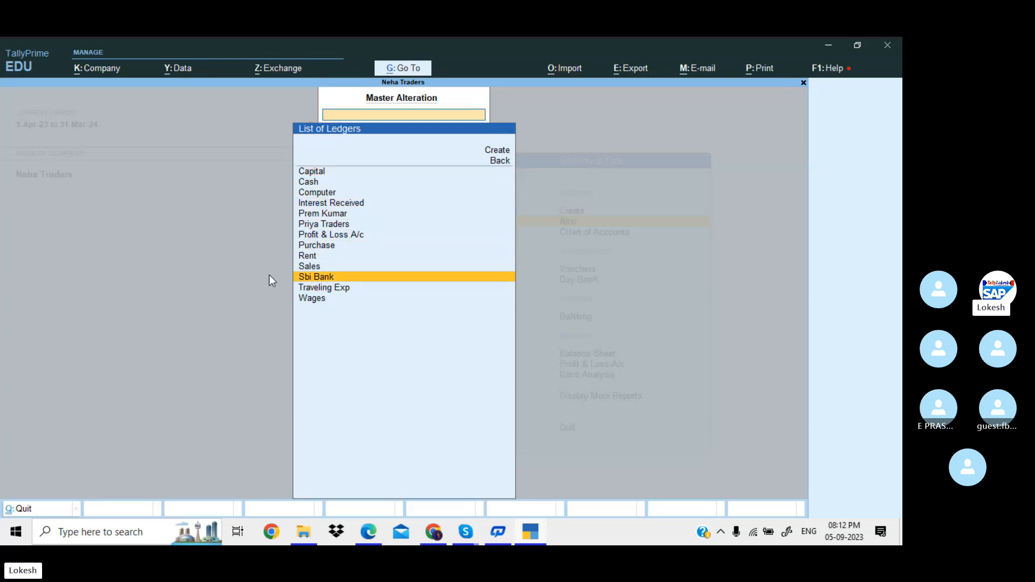
{"action": "key", "text": "Up"}
{"action": "key", "text": "Up"}
{"action": "key", "text": "Up"}
{"action": "key", "text": "Up"}
{"action": "key", "text": "Up"}
{"action": "key", "text": "Up"}
{"action": "key", "text": "Up"}
{"action": "key", "text": "Up"}
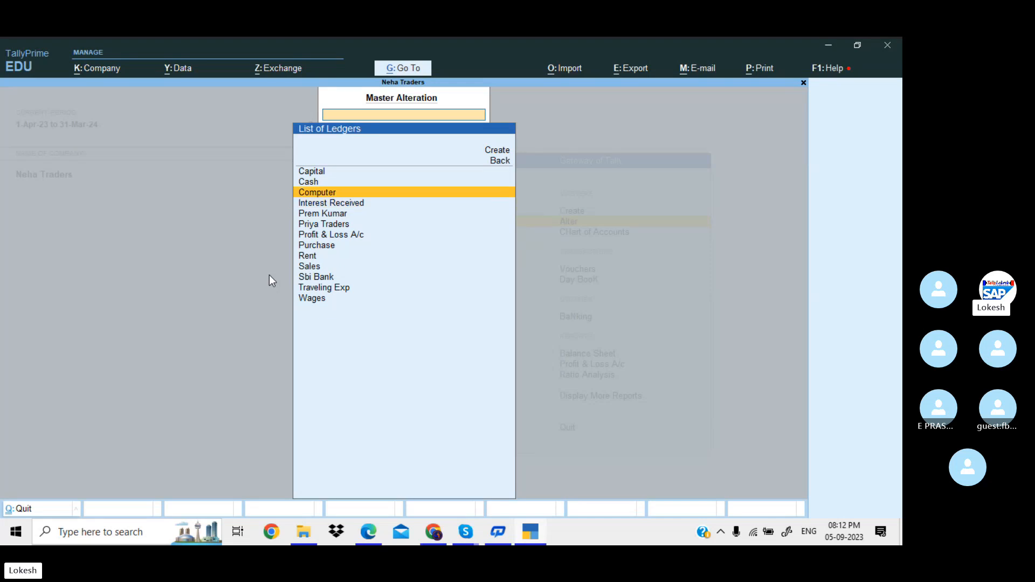
{"action": "key", "text": "Return"}
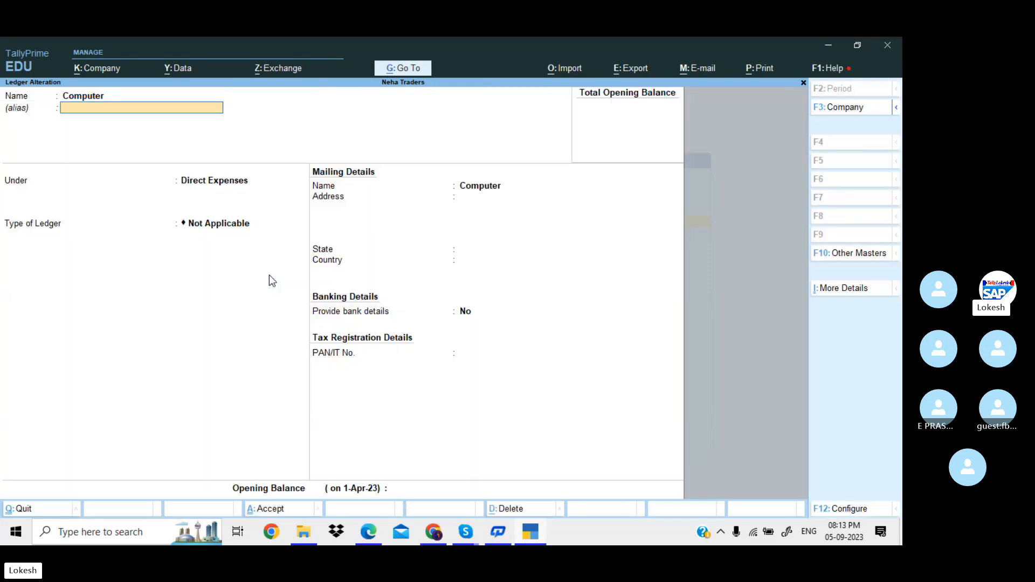
{"action": "key", "text": "Return"}
{"action": "type", "text": "F"}
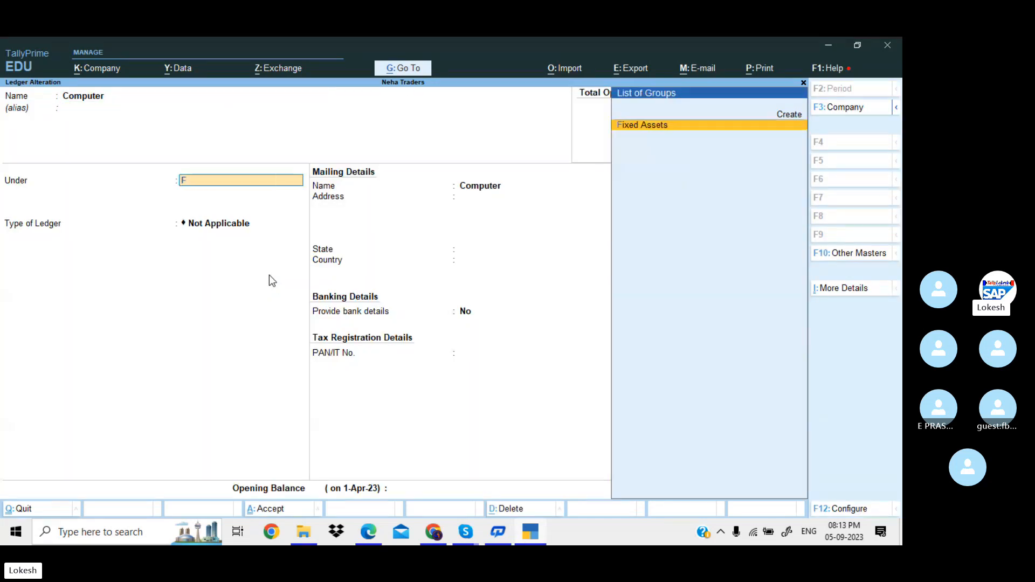
{"action": "key", "text": "Return"}
{"action": "key", "text": "Return"}
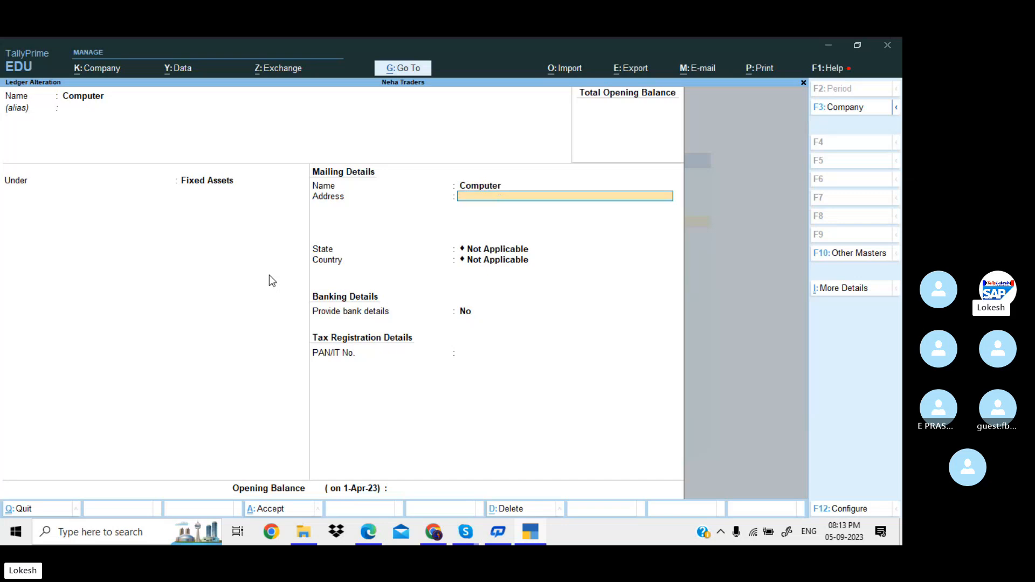
{"action": "key", "text": "Return"}
{"action": "key", "text": "Return"}
{"action": "key", "text": "Return"}
{"action": "key", "text": "Return"}
{"action": "key", "text": "Return"}
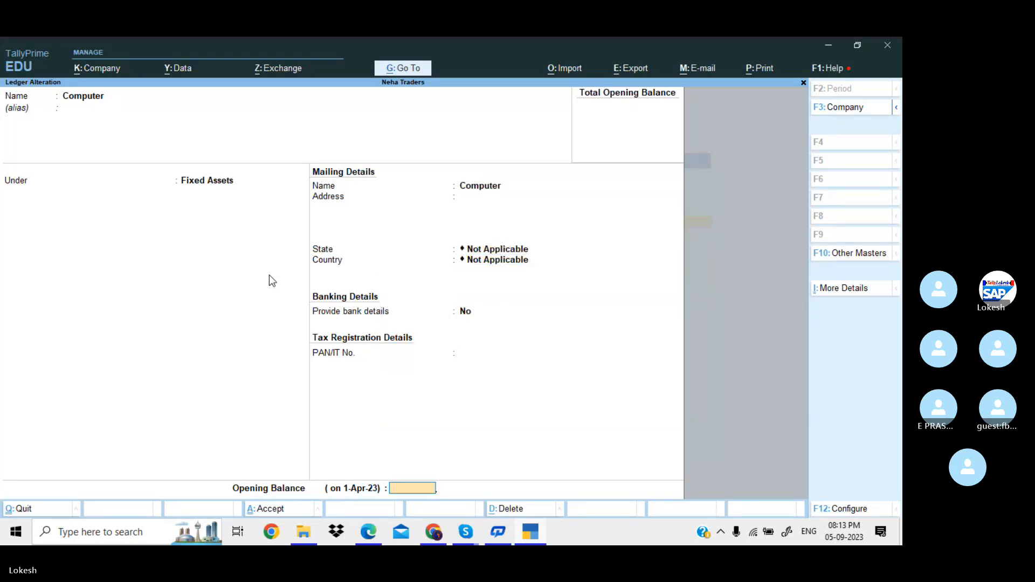
{"action": "key", "text": "Return"}
{"action": "key", "text": "Return"}
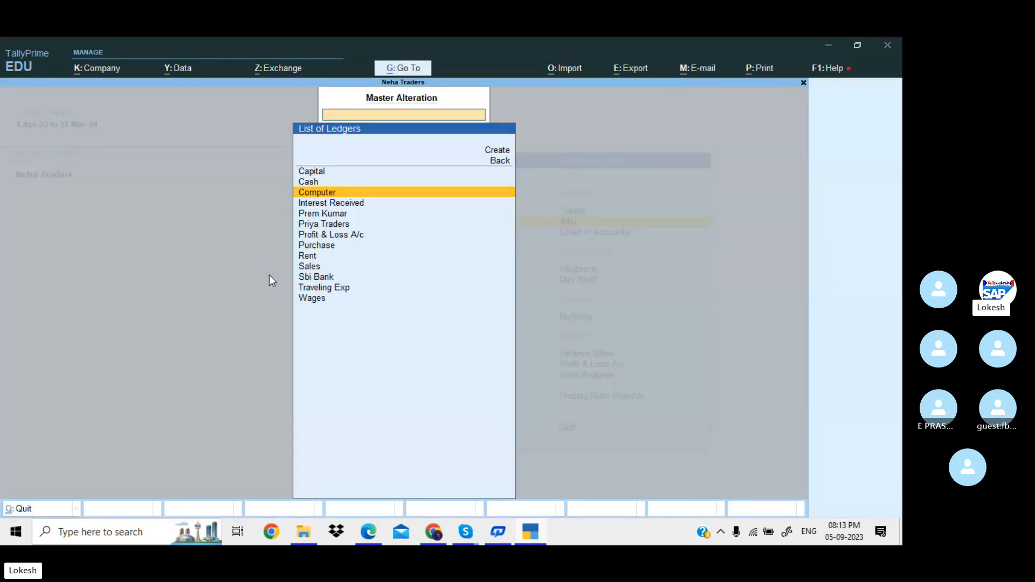
{"action": "key", "text": "Down"}
Regroup Interest Received under Indirect Incomes and return to the Gateway of Tally.
{"action": "key", "text": "Return"}
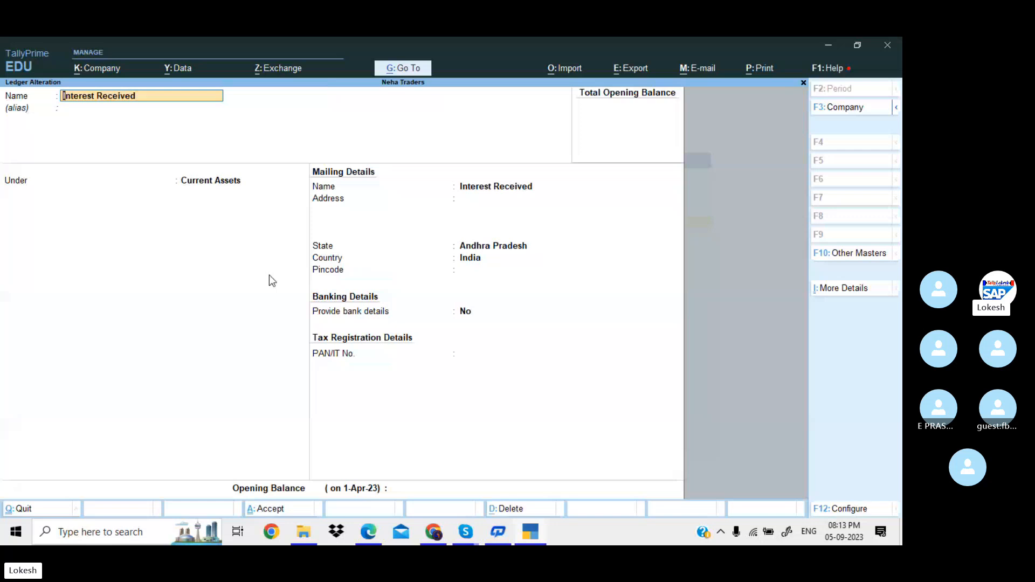
{"action": "key", "text": "Return"}
{"action": "key", "text": "Return"}
{"action": "type", "text": "Ind"}
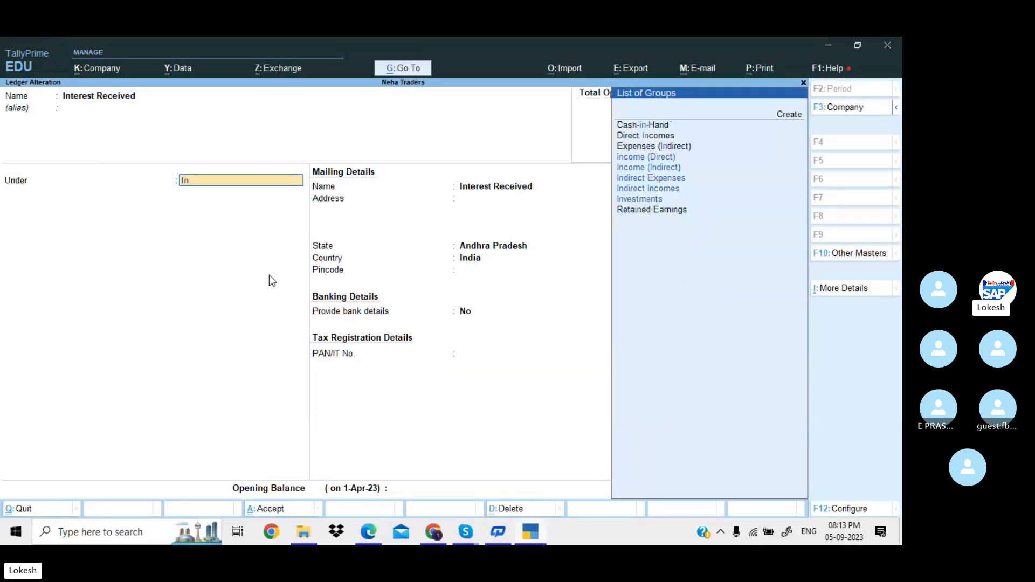
{"action": "key", "text": "Down"}
{"action": "key", "text": "Down"}
{"action": "key", "text": "Down"}
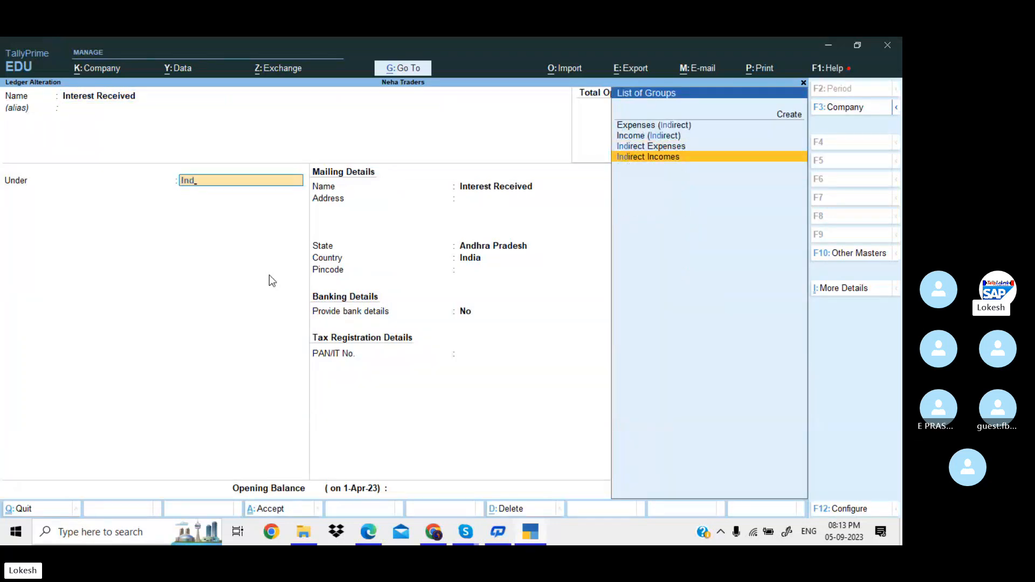
{"action": "key", "text": "Return"}
{"action": "key", "text": "Return"}
{"action": "key", "text": "Return"}
{"action": "key", "text": "Return"}
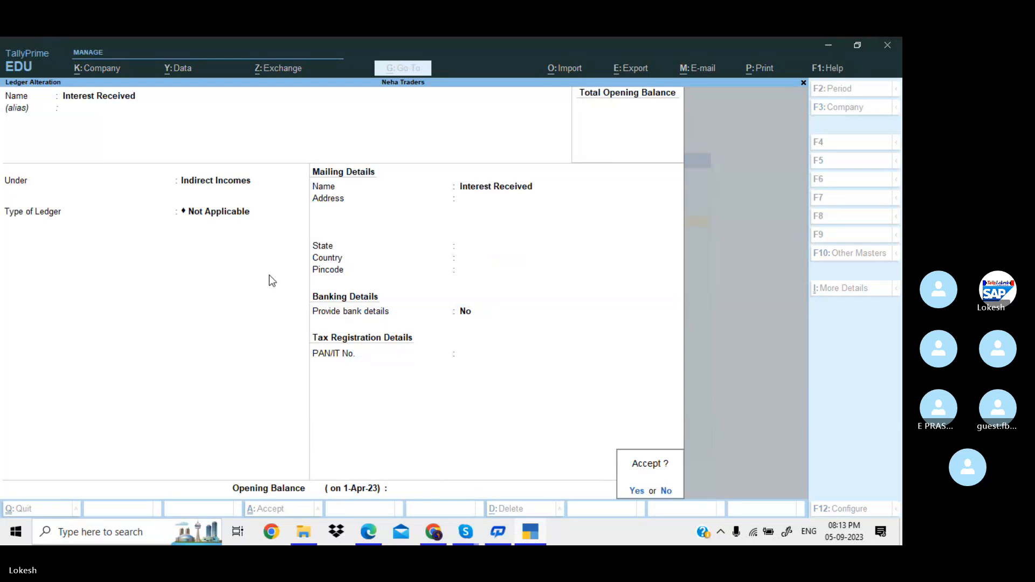
{"action": "key", "text": "Return"}
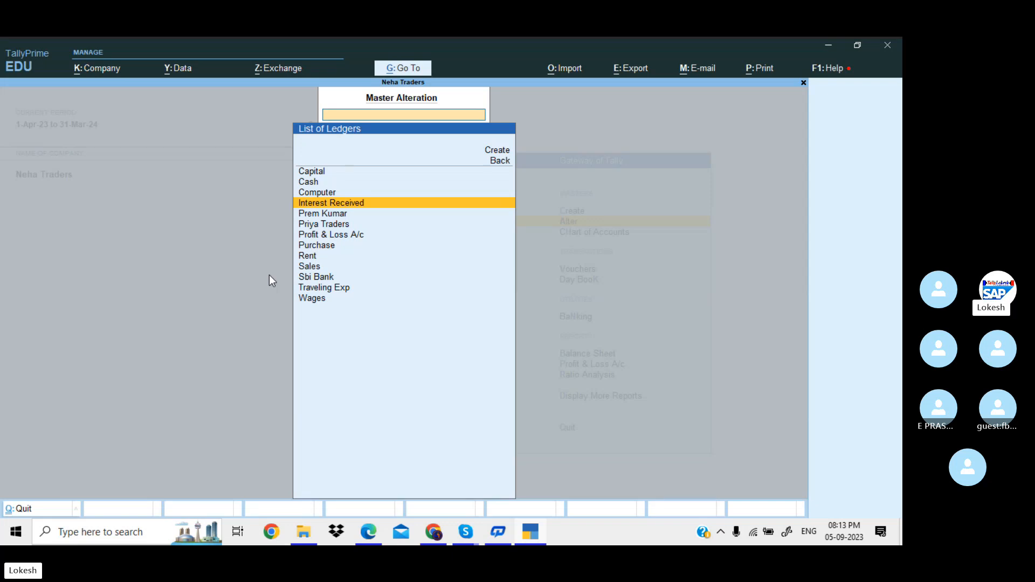
{"action": "key", "text": "Escape"}
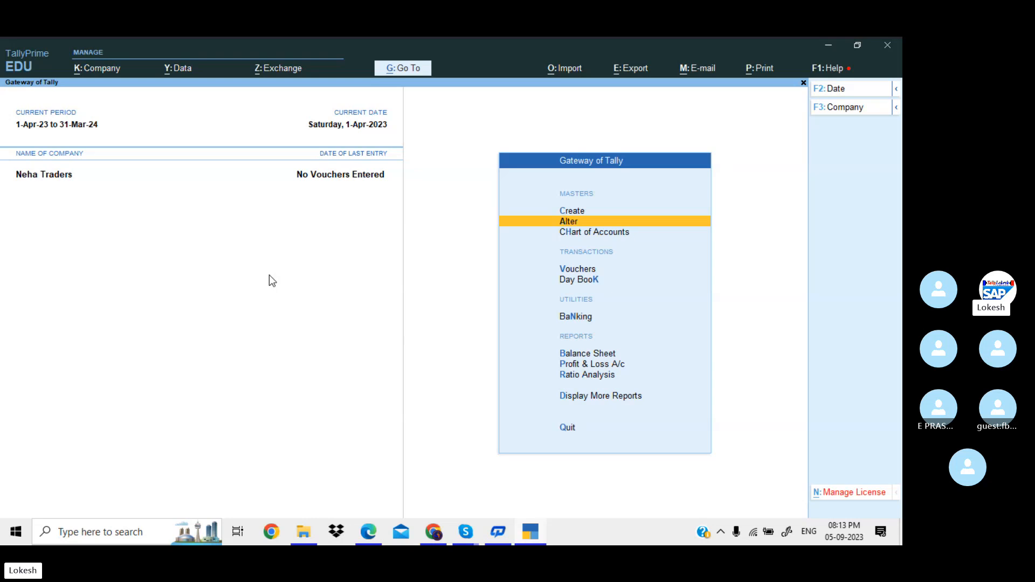
Open a new voucher, try Single Entry mode, then return to Double Entry.
{"action": "key", "text": "Down"}
{"action": "key", "text": "Down"}
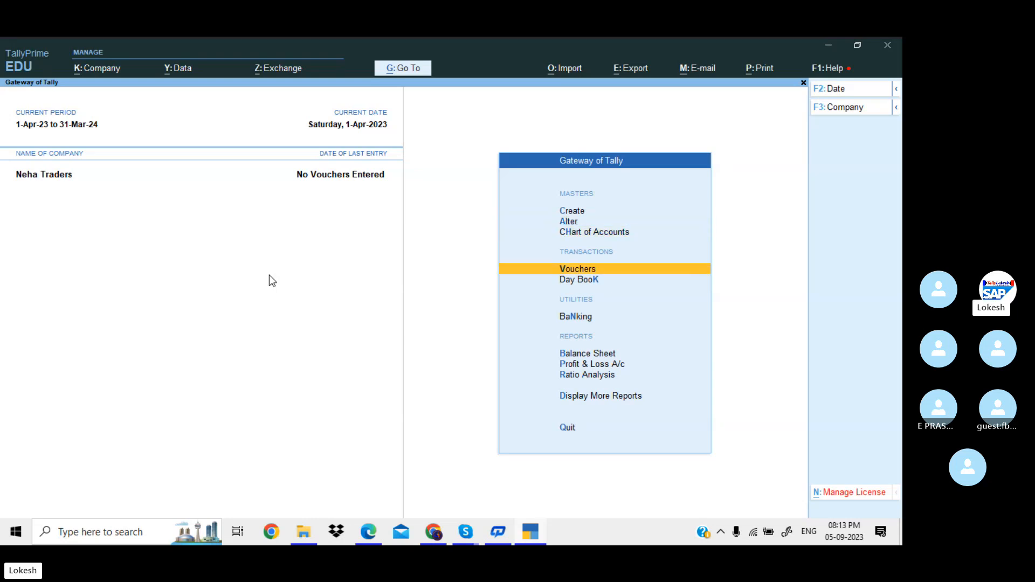
{"action": "key", "text": "Return"}
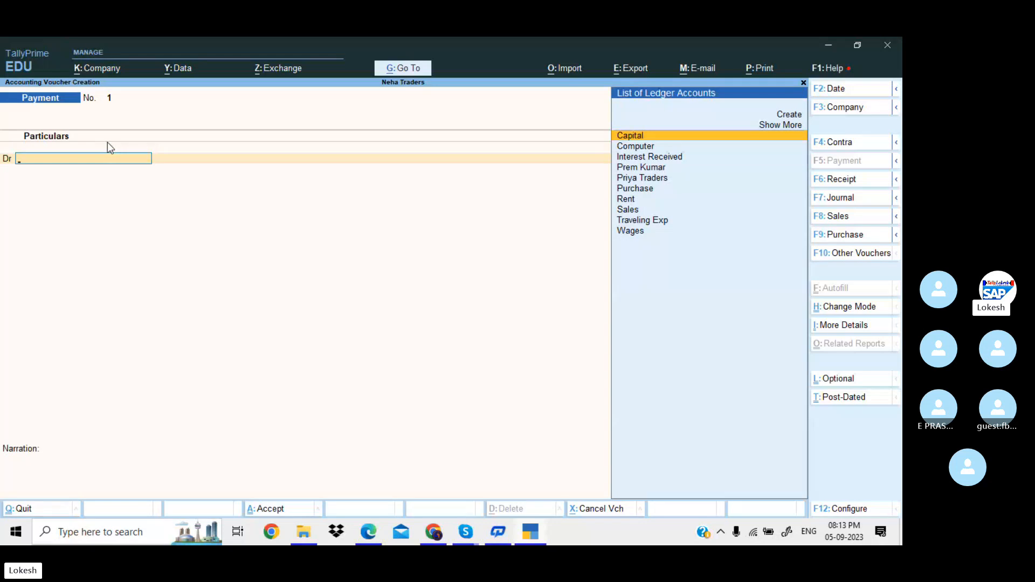
{"action": "left_click", "coordinate": [849, 307]}
{"action": "key", "text": "Down"}
{"action": "key", "text": "Return"}
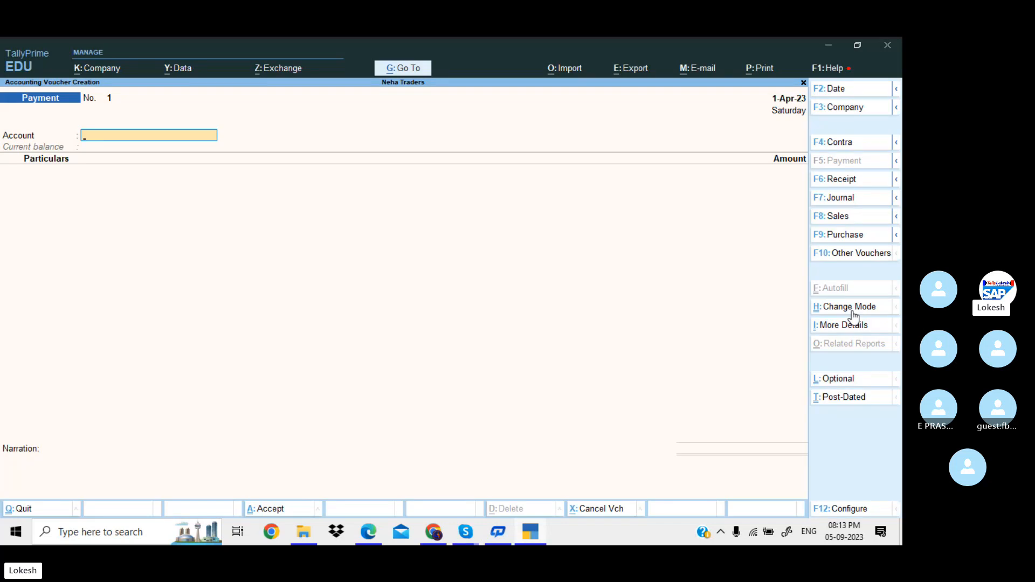
{"action": "left_click", "coordinate": [851, 310]}
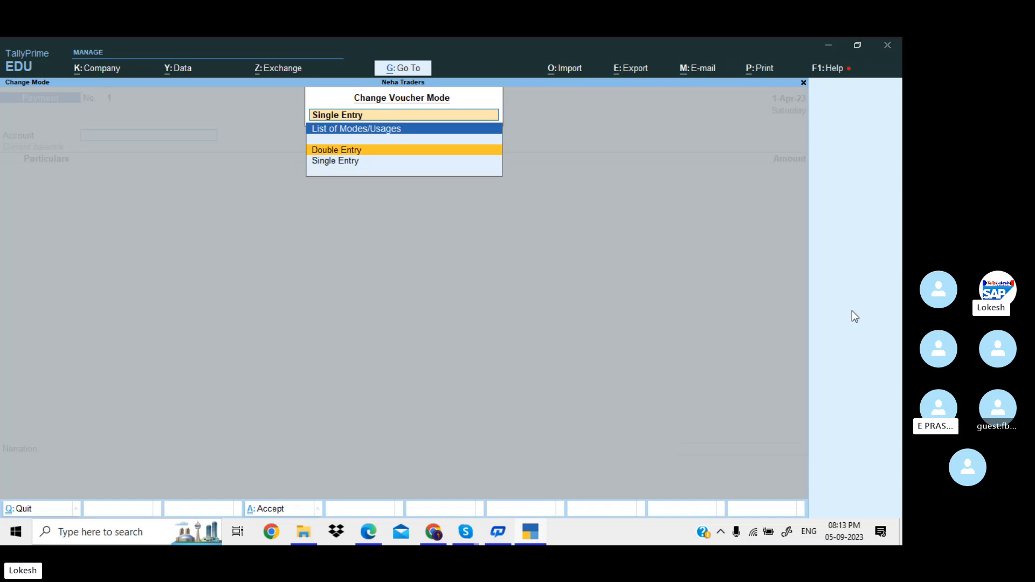
{"action": "key", "text": "Return"}
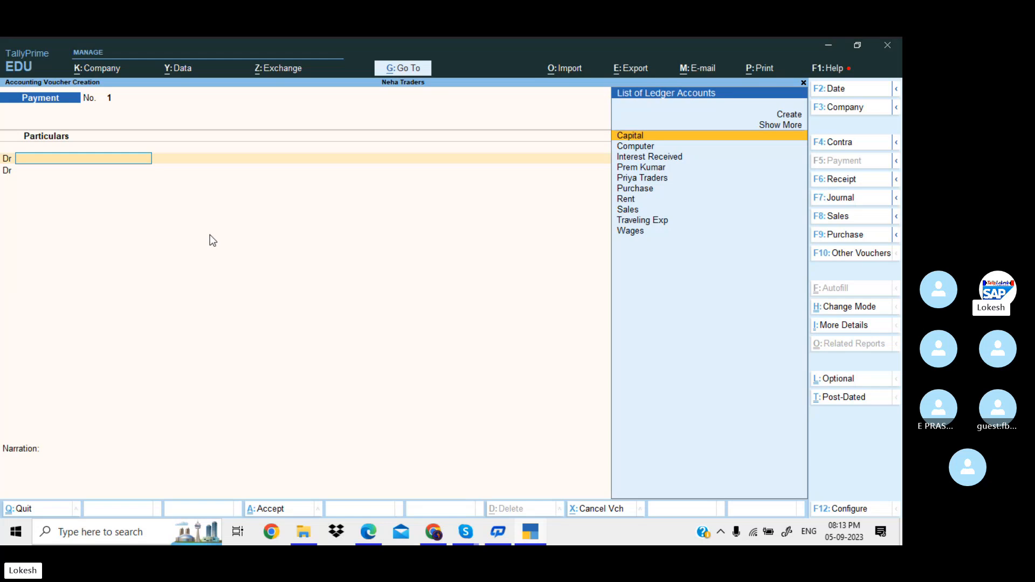
Set the F12 Dr/Cr label option to No, then restore it to Yes.
{"action": "left_click", "coordinate": [848, 509]}
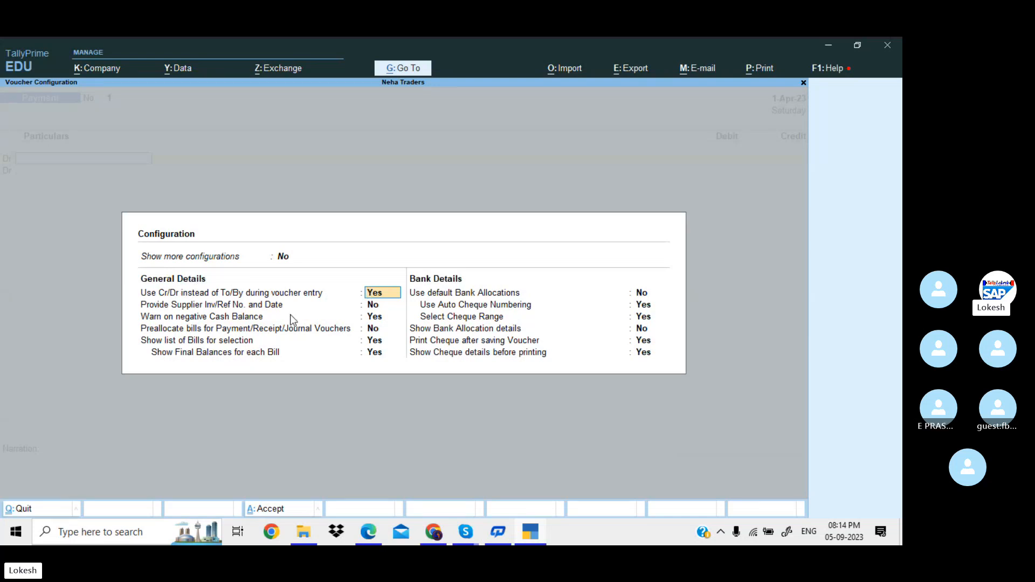
{"action": "type", "text": "n"}
{"action": "key", "text": "Return"}
{"action": "key", "text": "Return"}
{"action": "key", "text": "Return"}
{"action": "key", "text": "Return"}
{"action": "key", "text": "Return"}
{"action": "key", "text": "Return"}
{"action": "key", "text": "Return"}
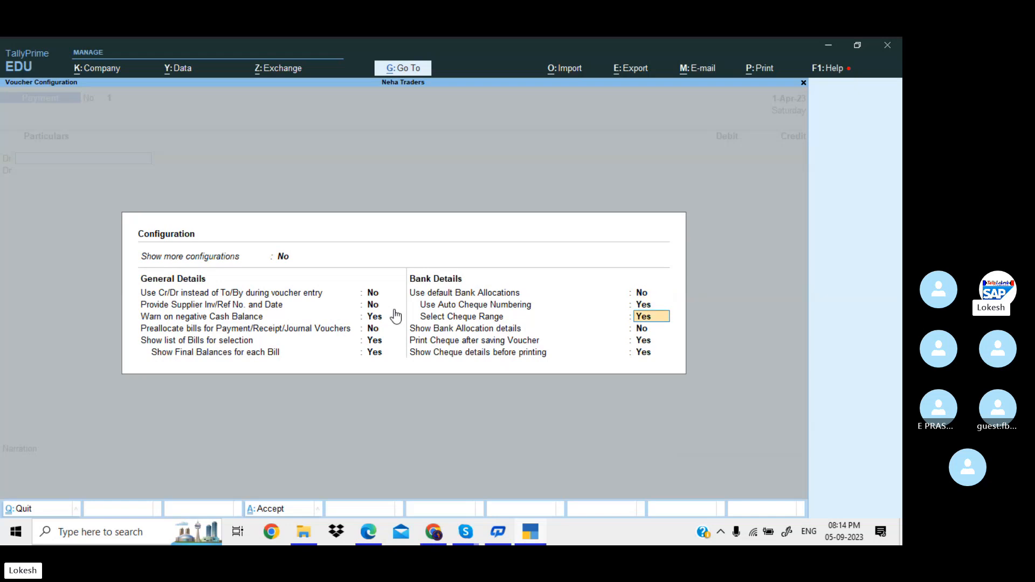
{"action": "key", "text": "Return"}
{"action": "key", "text": "Return"}
{"action": "key", "text": "Return"}
{"action": "key", "text": "Return"}
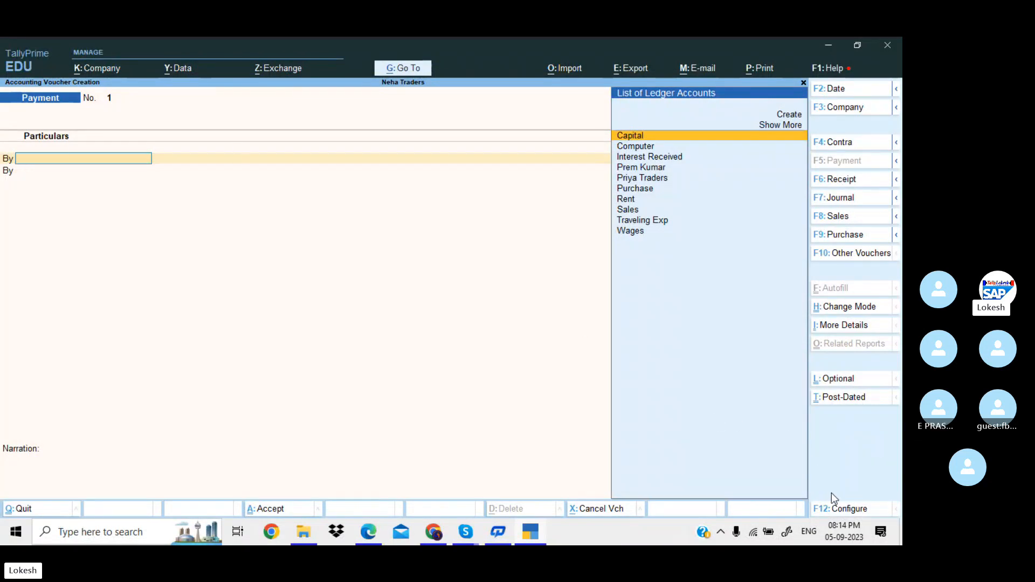
{"action": "left_click", "coordinate": [848, 507]}
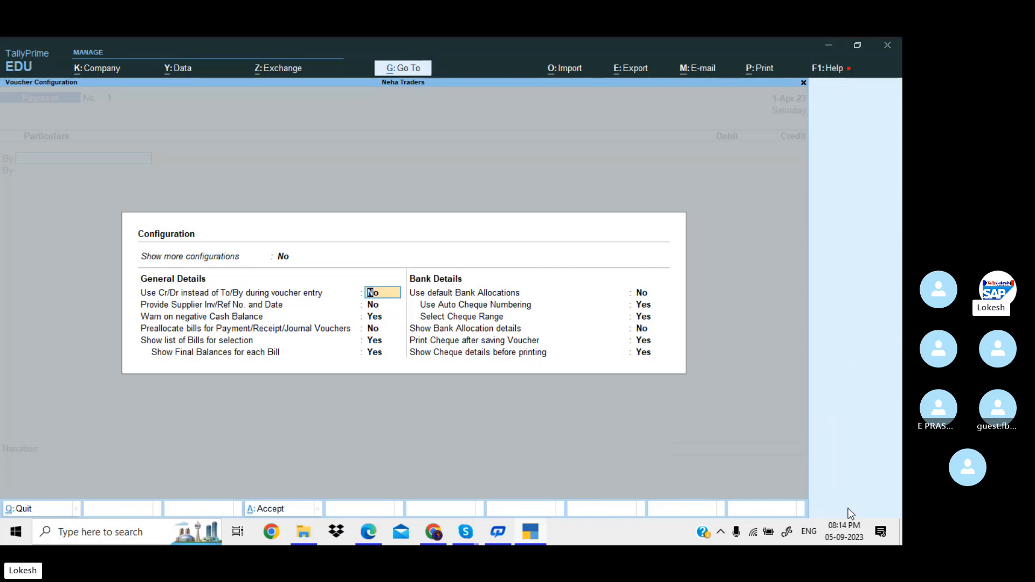
{"action": "type", "text": "y"}
{"action": "key", "text": "Return"}
{"action": "key", "text": "Return"}
{"action": "key", "text": "Return"}
{"action": "key", "text": "Return"}
{"action": "key", "text": "Return"}
{"action": "key", "text": "Return"}
{"action": "key", "text": "Return"}
{"action": "key", "text": "Return"}
{"action": "key", "text": "Return"}
{"action": "key", "text": "Return"}
{"action": "key", "text": "Return"}
{"action": "key", "text": "Return"}
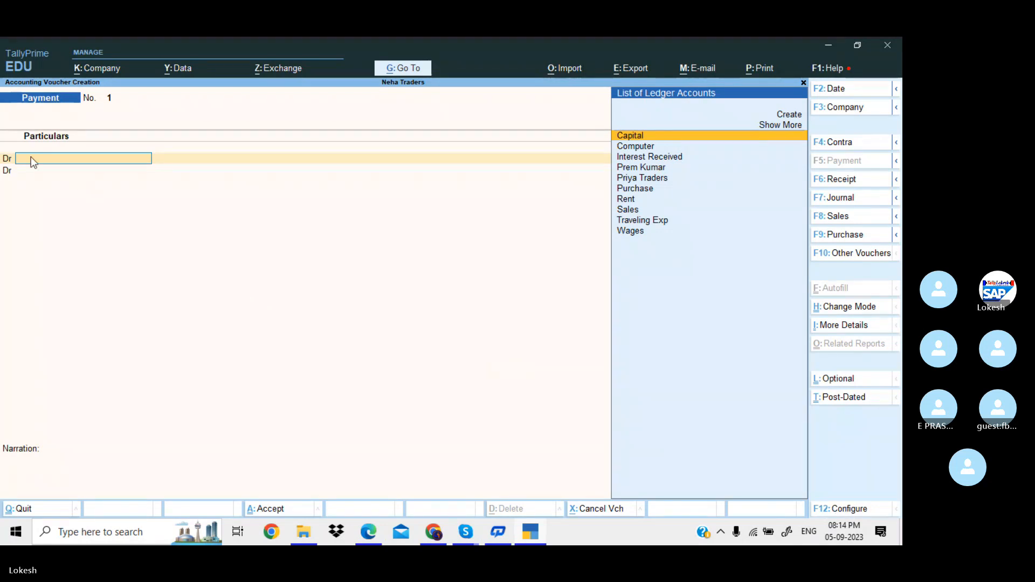
{"action": "left_click", "coordinate": [363, 534]}
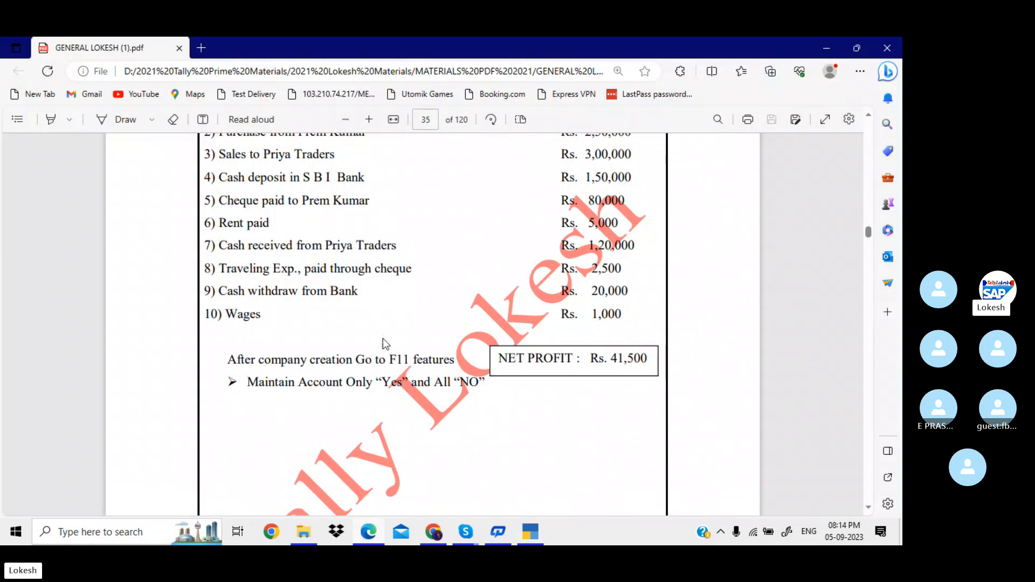
{"action": "scroll", "coordinate": [383, 338], "scroll_direction": "up", "scroll_amount": 3}
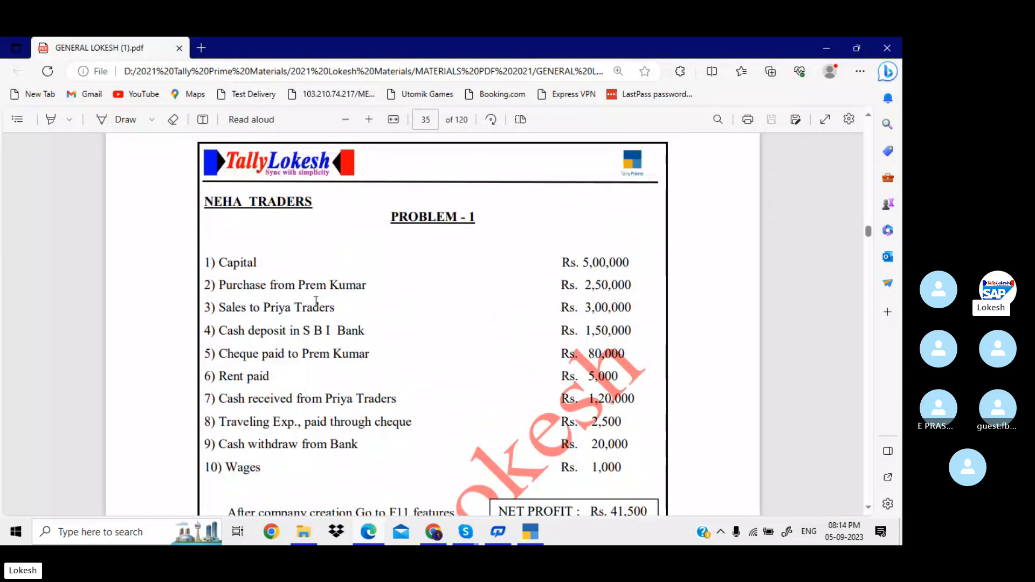
{"action": "double_click", "coordinate": [237, 264]}
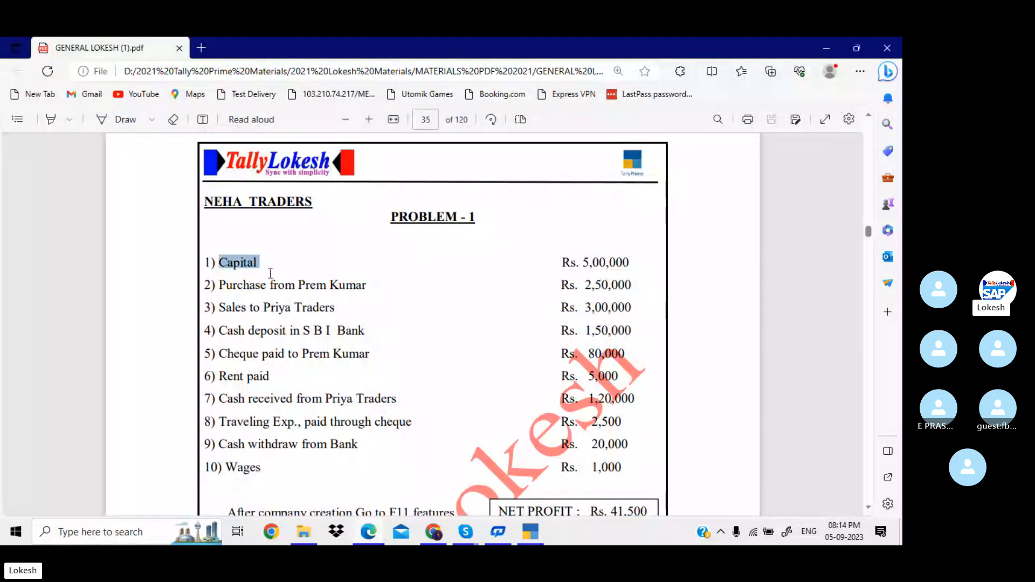
{"action": "left_click_drag", "start_coordinate": [271, 273], "coordinate": [269, 274]}
{"action": "left_click", "coordinate": [270, 273]}
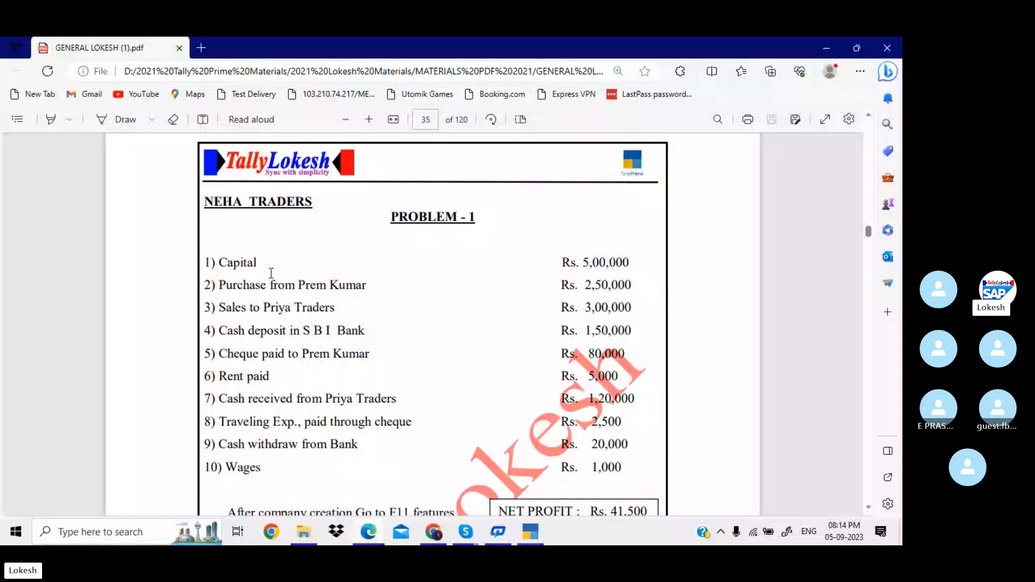
{"action": "key", "text": "alt+Tab"}
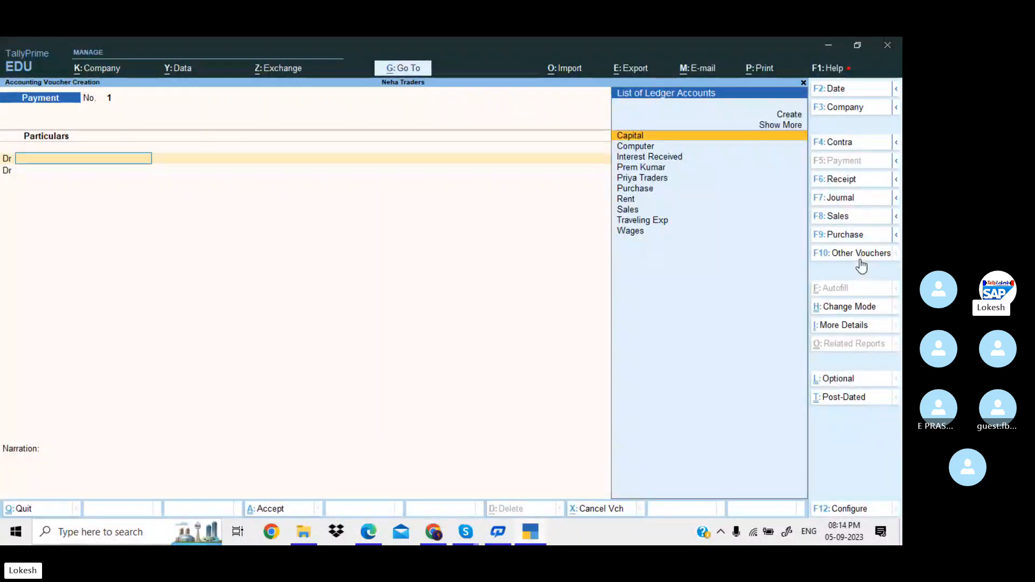
Preview Contra, Payment, Journal, Sales and Purchase vouchers, settle on Receipt, and return to the problem PDF.
{"action": "left_click", "coordinate": [855, 144]}
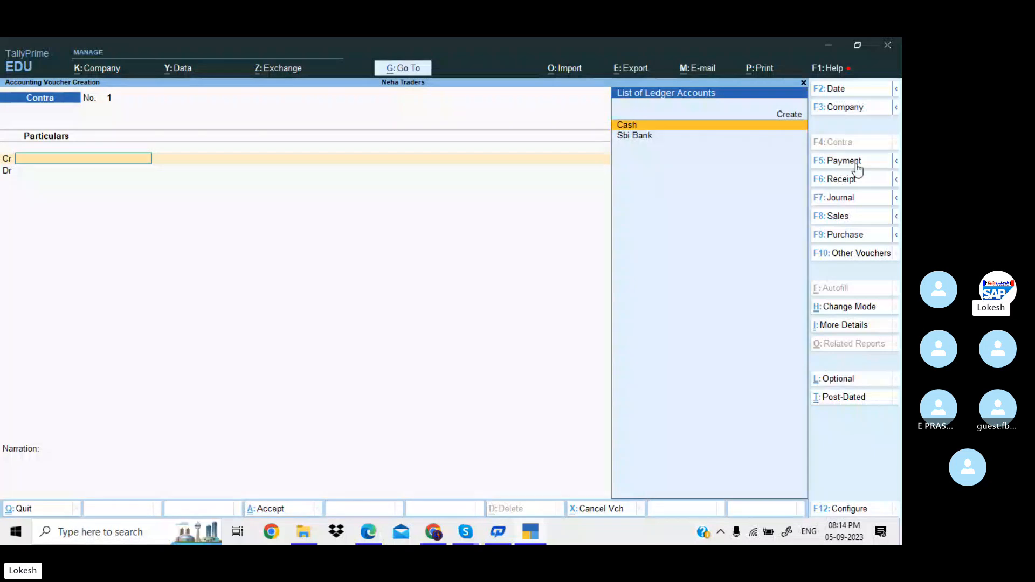
{"action": "left_click", "coordinate": [859, 164]}
{"action": "left_click", "coordinate": [859, 183]}
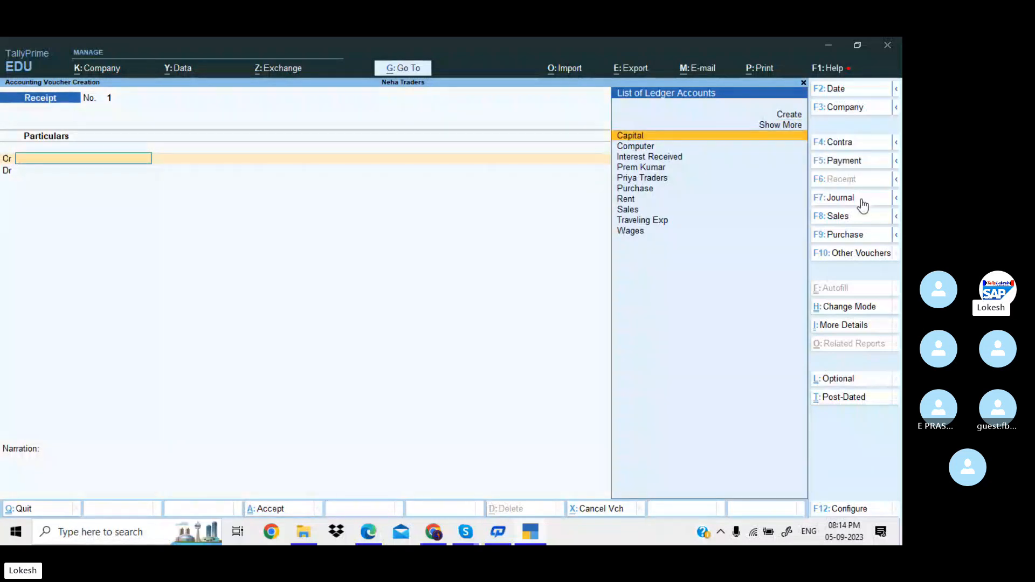
{"action": "left_click", "coordinate": [860, 198]}
{"action": "left_click", "coordinate": [862, 218]}
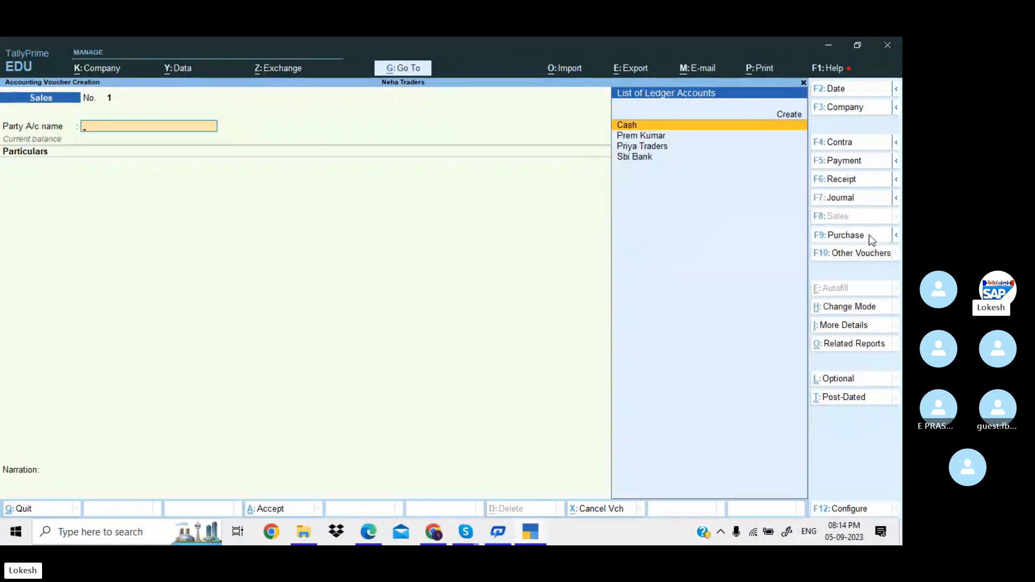
{"action": "left_click", "coordinate": [869, 235]}
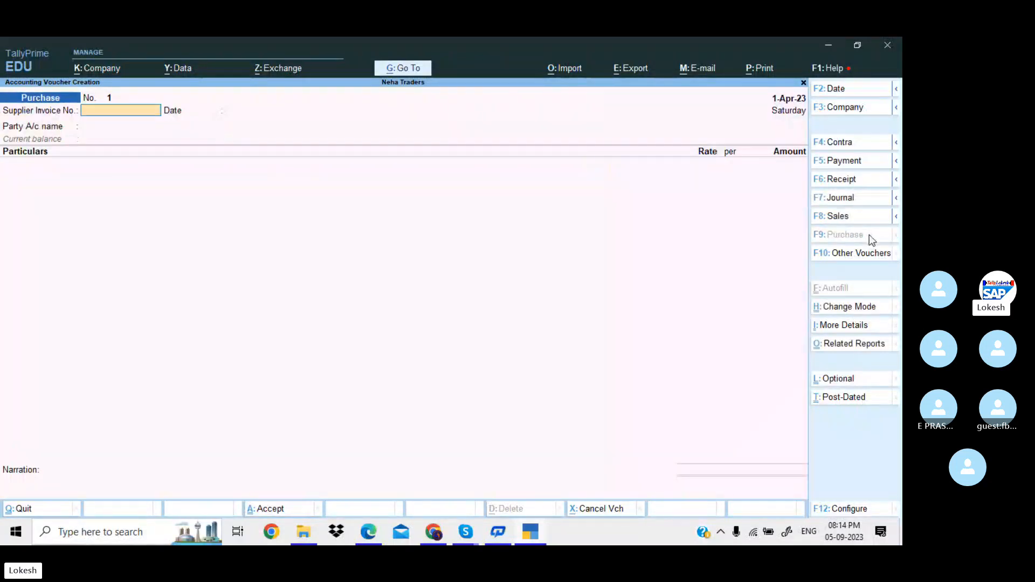
{"action": "left_click", "coordinate": [858, 182]}
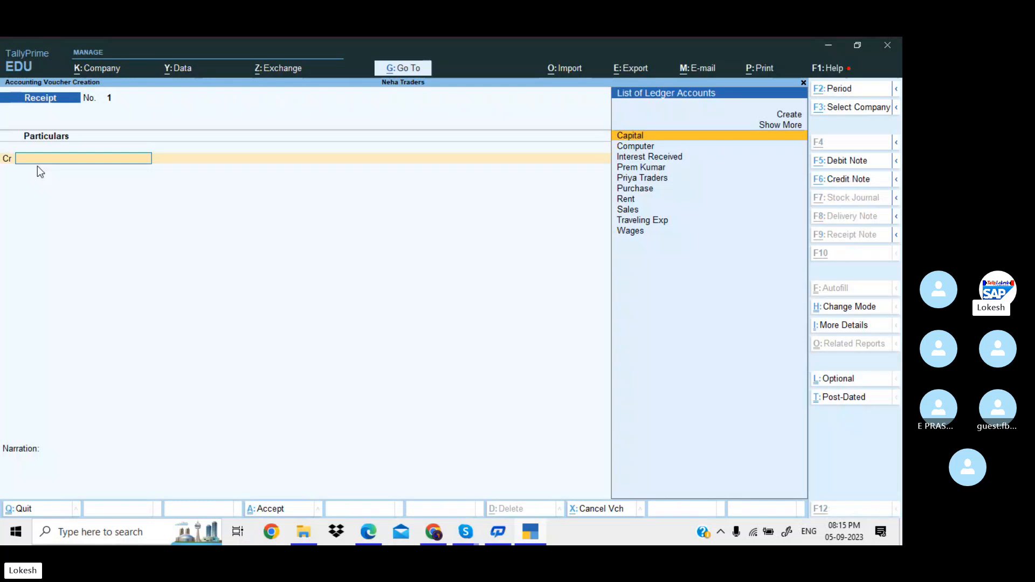
{"action": "key", "text": "alt+Tab"}
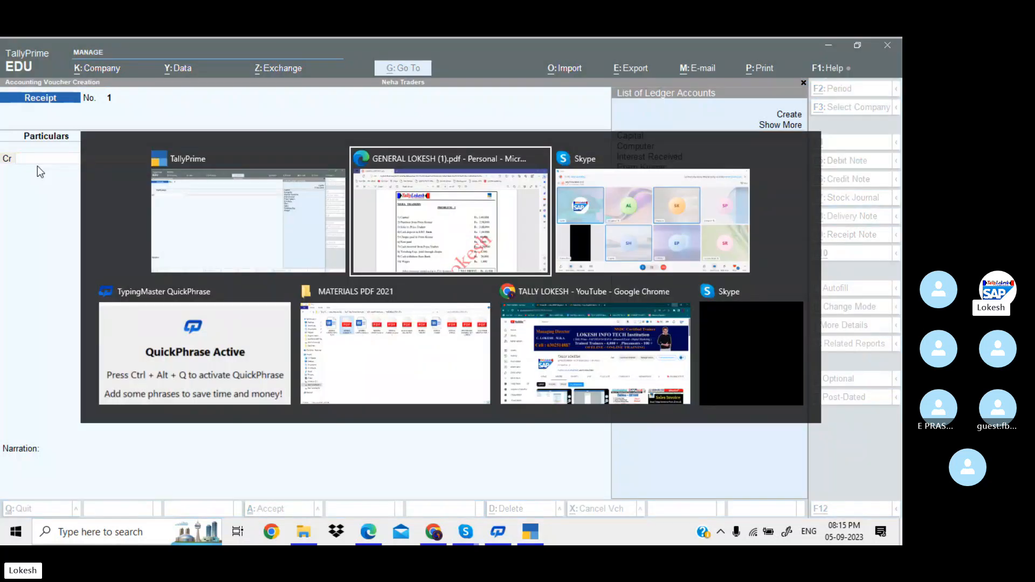
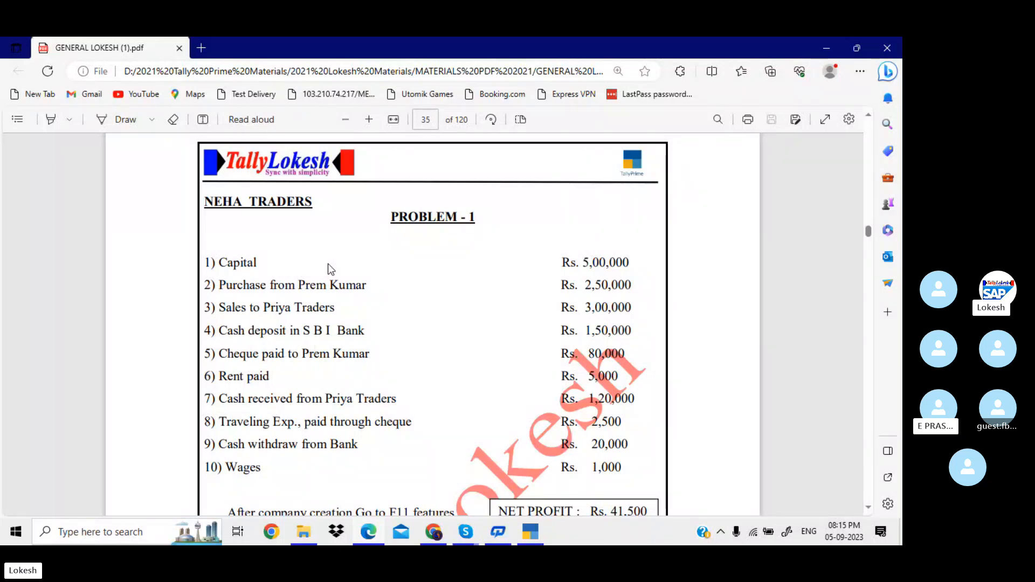
Credit Capital with 5,00,000 in Receipt voucher 1.
{"action": "key", "text": "alt+Tab"}
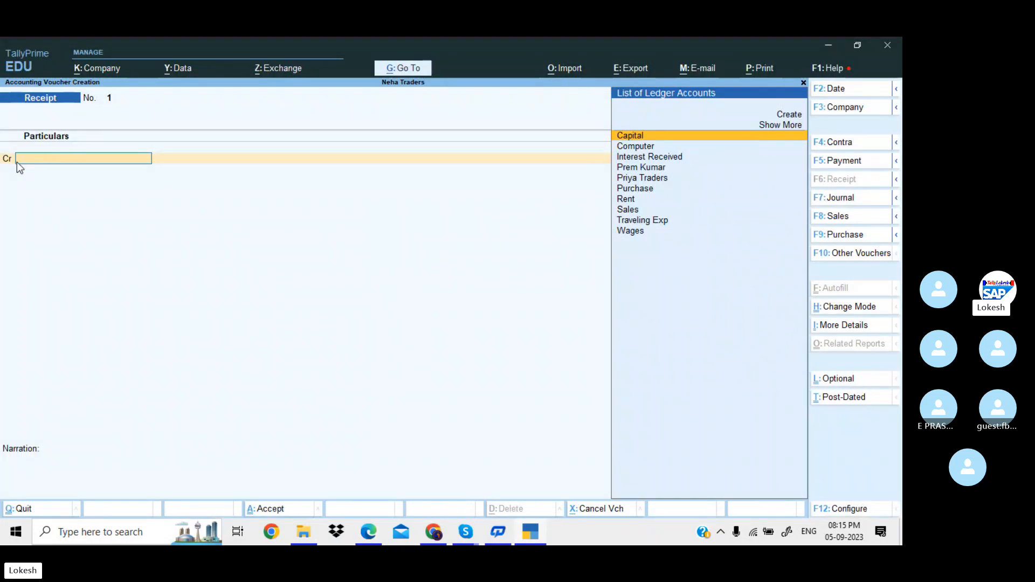
{"action": "key", "text": "Return"}
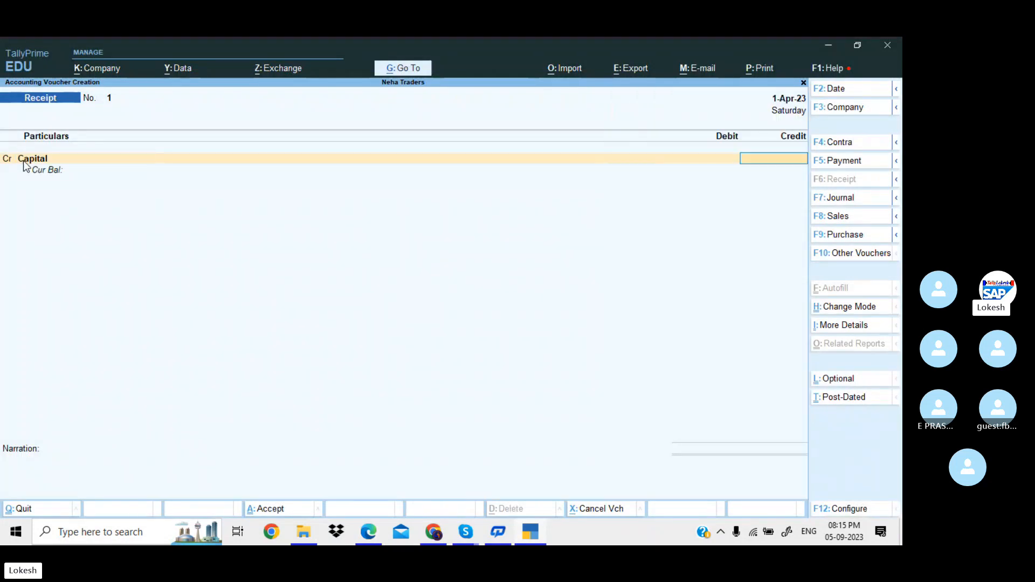
{"action": "key", "text": "alt+Tab"}
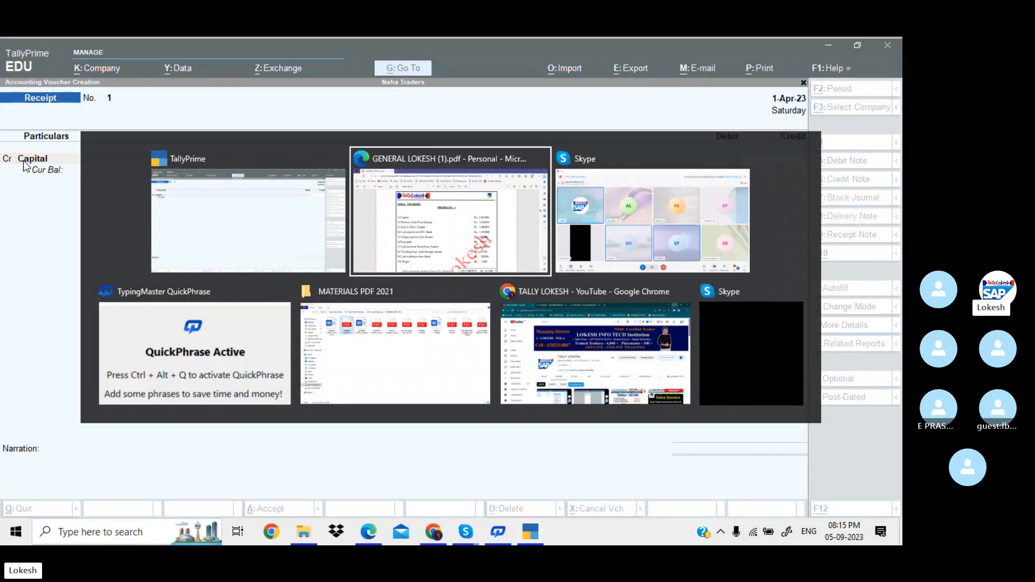
{"action": "key", "text": "alt+Tab"}
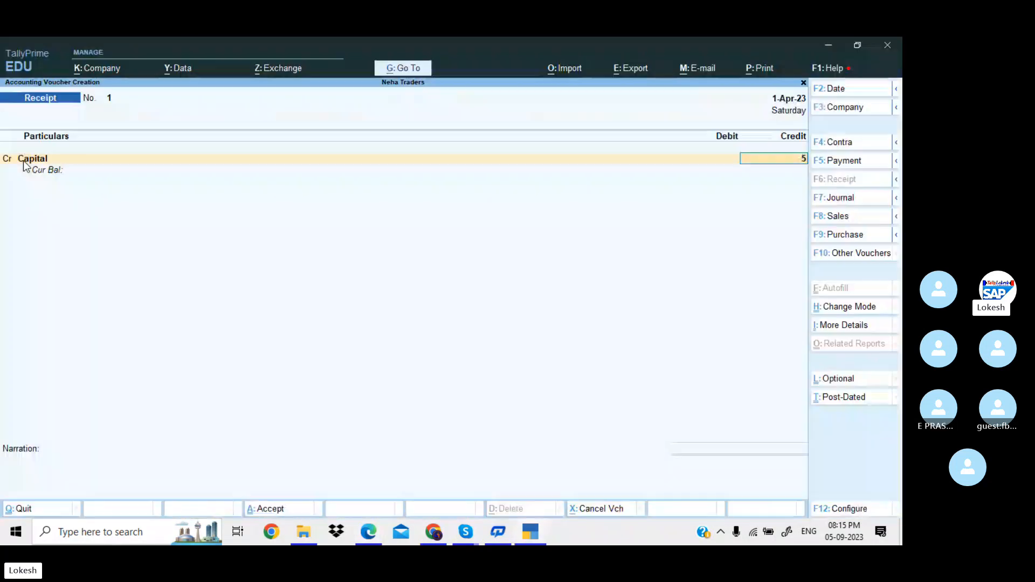
{"action": "type", "text": "500000"}
{"action": "key", "text": "Return"}
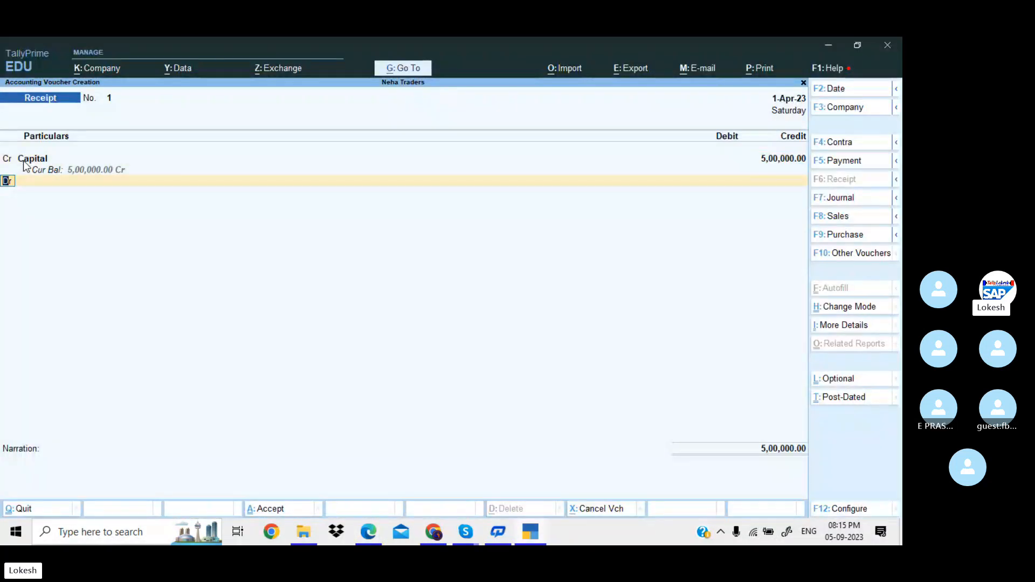
Debit Cash 5,00,000 and save the receipt without a narration.
{"action": "key", "text": "Return"}
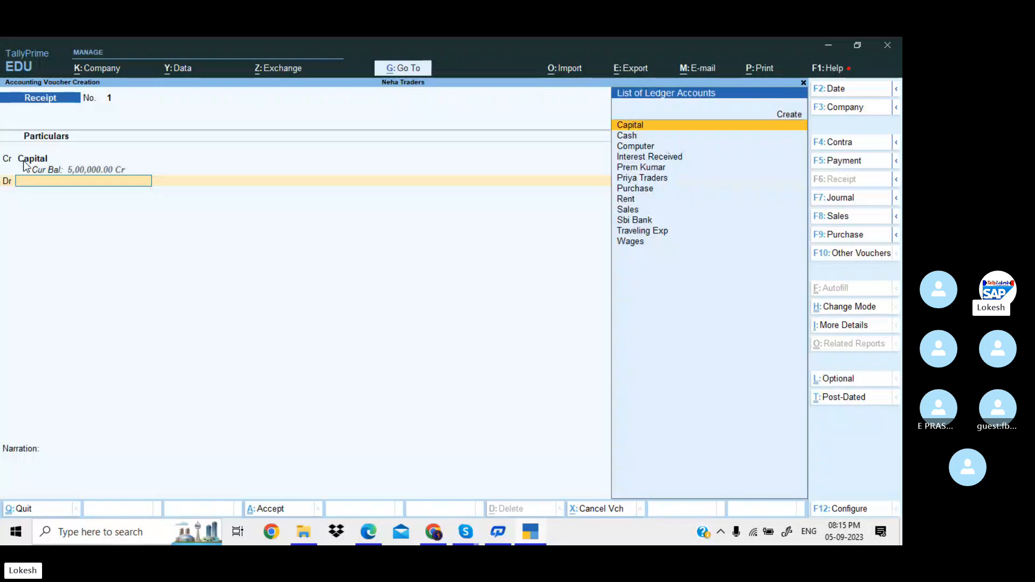
{"action": "key", "text": "Down"}
{"action": "key", "text": "Return"}
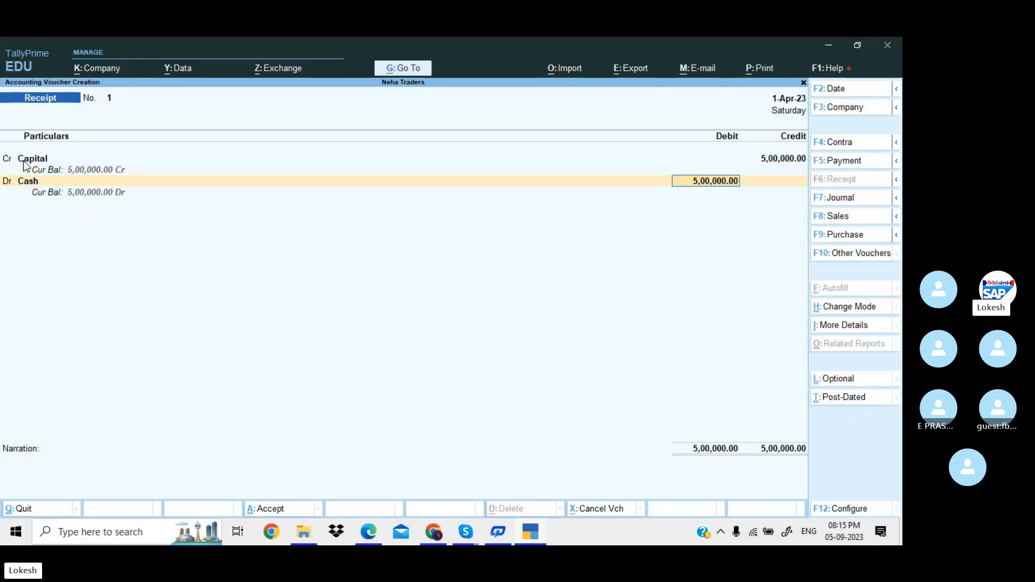
{"action": "key", "text": "Return"}
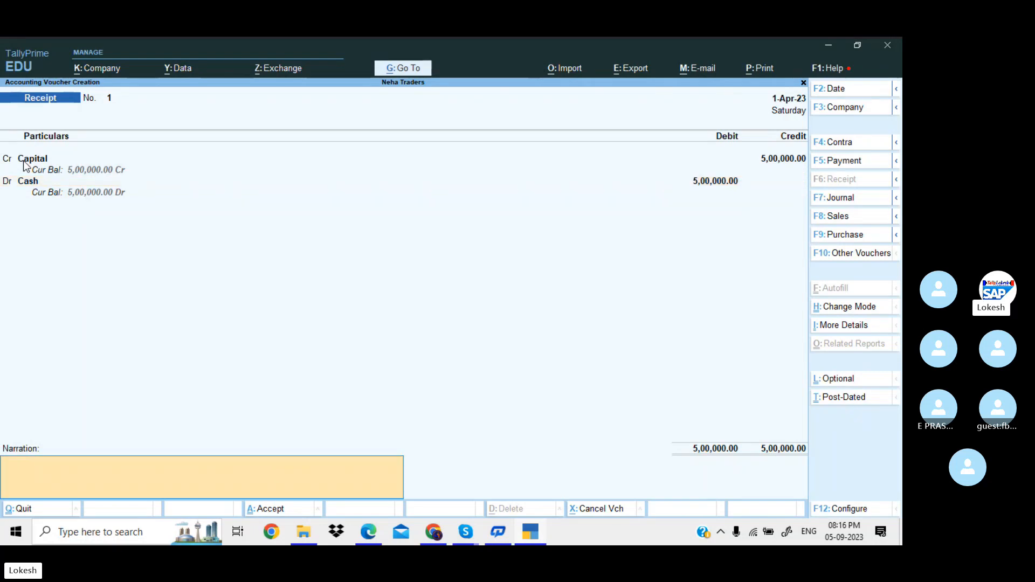
{"action": "key", "text": "Return"}
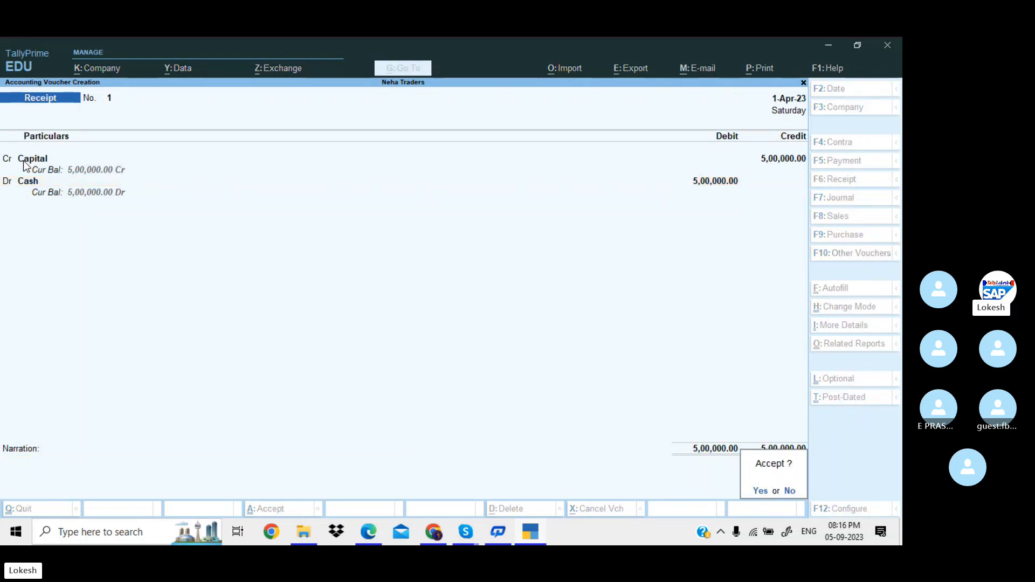
{"action": "key", "text": "Return"}
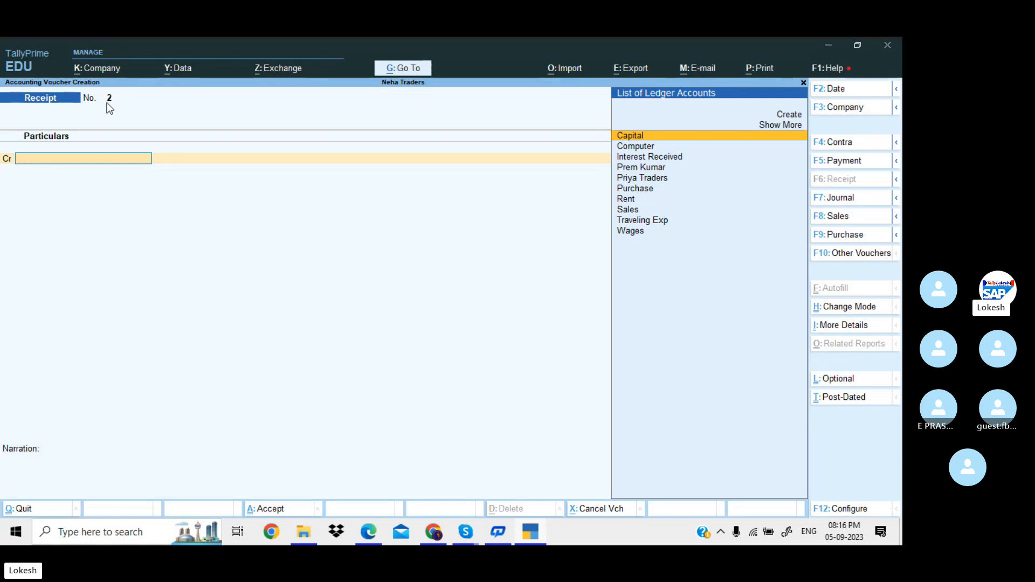
Check the next transaction in the problem PDF and start a new Purchase voucher.
{"action": "key", "text": "ctrl"}
{"action": "key", "text": "alt+Tab"}
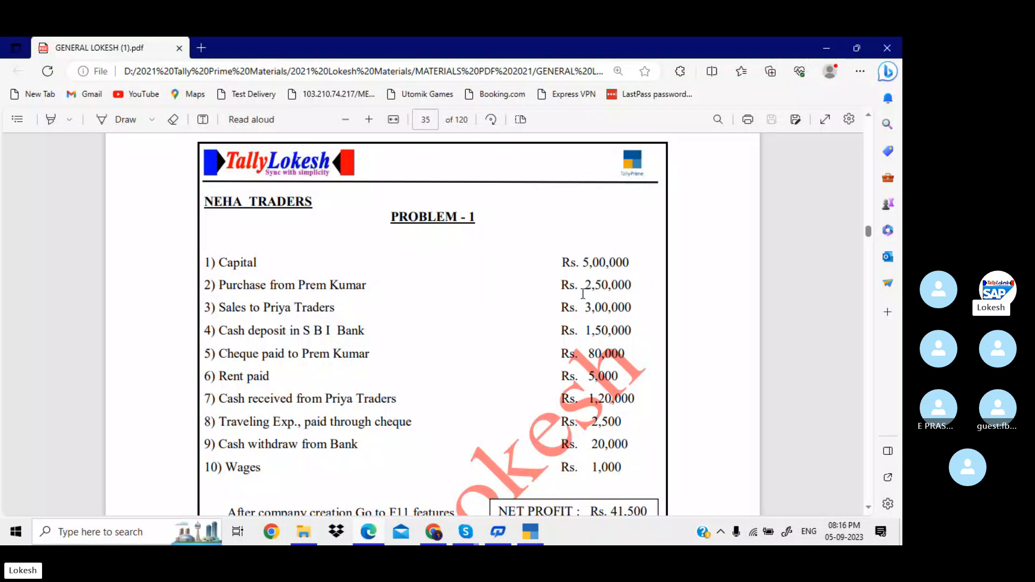
{"action": "key", "text": "alt+Tab"}
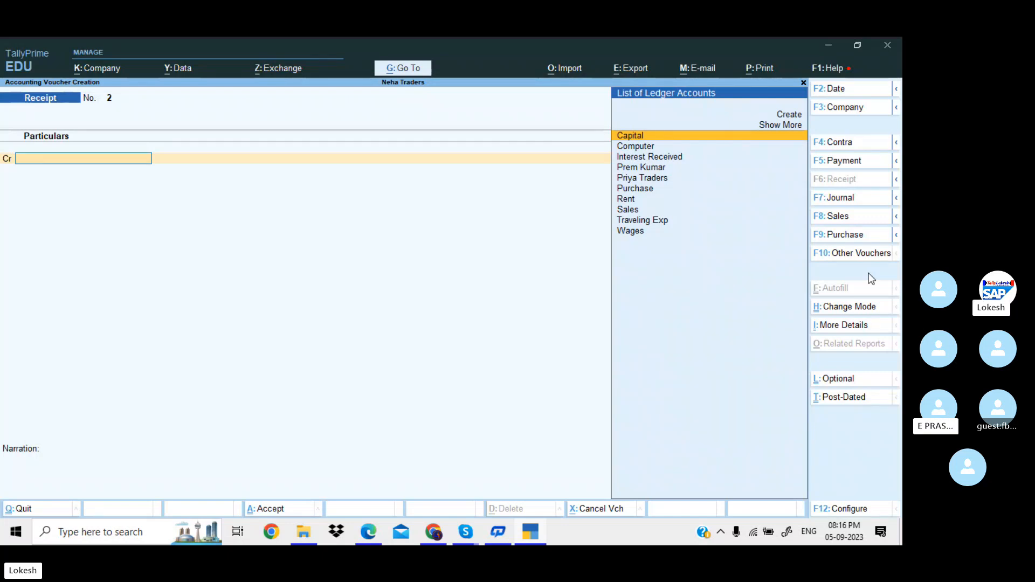
{"action": "left_click", "coordinate": [844, 235]}
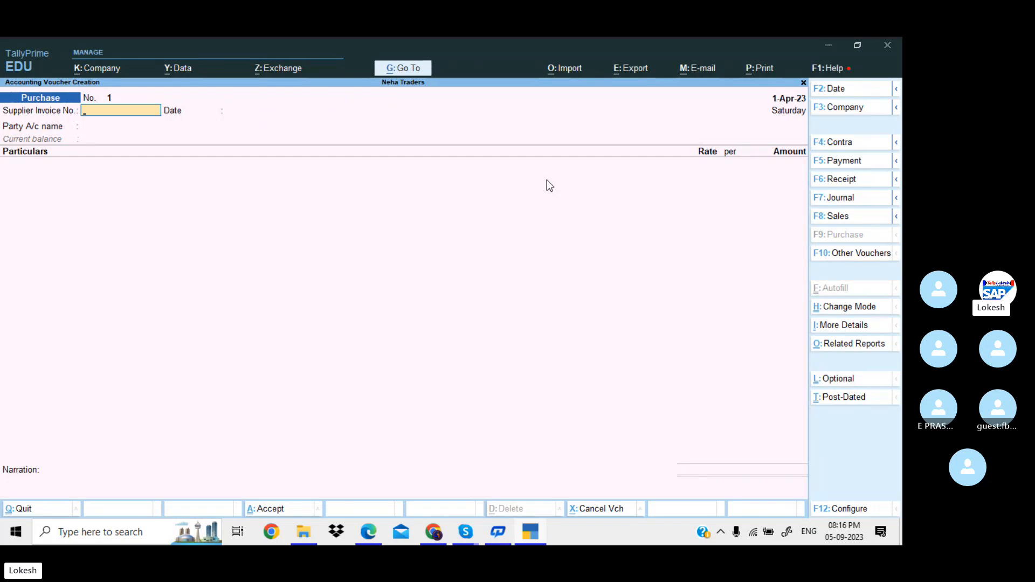
Switch Purchase voucher 1 to As Voucher mode and check its entries in the PDF.
{"action": "left_click", "coordinate": [848, 307]}
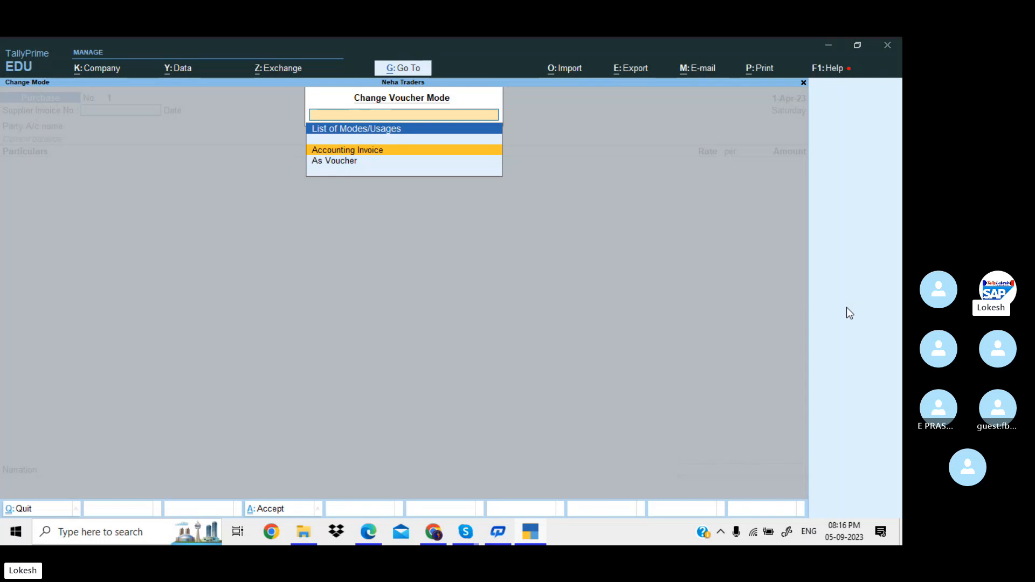
{"action": "key", "text": "Return"}
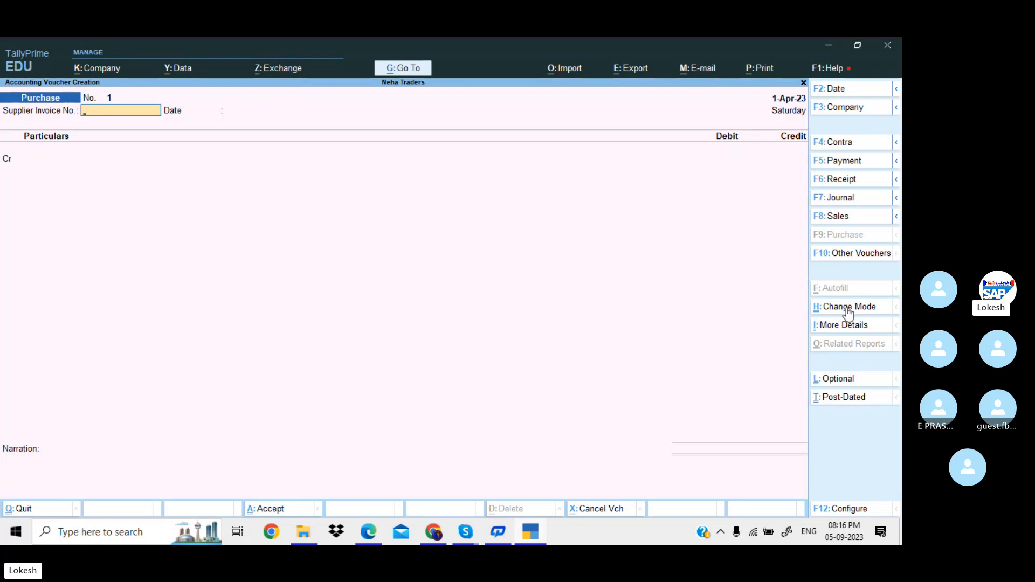
{"action": "key", "text": "Return"}
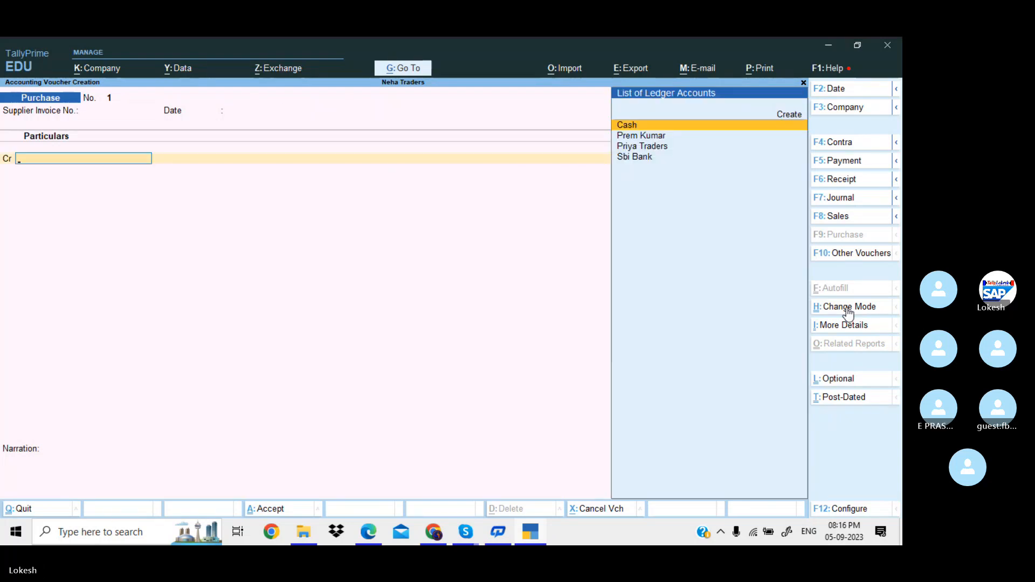
{"action": "key", "text": "ctrl"}
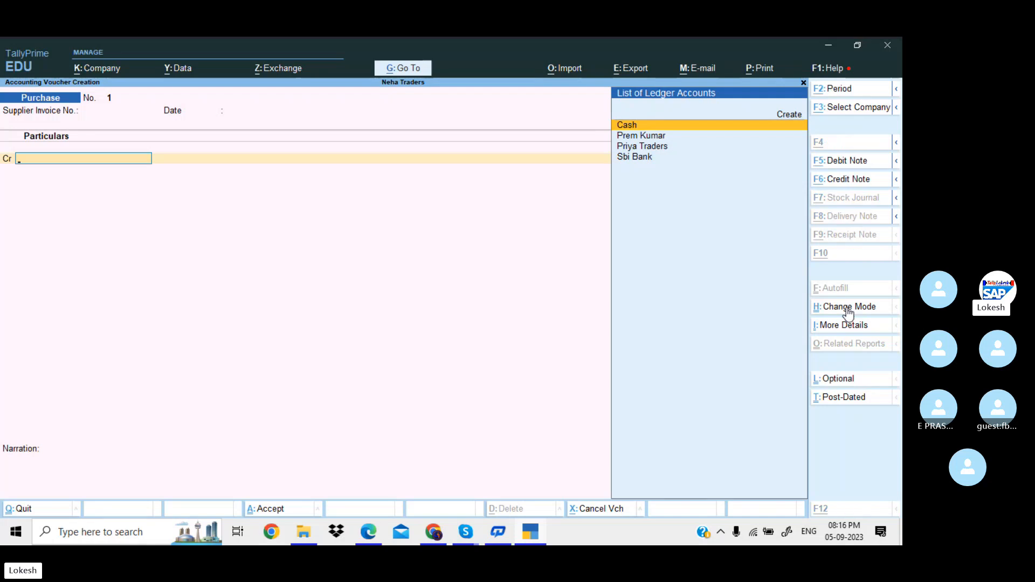
{"action": "key", "text": "alt+Tab"}
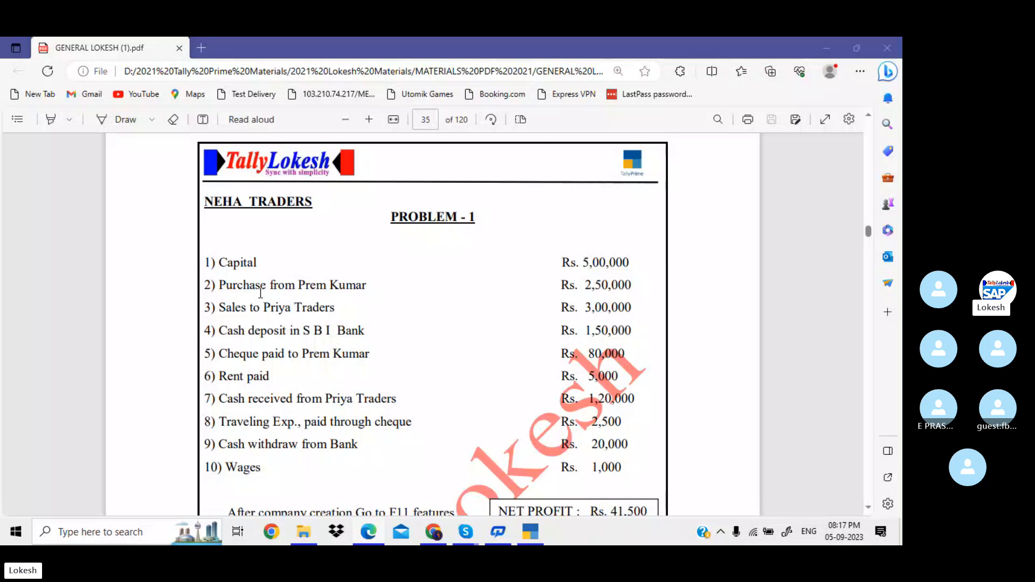
{"action": "key", "text": "alt+Tab"}
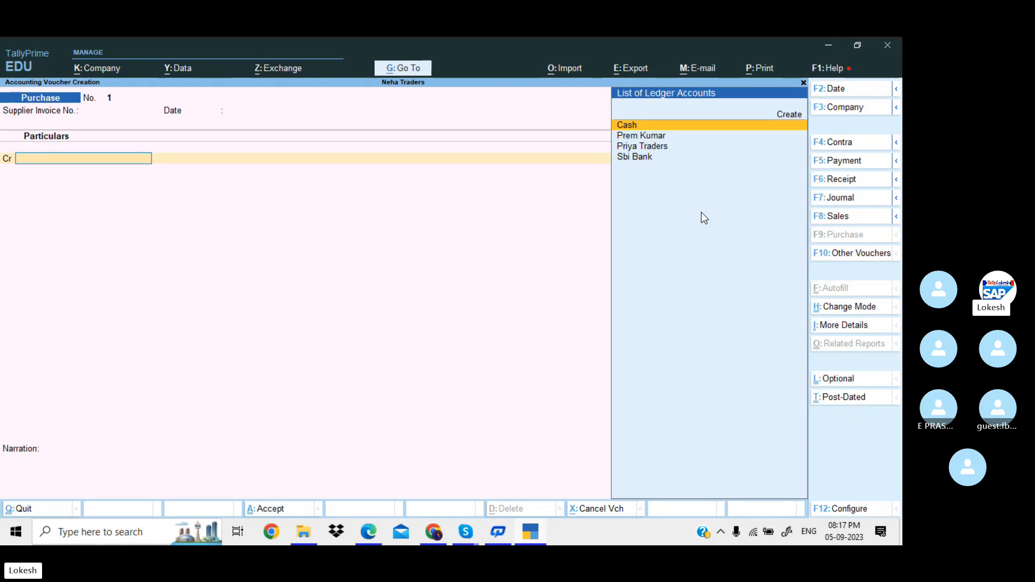
Credit the supplier's ledger with 2,50,000 in the Purchase voucher.
{"action": "key", "text": "Down"}
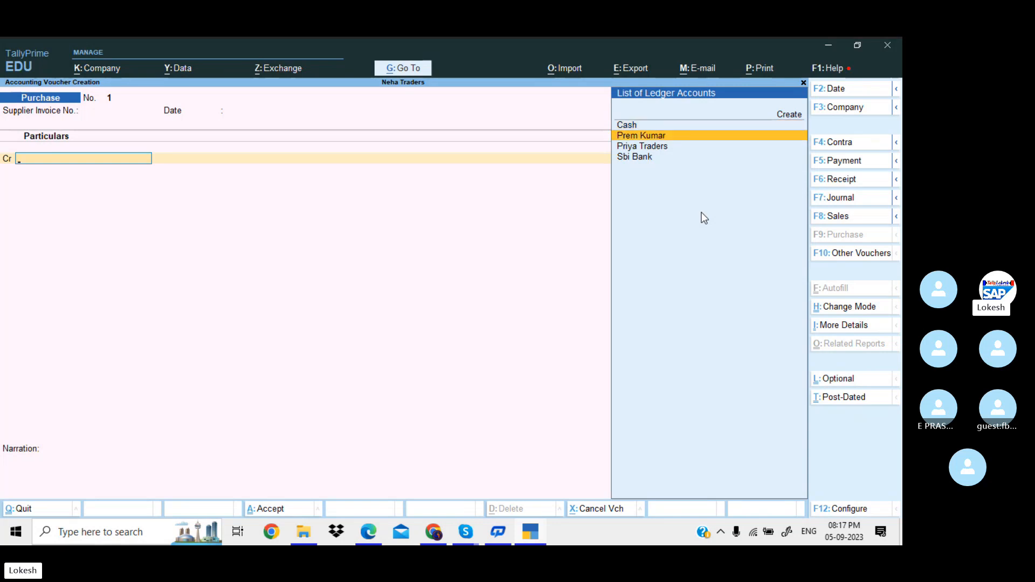
{"action": "key", "text": "Return"}
{"action": "key", "text": "Return"}
{"action": "key", "text": "Return"}
{"action": "key", "text": "Return"}
{"action": "key", "text": "Return"}
{"action": "key", "text": "Return"}
{"action": "key", "text": "Return"}
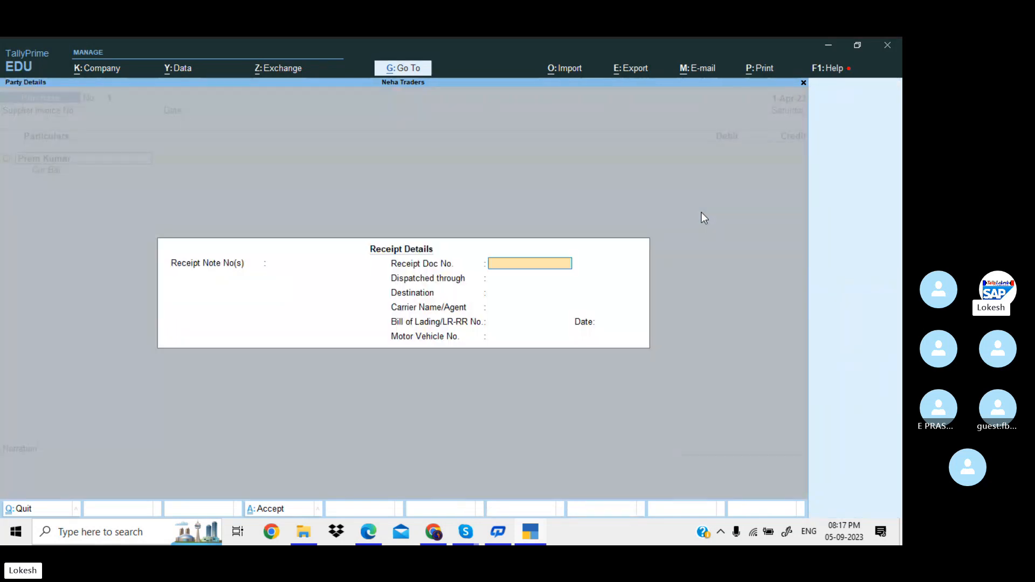
{"action": "key", "text": "Return"}
{"action": "key", "text": "Return"}
{"action": "key", "text": "Return"}
{"action": "key", "text": "Return"}
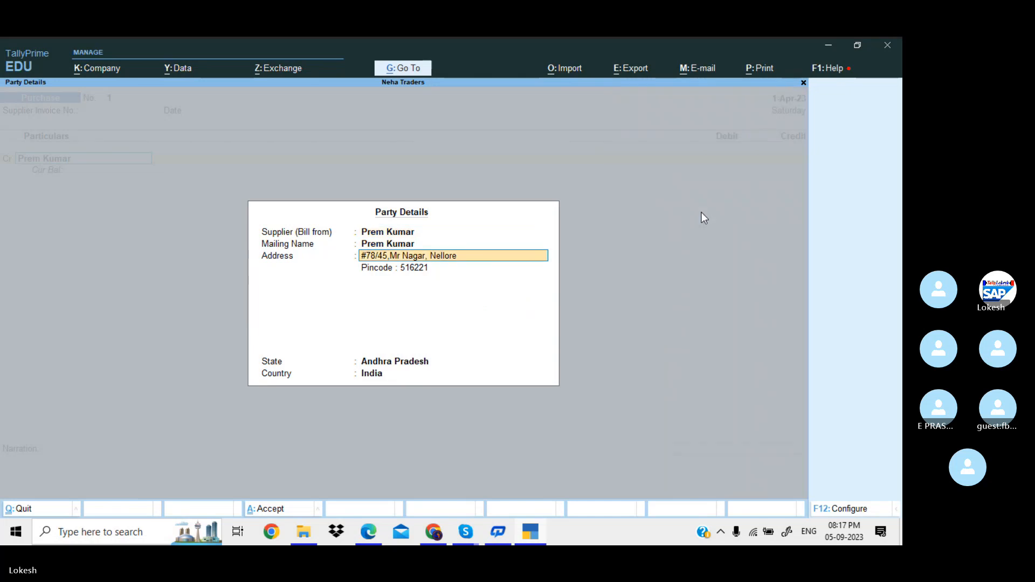
{"action": "key", "text": "Return"}
{"action": "key", "text": "Return"}
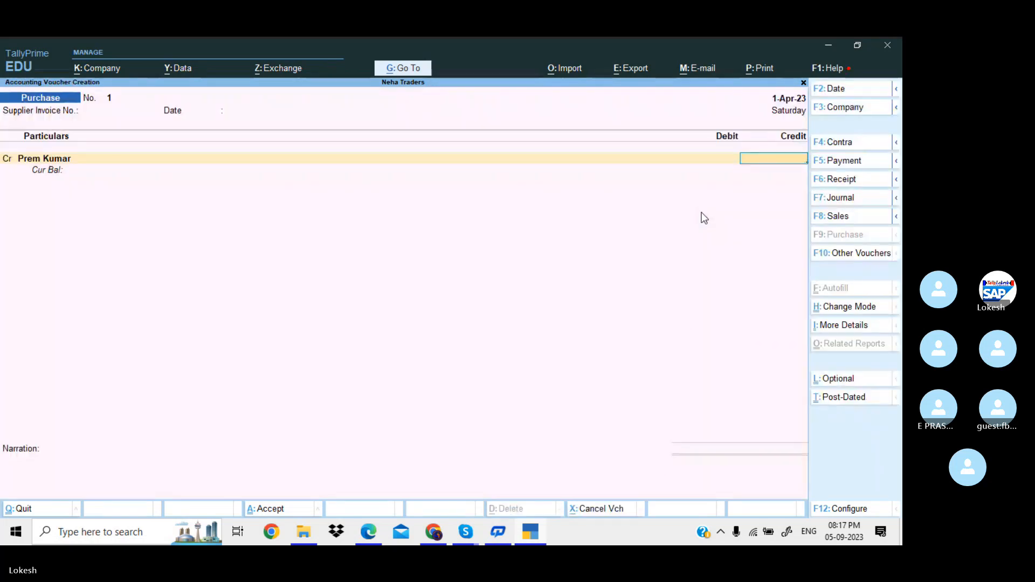
{"action": "key", "text": "alt+Tab"}
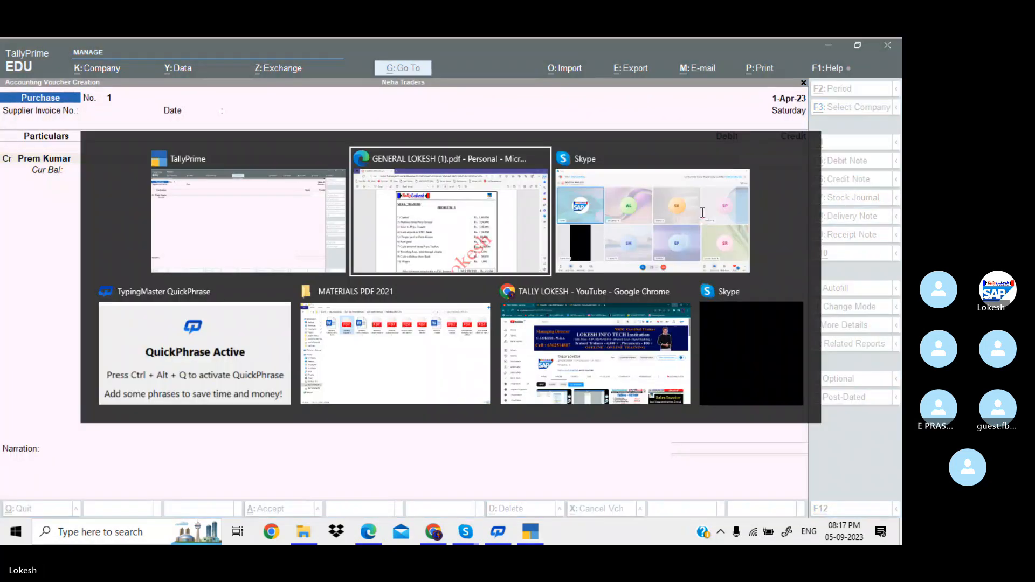
{"action": "key", "text": "alt+Tab"}
{"action": "type", "text": "250000"}
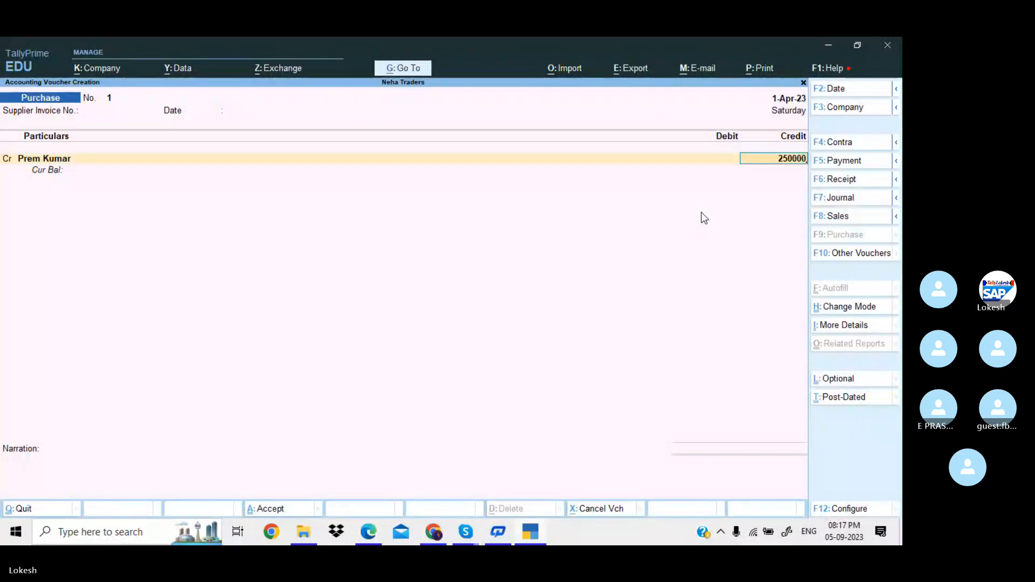
{"action": "key", "text": "Return"}
Debit Purchase 2,50,000 and finish the voucher without a narration.
{"action": "key", "text": "Return"}
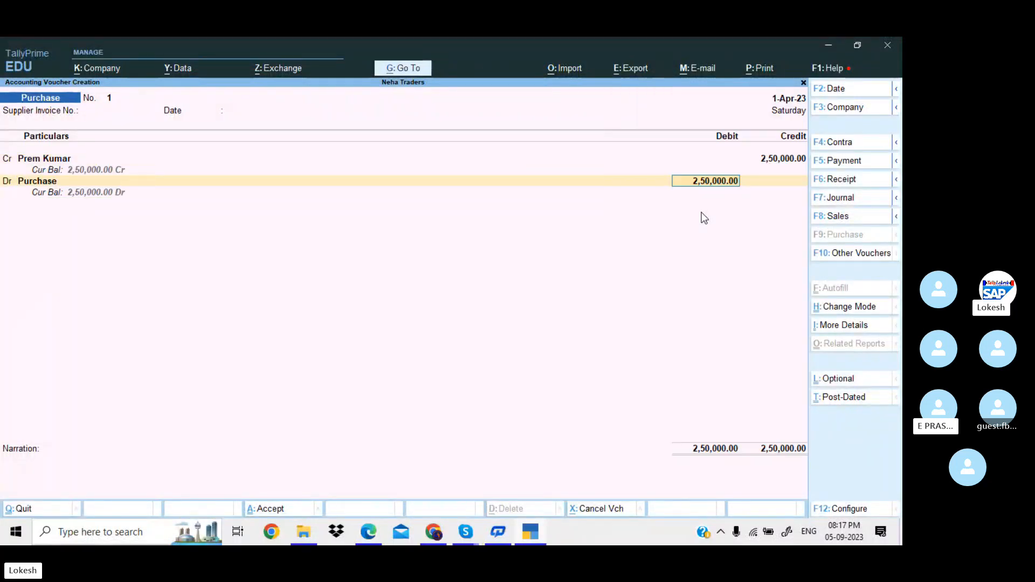
{"action": "key", "text": "Return"}
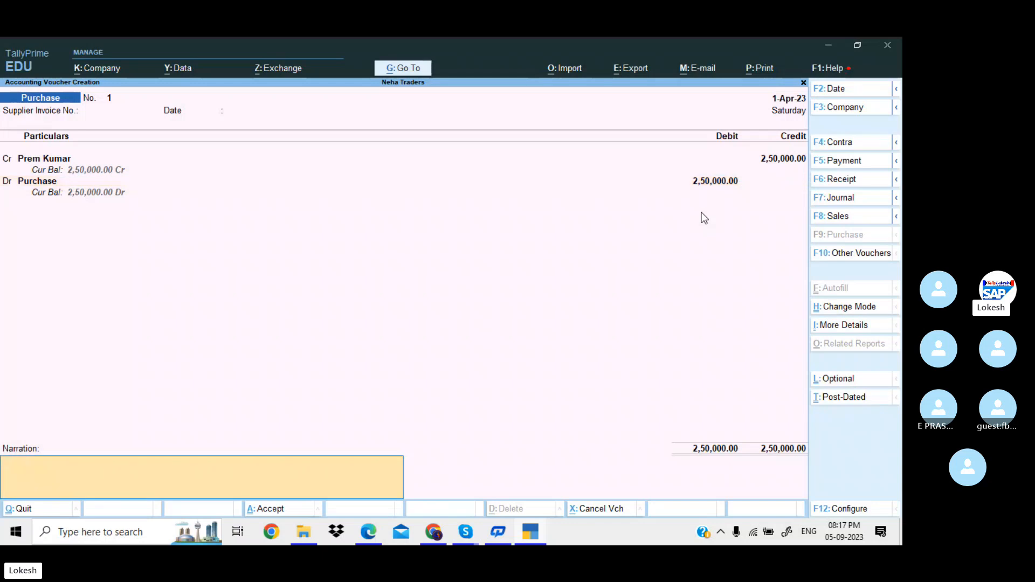
{"action": "key", "text": "Return"}
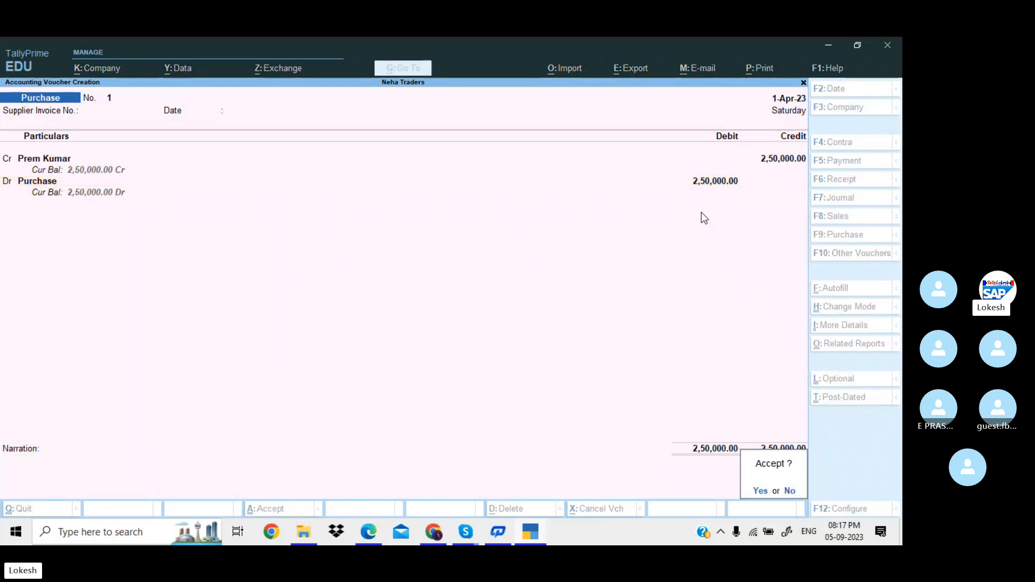
{"action": "key", "text": "Return"}
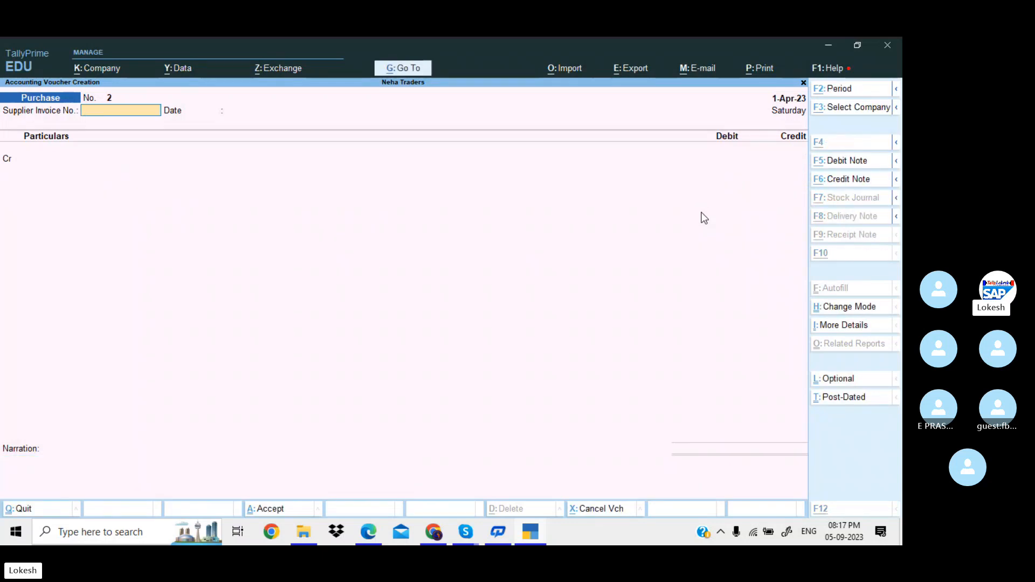
{"action": "key", "text": "alt+Tab"}
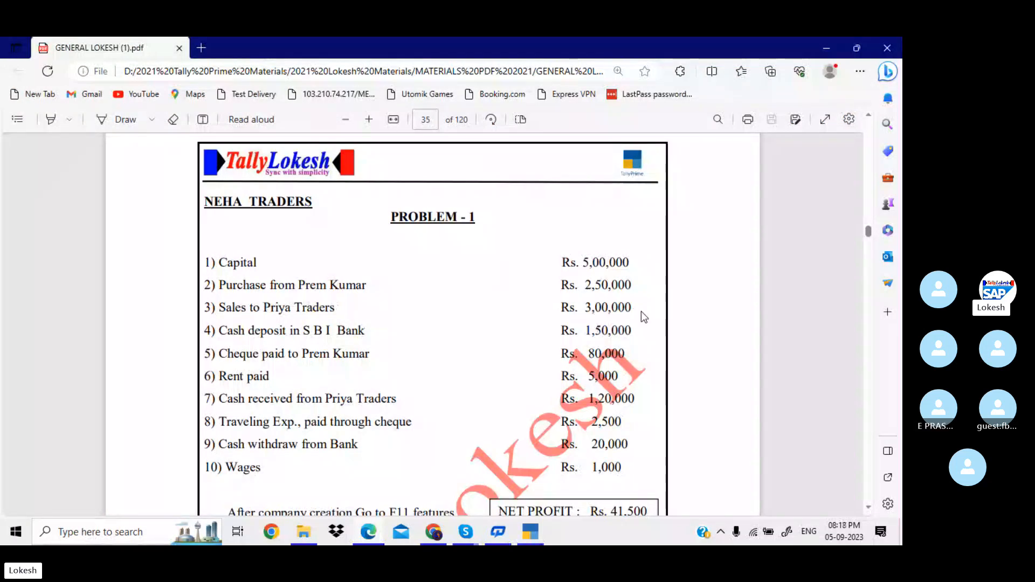
Start Sales voucher 1 in As Voucher mode and check the sale in the PDF.
{"action": "key", "text": "alt+Tab"}
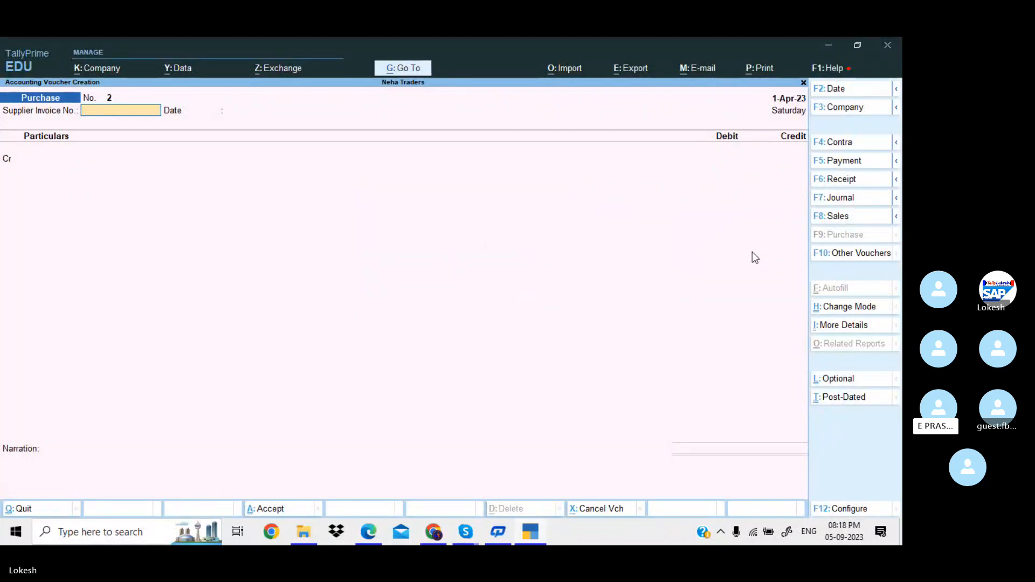
{"action": "left_click", "coordinate": [838, 222]}
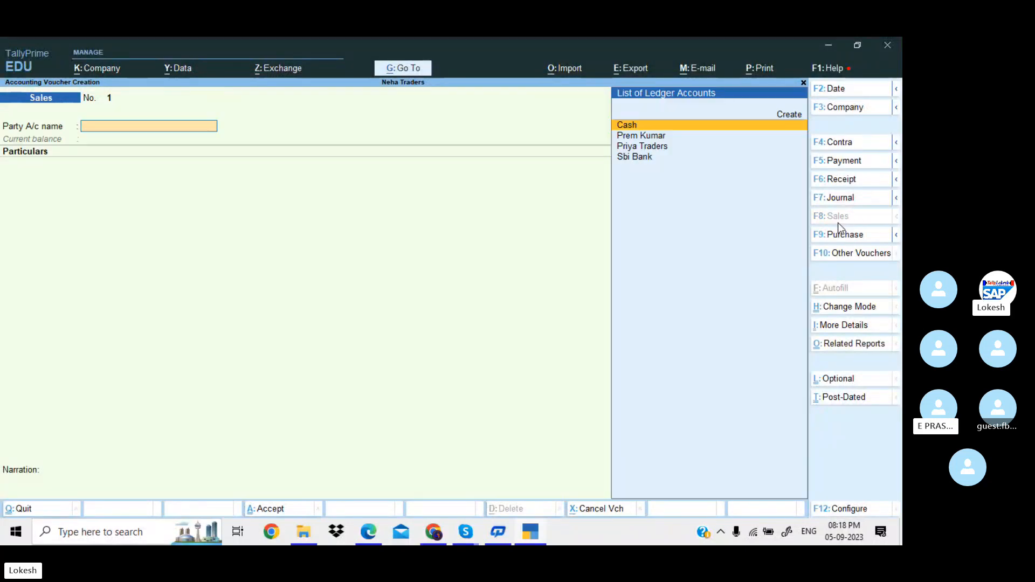
{"action": "left_click", "coordinate": [854, 306]}
{"action": "key", "text": "Down"}
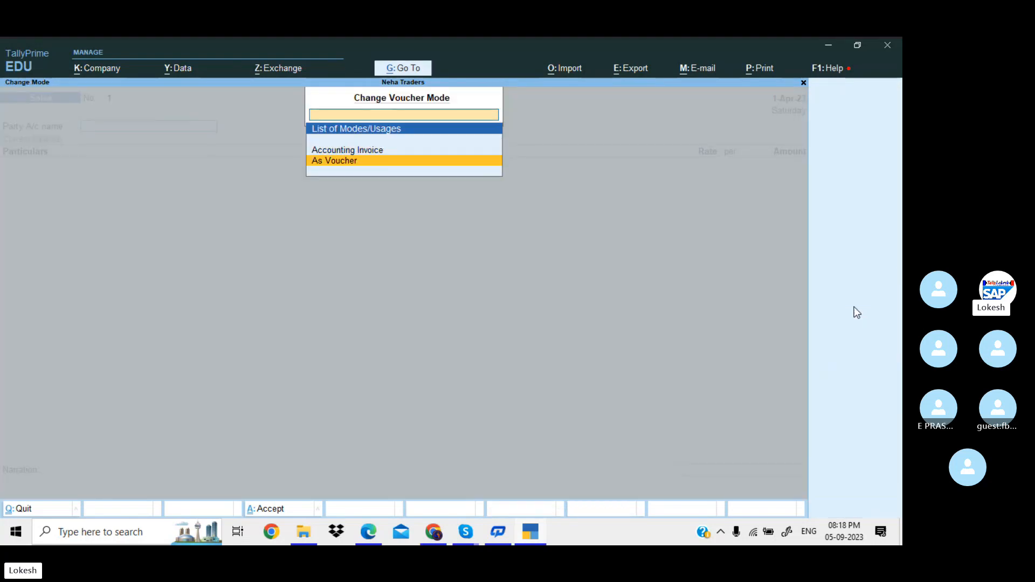
{"action": "key", "text": "Return"}
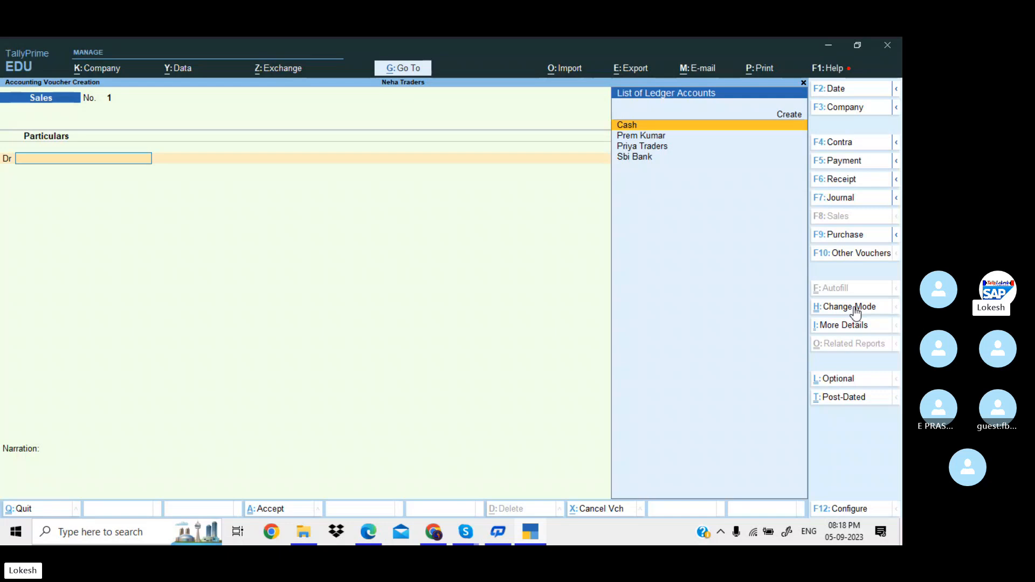
{"action": "key", "text": "alt+Tab"}
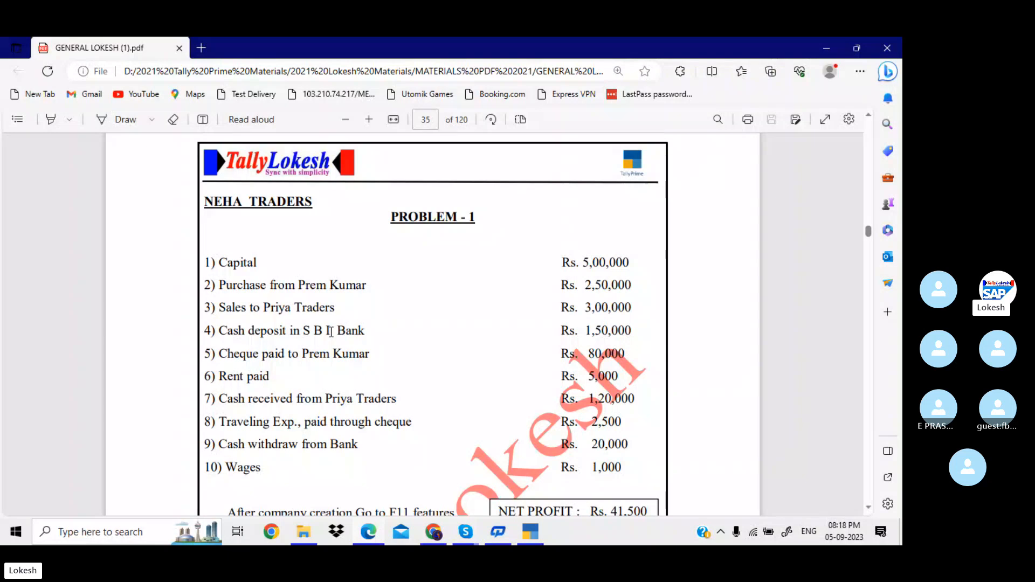
{"action": "key", "text": "alt+Tab"}
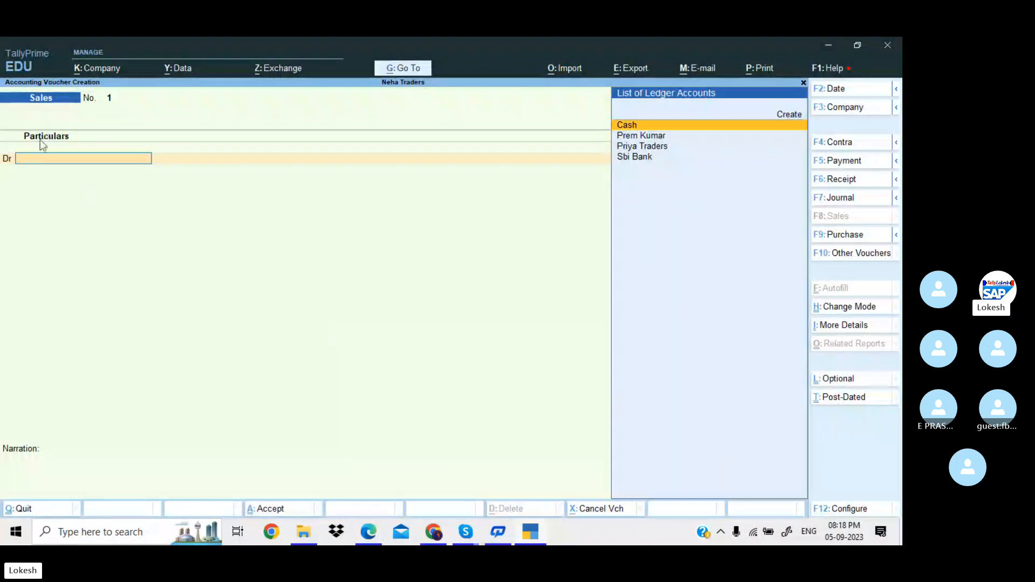
Debit Priya Traders with 3000, skipping the dispatch and party details.
{"action": "key", "text": "Down"}
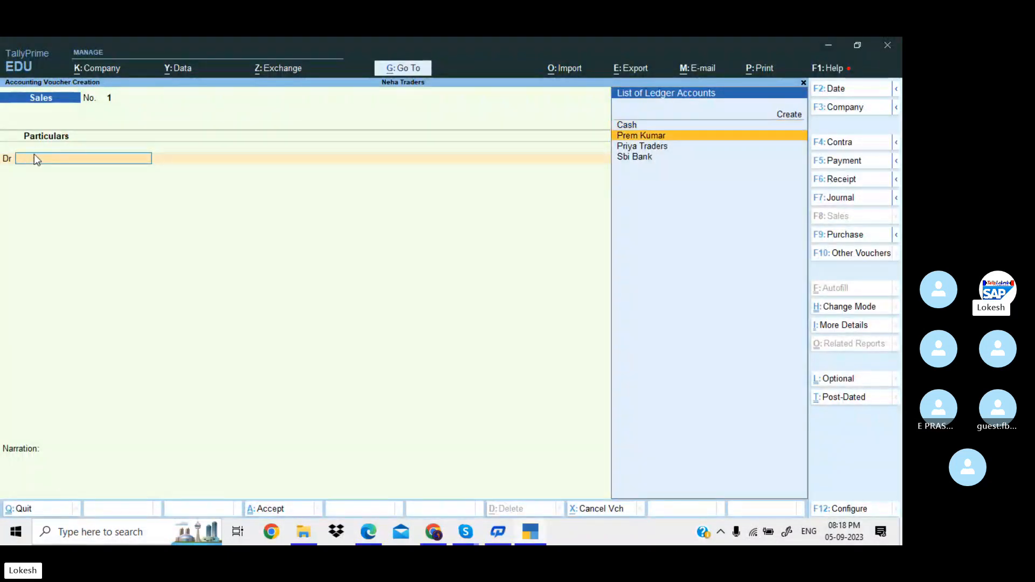
{"action": "key", "text": "Down"}
{"action": "key", "text": "Return"}
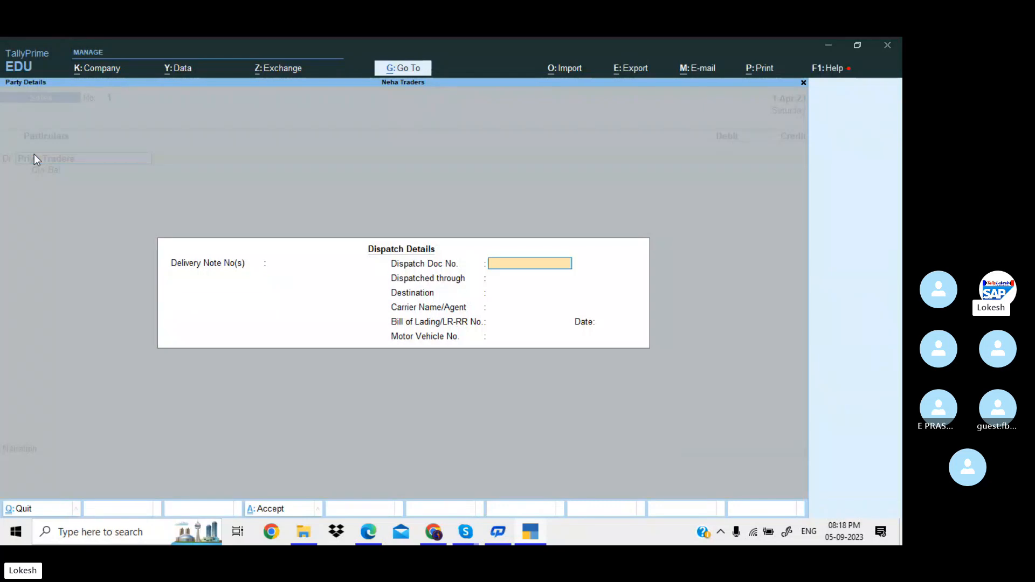
{"action": "key", "text": "Return"}
{"action": "key", "text": "Return"}
{"action": "key", "text": "Return"}
{"action": "key", "text": "Return"}
{"action": "key", "text": "Return"}
{"action": "key", "text": "Return"}
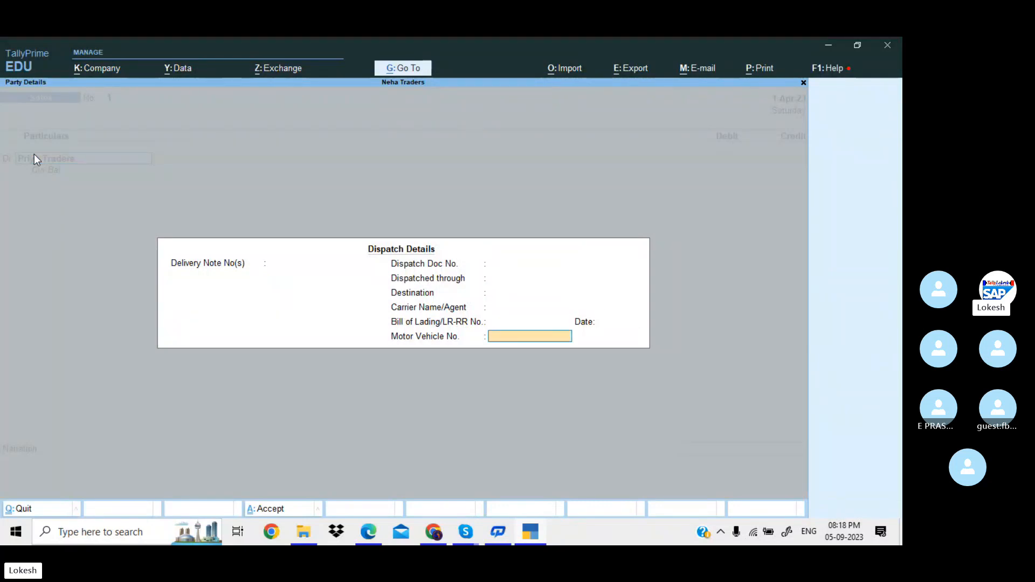
{"action": "key", "text": "Return"}
{"action": "key", "text": "Return"}
{"action": "key", "text": "Return"}
{"action": "key", "text": "Return"}
{"action": "key", "text": "Return"}
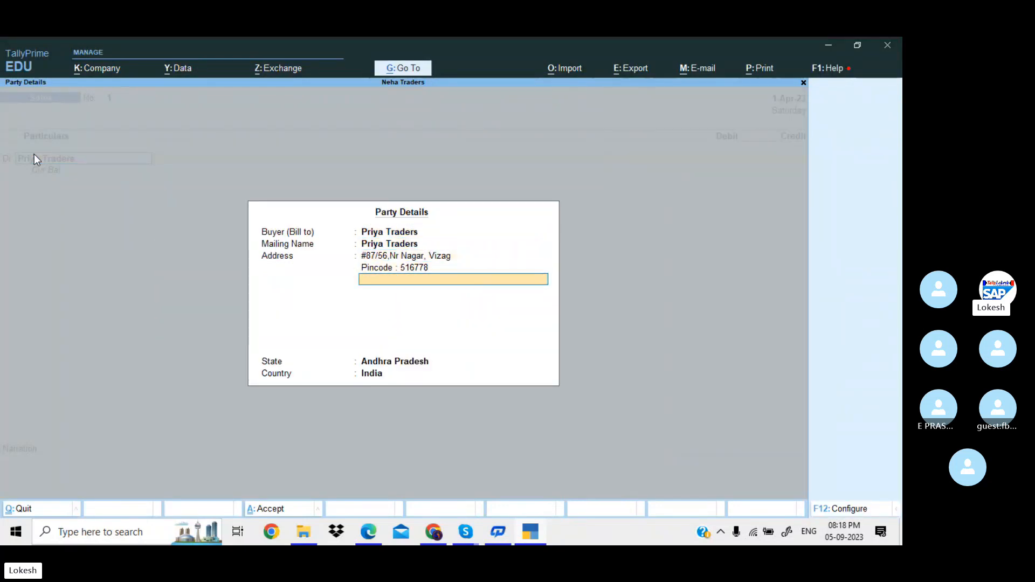
{"action": "key", "text": "Return"}
{"action": "key", "text": "Return"}
{"action": "key", "text": "Return"}
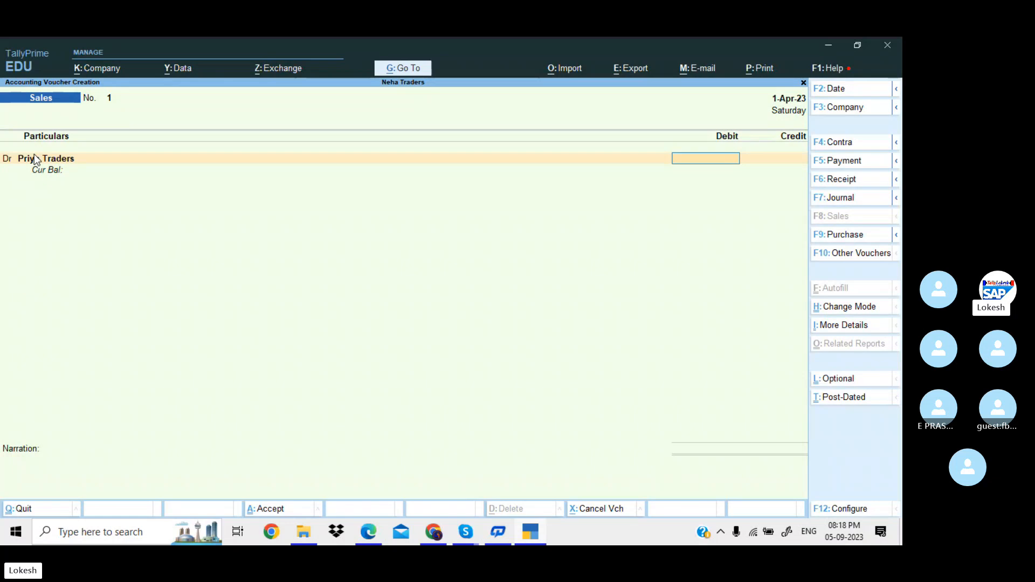
{"action": "type", "text": "3000"}
{"action": "key", "text": "Return"}
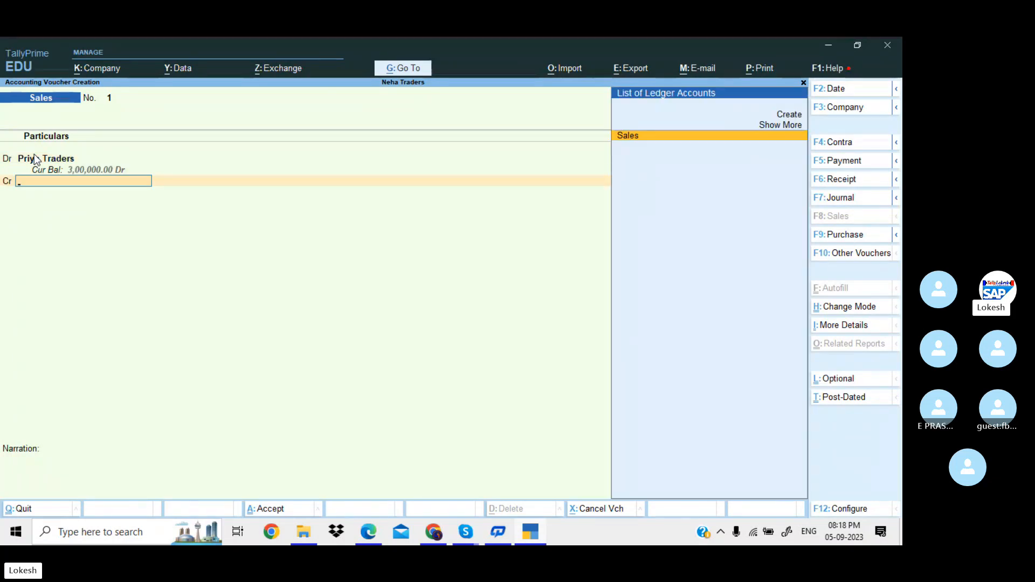
Credit Sales for the same amount and save Sales voucher 1.
{"action": "key", "text": "Return"}
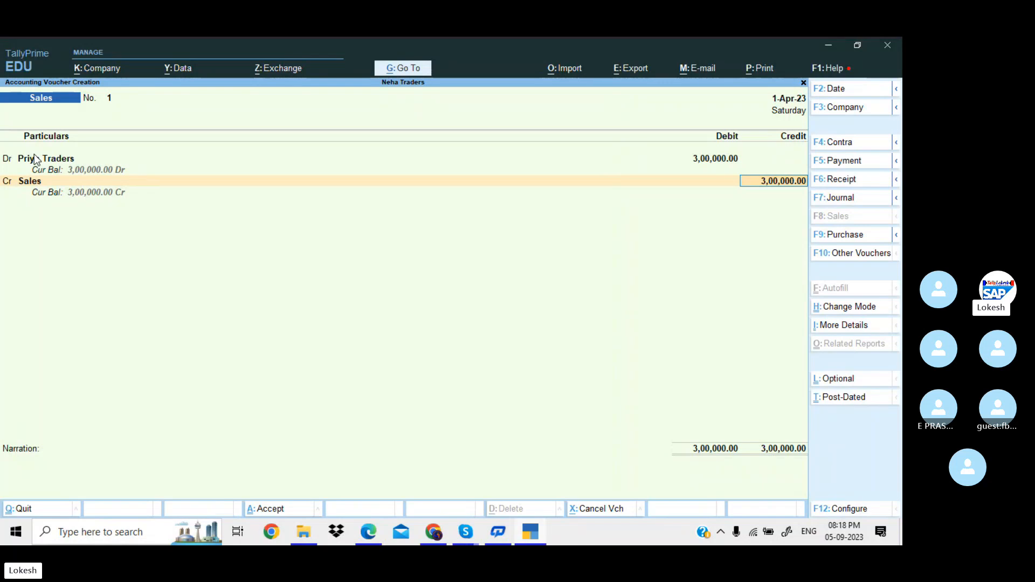
{"action": "key", "text": "Return"}
{"action": "key", "text": "Return"}
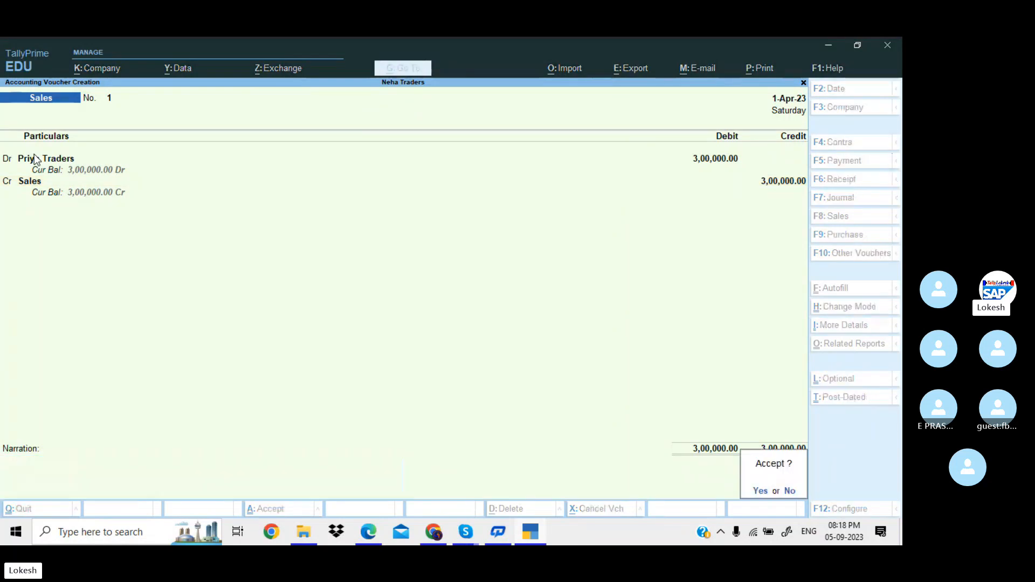
{"action": "key", "text": "Return"}
{"action": "key", "text": "alt+Tab"}
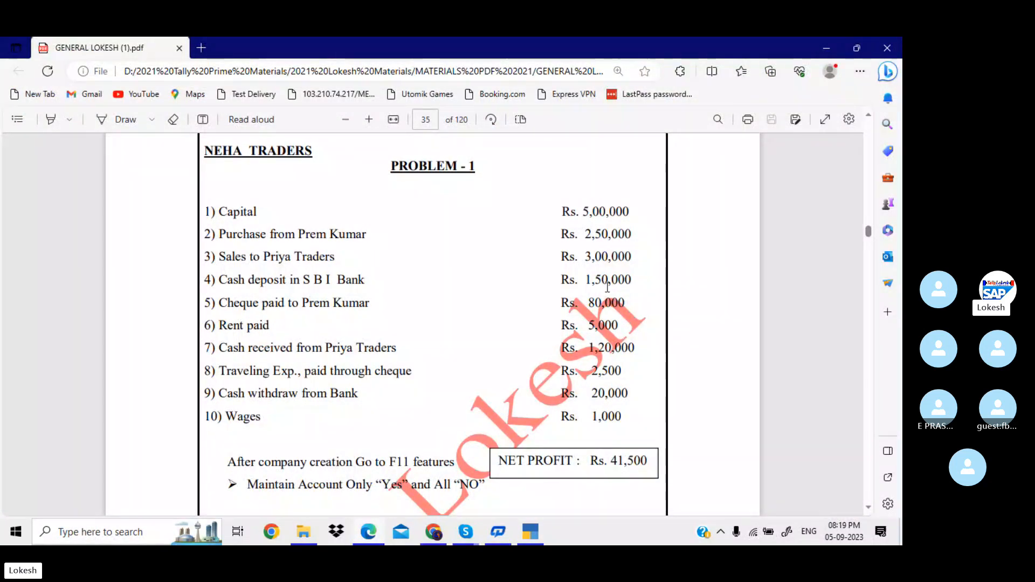
{"action": "key", "text": "alt+Tab"}
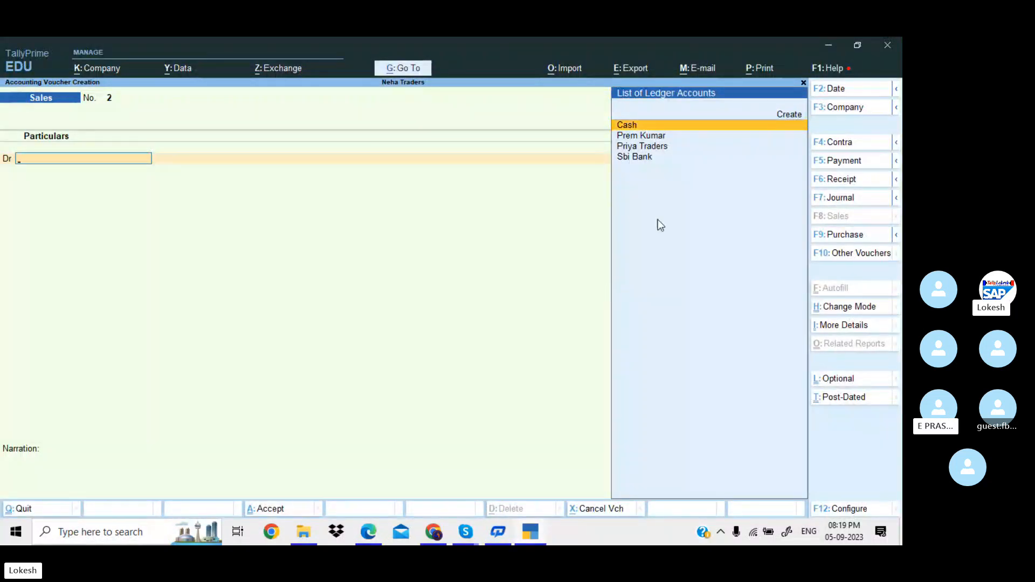
Start a Contra voucher and credit Cash 1,50,000 for the bank deposit.
{"action": "left_click", "coordinate": [849, 145]}
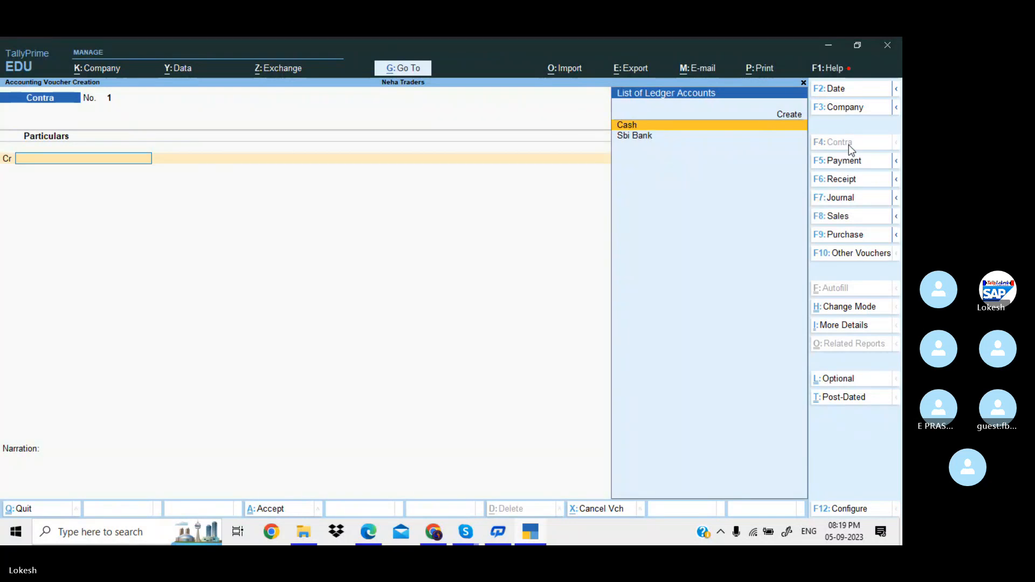
{"action": "key", "text": "alt+Tab"}
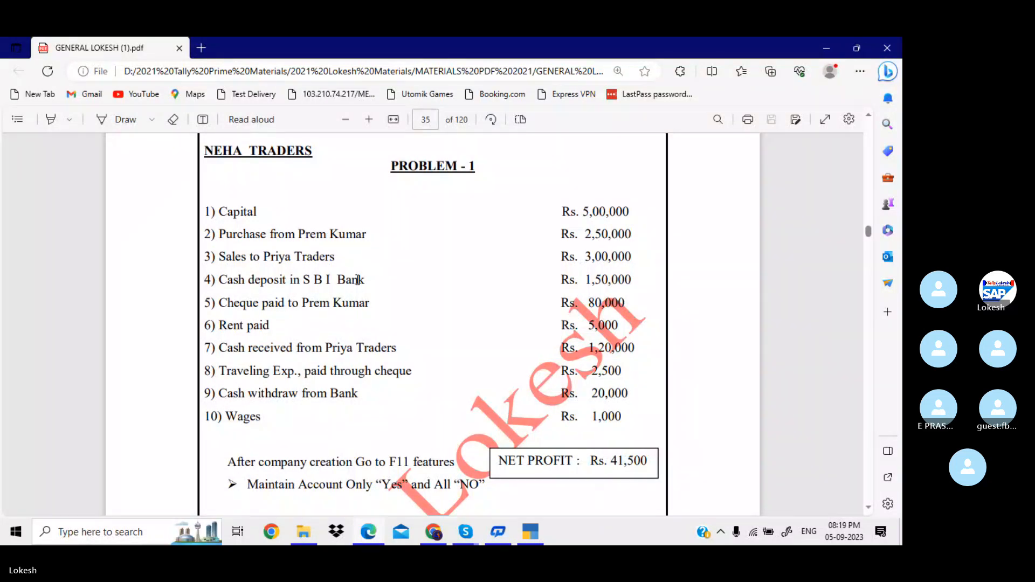
{"action": "key", "text": "alt+Tab"}
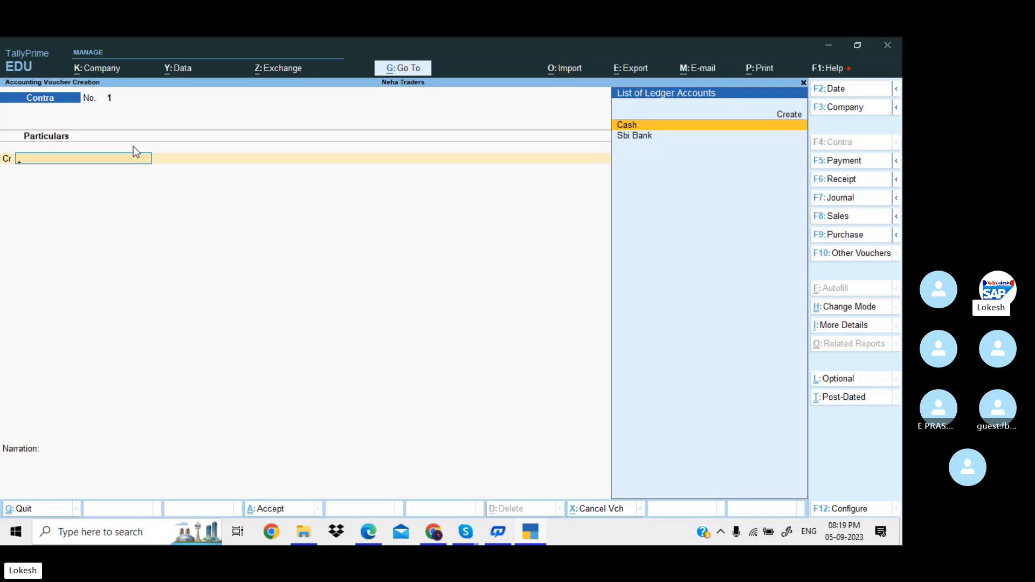
{"action": "key", "text": "Return"}
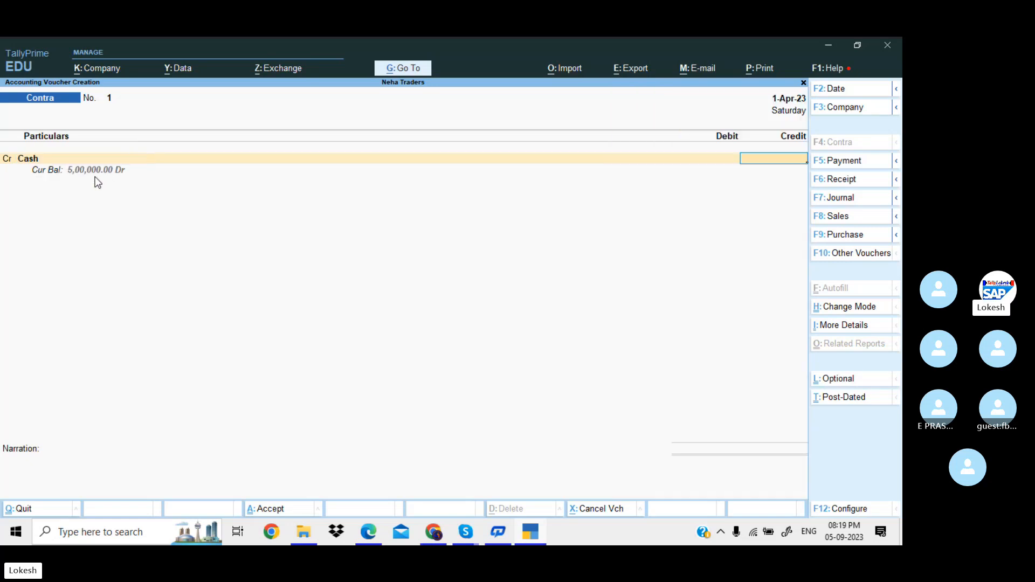
{"action": "key", "text": "alt+Tab"}
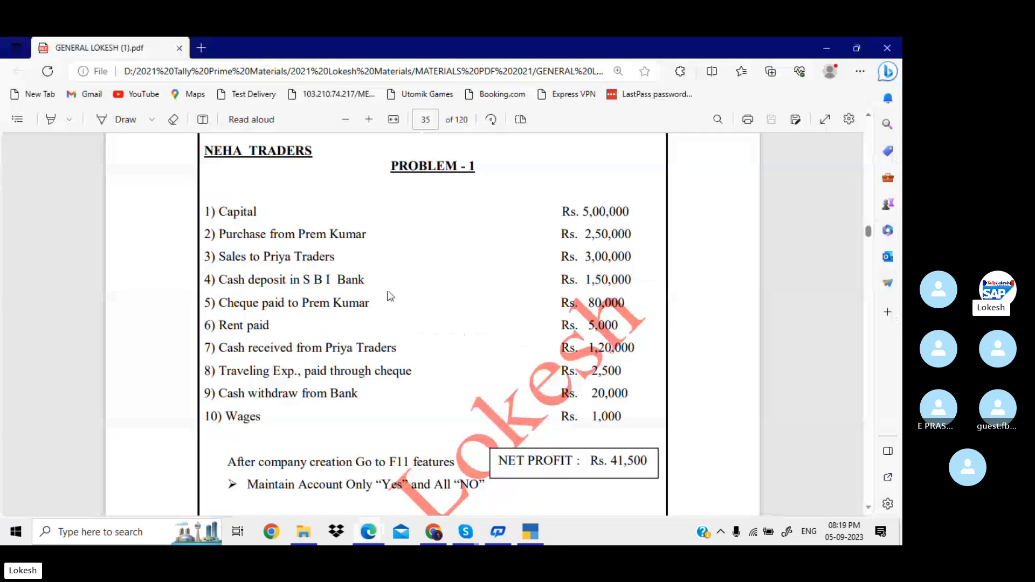
{"action": "key", "text": "alt+Tab"}
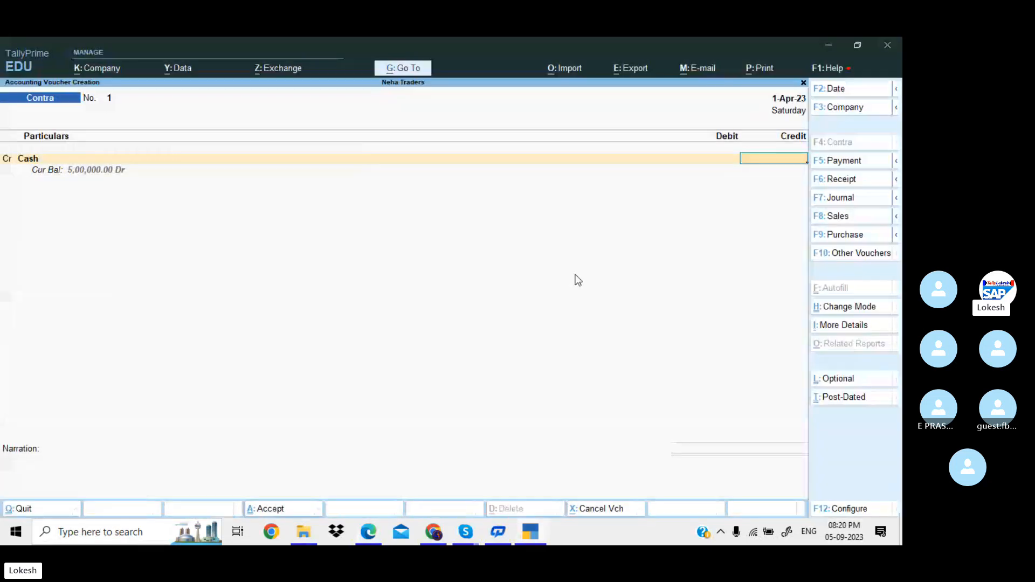
{"action": "type", "text": "50000"}
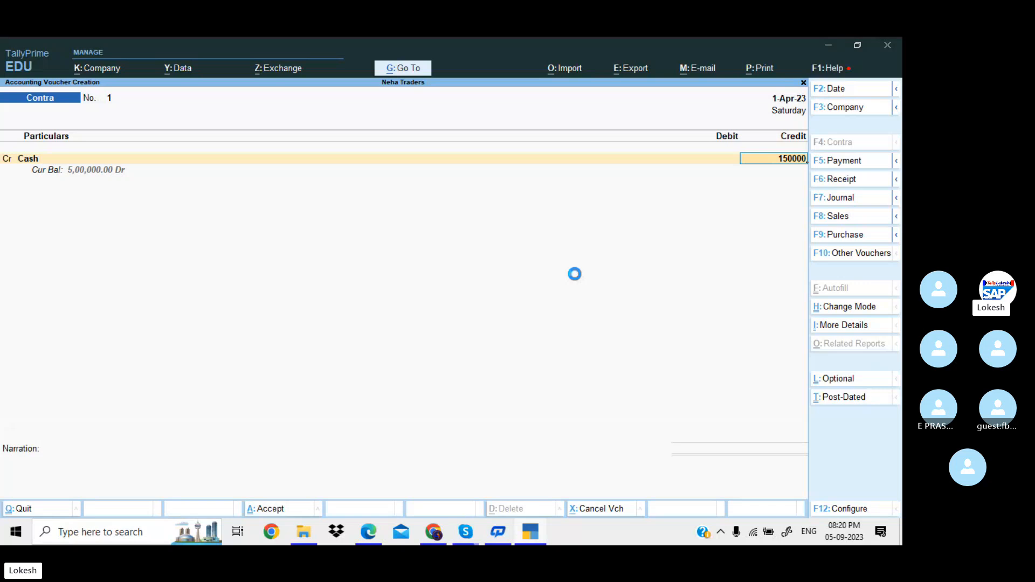
{"action": "key", "text": "Return"}
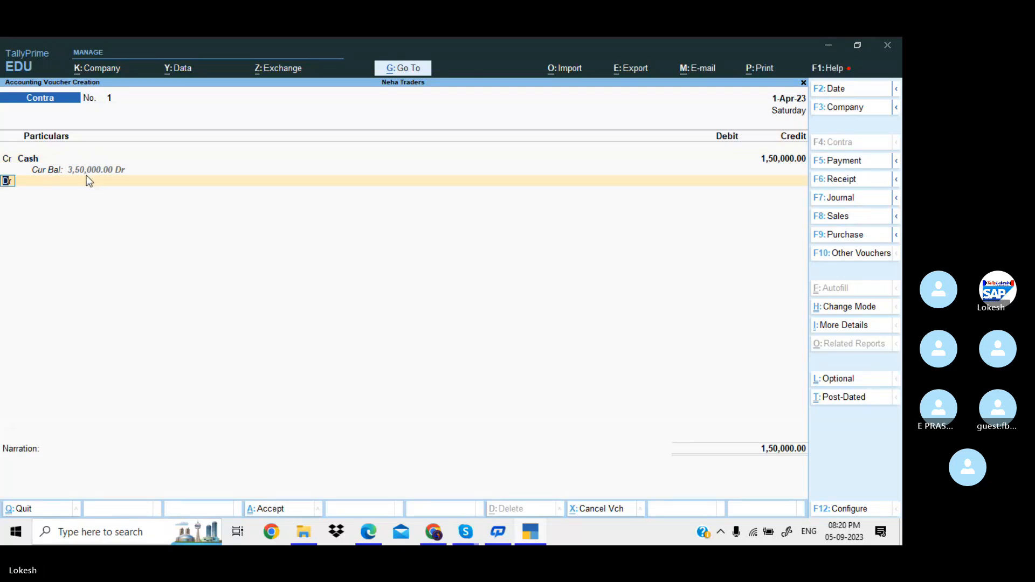
Debit Sbi Bank 1,50,000, skip the cash denominations, and save the contra voucher.
{"action": "key", "text": "Return"}
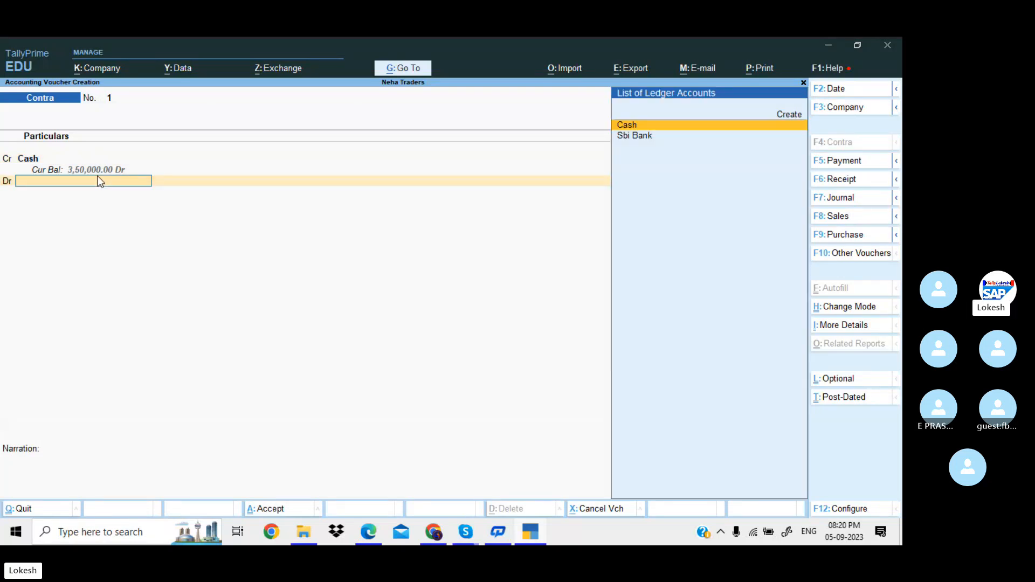
{"action": "key", "text": "Down"}
{"action": "key", "text": "Return"}
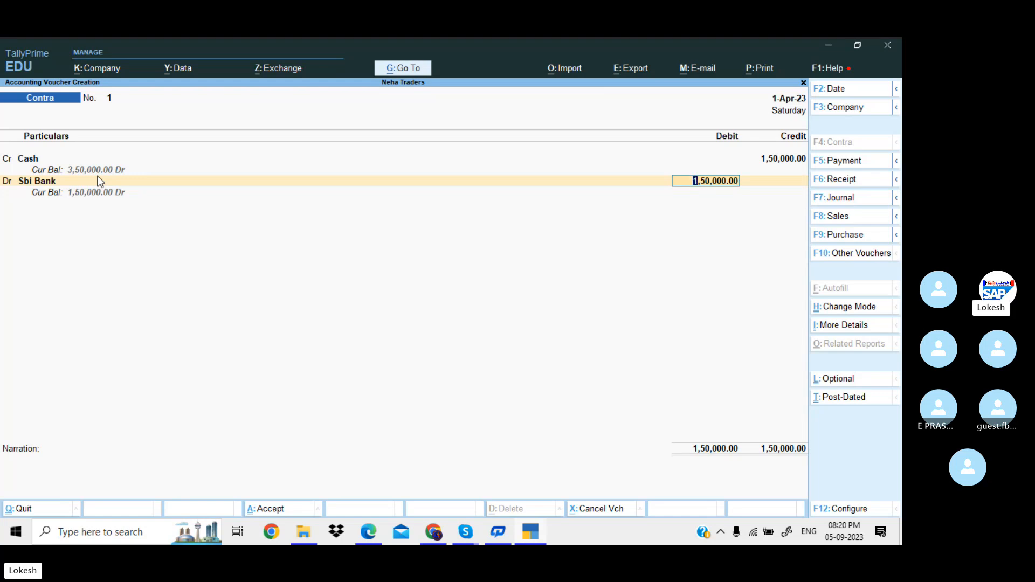
{"action": "key", "text": "Return"}
{"action": "key", "text": "Return"}
{"action": "key", "text": "Down"}
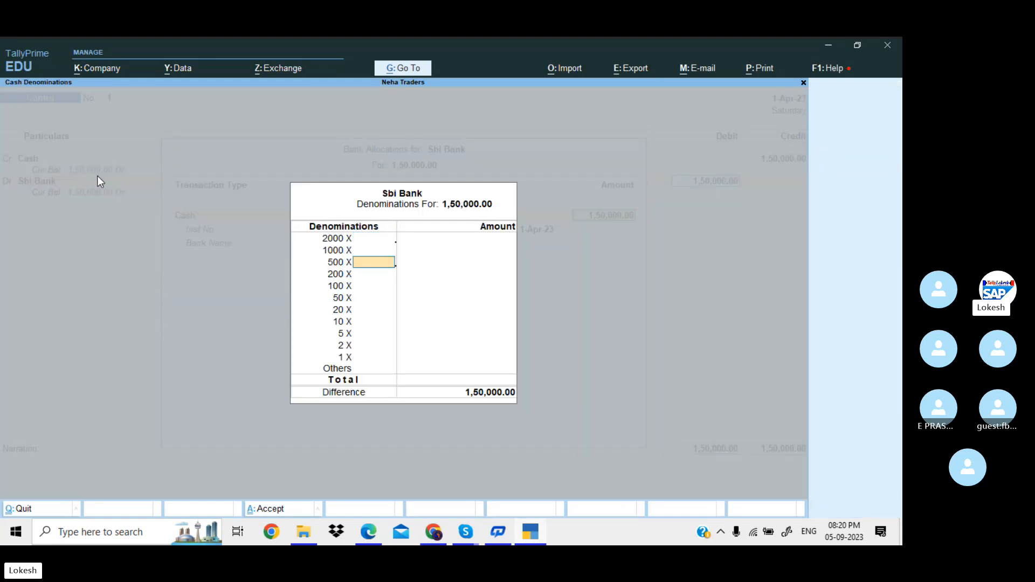
{"action": "key", "text": "Down"}
{"action": "key", "text": "Down"}
{"action": "key", "text": "Down"}
{"action": "key", "text": "Down"}
{"action": "key", "text": "Down"}
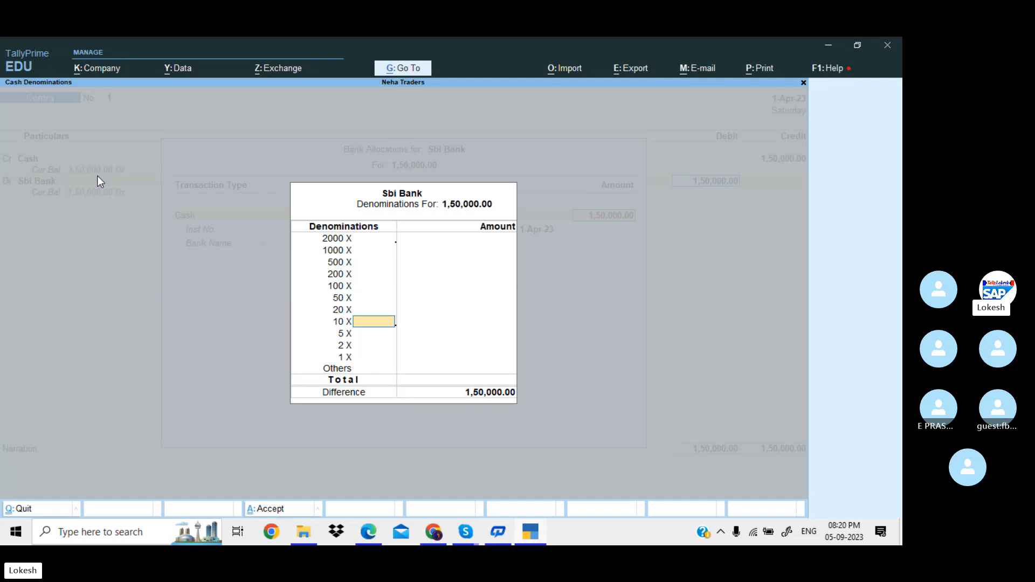
{"action": "key", "text": "Down"}
{"action": "key", "text": "Down"}
{"action": "key", "text": "Down"}
{"action": "key", "text": "Down"}
{"action": "key", "text": "Return"}
{"action": "key", "text": "Return"}
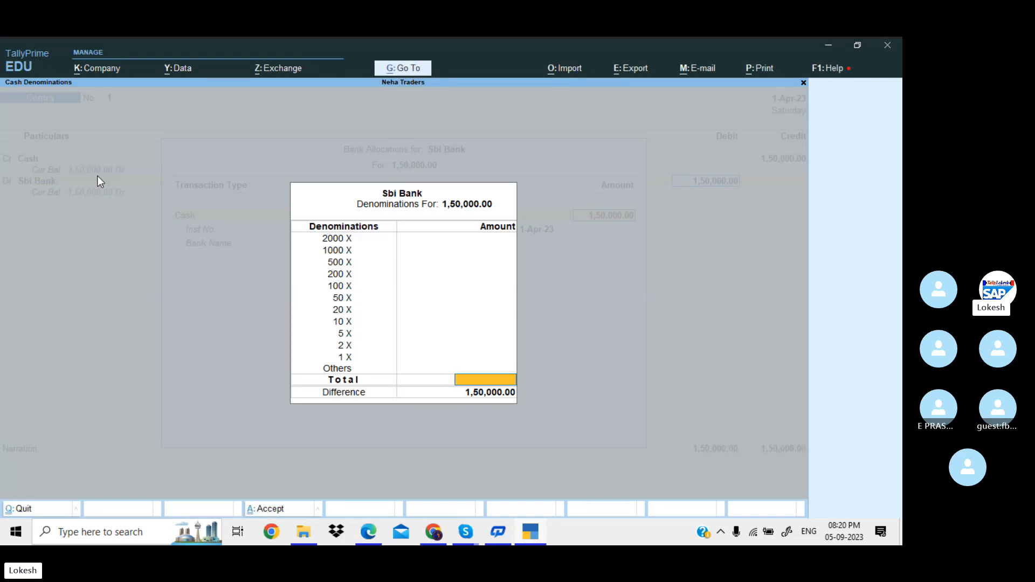
{"action": "key", "text": "Return"}
{"action": "key", "text": "Return"}
{"action": "key", "text": "Return"}
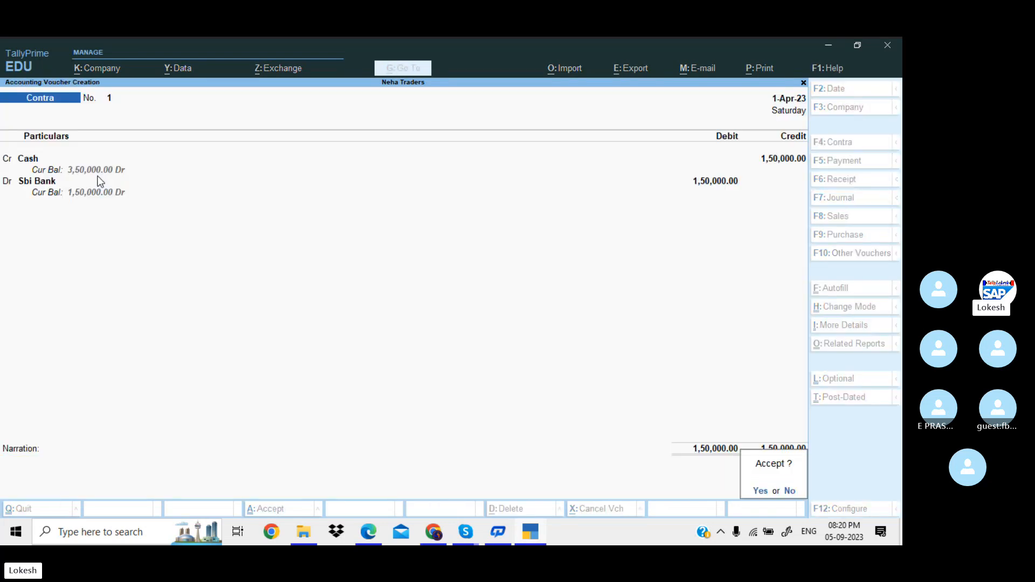
{"action": "key", "text": "Return"}
{"action": "key", "text": "alt+Tab"}
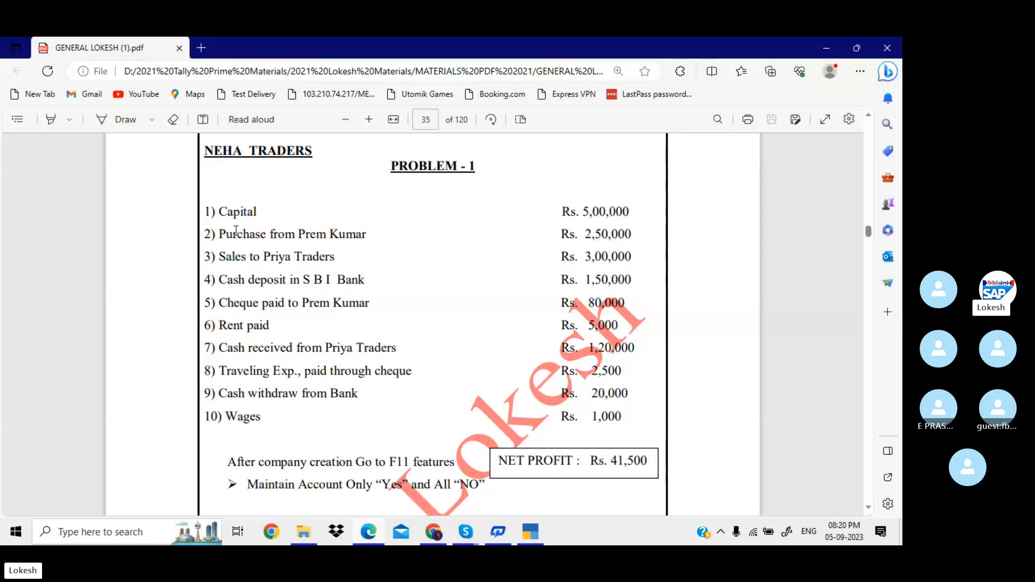
Highlight transaction 5 in the PDF, the 80,000 cheque paid to the supplier.
{"action": "left_click_drag", "start_coordinate": [232, 234], "coordinate": [484, 244]}
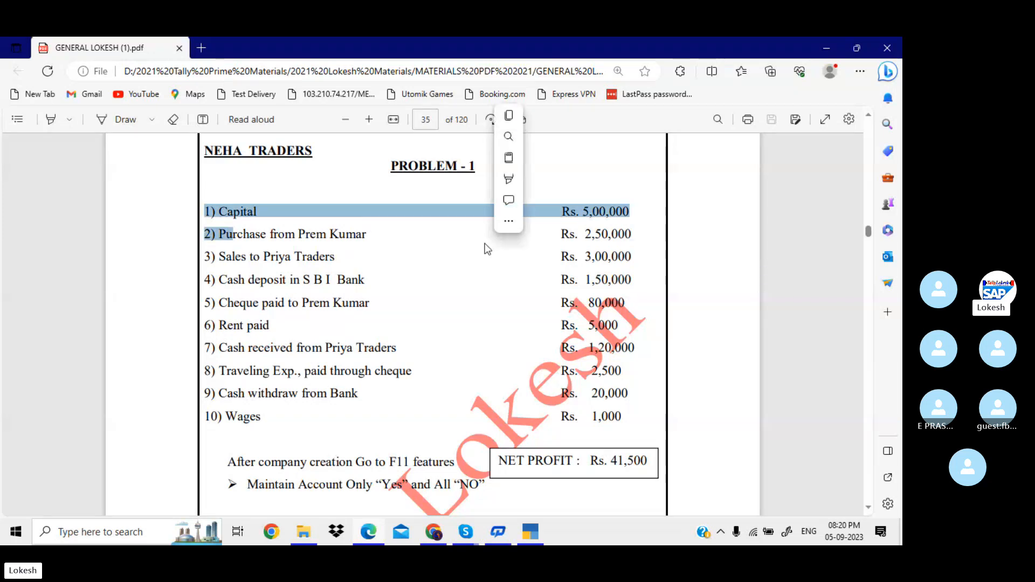
{"action": "left_click", "coordinate": [626, 233]}
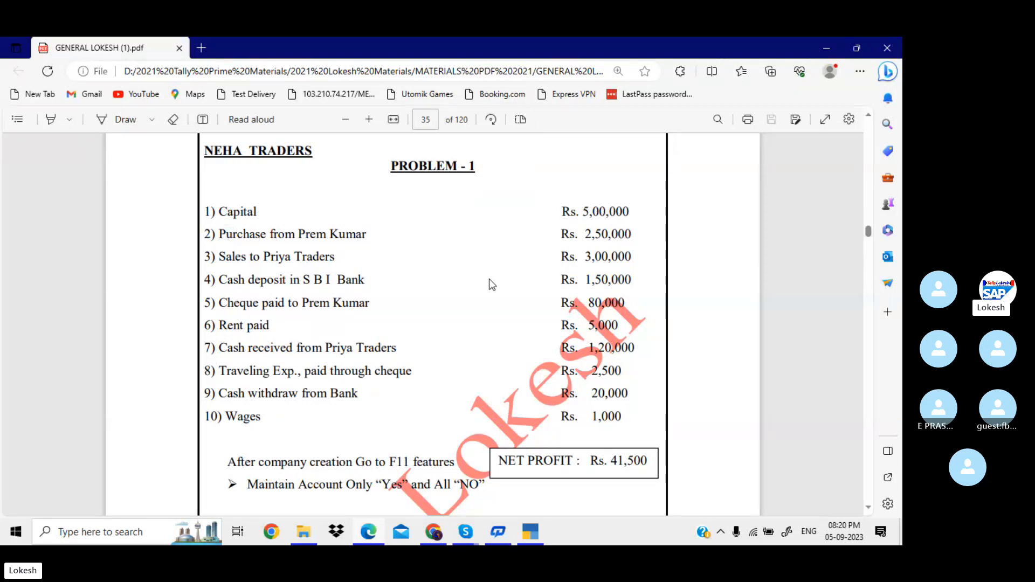
{"action": "left_click_drag", "start_coordinate": [589, 305], "coordinate": [627, 303]}
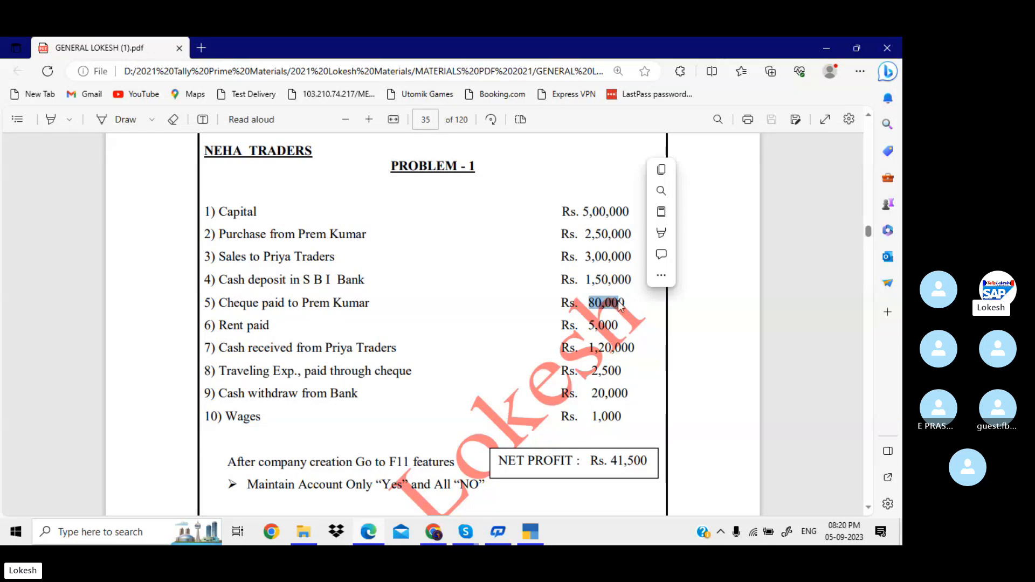
{"action": "left_click_drag", "start_coordinate": [219, 305], "coordinate": [372, 311]}
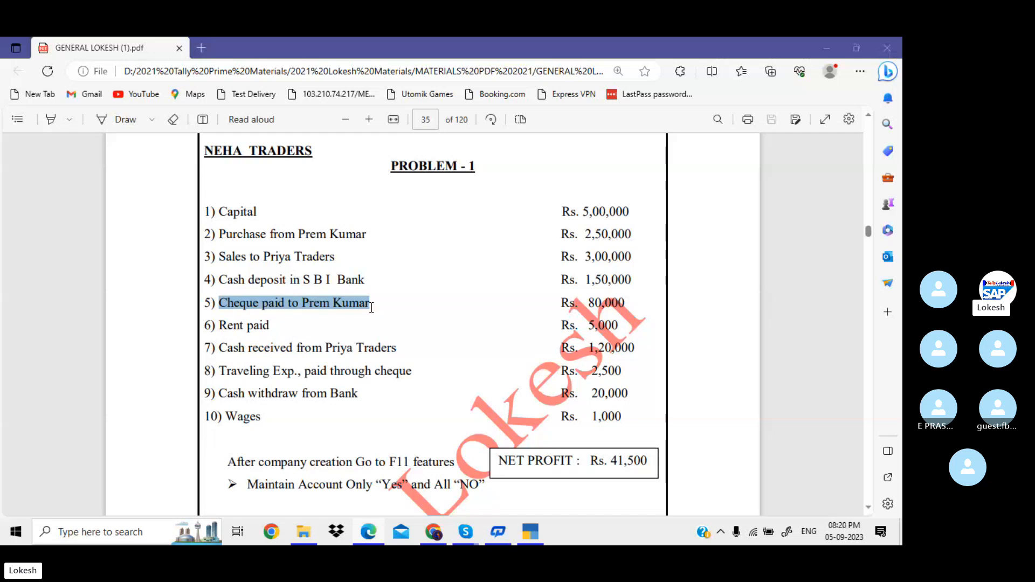
{"action": "key", "text": "alt+Tab"}
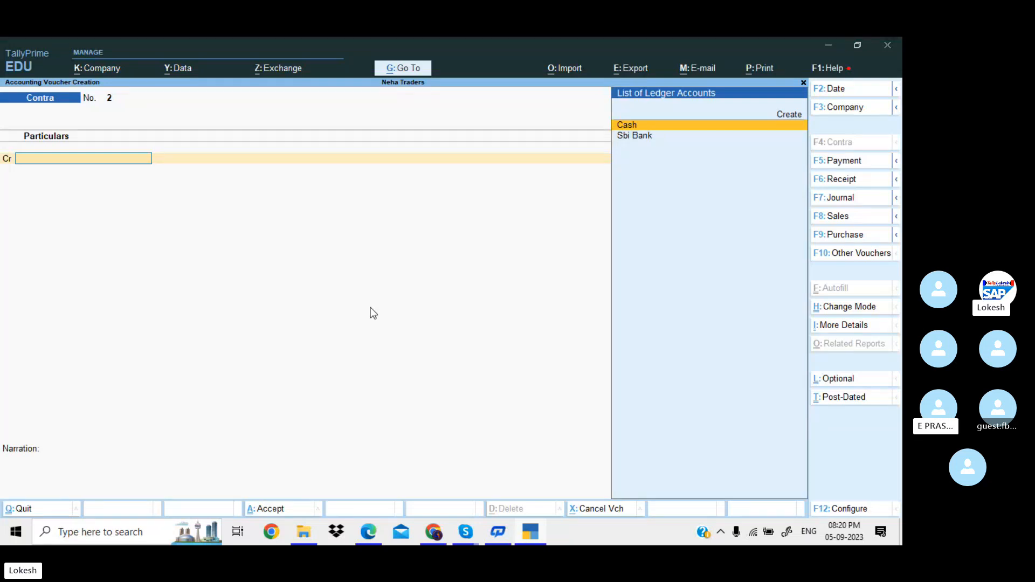
Start a Payment voucher debiting the supplier's ledger 80,000.
{"action": "left_click", "coordinate": [860, 162]}
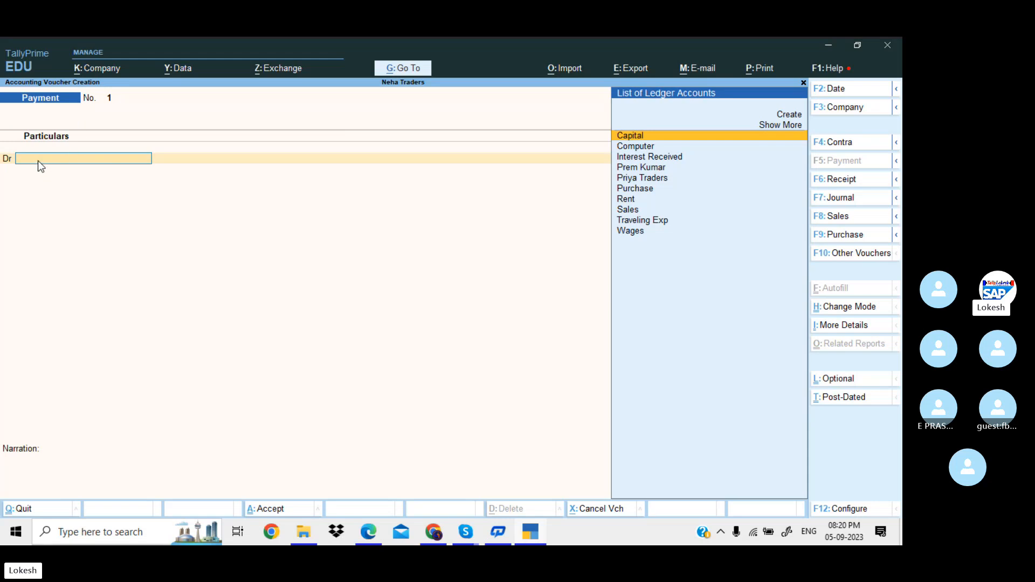
{"action": "type", "text": "pr"}
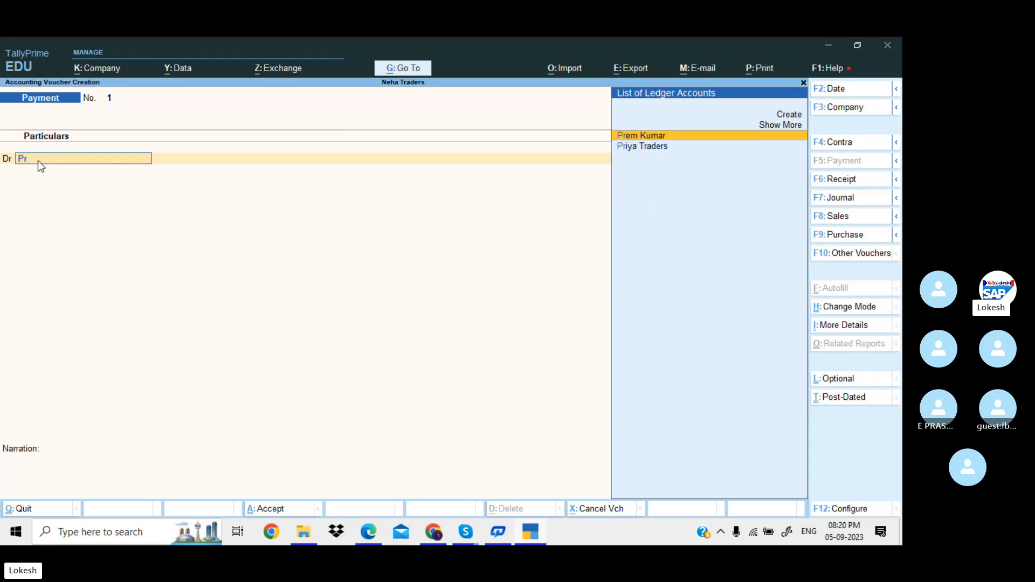
{"action": "key", "text": "Return"}
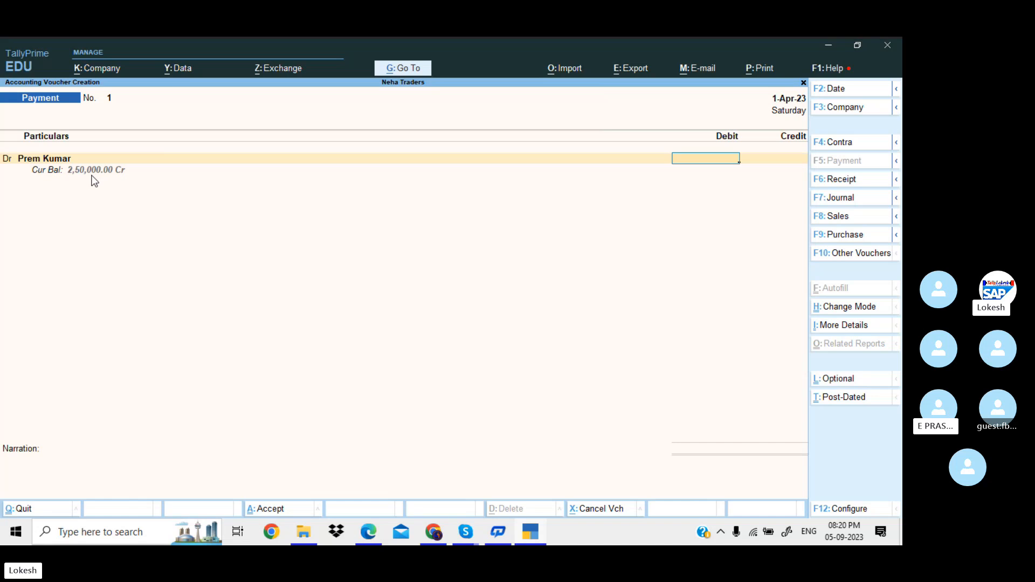
{"action": "type", "text": "80000"}
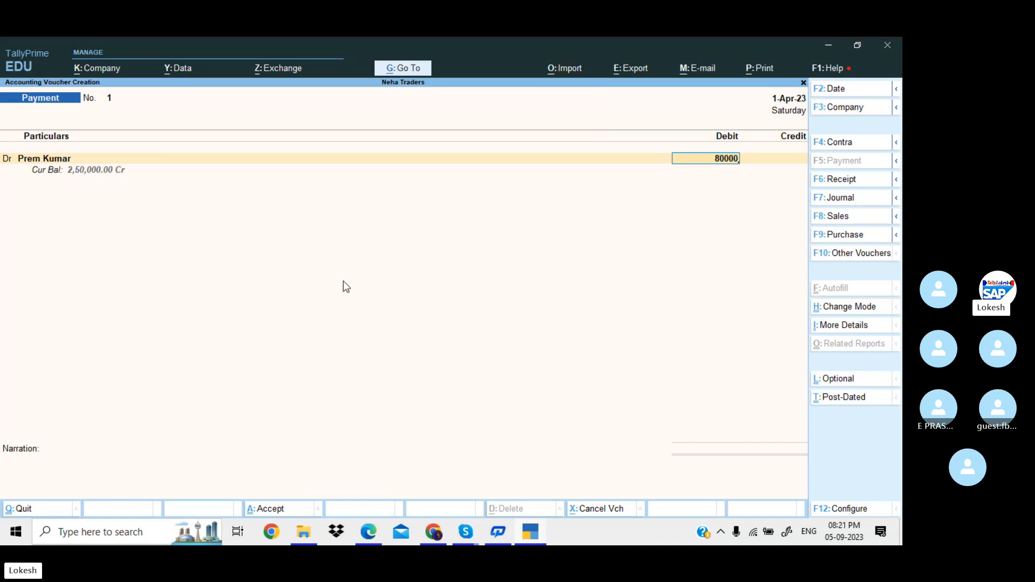
{"action": "key", "text": "Return"}
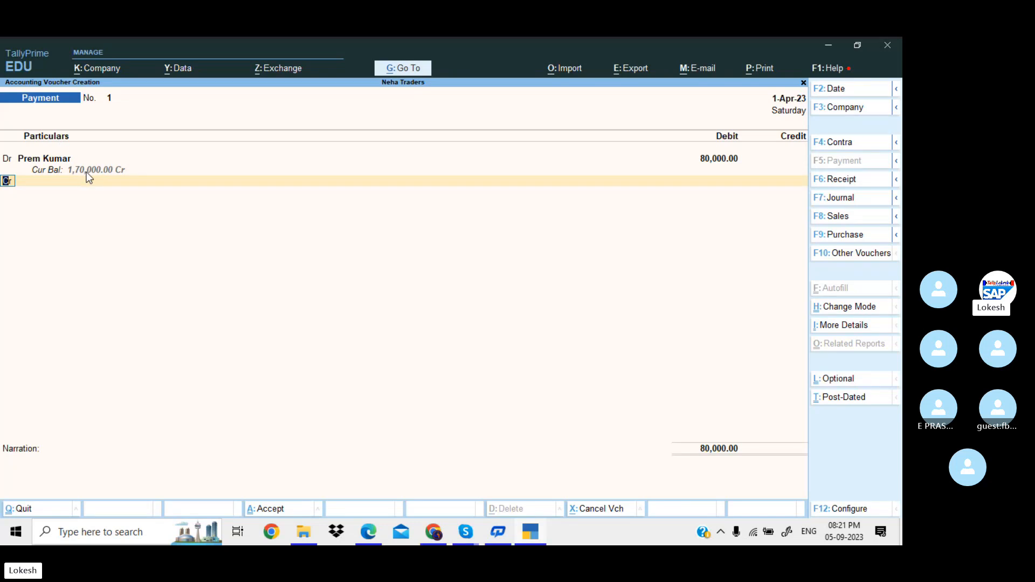
Credit Sbi Bank 80,000 with cheque bank allocation and no narration.
{"action": "key", "text": "Return"}
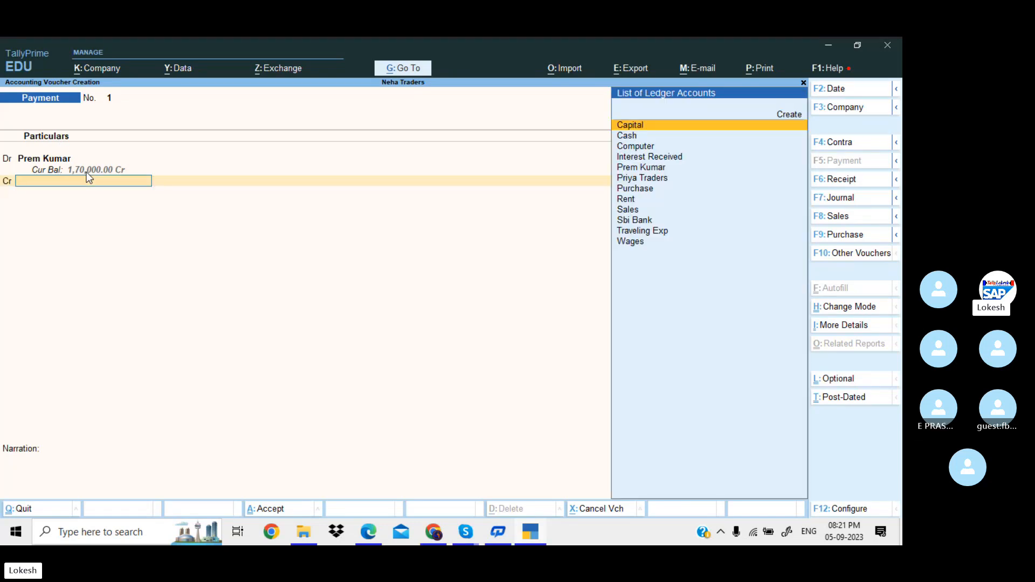
{"action": "type", "text": "Sb"}
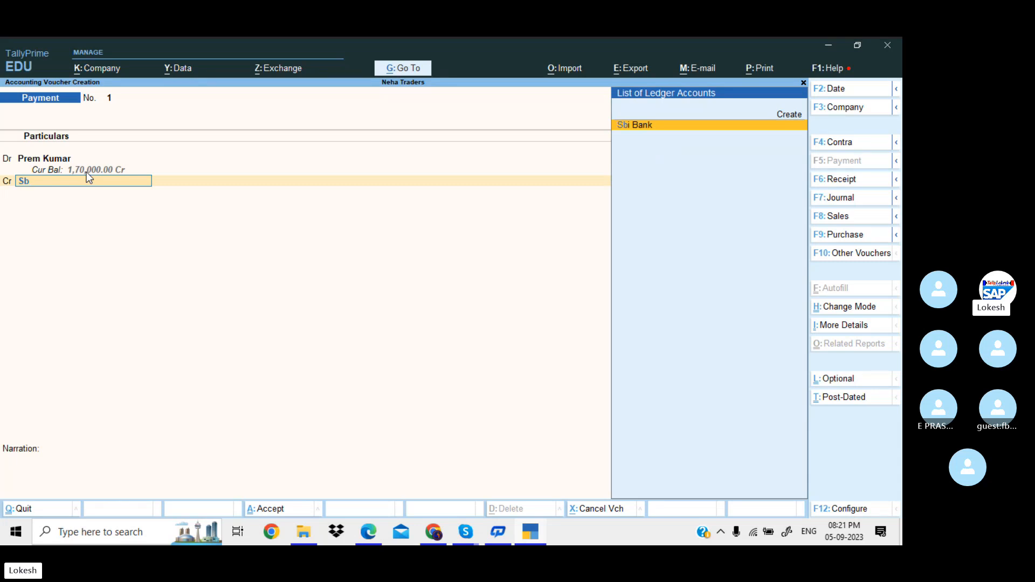
{"action": "key", "text": "Return"}
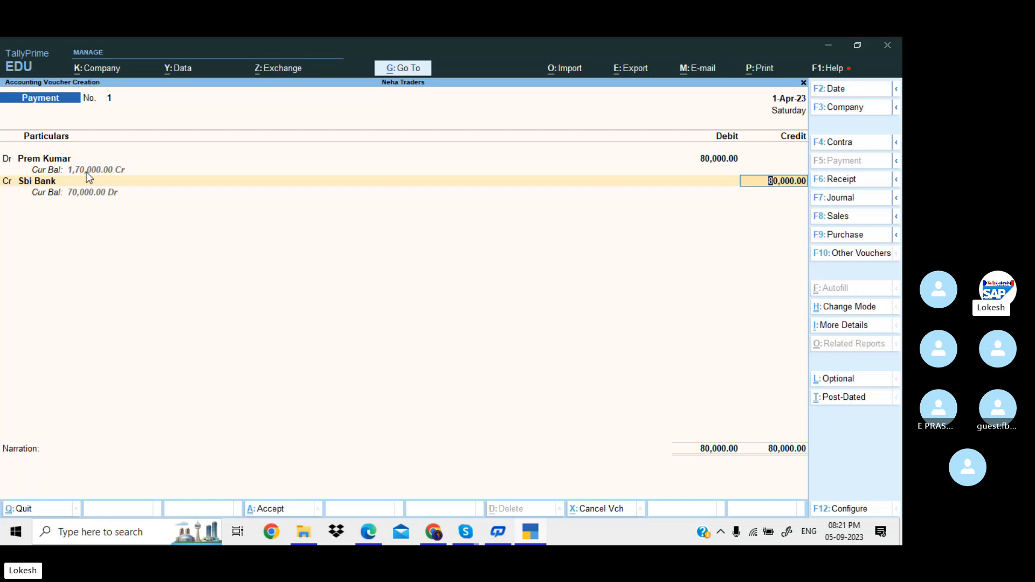
{"action": "key", "text": "Return"}
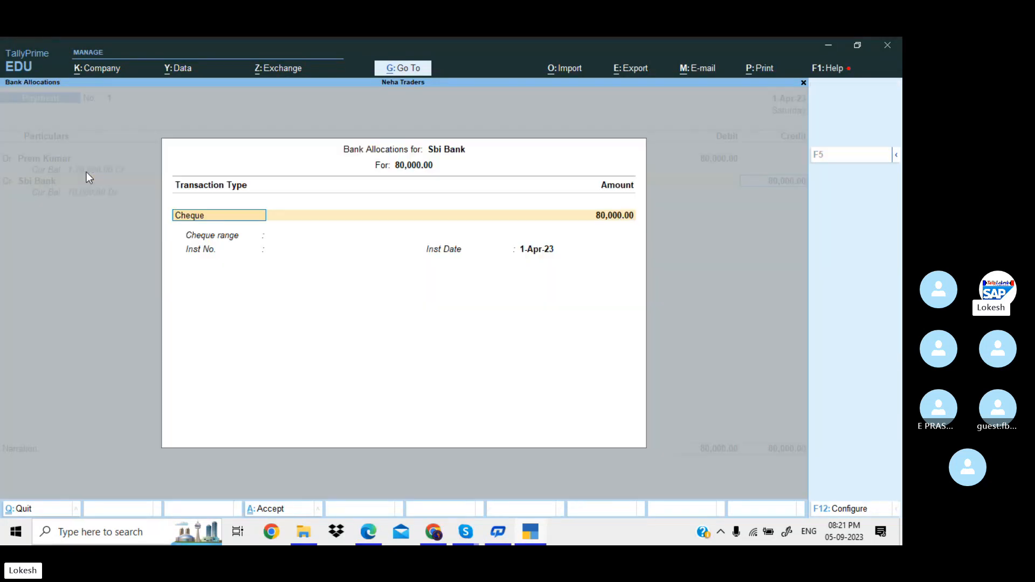
{"action": "key", "text": "Return"}
{"action": "key", "text": "Return"}
{"action": "key", "text": "Return"}
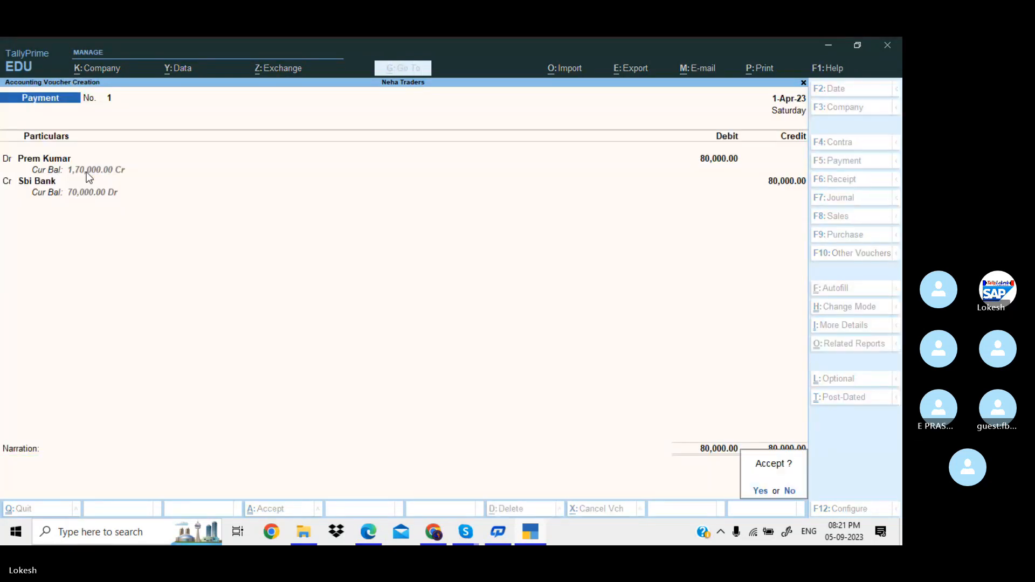
{"action": "key", "text": "Return"}
Save Payment voucher 1, then debit Rent 5,000 in Payment voucher 2.
{"action": "key", "text": "alt+Tab"}
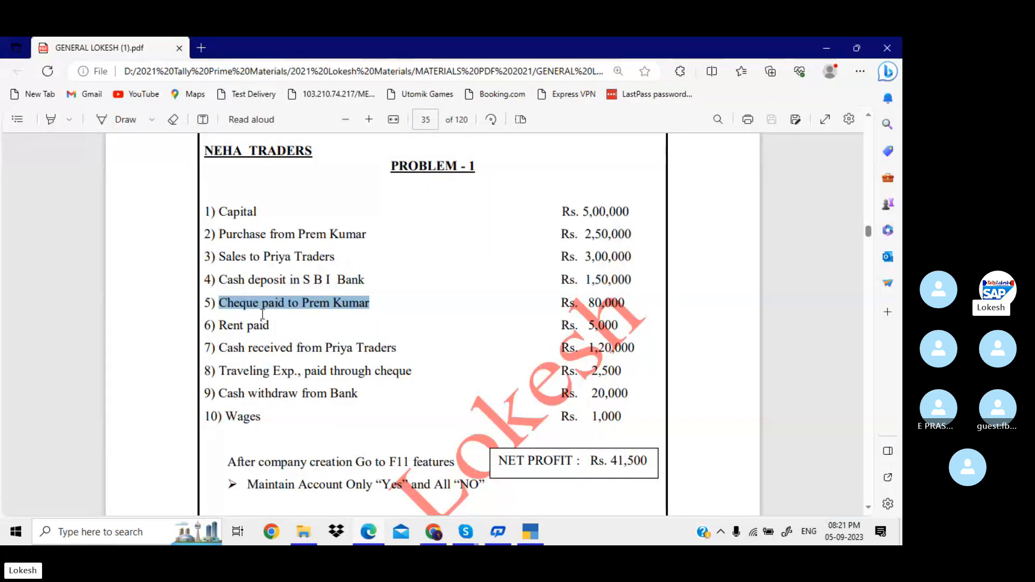
{"action": "key", "text": "alt+Tab"}
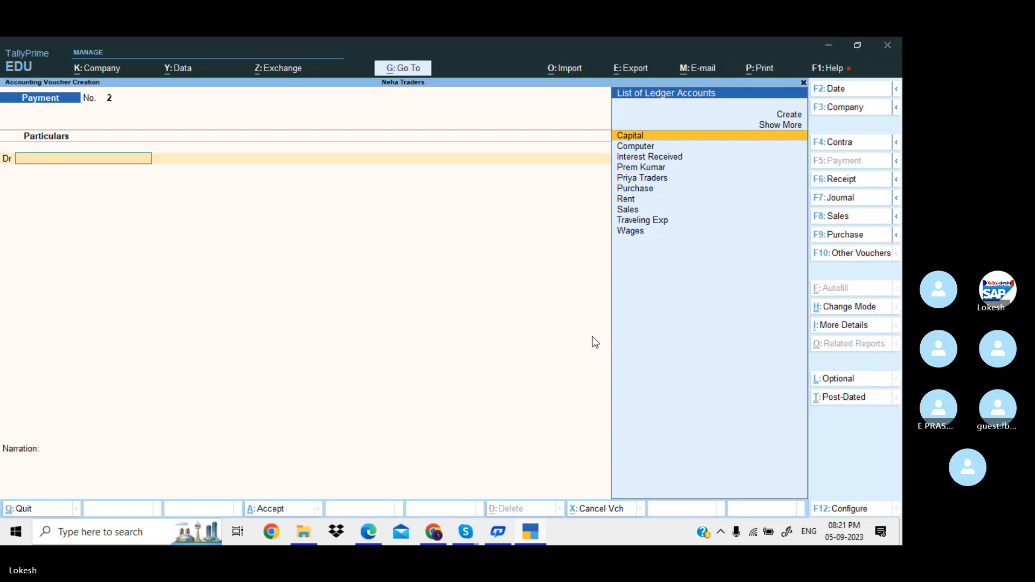
{"action": "type", "text": "re"}
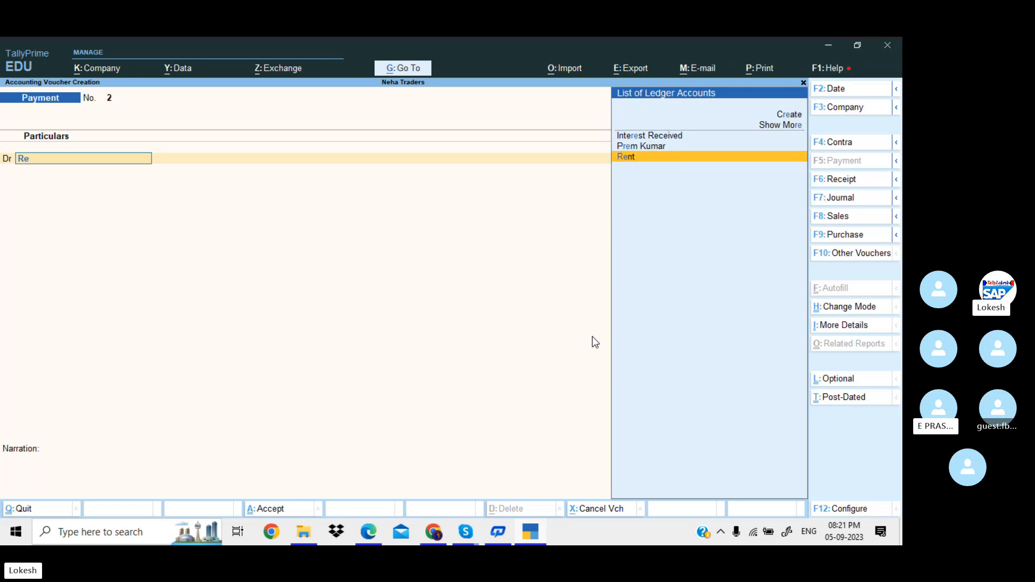
{"action": "key", "text": "Return"}
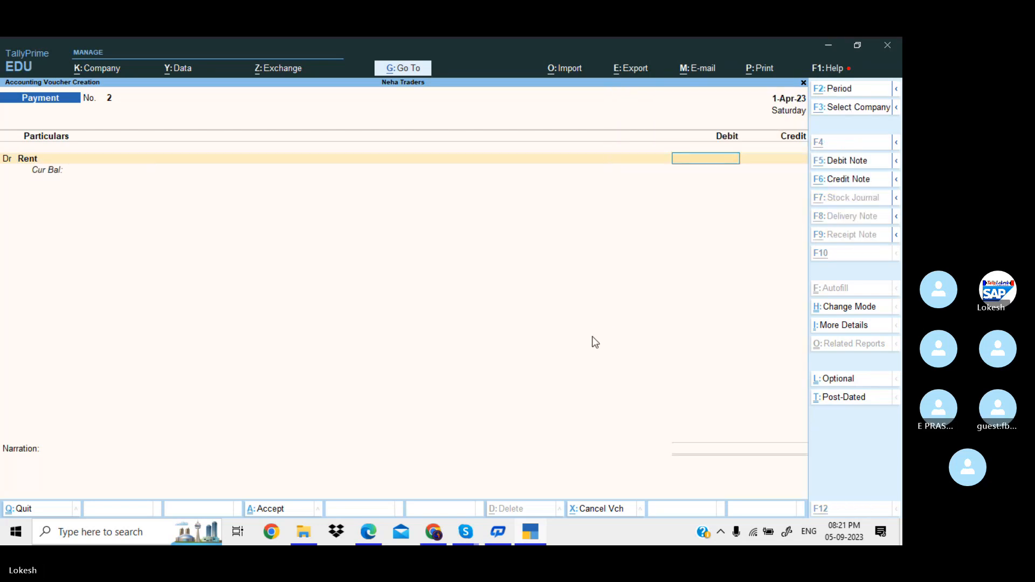
{"action": "key", "text": "alt+Tab"}
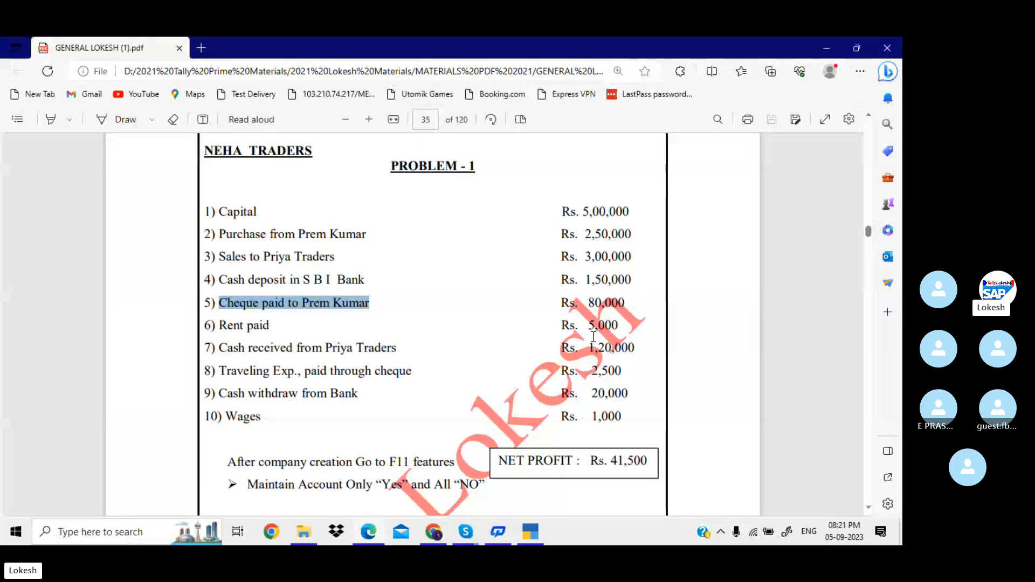
{"action": "key", "text": "alt+Tab"}
{"action": "type", "text": "5,000"}
{"action": "key", "text": "Return"}
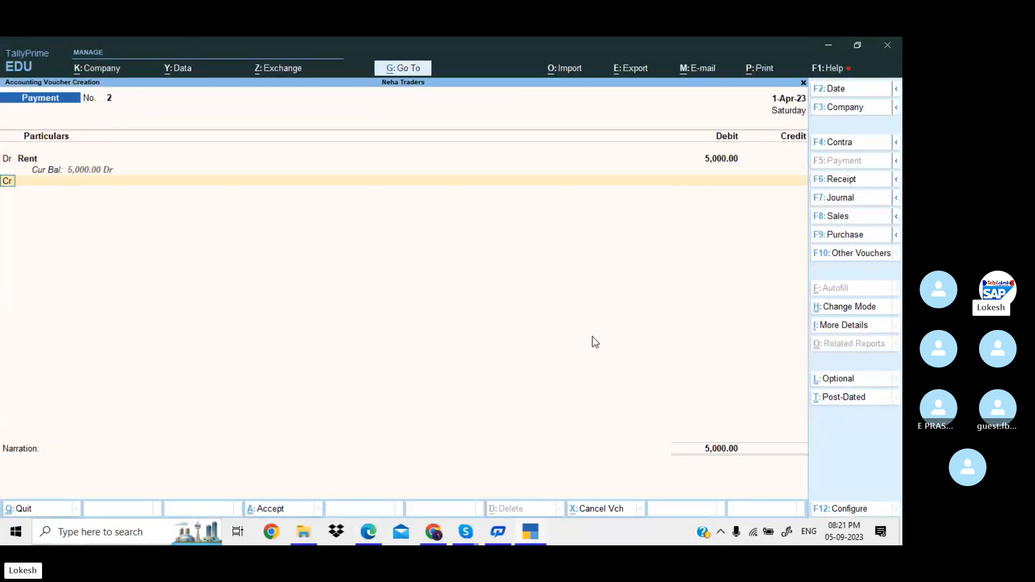
Credit Cash 5,000 and accept the rent payment voucher.
{"action": "key", "text": "Return"}
{"action": "key", "text": "Down"}
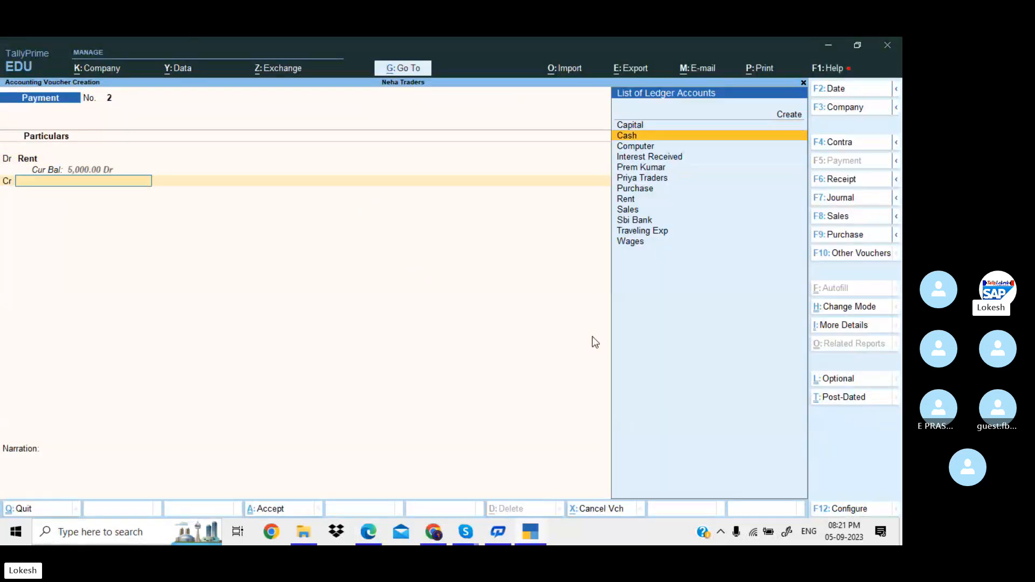
{"action": "key", "text": "Return"}
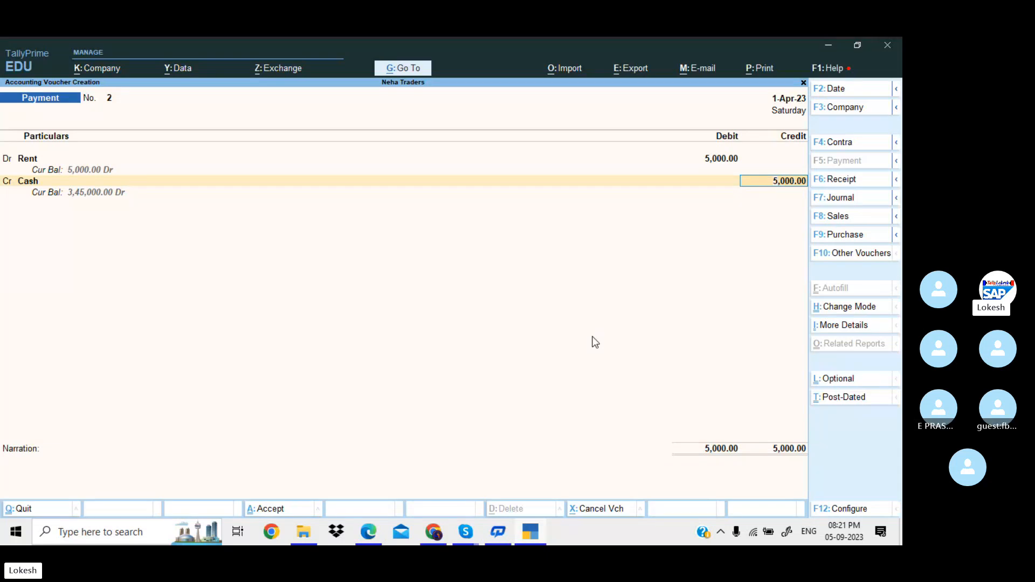
{"action": "key", "text": "Return"}
{"action": "key", "text": "Return"}
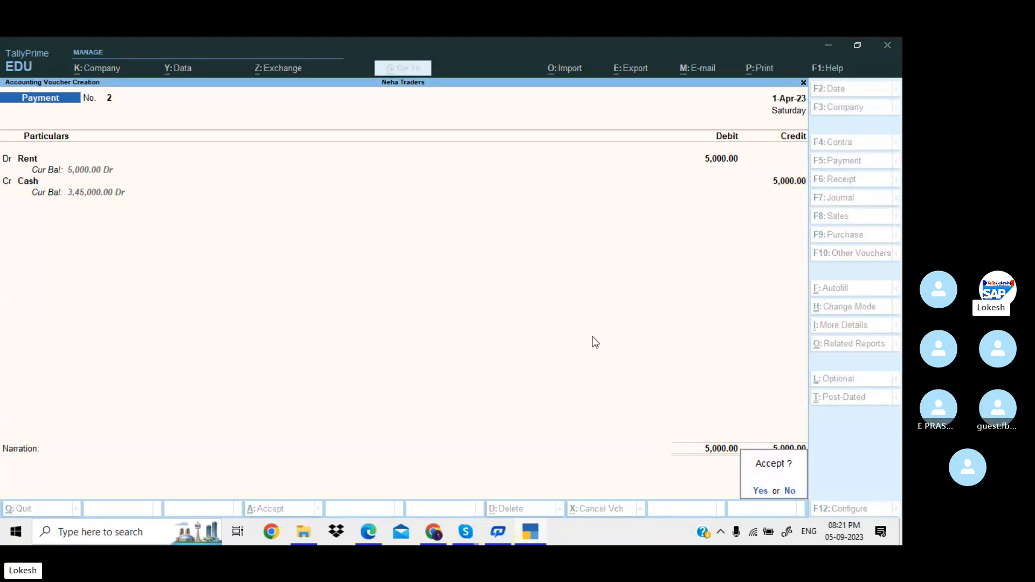
{"action": "key", "text": "Return"}
{"action": "key", "text": "alt+Tab"}
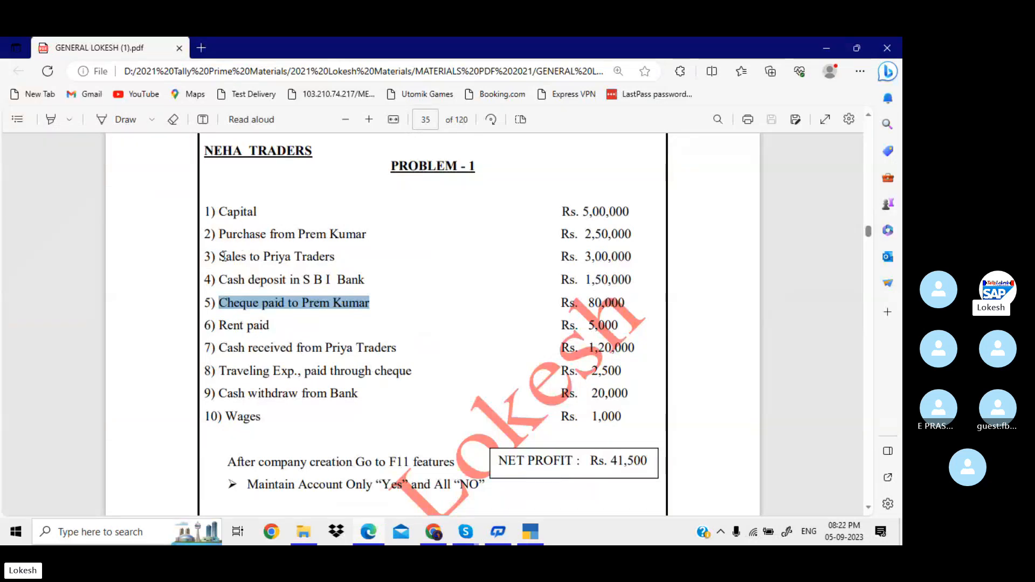
Note the 1,20,000 sale to Priya Traders, then credit Priya Traders 1,20,000 in a Receipt voucher.
{"action": "left_click_drag", "start_coordinate": [224, 256], "coordinate": [349, 262]}
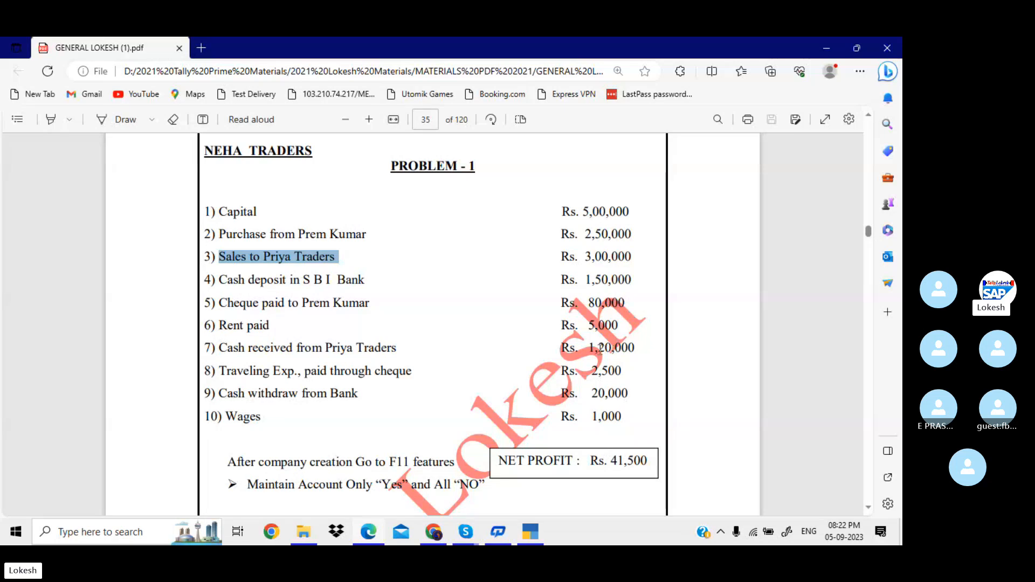
{"action": "left_click_drag", "start_coordinate": [590, 348], "coordinate": [636, 349]}
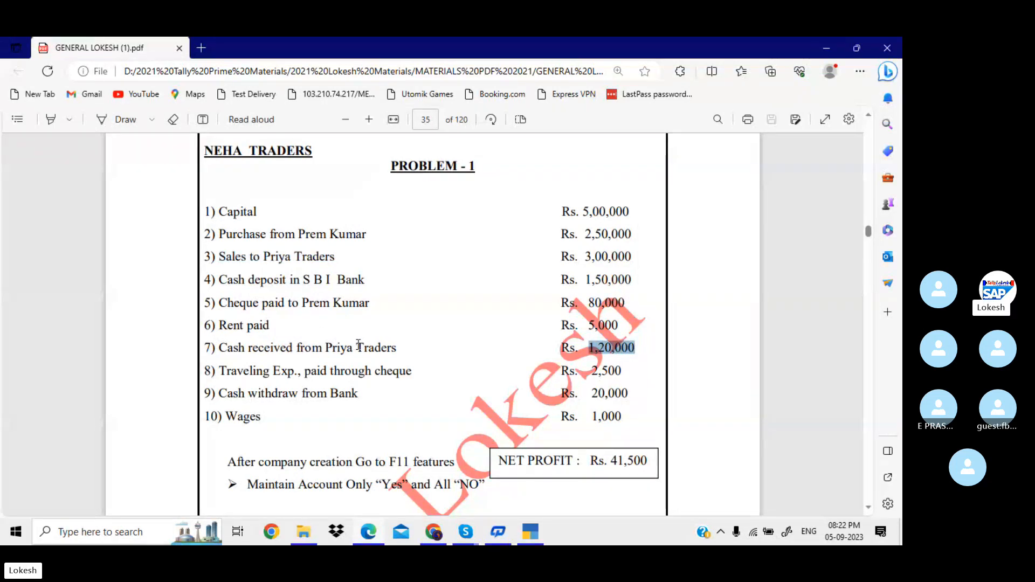
{"action": "key", "text": "alt+Tab"}
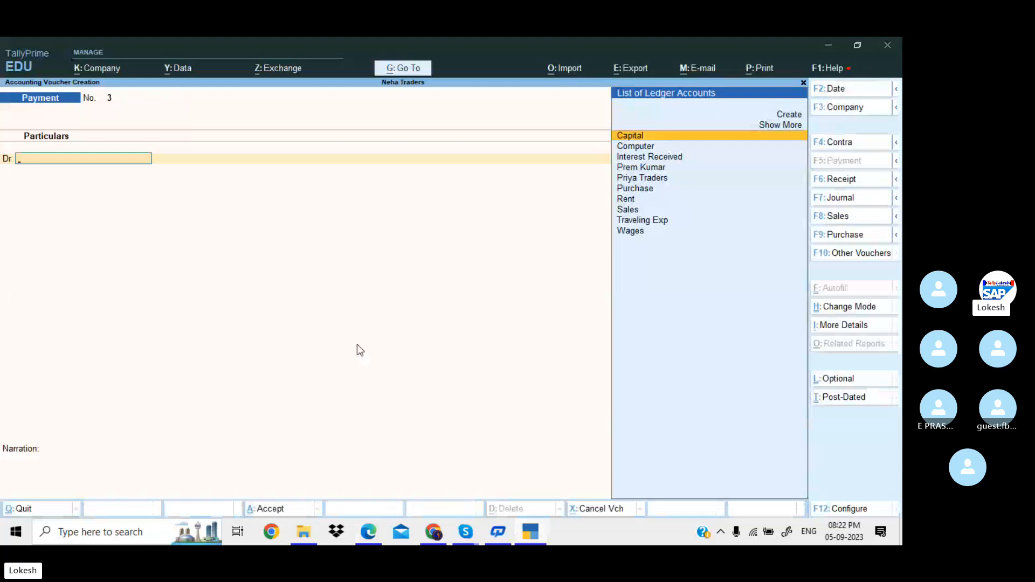
{"action": "left_click", "coordinate": [858, 179]}
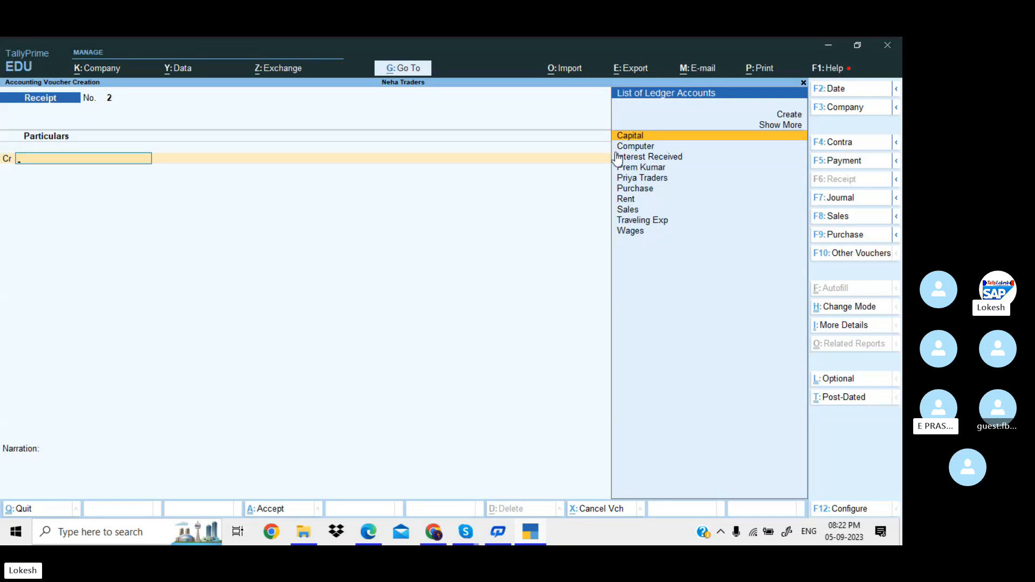
{"action": "type", "text": "Pr"}
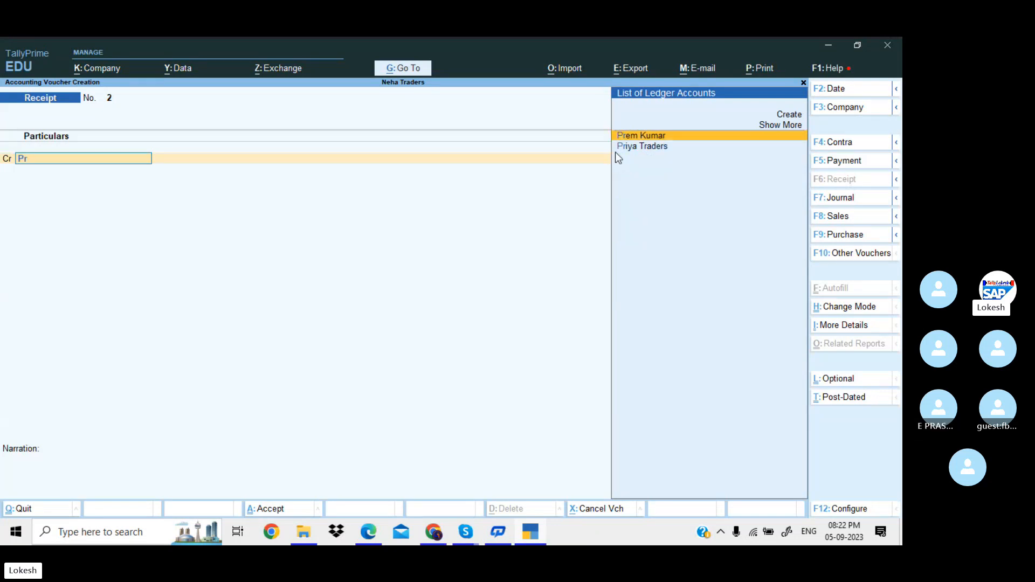
{"action": "key", "text": "Down"}
{"action": "key", "text": "Return"}
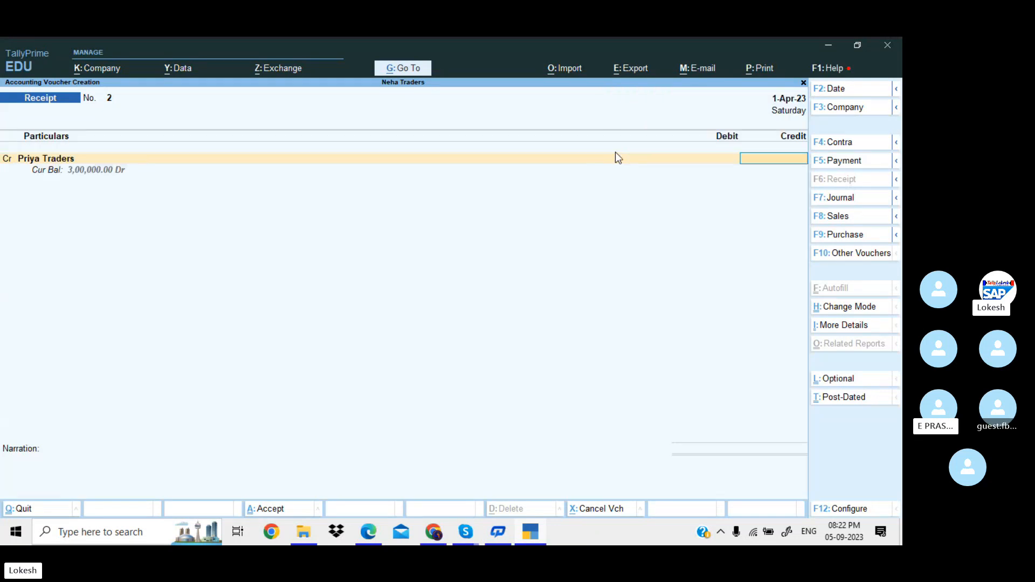
{"action": "type", "text": "1,20,000"}
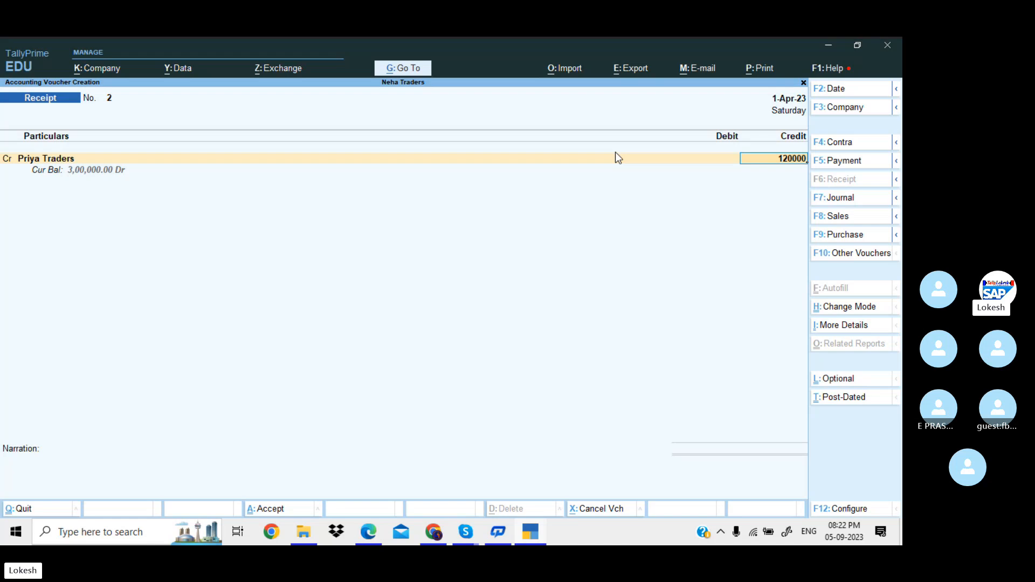
{"action": "key", "text": "Return"}
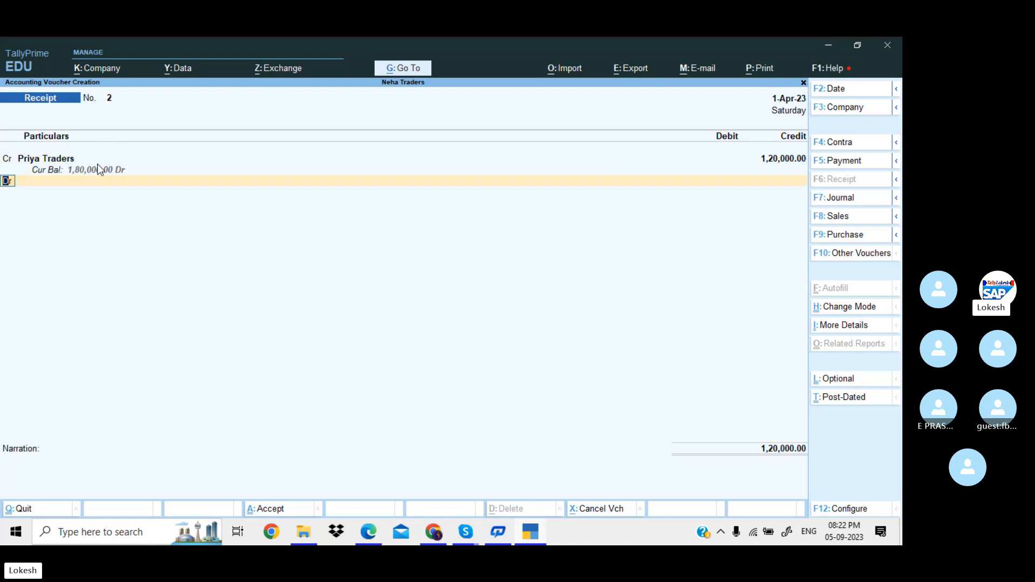
Debit Cash 1,20,000 and save Receipt voucher No. 2.
{"action": "key", "text": "Return"}
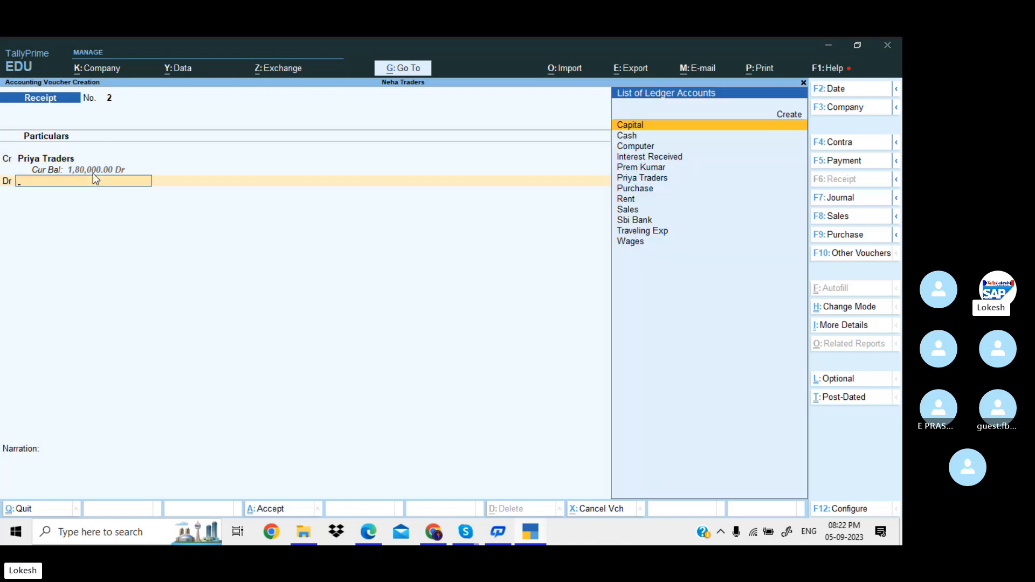
{"action": "key", "text": "alt+Tab"}
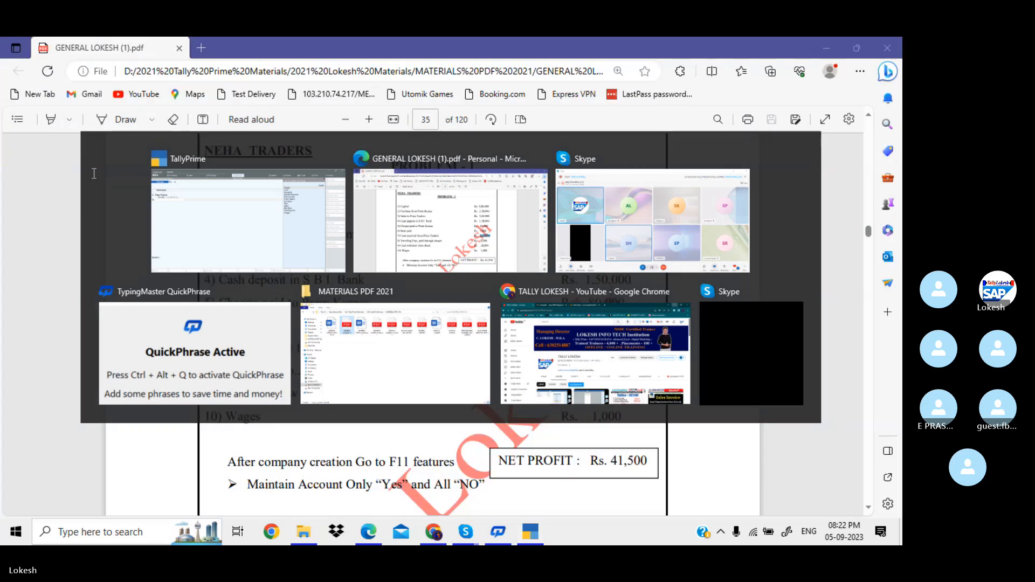
{"action": "key", "text": "alt+Tab"}
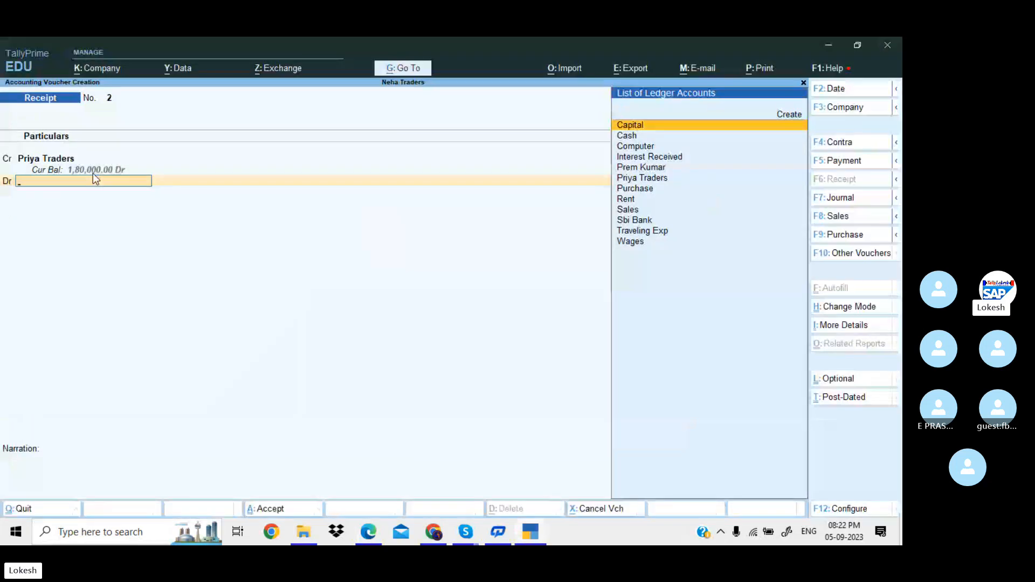
{"action": "key", "text": "Down"}
{"action": "key", "text": "Return"}
{"action": "key", "text": "Return"}
{"action": "key", "text": "Return"}
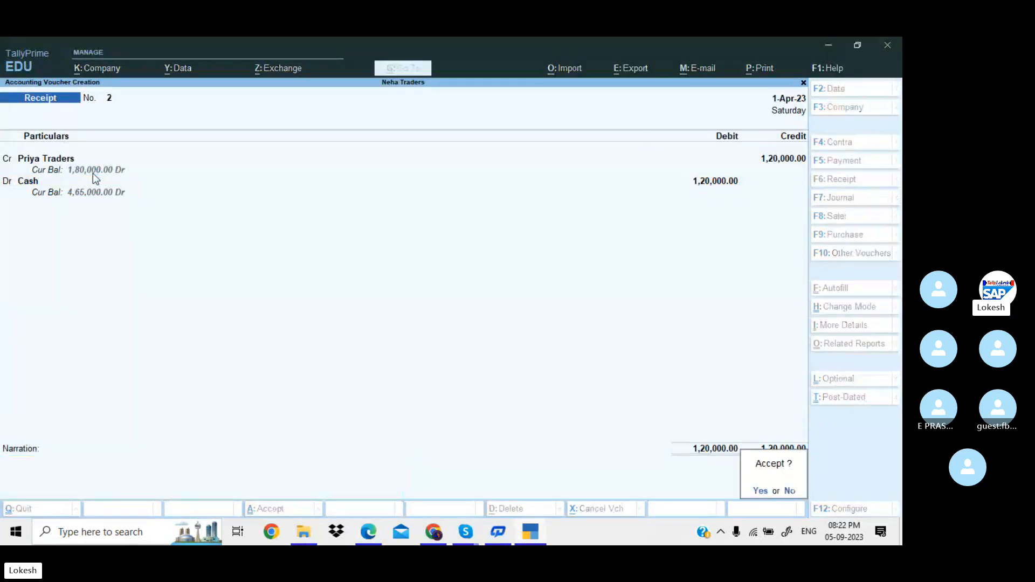
{"action": "key", "text": "Return"}
{"action": "key", "text": "alt+Tab"}
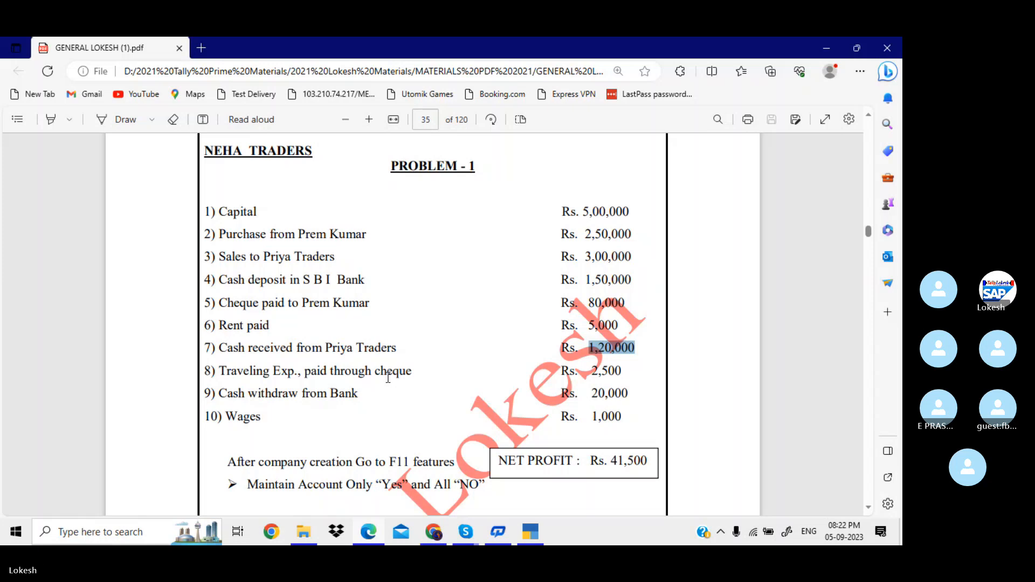
{"action": "key", "text": "alt+Tab"}
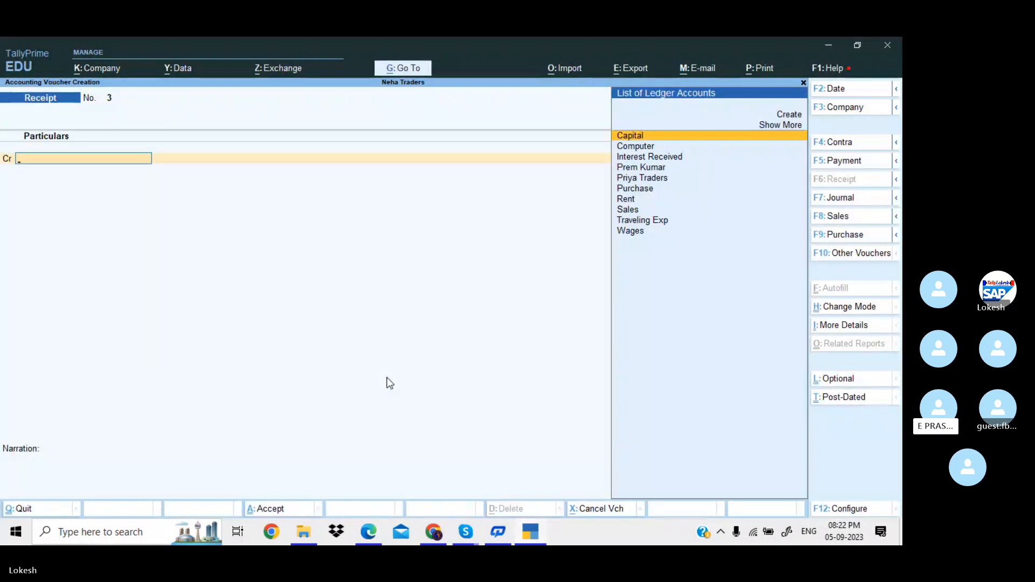
Enter a Payment voucher debiting Traveling Exp 2,500 and crediting Sbi Bank 2,500, passing bank allocations.
{"action": "left_click", "coordinate": [834, 161]}
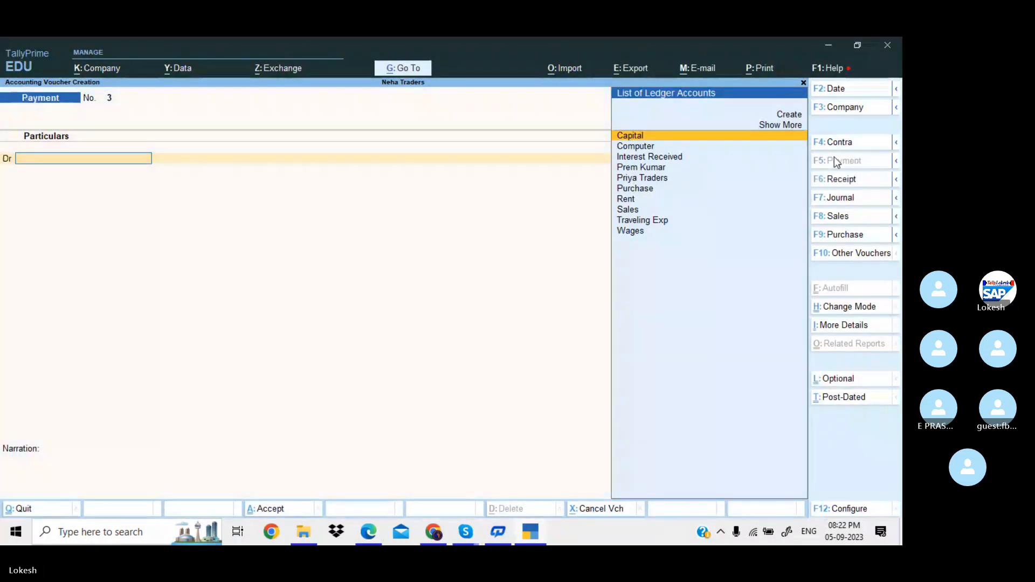
{"action": "type", "text": "t"}
{"action": "key", "text": "Return"}
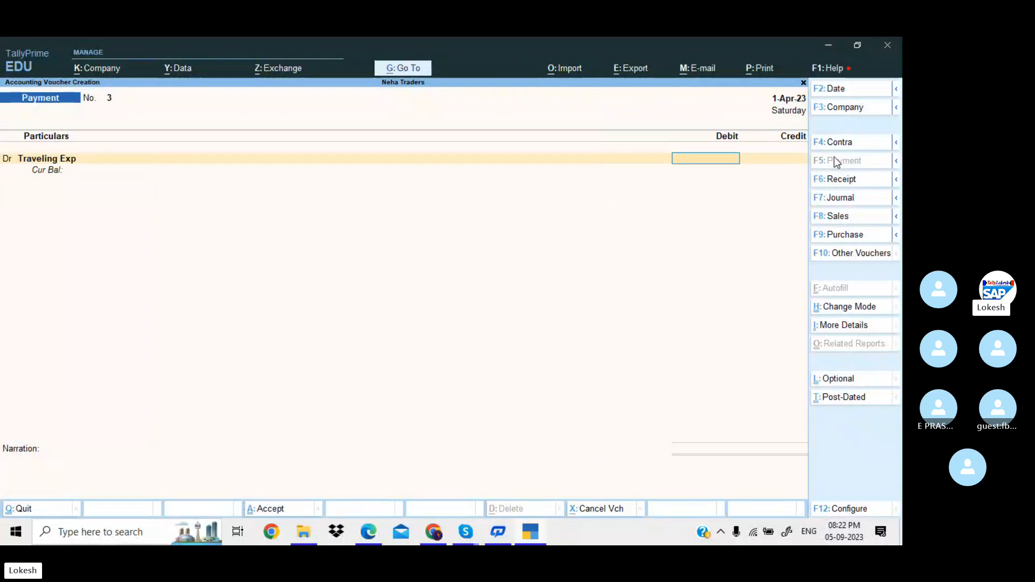
{"action": "key", "text": "alt+Tab"}
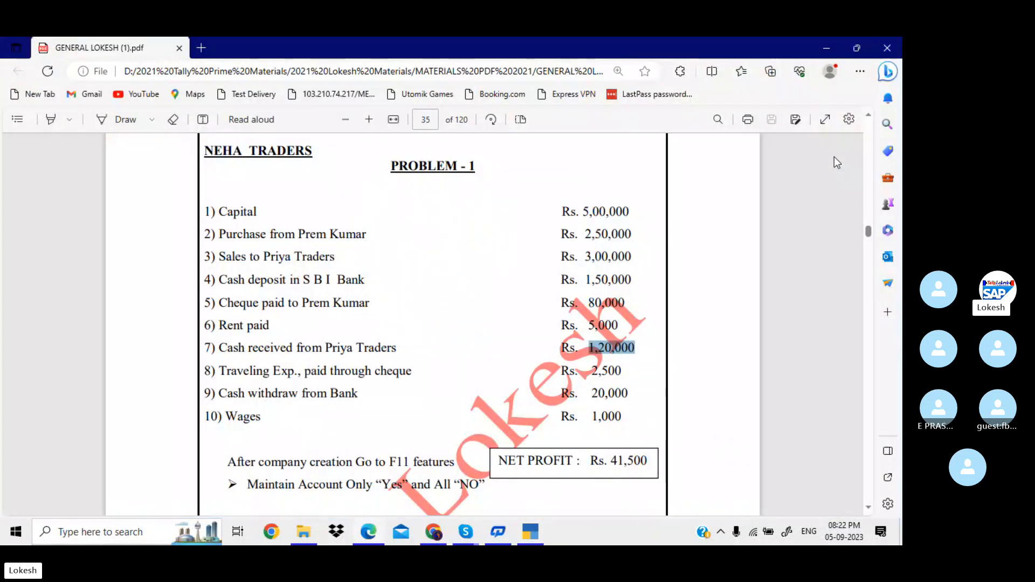
{"action": "key", "text": "alt+Tab"}
{"action": "type", "text": "2500"}
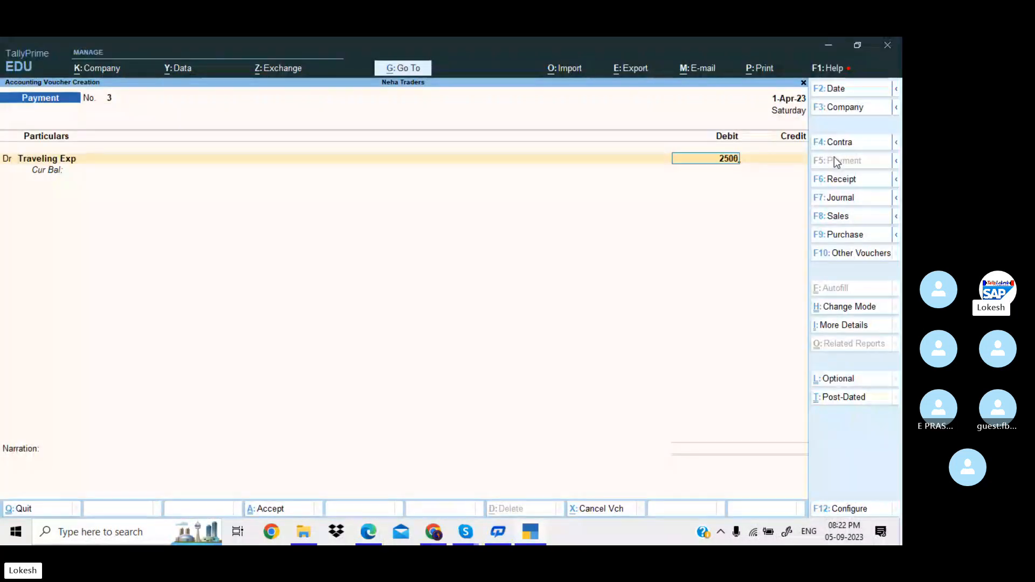
{"action": "key", "text": "Return"}
{"action": "type", "text": "Sb"}
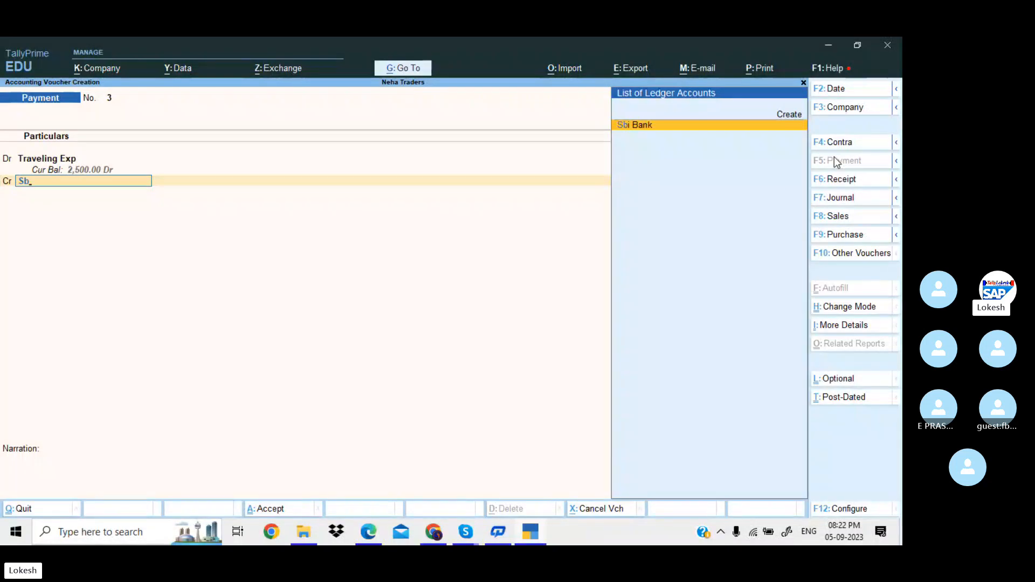
{"action": "key", "text": "Return"}
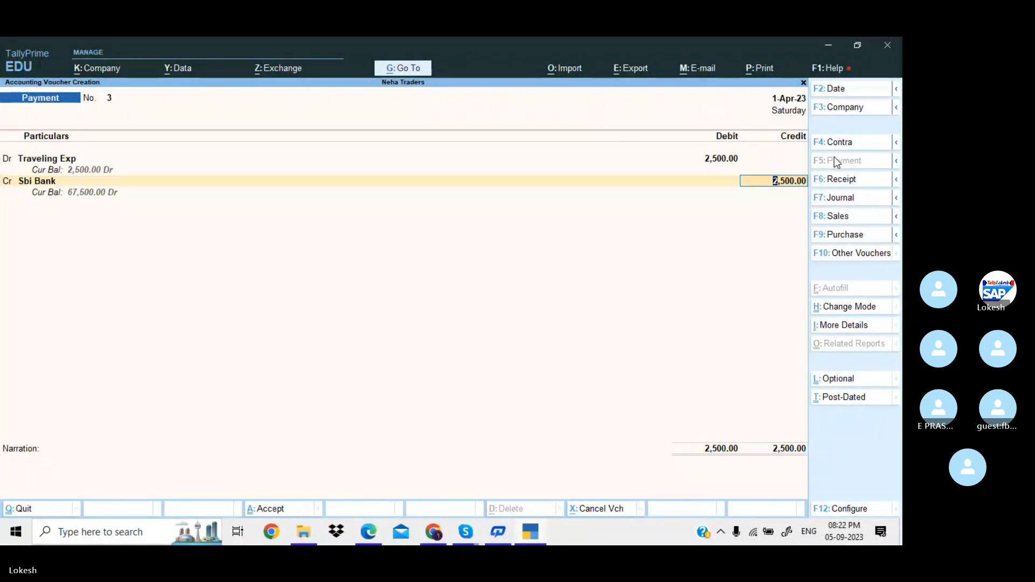
{"action": "key", "text": "Return"}
{"action": "key", "text": "Return"}
{"action": "key", "text": "Return"}
{"action": "key", "text": "Return"}
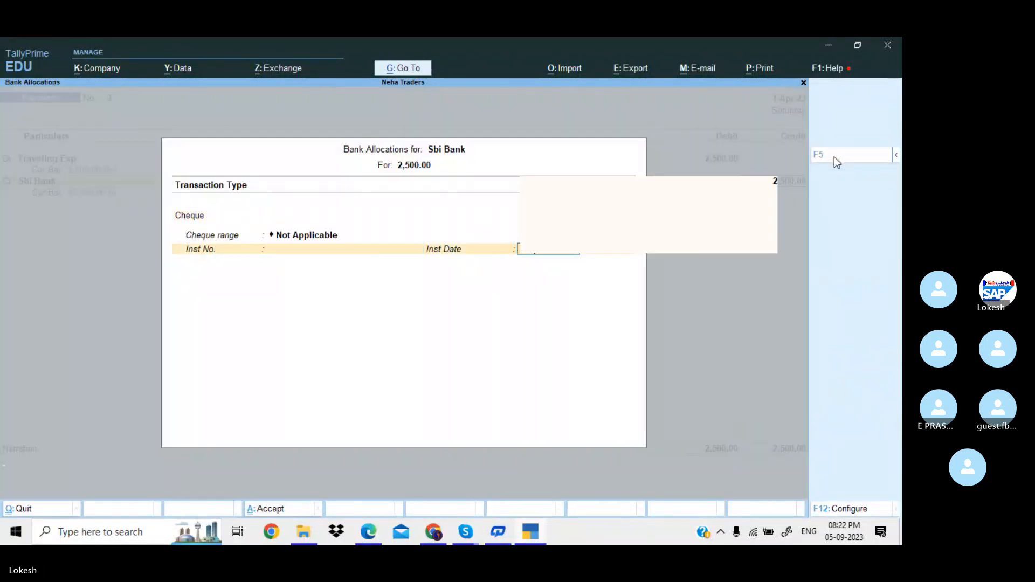
{"action": "key", "text": "Return"}
{"action": "key", "text": "Return"}
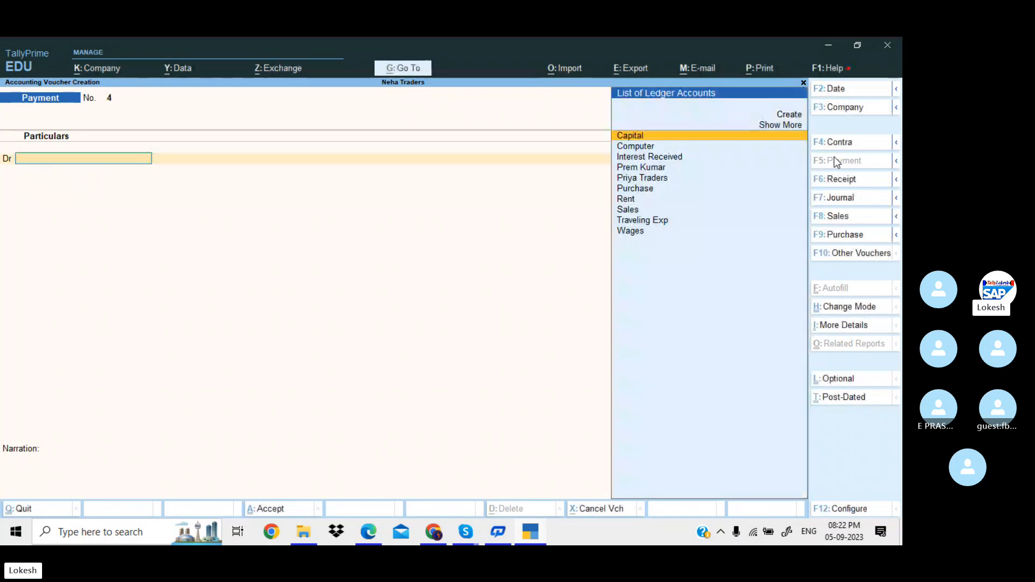
Check the problem sheet and start a Contra voucher crediting Sbi Bank.
{"action": "key", "text": "alt+Tab"}
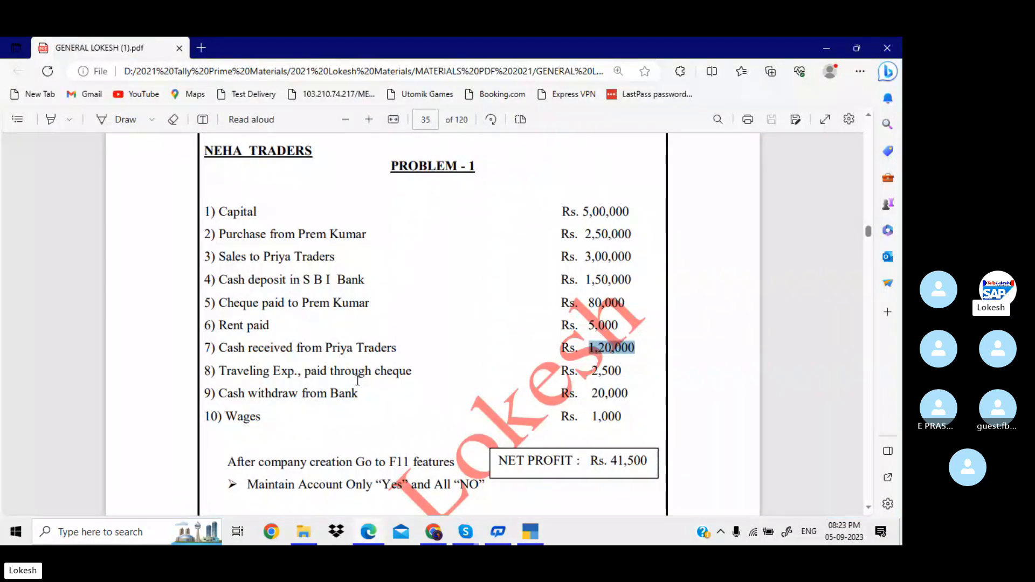
{"action": "key", "text": "alt+Tab"}
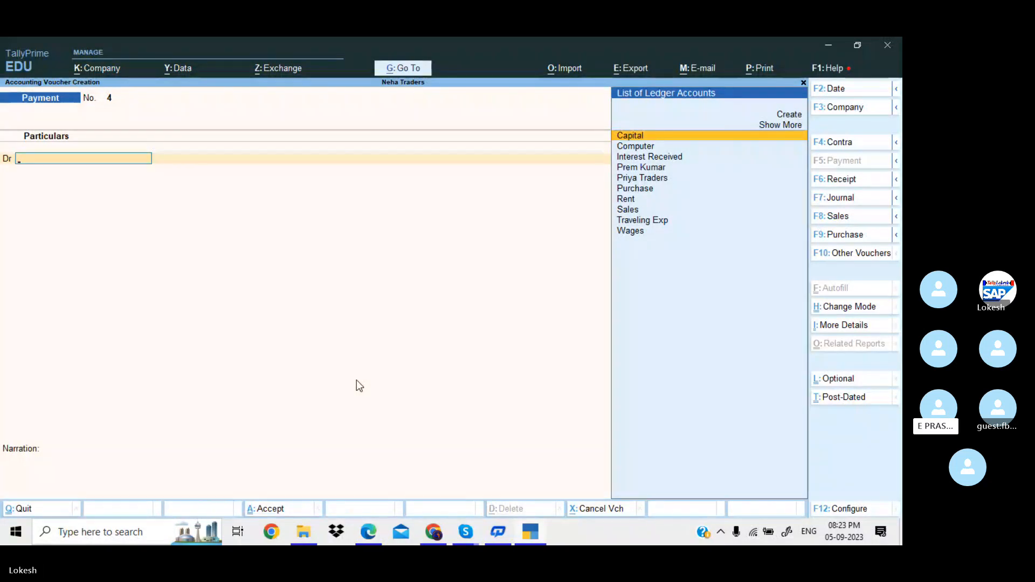
{"action": "left_click", "coordinate": [838, 141]}
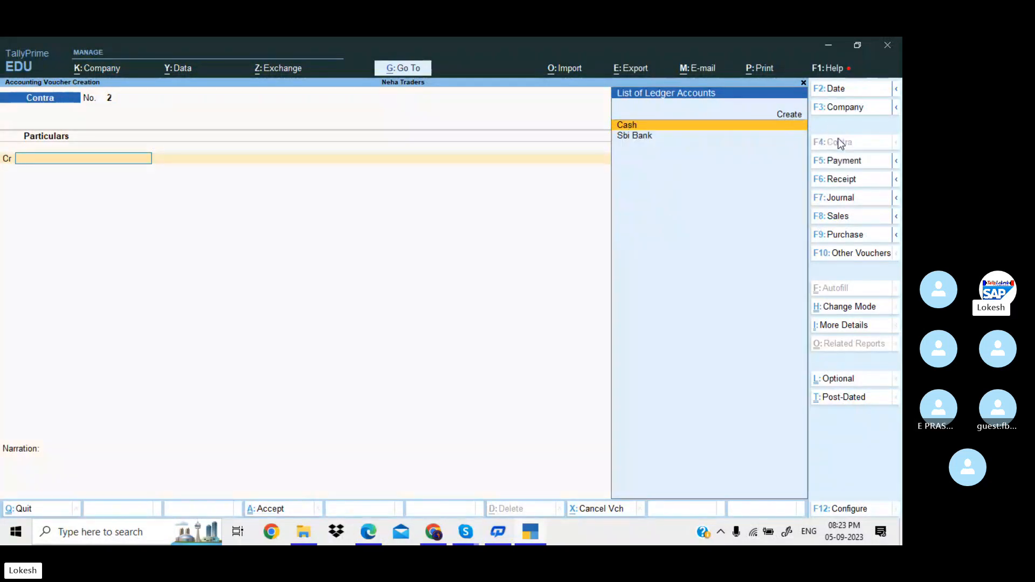
{"action": "key", "text": "Down"}
{"action": "key", "text": "Return"}
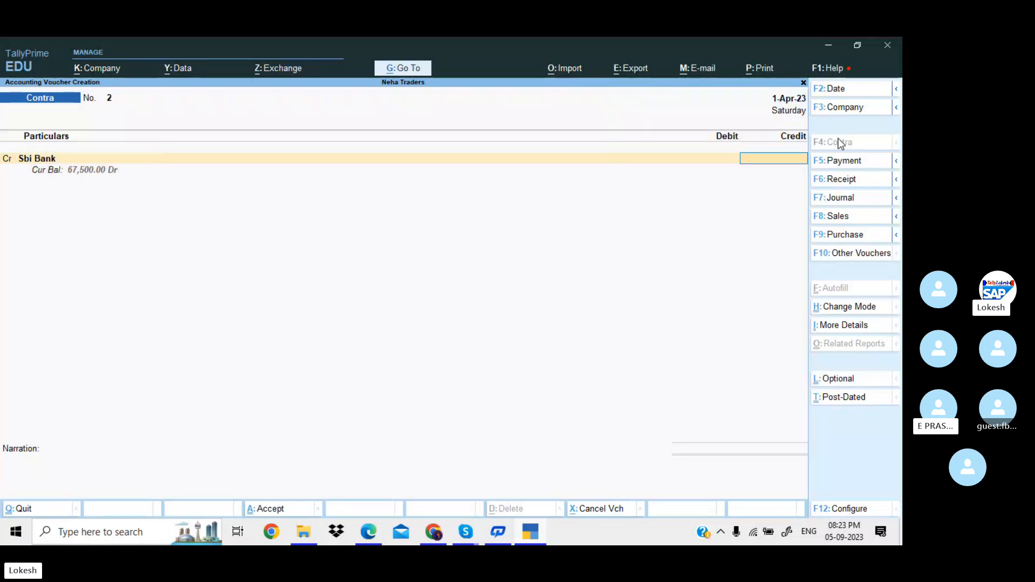
{"action": "key", "text": "alt+Tab"}
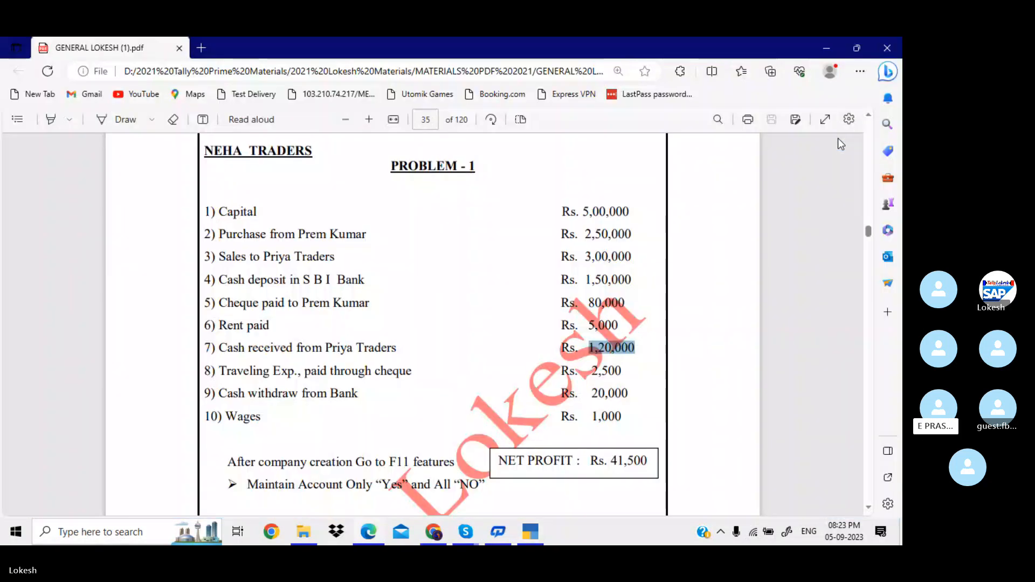
{"action": "key", "text": "alt+Tab"}
Enter 20,000 on Sbi Bank, debit Cash 20,000 and save Contra voucher No. 2.
{"action": "type", "text": "20000"}
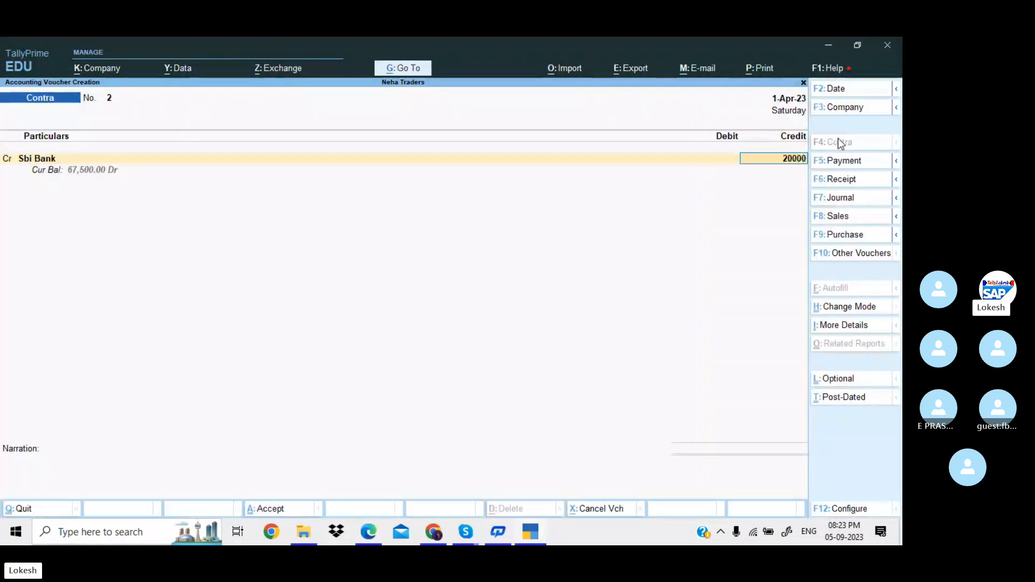
{"action": "key", "text": "Return"}
{"action": "key", "text": "Return"}
{"action": "key", "text": "Return"}
{"action": "key", "text": "Return"}
{"action": "key", "text": "Return"}
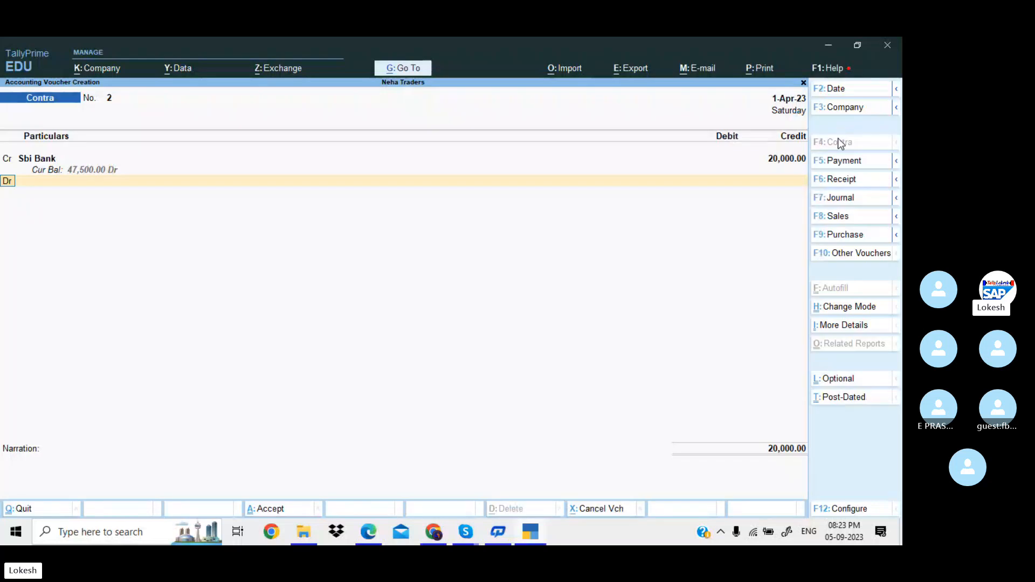
{"action": "key", "text": "Return"}
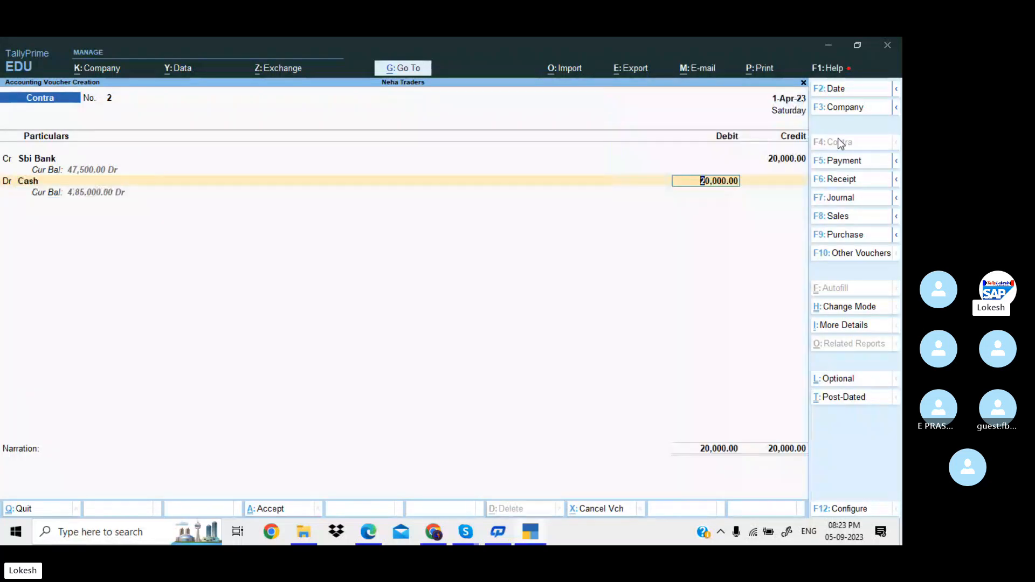
{"action": "key", "text": "Return"}
{"action": "key", "text": "Return"}
{"action": "key", "text": "Return"}
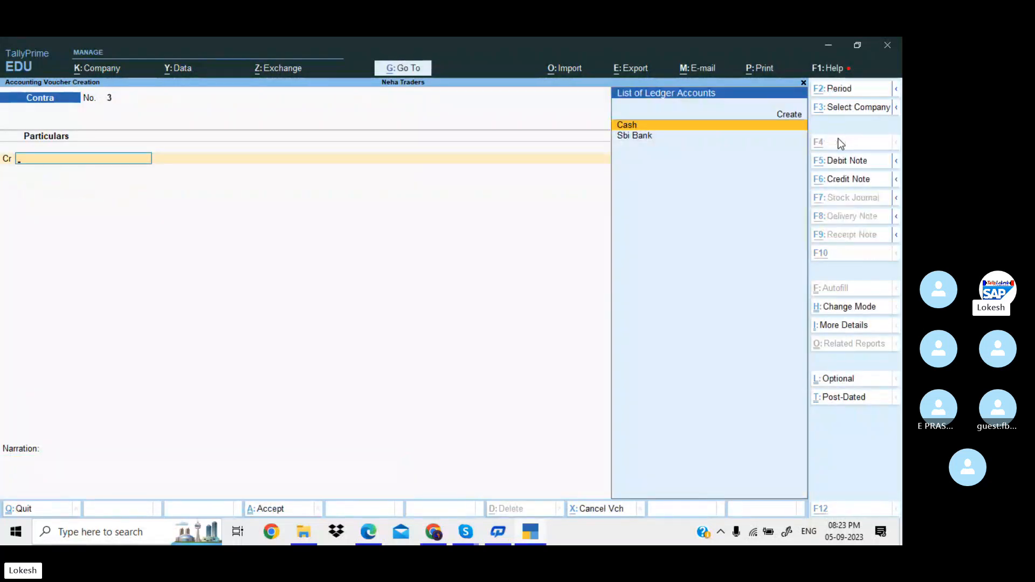
{"action": "key", "text": "alt+Tab"}
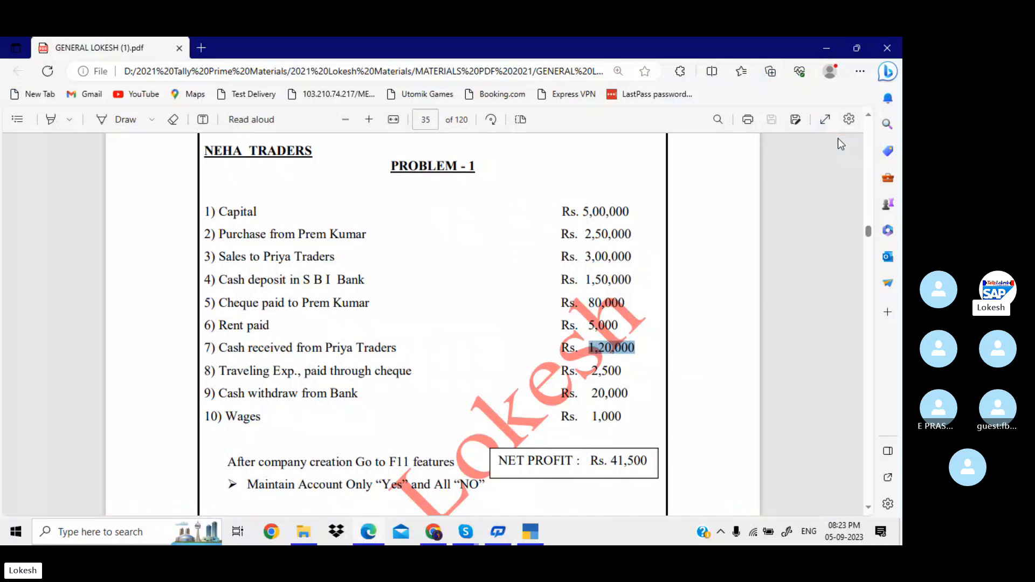
{"action": "key", "text": "alt+Tab"}
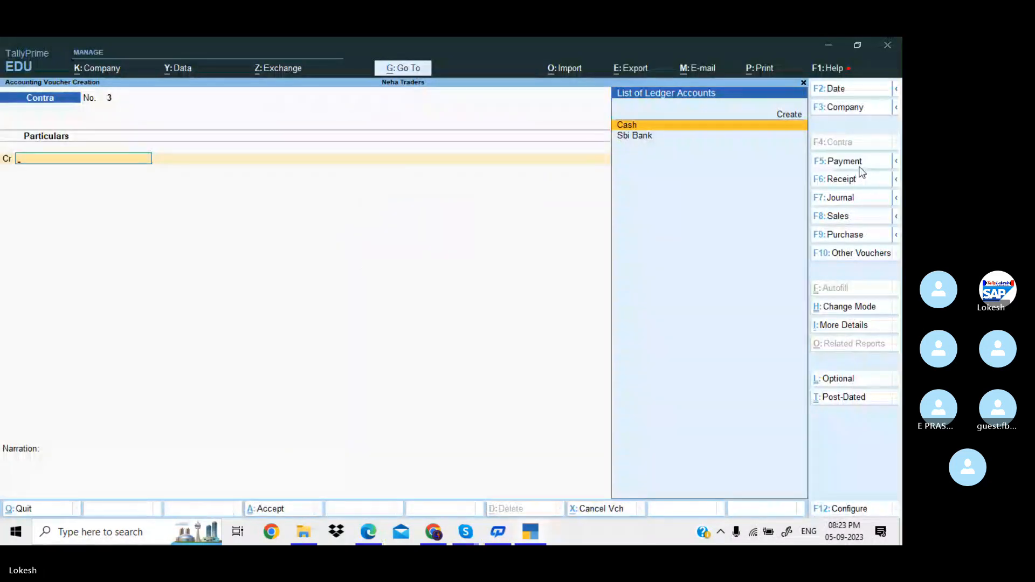
Save a Payment voucher debiting Wages 1,000 and crediting Cash.
{"action": "left_click", "coordinate": [859, 165]}
{"action": "type", "text": "w"}
{"action": "key", "text": "Return"}
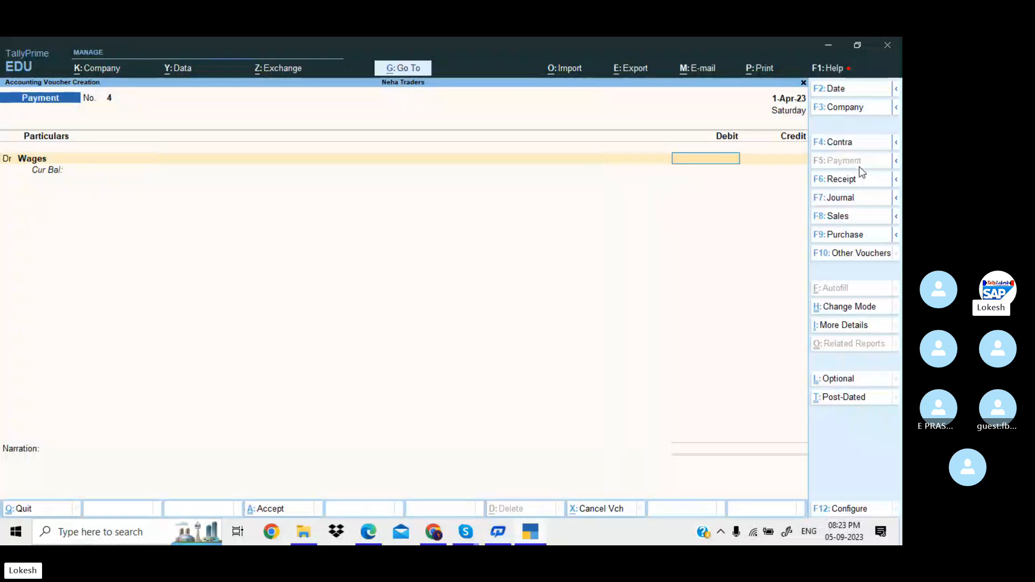
{"action": "key", "text": "alt+Tab"}
{"action": "key", "text": "alt+Tab"}
{"action": "type", "text": "1000"}
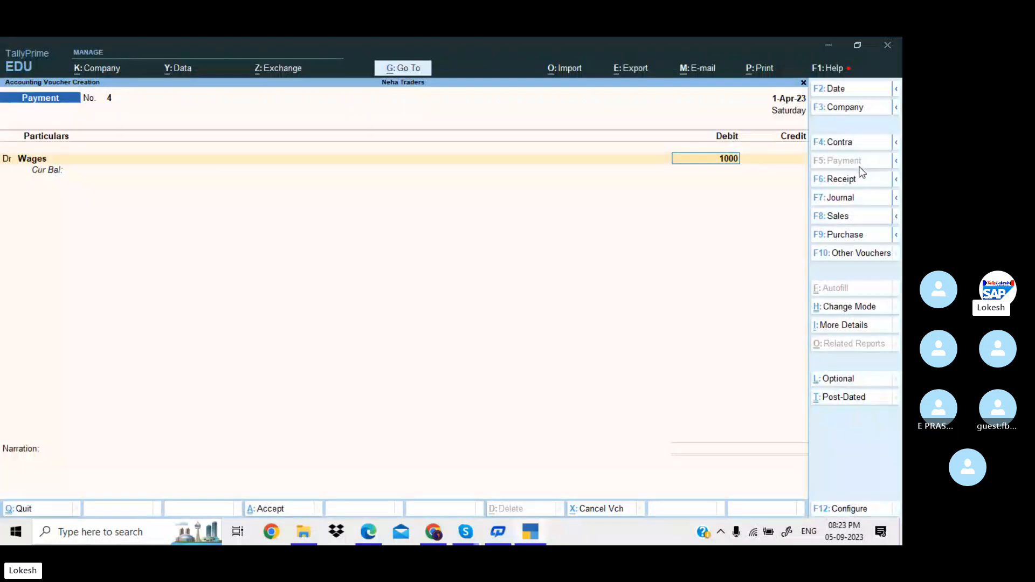
{"action": "key", "text": "Return"}
{"action": "key", "text": "Down"}
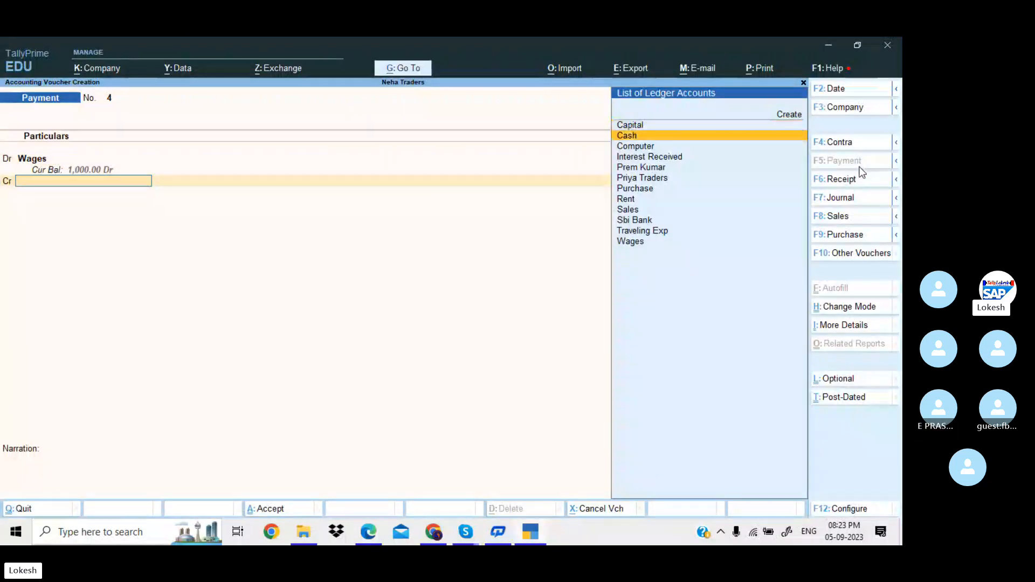
{"action": "key", "text": "Return"}
{"action": "key", "text": "Return"}
{"action": "key", "text": "Return"}
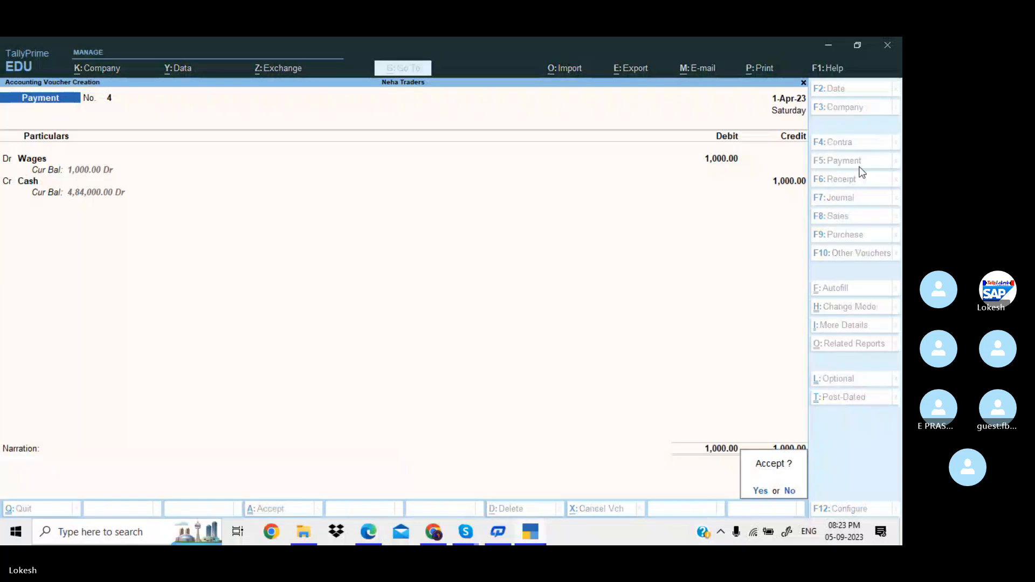
{"action": "key", "text": "Return"}
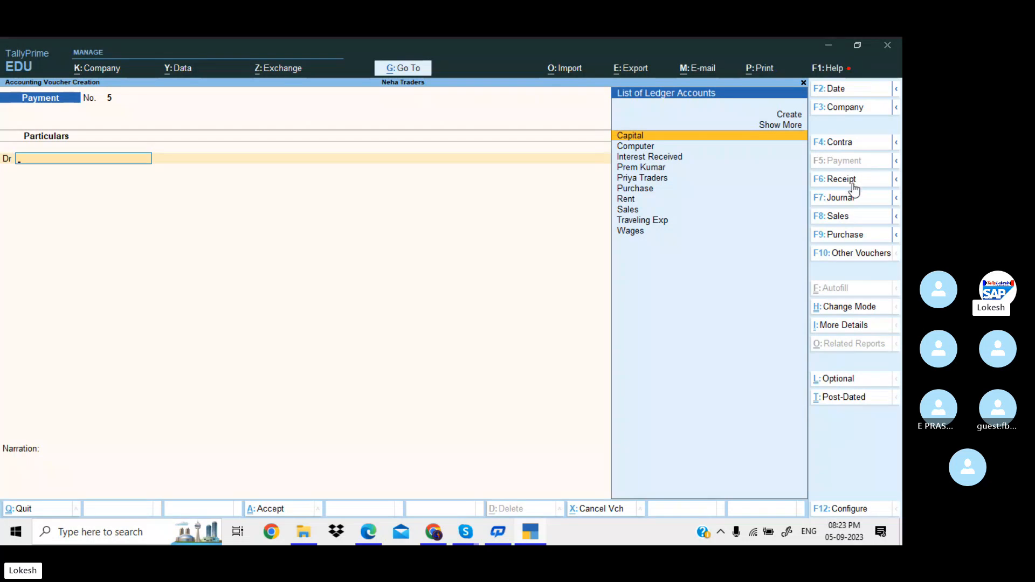
Cycle through Receipt, Journal and Sales voucher types, then quit voucher entry.
{"action": "left_click", "coordinate": [852, 183]}
{"action": "left_click", "coordinate": [853, 199]}
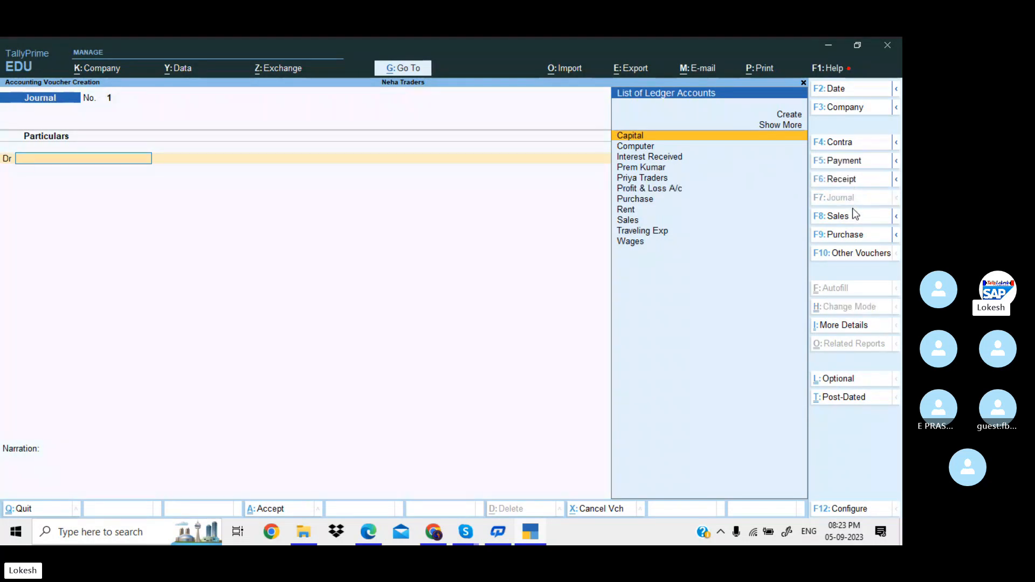
{"action": "left_click", "coordinate": [852, 218]}
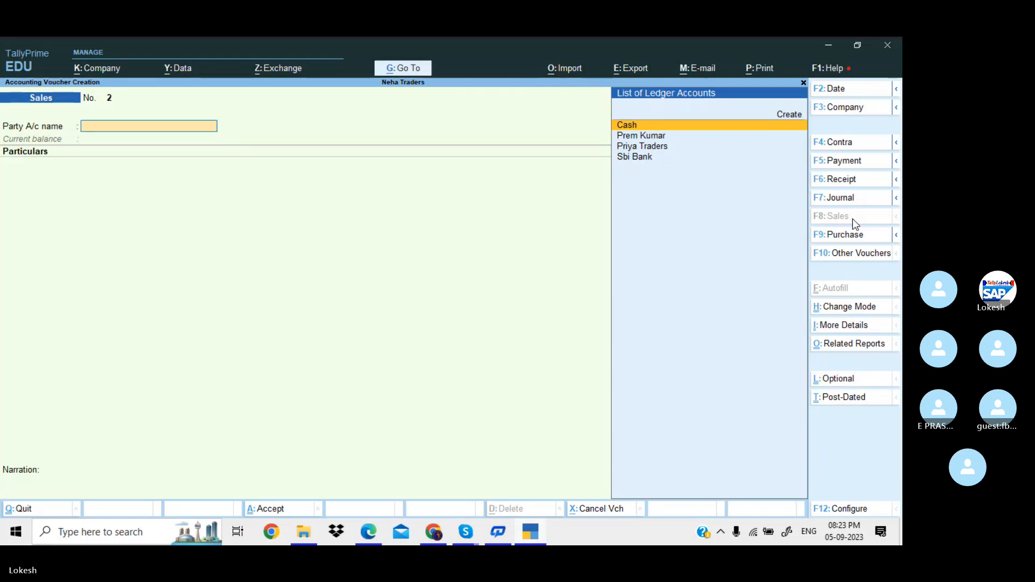
{"action": "key", "text": "Escape"}
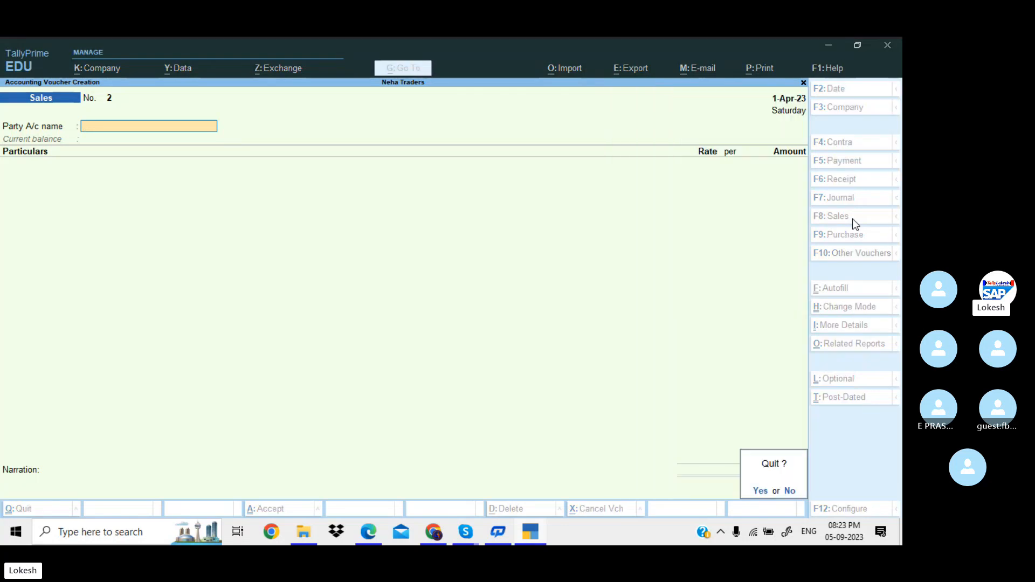
{"action": "key", "text": "Return"}
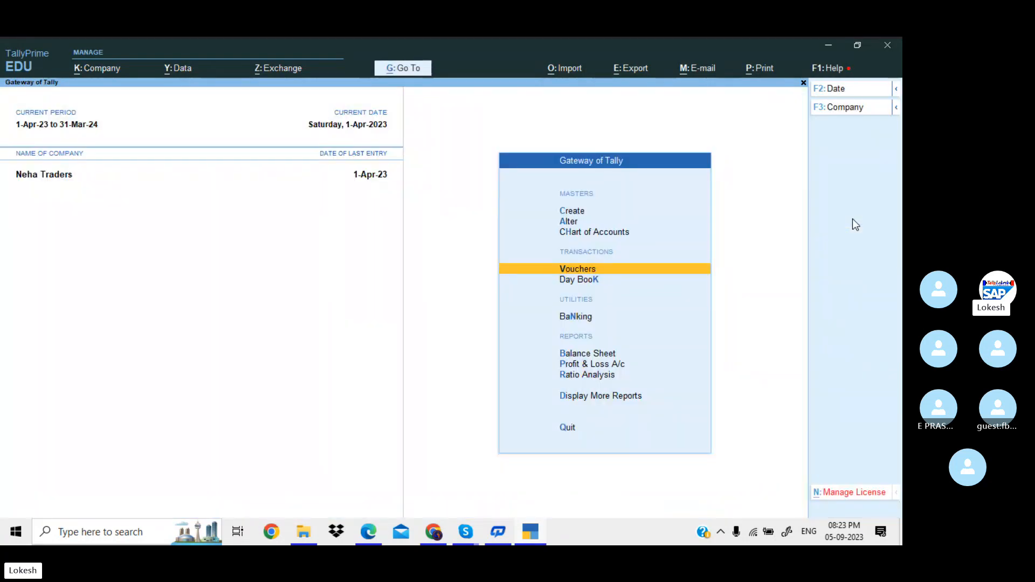
{"action": "key", "text": "Down"}
{"action": "key", "text": "Down"}
{"action": "key", "text": "Down"}
{"action": "key", "text": "Down"}
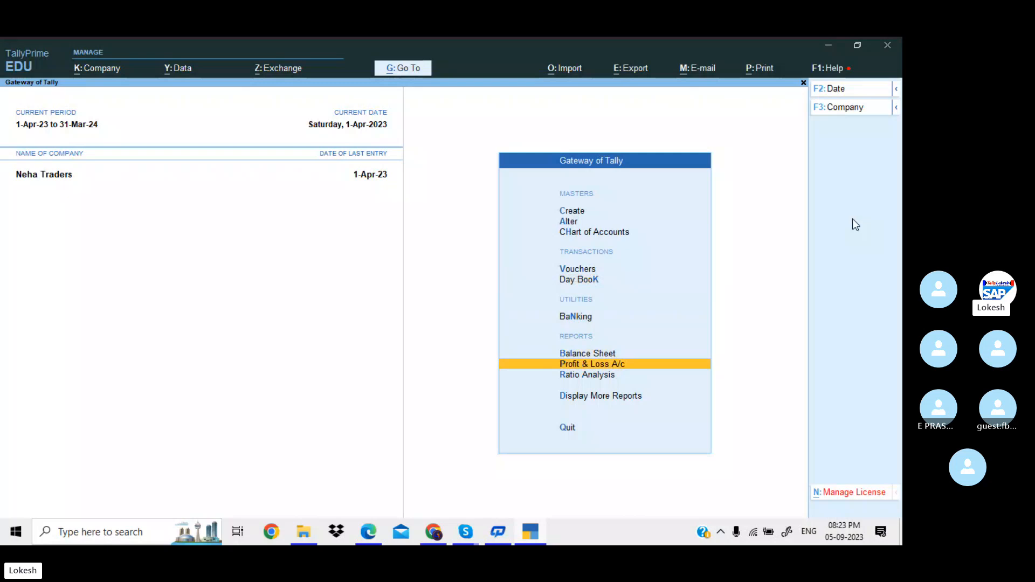
{"action": "key", "text": "Return"}
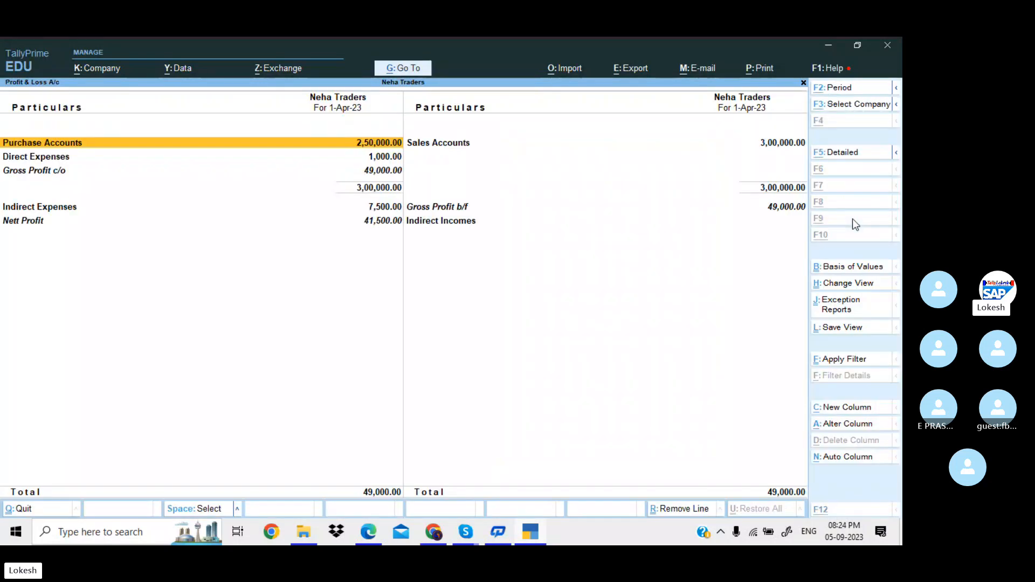
{"action": "key", "text": "alt+F5"}
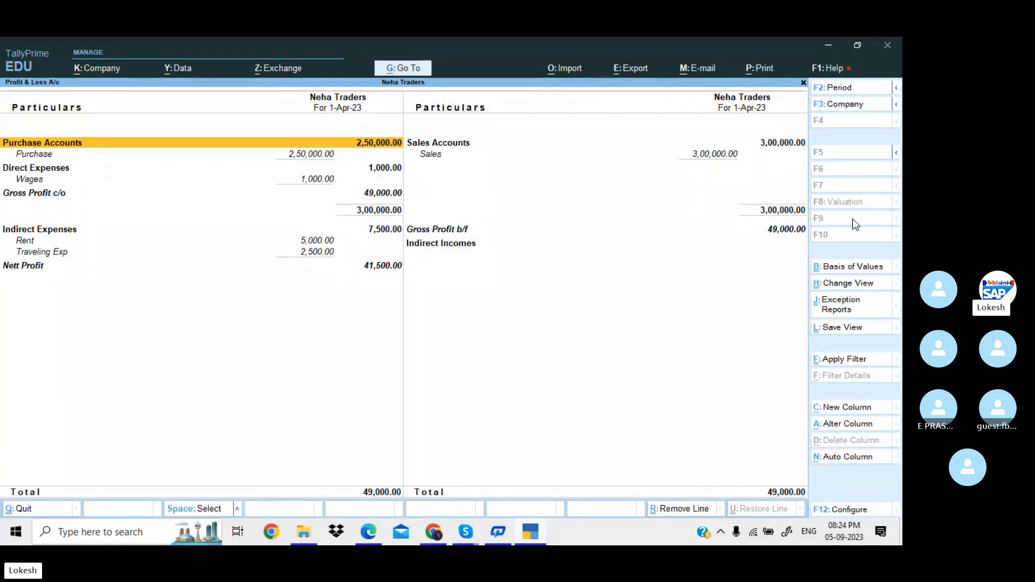
{"action": "key", "text": "Down"}
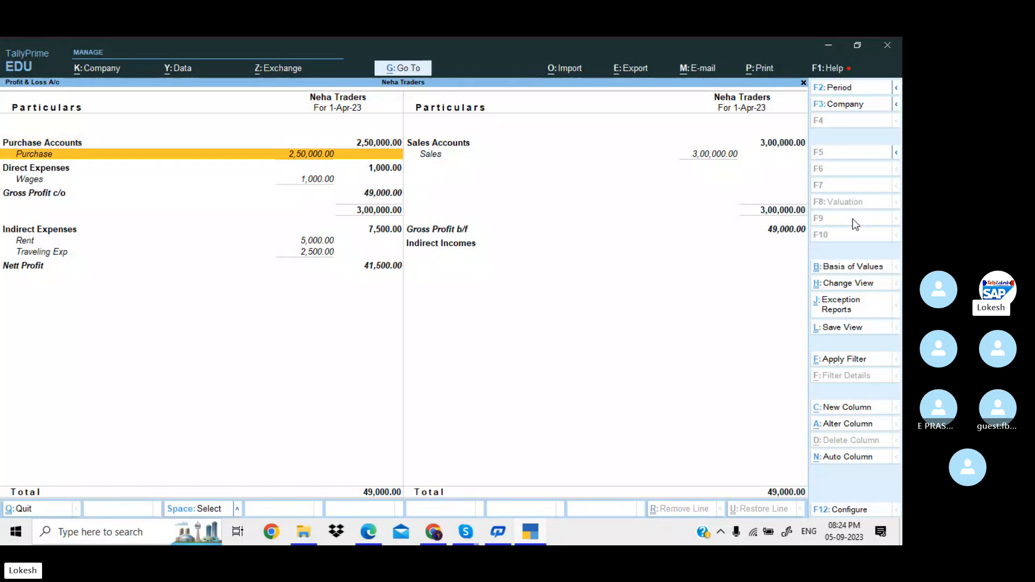
{"action": "key", "text": "Right"}
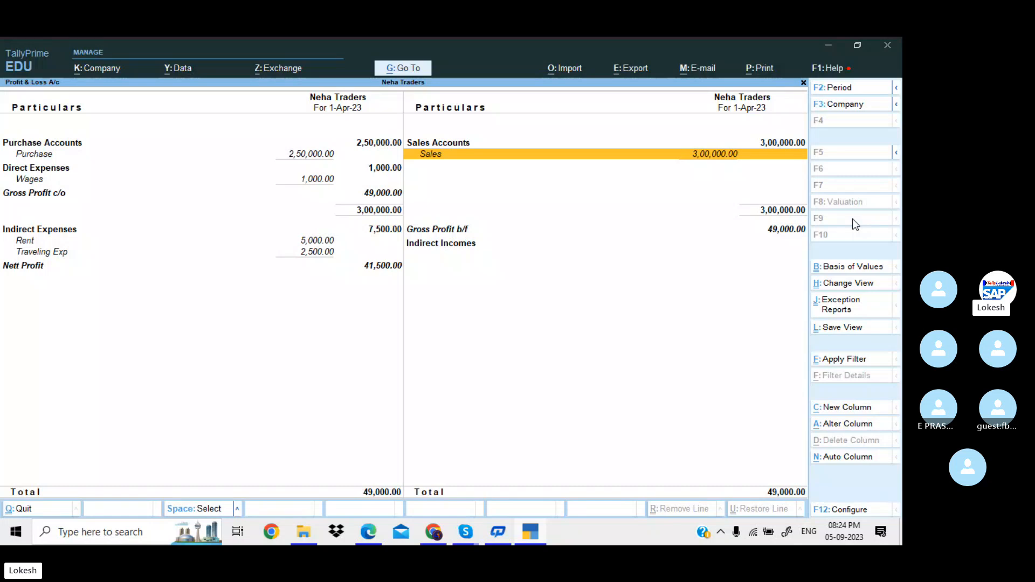
{"action": "key", "text": "Left"}
{"action": "key", "text": "Down"}
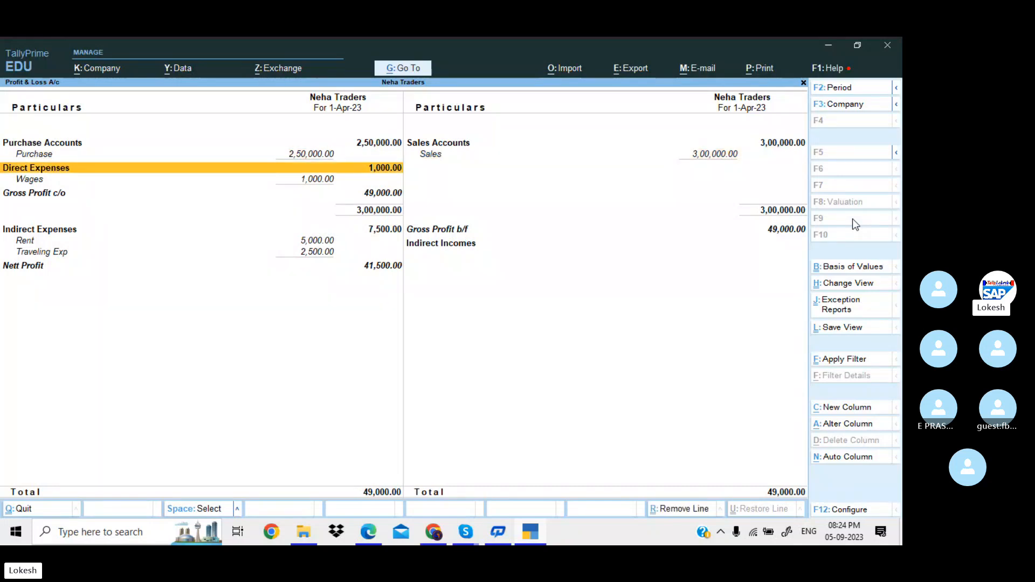
{"action": "key", "text": "Down"}
{"action": "key", "text": "Down"}
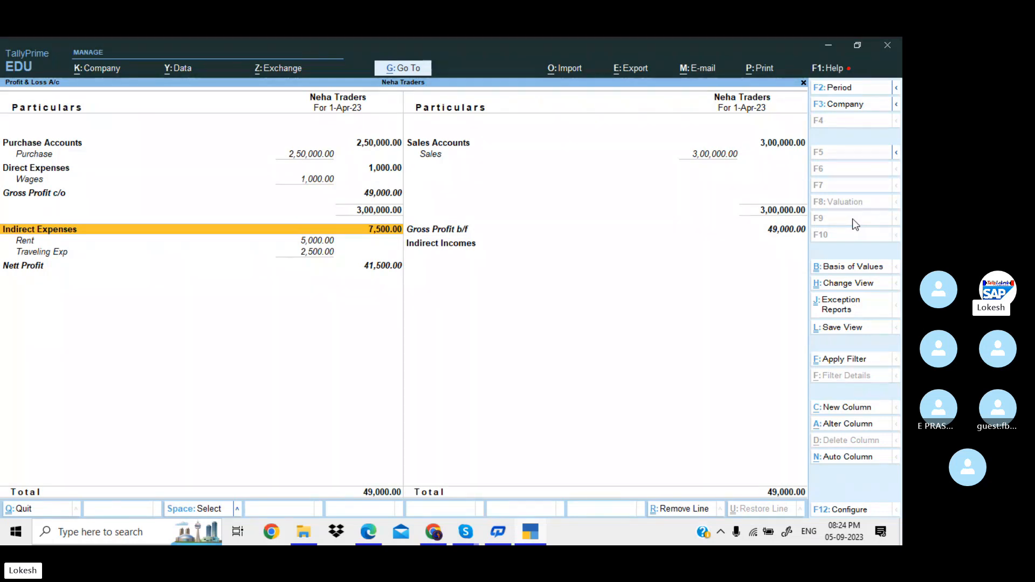
{"action": "key", "text": "Down"}
{"action": "key", "text": "Down"}
{"action": "key", "text": "Down"}
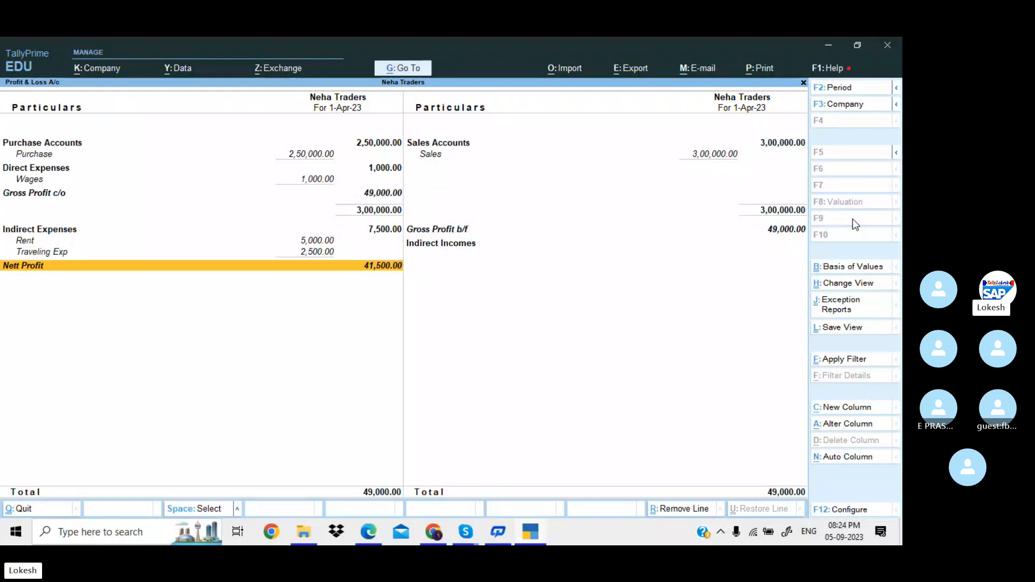
Close the Profit & Loss report and browse the Day Book entries down to the Rent payment.
{"action": "key", "text": "Escape"}
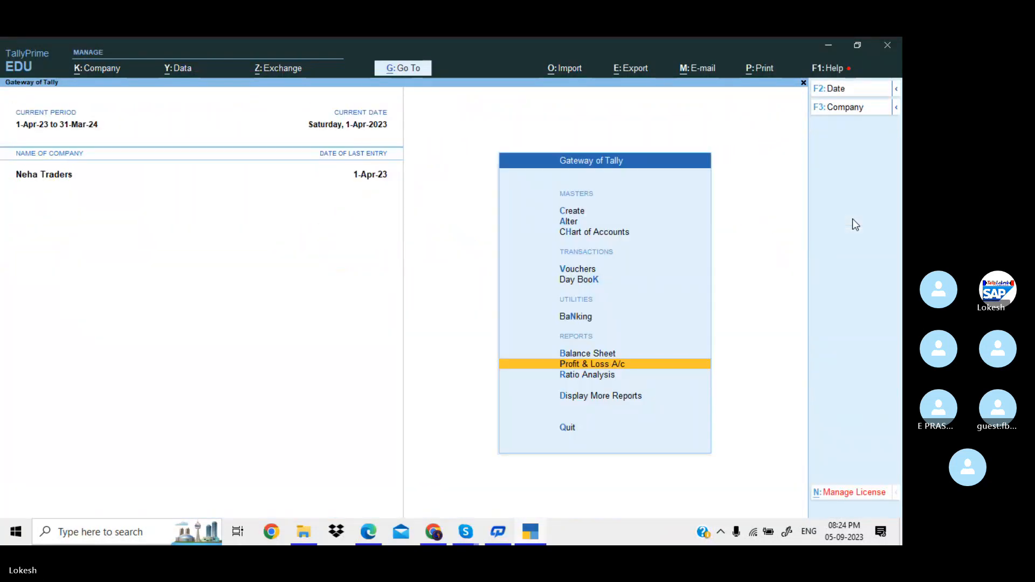
{"action": "key", "text": "Up"}
{"action": "key", "text": "Up"}
{"action": "key", "text": "Up"}
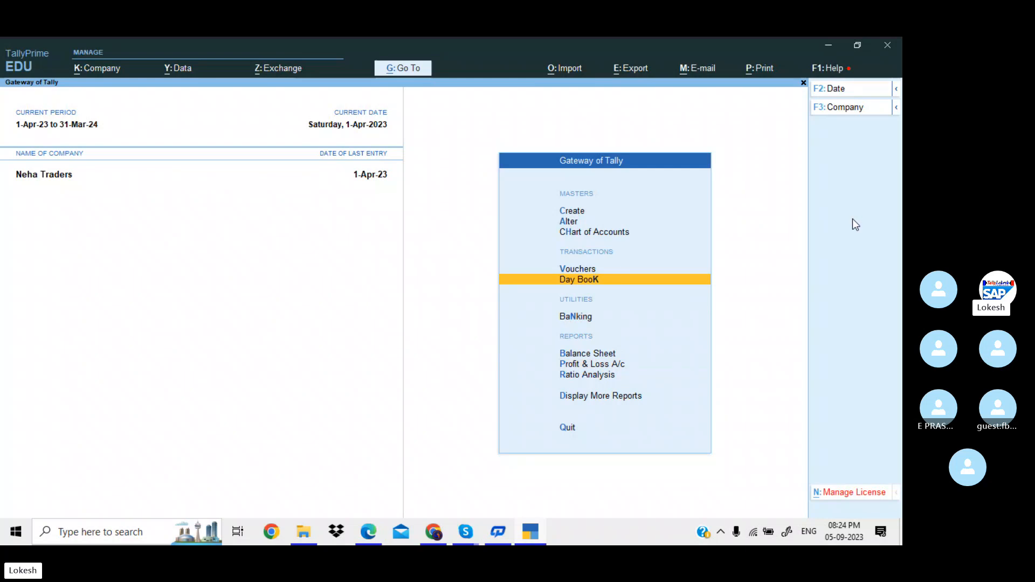
{"action": "key", "text": "Return"}
{"action": "key", "text": "Down"}
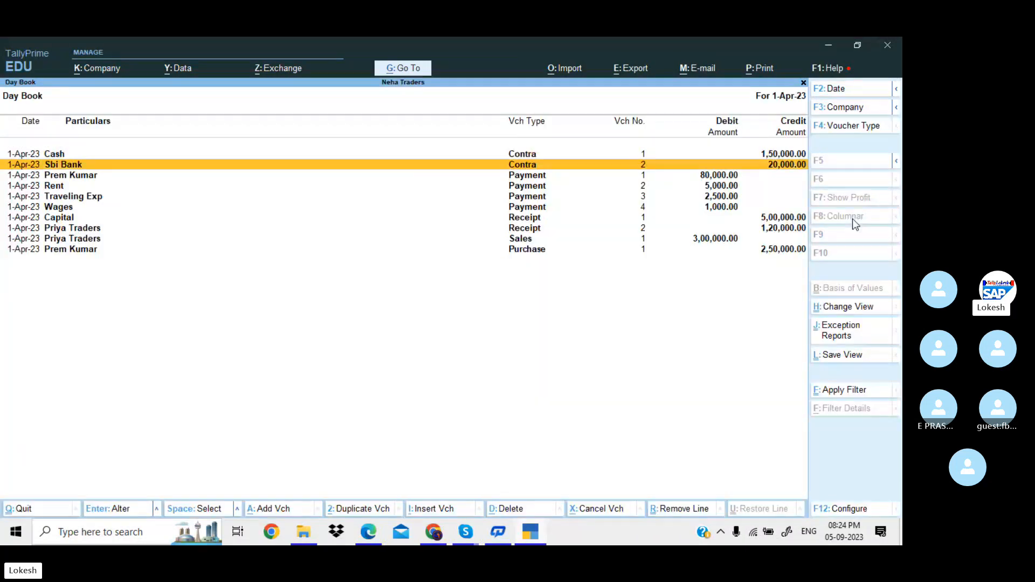
{"action": "key", "text": "Down"}
{"action": "key", "text": "Down"}
{"action": "key", "text": "Down"}
{"action": "key", "text": "Down"}
{"action": "key", "text": "Down"}
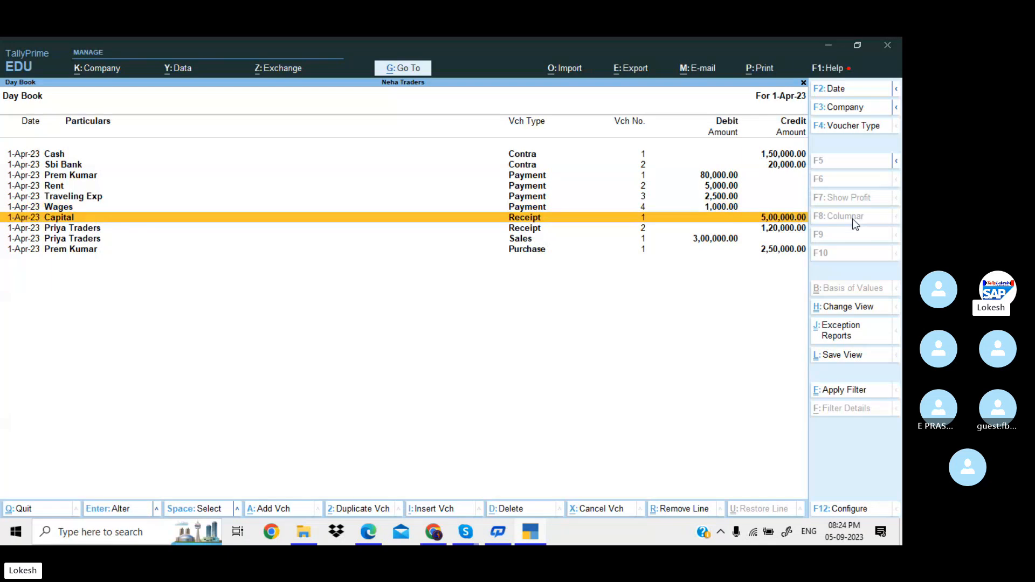
{"action": "key", "text": "Up"}
{"action": "key", "text": "Up"}
{"action": "key", "text": "Up"}
{"action": "key", "text": "Up"}
{"action": "key", "text": "Down"}
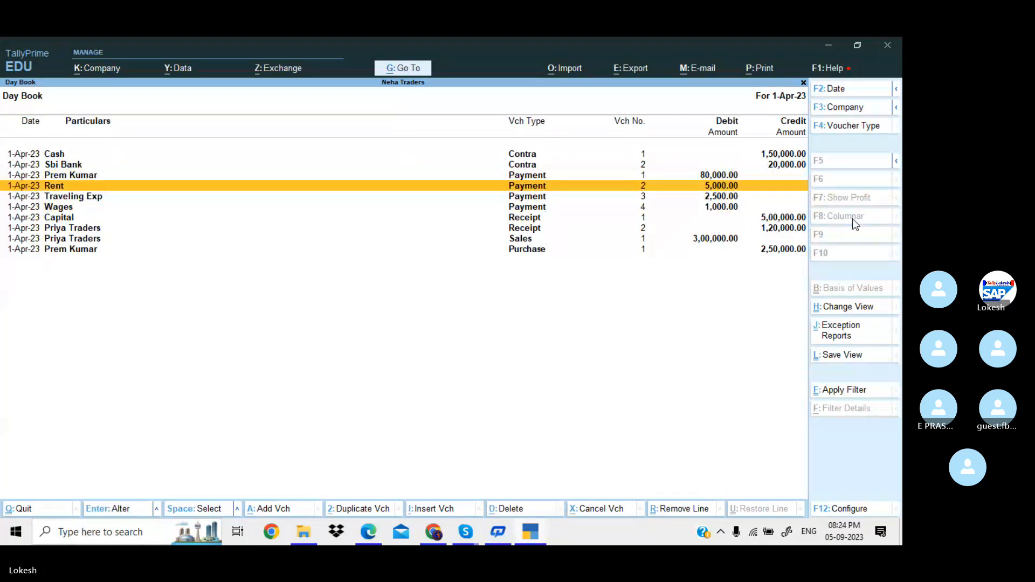
Alter the Rent payment voucher's amount to 10,000 and save it.
{"action": "key", "text": "Return"}
{"action": "key", "text": "Return"}
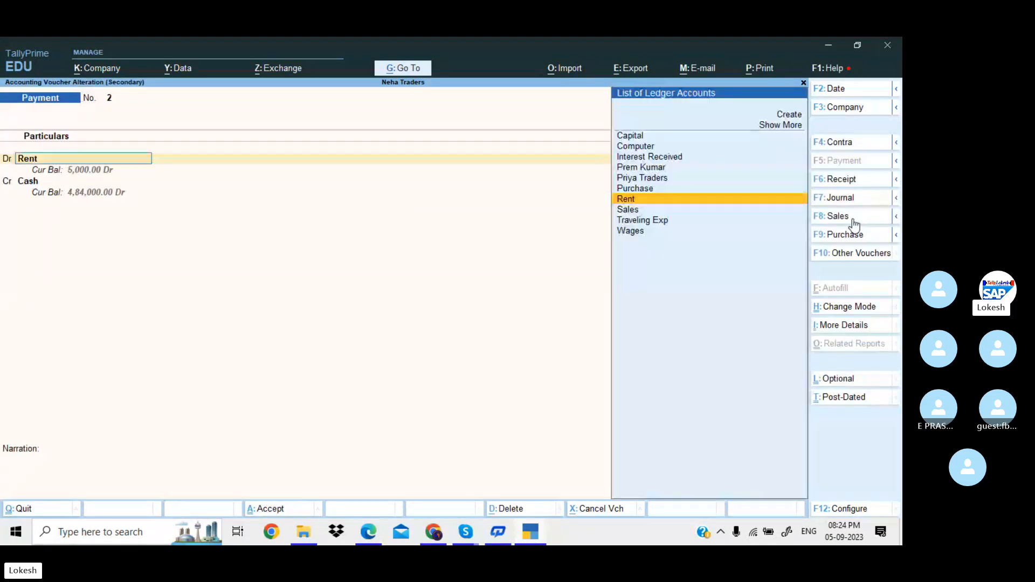
{"action": "key", "text": "Return"}
{"action": "type", "text": "10000"}
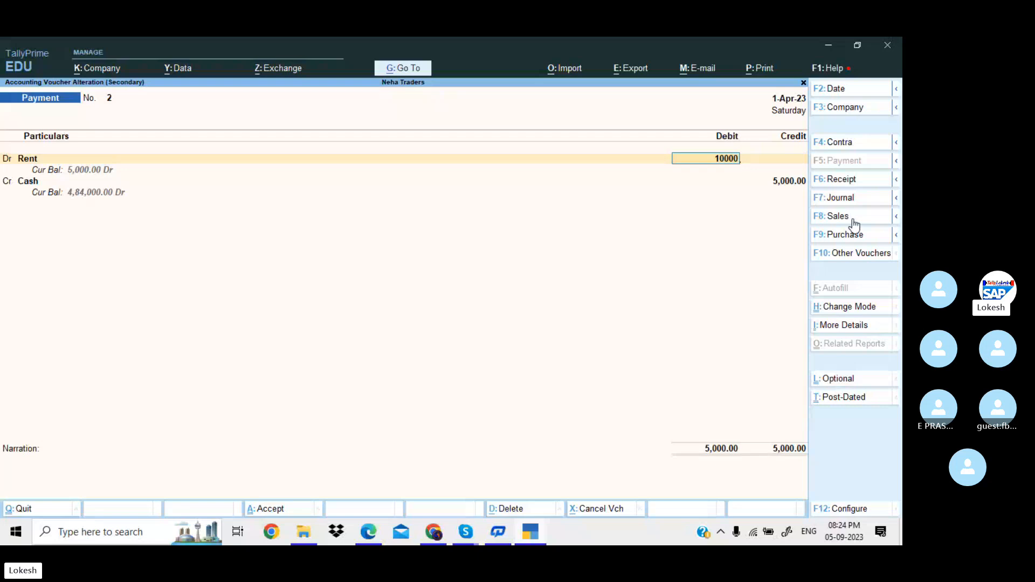
{"action": "key", "text": "Return"}
{"action": "key", "text": "Return"}
{"action": "key", "text": "Return"}
{"action": "key", "text": "Return"}
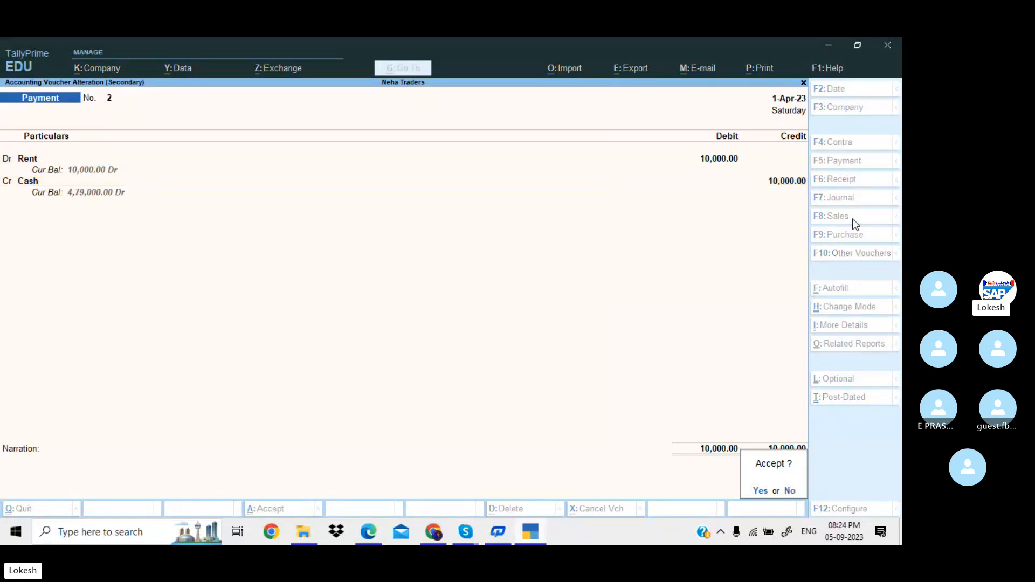
{"action": "key", "text": "Return"}
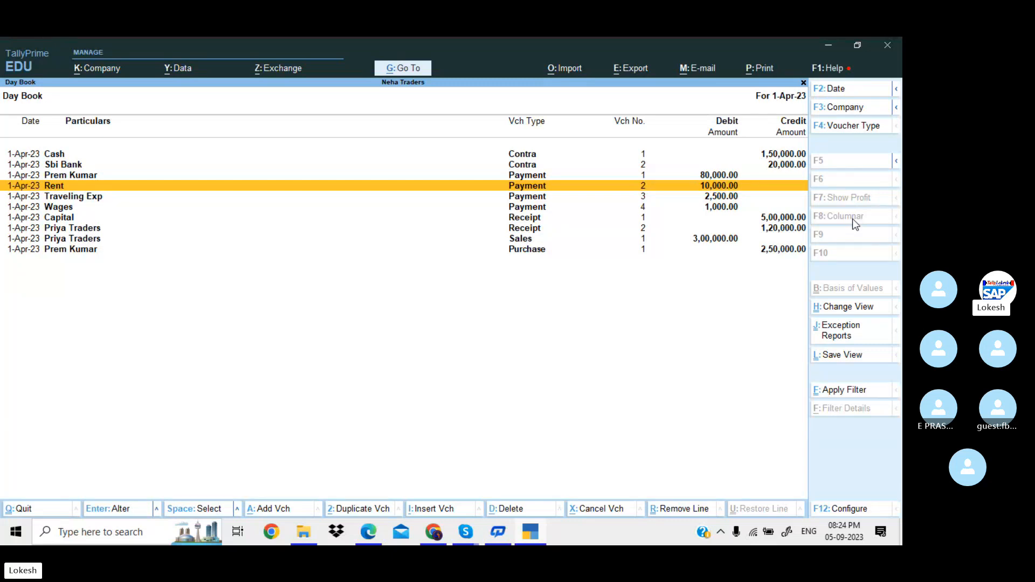
Leave the Day Book and open a blank Company Creation form, then switch to the PDF.
{"action": "key", "text": "Escape"}
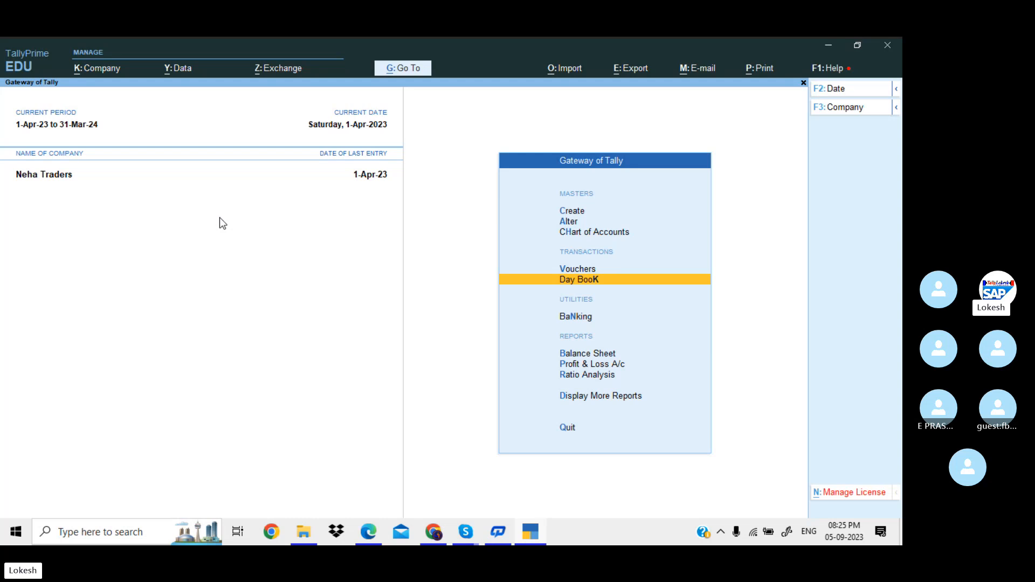
{"action": "left_click", "coordinate": [113, 73]}
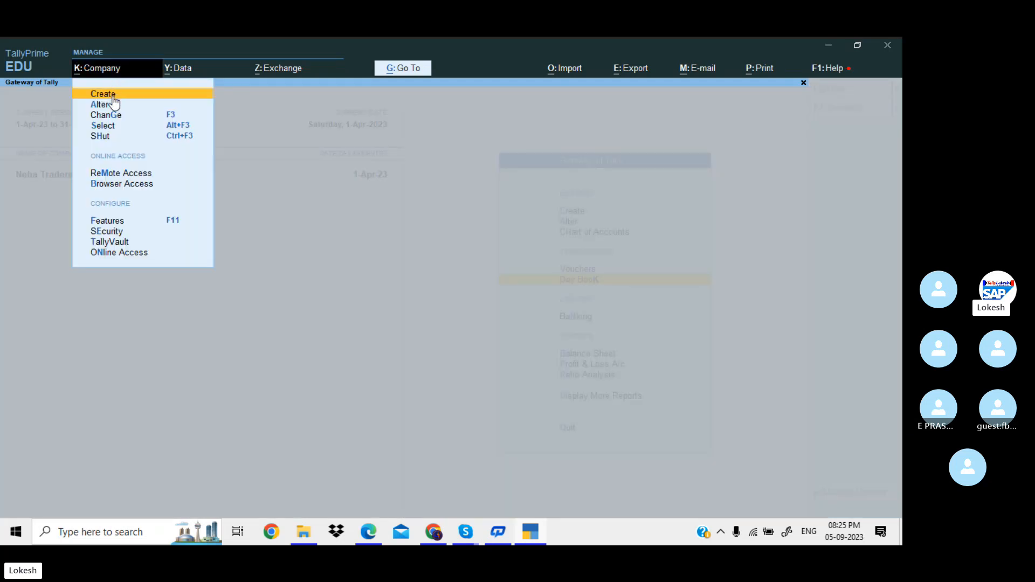
{"action": "left_click", "coordinate": [113, 96]}
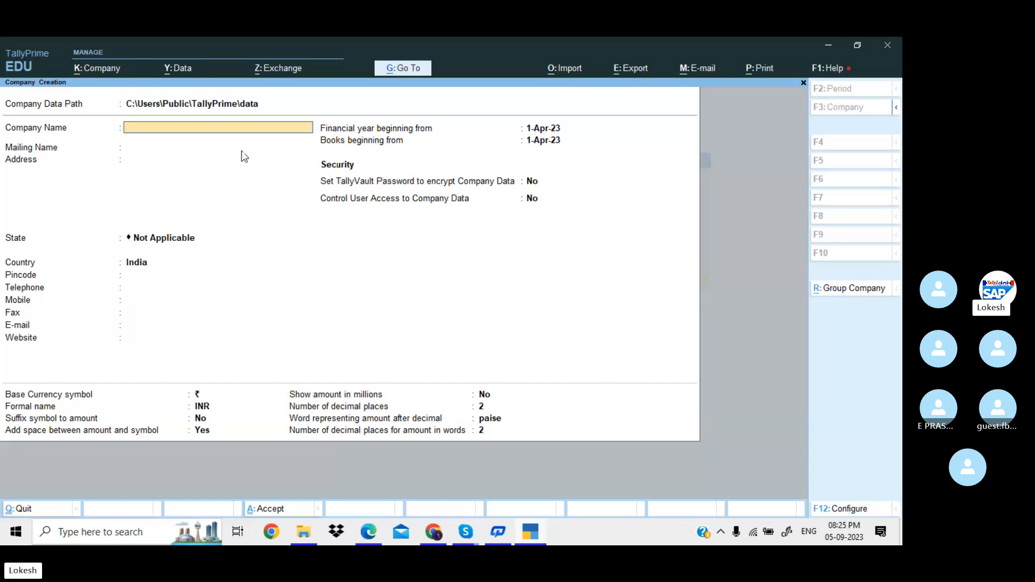
{"action": "key", "text": "alt+Tab"}
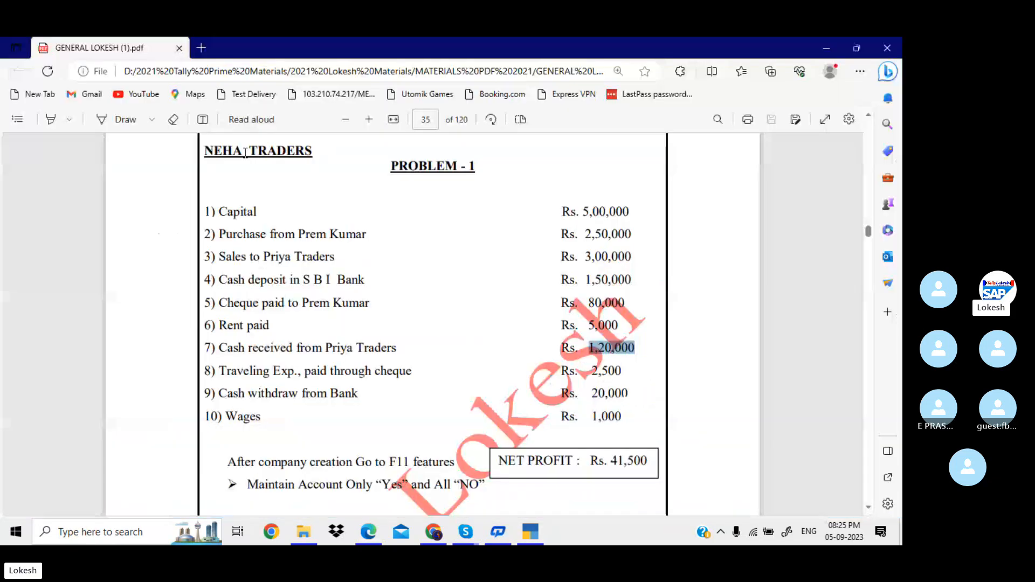
Scroll to Problem 2, copy the KALYAN ENTERPRISE heading and return to Tally.
{"action": "scroll", "coordinate": [480, 398], "scroll_direction": "down", "scroll_amount": 10}
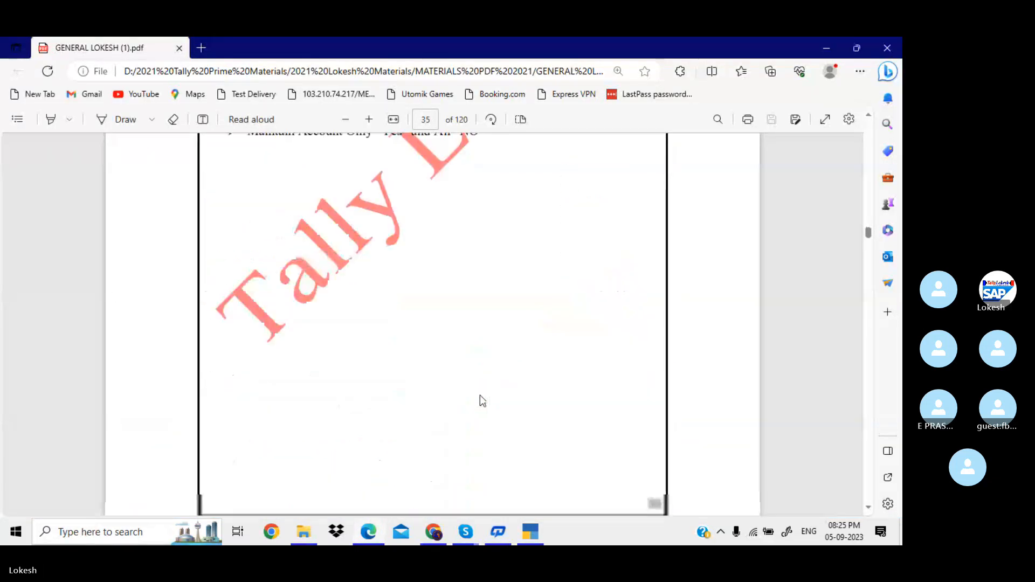
{"action": "scroll", "coordinate": [480, 398], "scroll_direction": "down", "scroll_amount": 1}
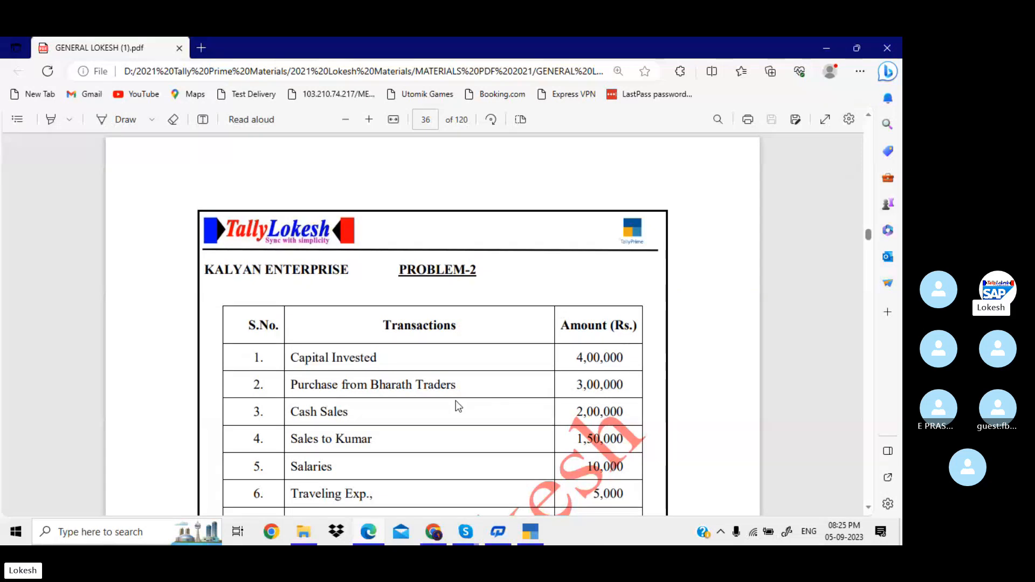
{"action": "left_click_drag", "start_coordinate": [205, 269], "coordinate": [351, 270]}
{"action": "key", "text": "ctrl+c"}
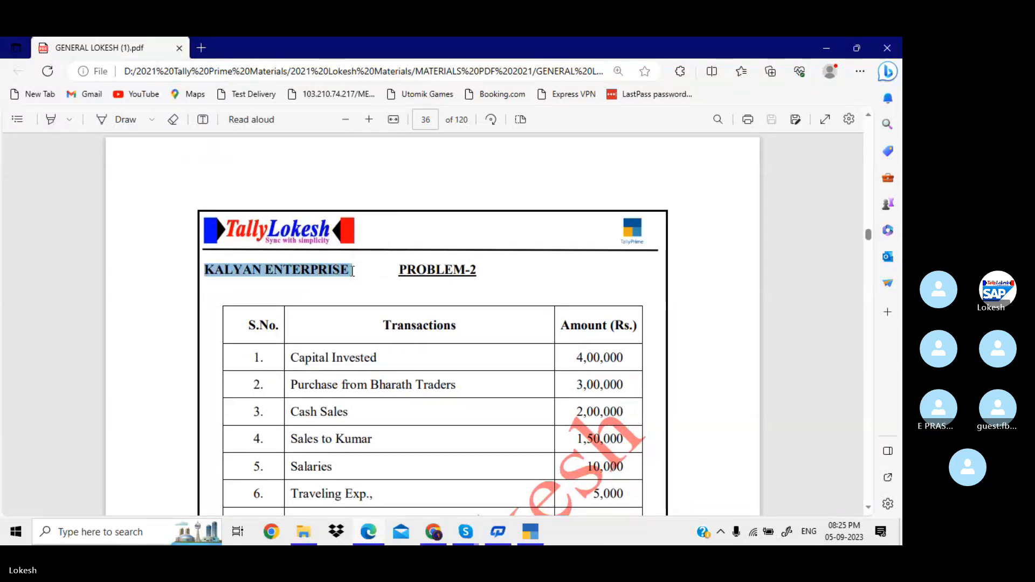
{"action": "left_click", "coordinate": [531, 532]}
Create the company named KALYAN ENTERPRISE with Andhra Pradesh as its state.
{"action": "key", "text": "ctrl+v"}
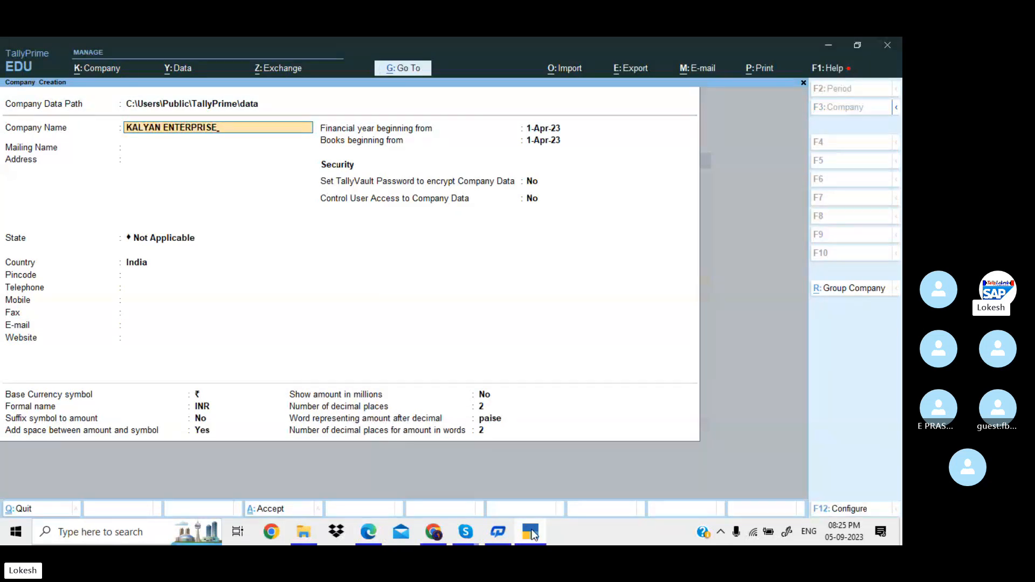
{"action": "key", "text": "Return"}
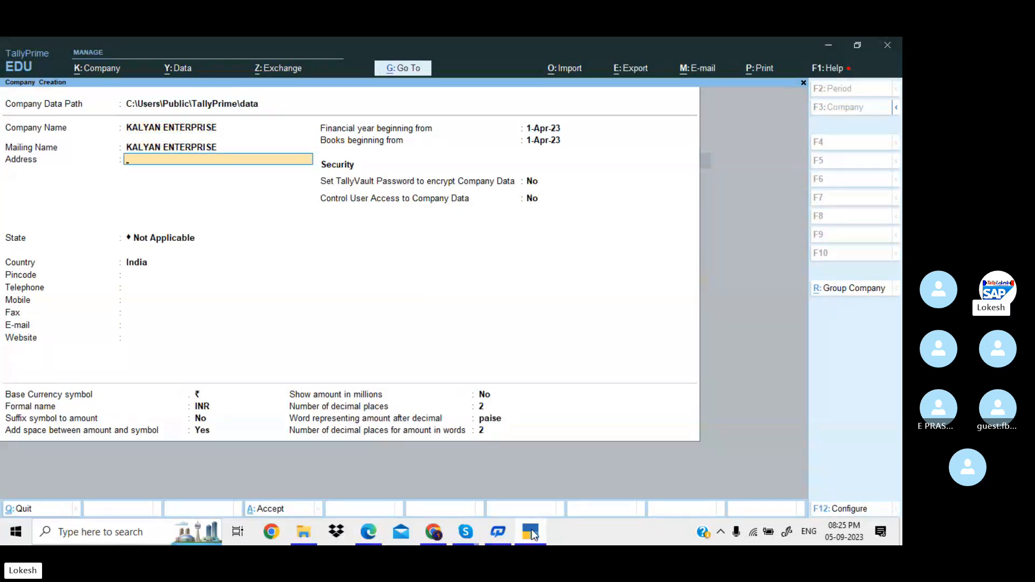
{"action": "key", "text": "Return"}
{"action": "key", "text": "Down"}
{"action": "key", "text": "Down"}
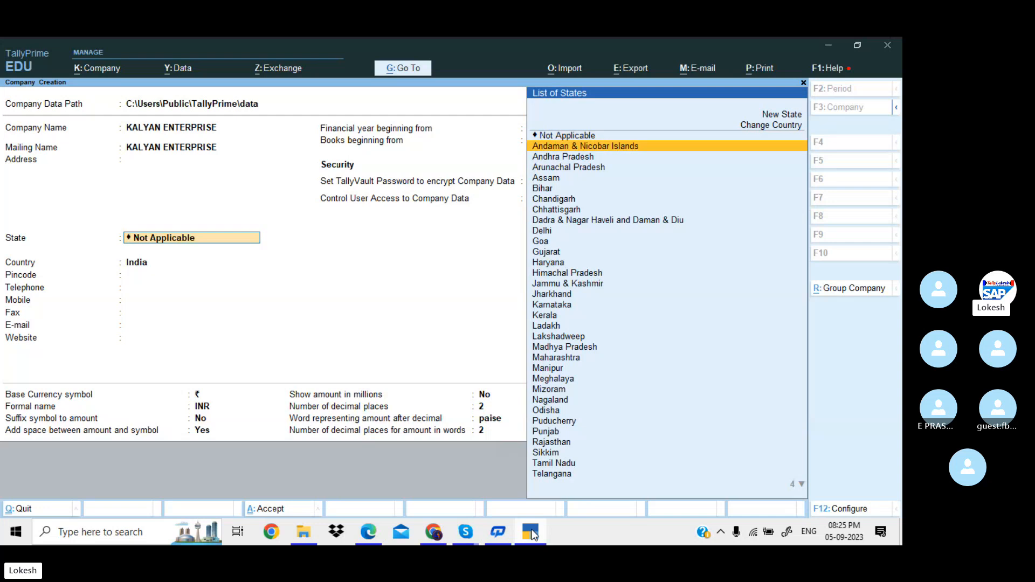
{"action": "key", "text": "Return"}
{"action": "key", "text": "Return"}
{"action": "key", "text": "Return"}
{"action": "key", "text": "Return"}
{"action": "key", "text": "Return"}
{"action": "key", "text": "Return"}
{"action": "key", "text": "Return"}
{"action": "key", "text": "Return"}
{"action": "key", "text": "Return"}
{"action": "key", "text": "Return"}
{"action": "key", "text": "Return"}
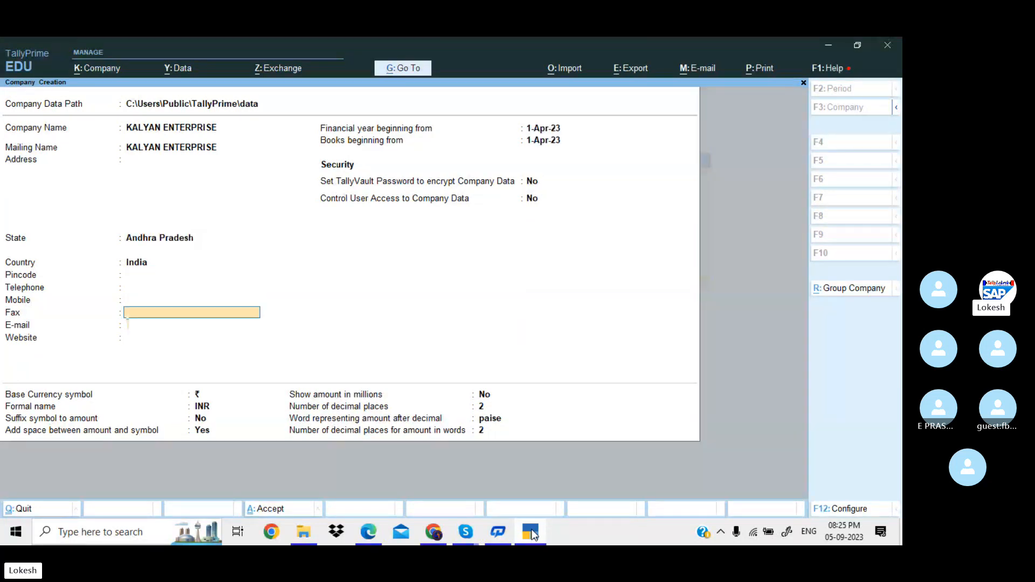
{"action": "key", "text": "Return"}
{"action": "key", "text": "Return"}
{"action": "key", "text": "Return"}
{"action": "key", "text": "Return"}
{"action": "key", "text": "Return"}
{"action": "key", "text": "Return"}
{"action": "key", "text": "Return"}
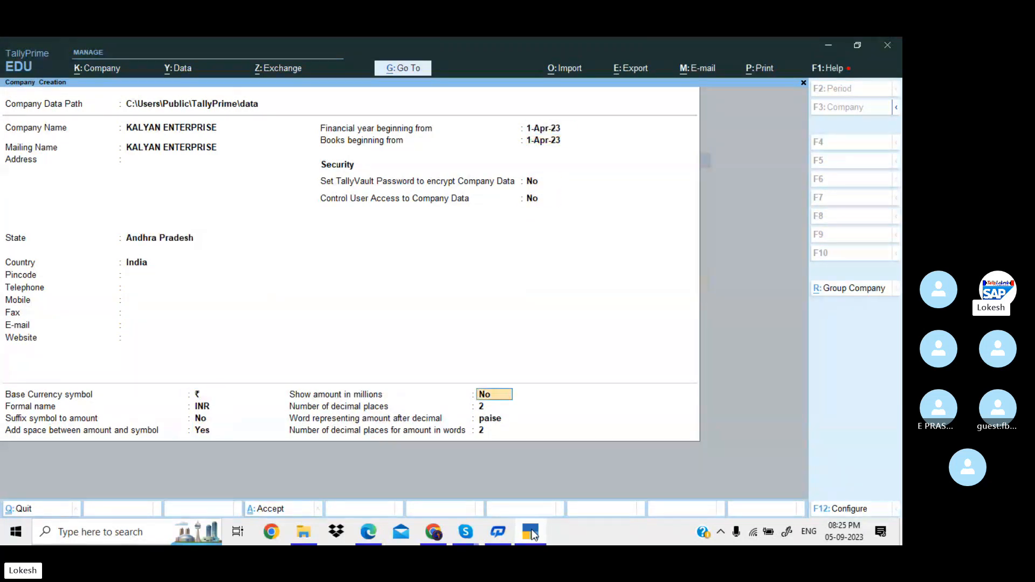
{"action": "key", "text": "Return"}
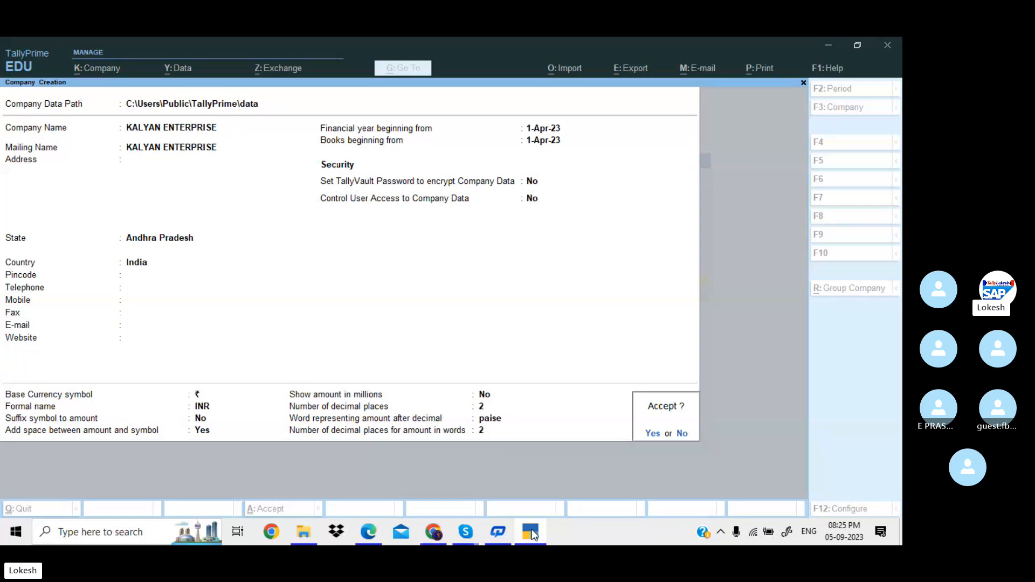
{"action": "key", "text": "Return"}
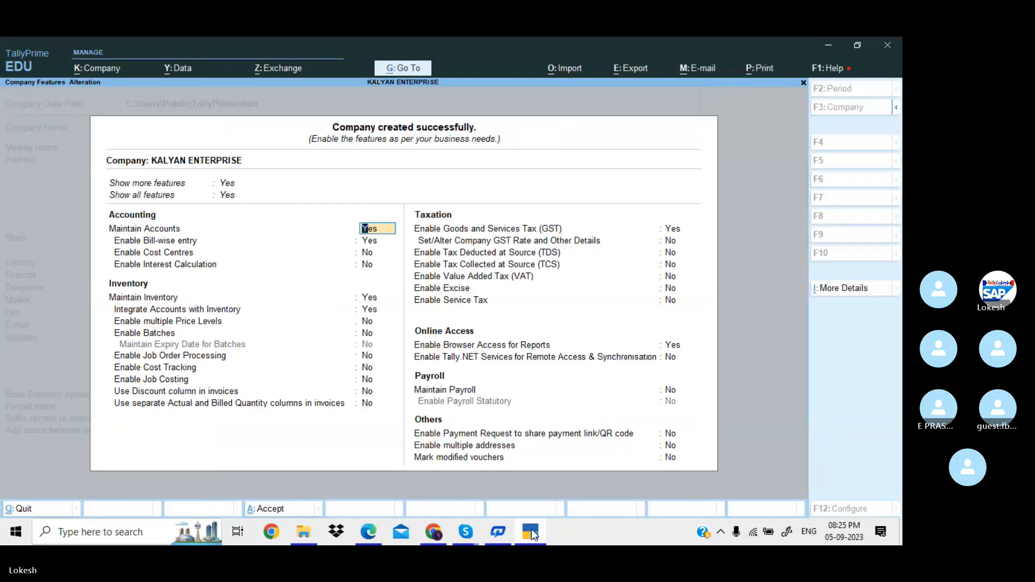
Set bill-wise entry, inventory and GST features to No.
{"action": "key", "text": "Return"}
{"action": "type", "text": "n"}
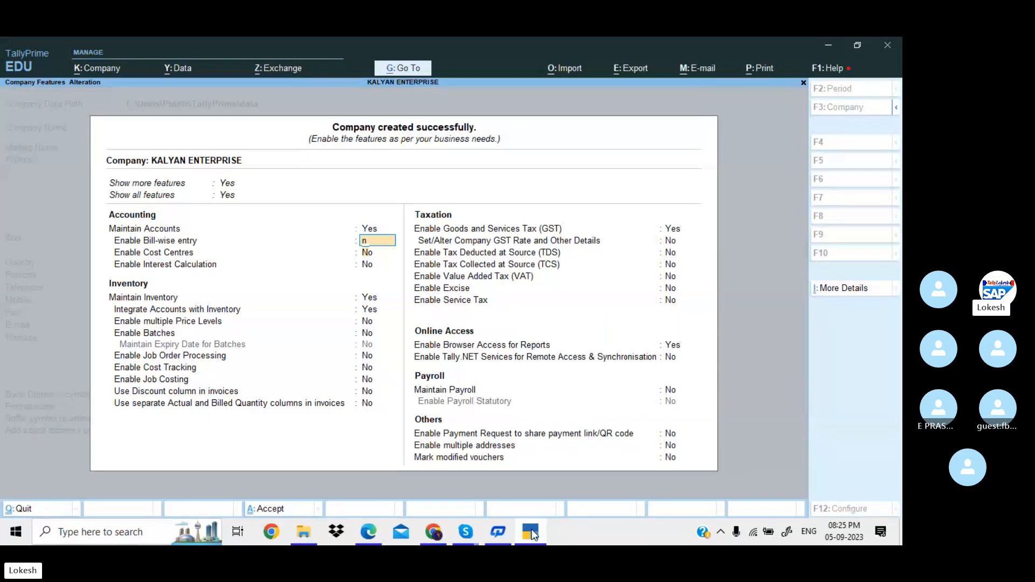
{"action": "key", "text": "Return"}
{"action": "key", "text": "Return"}
{"action": "key", "text": "Return"}
{"action": "type", "text": "n"}
{"action": "key", "text": "Return"}
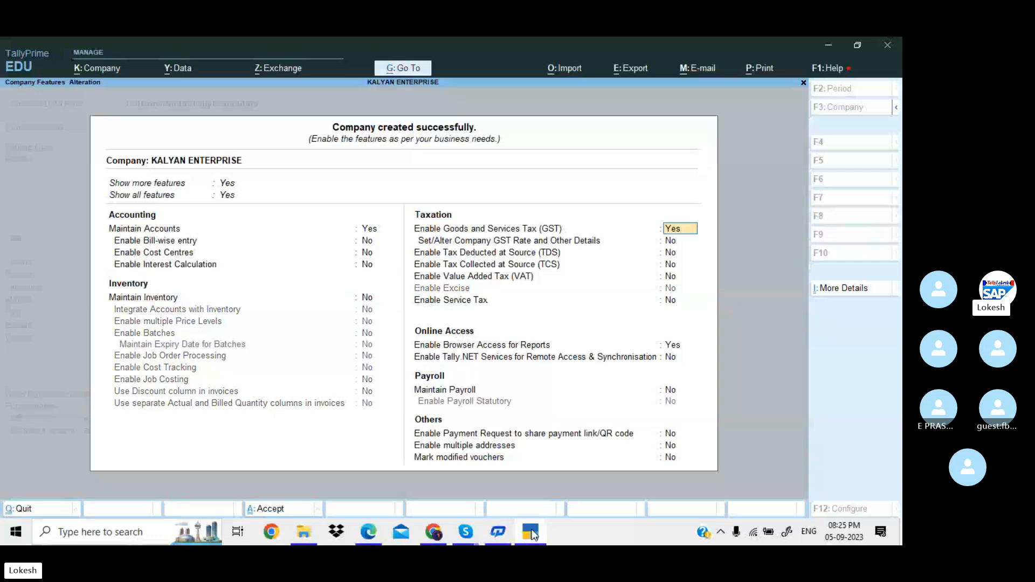
{"action": "type", "text": "n"}
{"action": "key", "text": "Return"}
{"action": "key", "text": "Return"}
{"action": "key", "text": "Return"}
{"action": "key", "text": "Return"}
{"action": "key", "text": "Return"}
{"action": "type", "text": "n"}
{"action": "key", "text": "Return"}
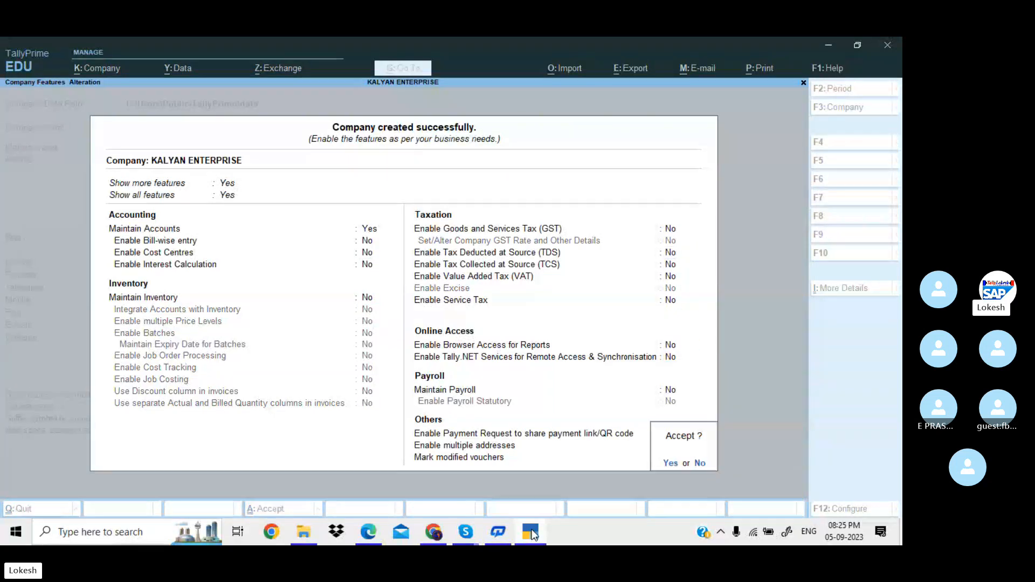
{"action": "key", "text": "ctrl+a"}
Save the features and review the default Group, Ledger and Voucher Type lists, including inactive vouchers.
{"action": "key", "text": "y"}
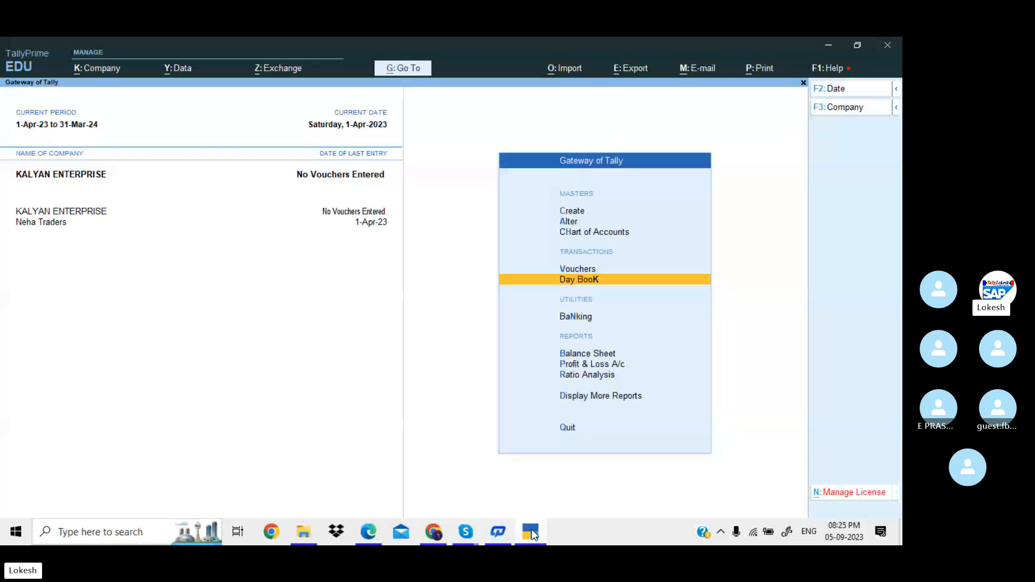
{"action": "key", "text": "Up"}
{"action": "key", "text": "Up"}
{"action": "key", "text": "Up"}
{"action": "key", "text": "Return"}
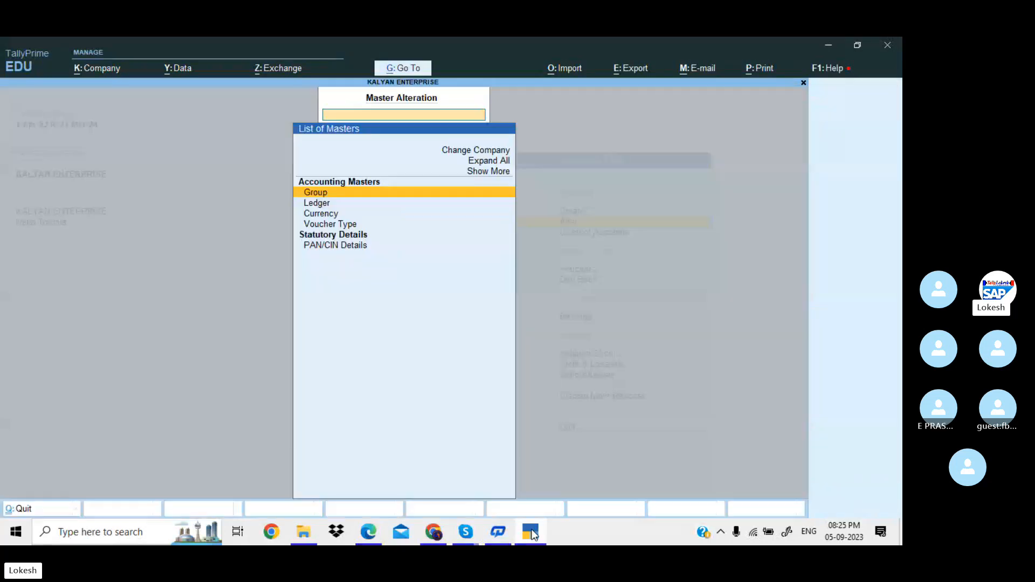
{"action": "key", "text": "Return"}
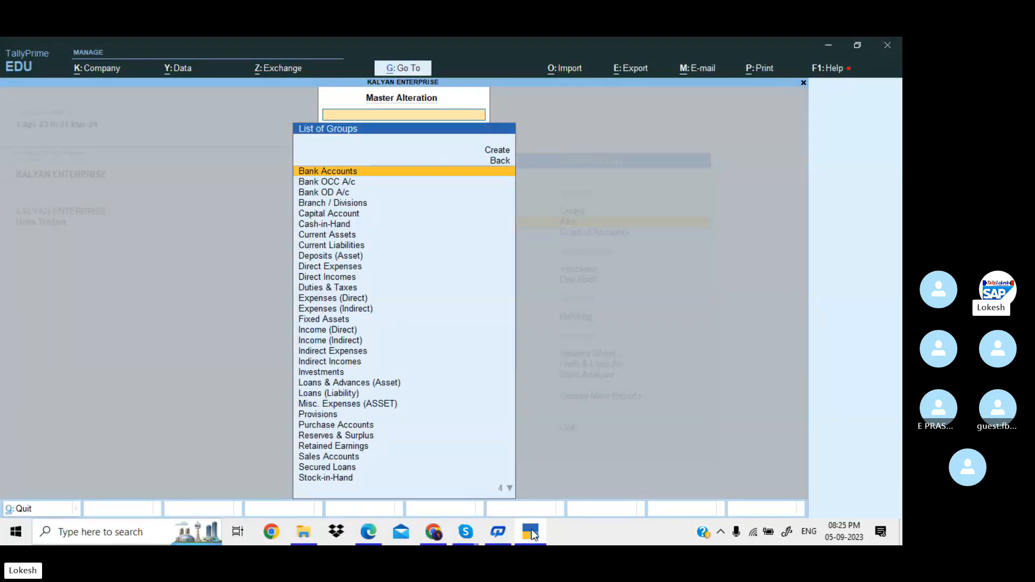
{"action": "key", "text": "Escape"}
{"action": "key", "text": "Down"}
{"action": "key", "text": "Return"}
{"action": "key", "text": "Escape"}
{"action": "key", "text": "Down"}
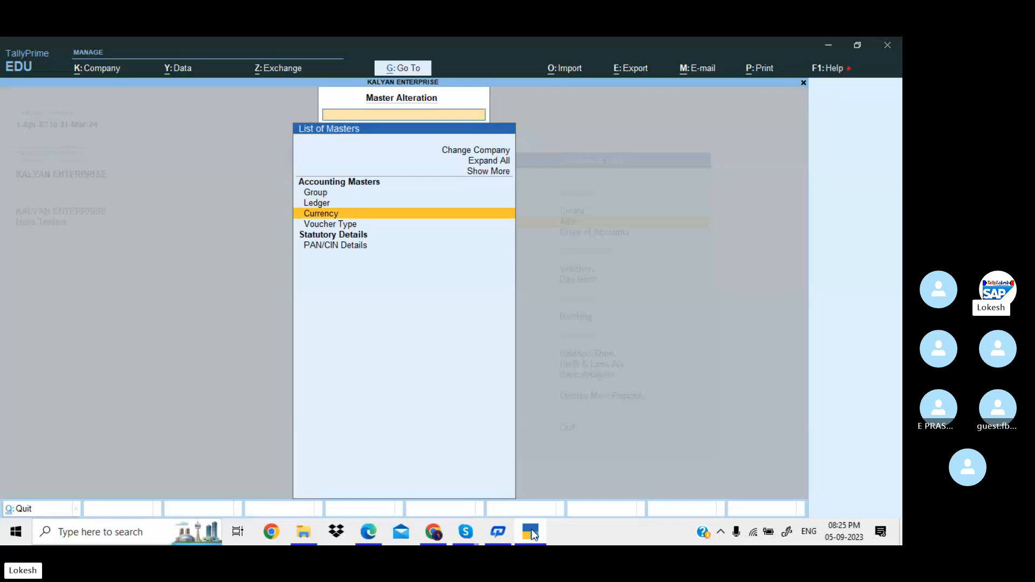
{"action": "key", "text": "Down"}
{"action": "key", "text": "Return"}
{"action": "key", "text": "Up"}
{"action": "key", "text": "Up"}
{"action": "key", "text": "Return"}
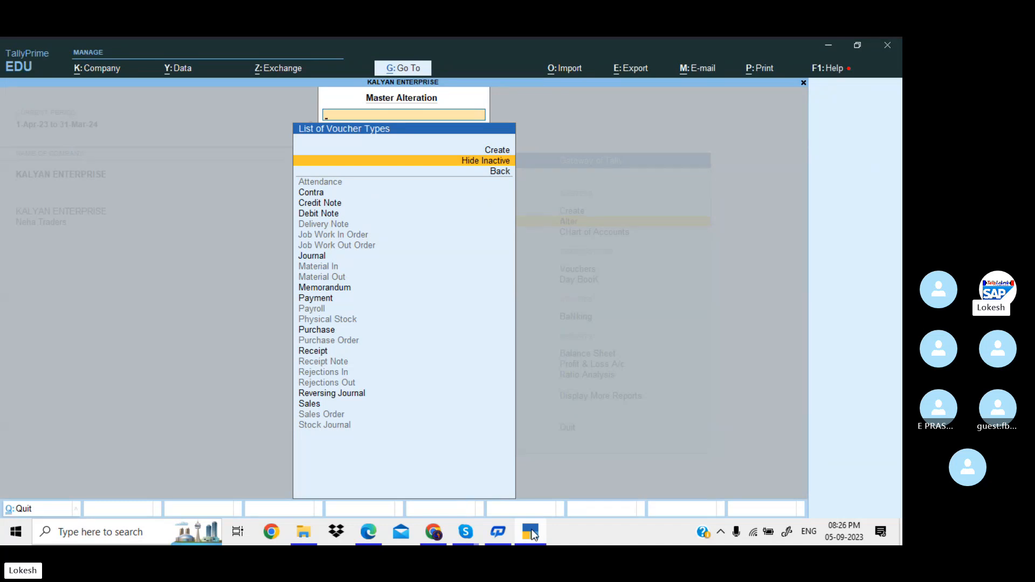
{"action": "key", "text": "Escape"}
{"action": "key", "text": "Escape"}
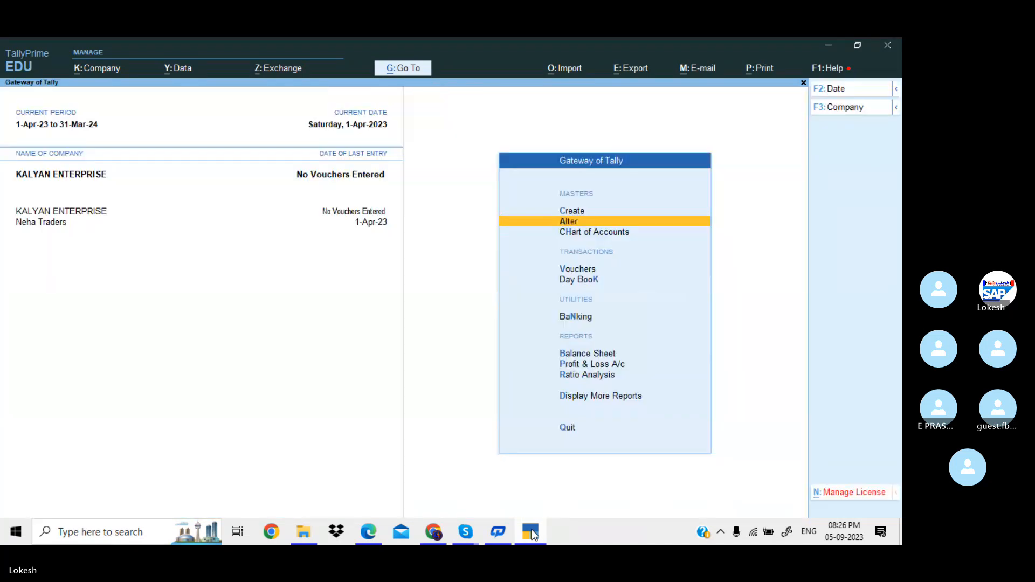
Open a blank Ledger Creation form for the new company.
{"action": "key", "text": "Up"}
{"action": "key", "text": "Return"}
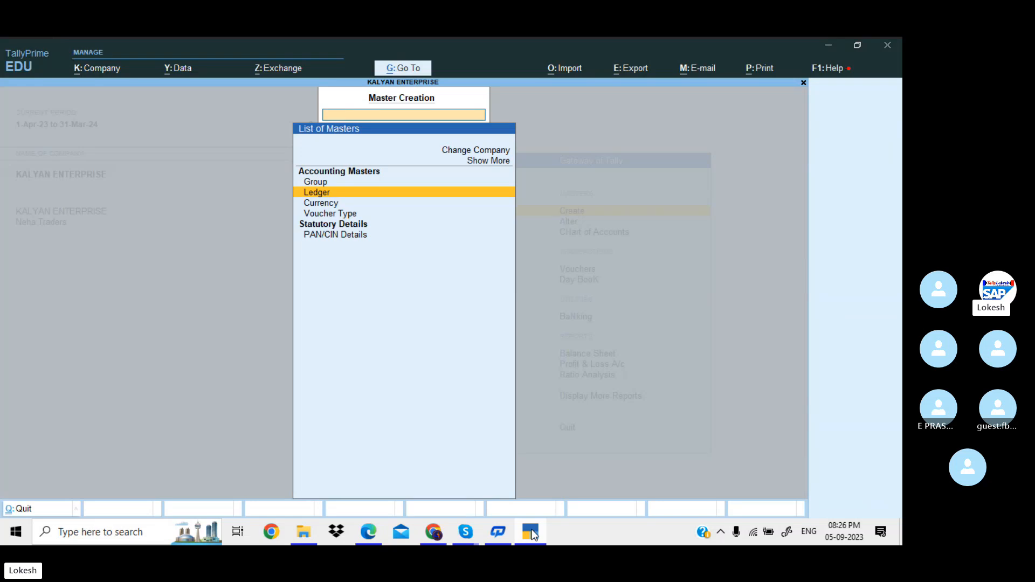
{"action": "key", "text": "Return"}
{"action": "key", "text": "alt+Tab"}
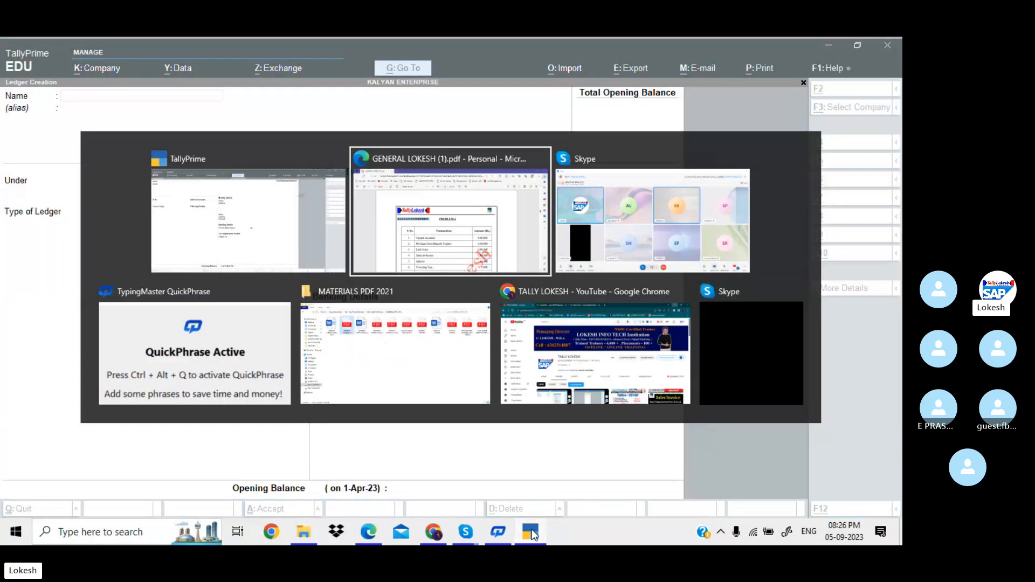
Review transactions 8 to 20, net profit, and returns and depreciation rows in the PDF, then return to Tally.
{"action": "key", "text": "Down"}
{"action": "key", "text": "Down"}
{"action": "key", "text": "Down"}
{"action": "key", "text": "Down"}
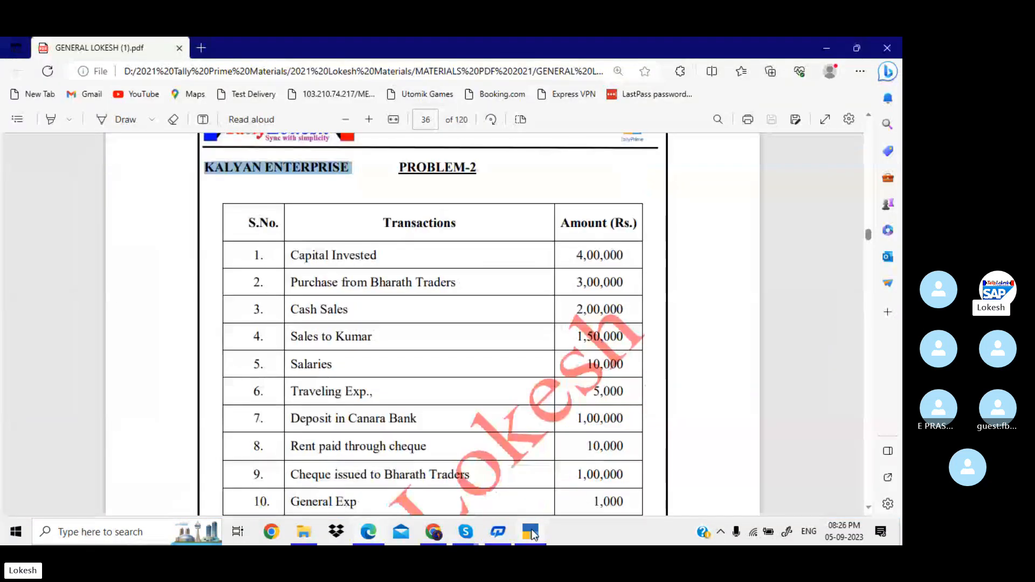
{"action": "key", "text": "Down"}
{"action": "key", "text": "Down"}
{"action": "key", "text": "Down"}
{"action": "key", "text": "Down"}
{"action": "key", "text": "Down"}
{"action": "key", "text": "Down"}
{"action": "key", "text": "Down"}
{"action": "key", "text": "Down"}
{"action": "key", "text": "Down"}
{"action": "key", "text": "Down"}
{"action": "key", "text": "Down"}
{"action": "key", "text": "Down"}
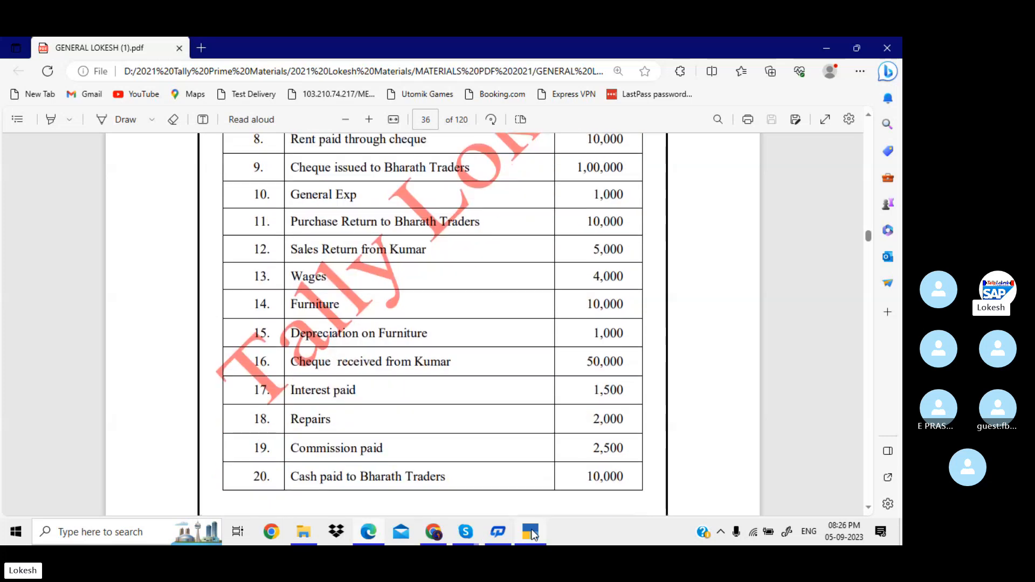
{"action": "key", "text": "Down"}
{"action": "key", "text": "Down"}
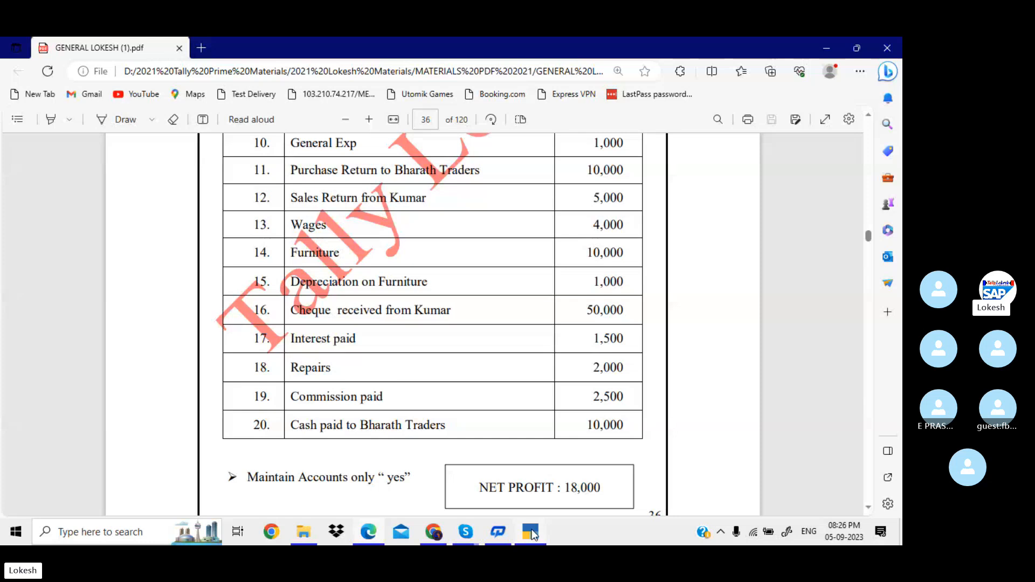
{"action": "key", "text": "Up"}
{"action": "key", "text": "Up"}
{"action": "key", "text": "Up"}
{"action": "key", "text": "Up"}
{"action": "key", "text": "Up"}
{"action": "key", "text": "Up"}
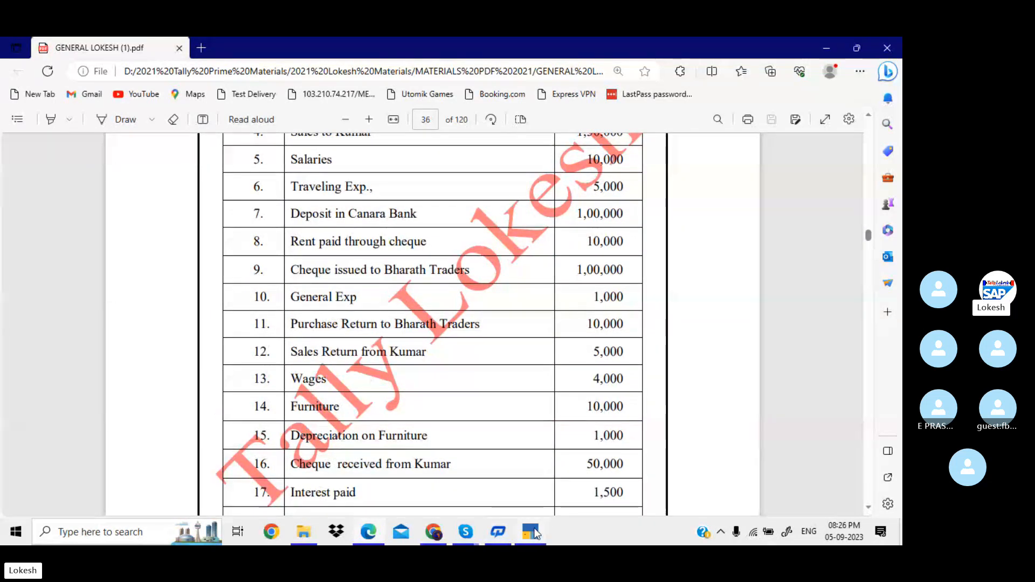
{"action": "left_click", "coordinate": [498, 532]}
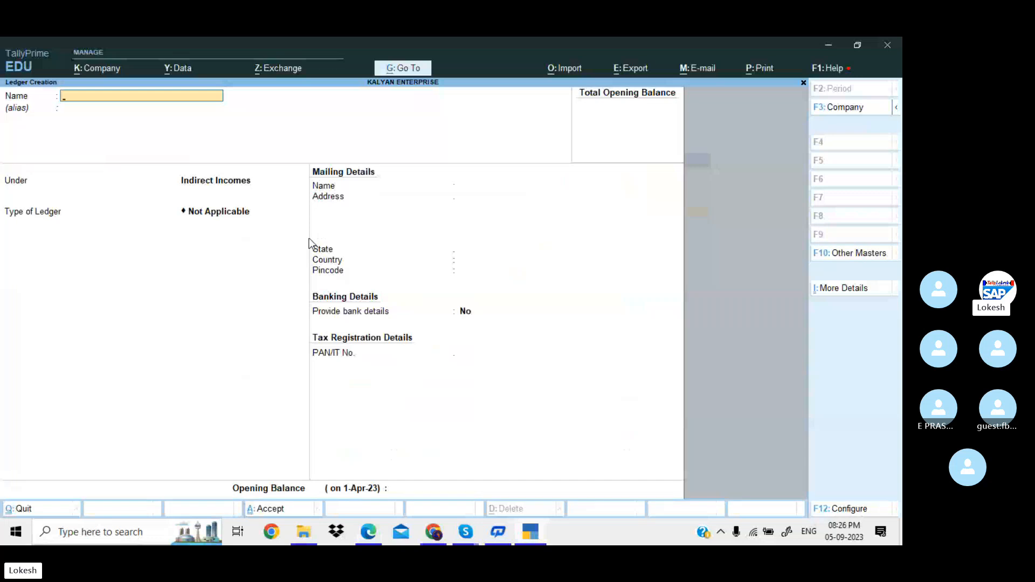
Quit the empty Ledger Creation form and go back to the Gateway of Tally.
{"action": "key", "text": "Escape"}
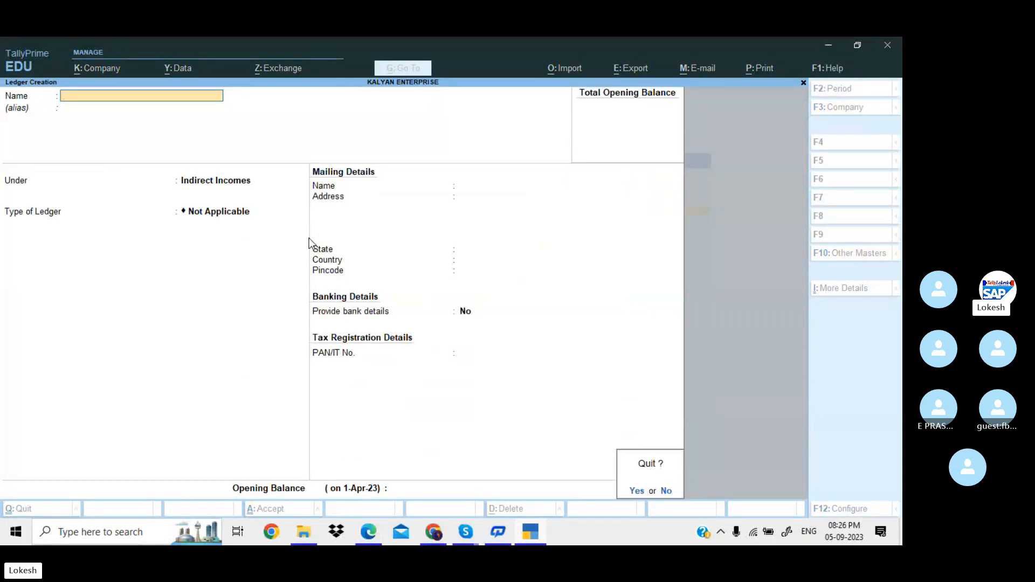
{"action": "key", "text": "y"}
{"action": "key", "text": "Escape"}
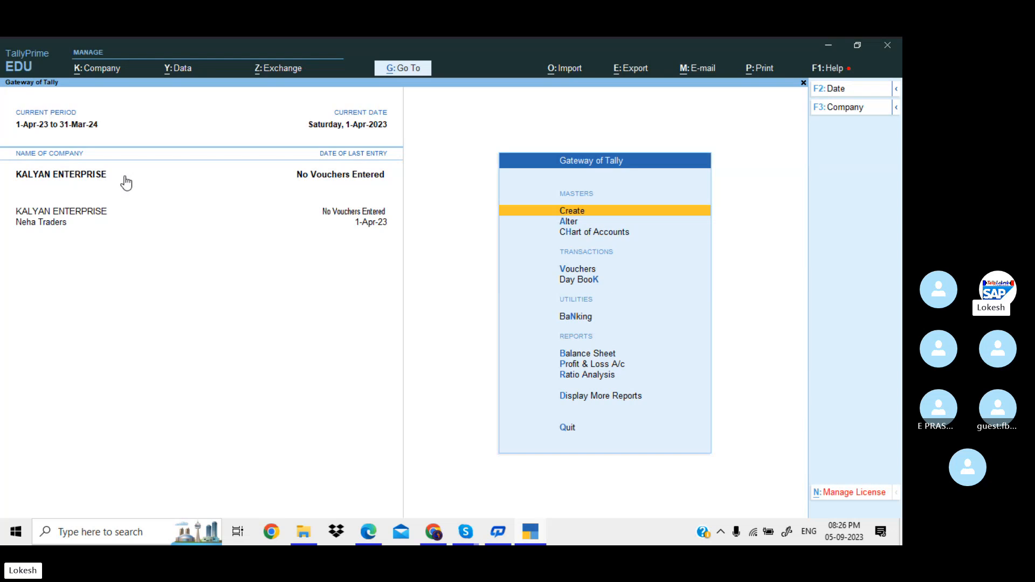
Make Neha Traders the current company, briefly selecting KALYAN ENTERPRISE in between.
{"action": "left_click", "coordinate": [43, 223]}
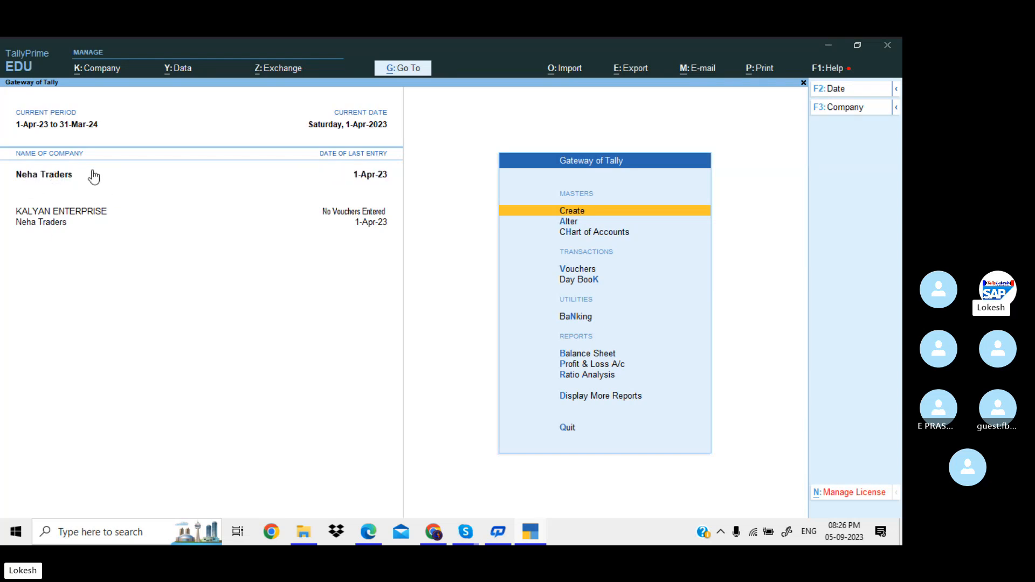
{"action": "left_click", "coordinate": [76, 214]}
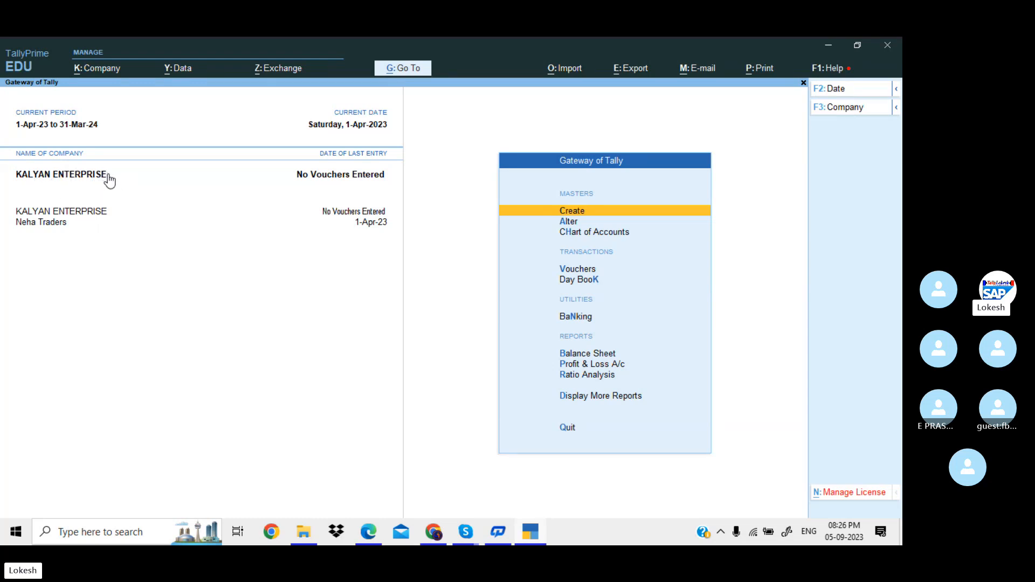
{"action": "left_click", "coordinate": [62, 224]}
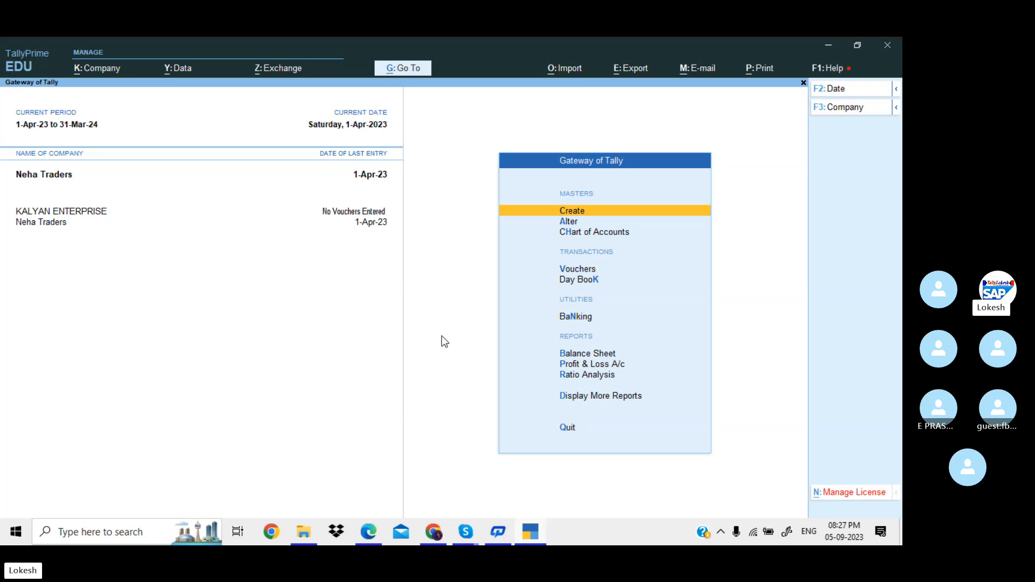
Create a Purchase Return ledger under Purchase Accounts.
{"action": "key", "text": "Return"}
{"action": "key", "text": "Down"}
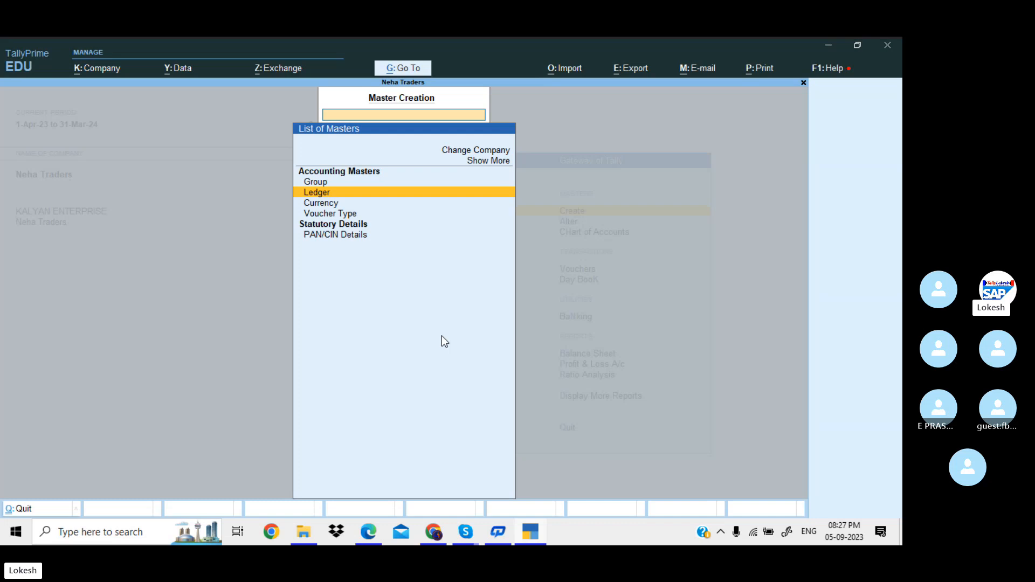
{"action": "key", "text": "Return"}
{"action": "type", "text": "Purch"}
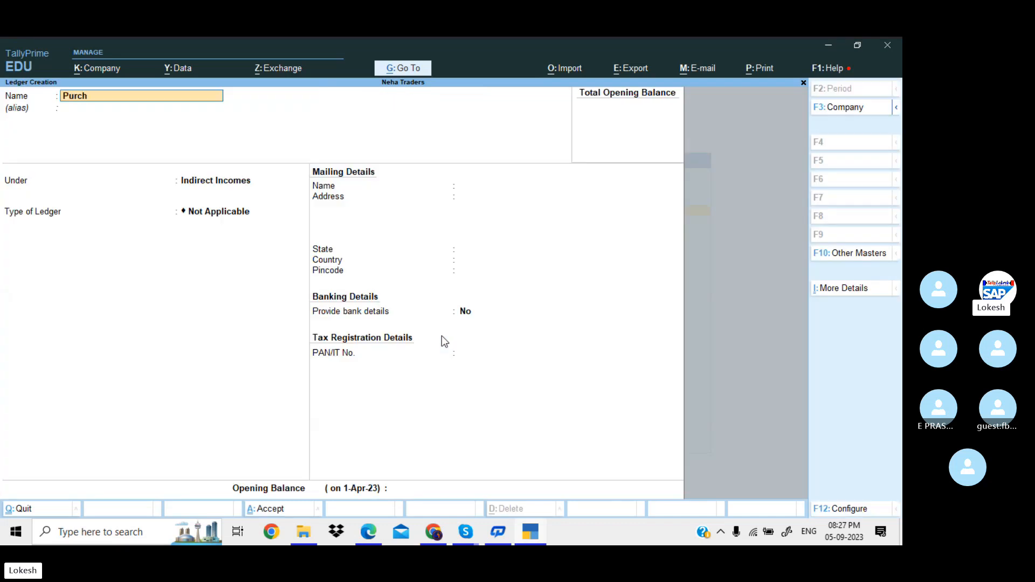
{"action": "type", "text": "ase Retrun"}
{"action": "key", "text": "BackSpace"}
{"action": "key", "text": "BackSpace"}
{"action": "key", "text": "BackSpace"}
{"action": "type", "text": "urn"}
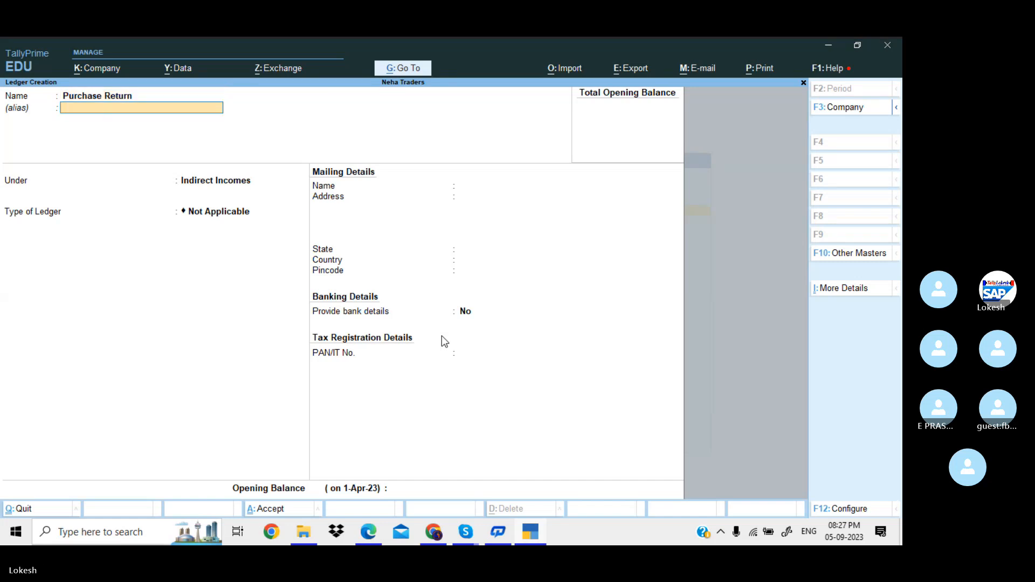
{"action": "key", "text": "Return"}
{"action": "type", "text": "Pu"}
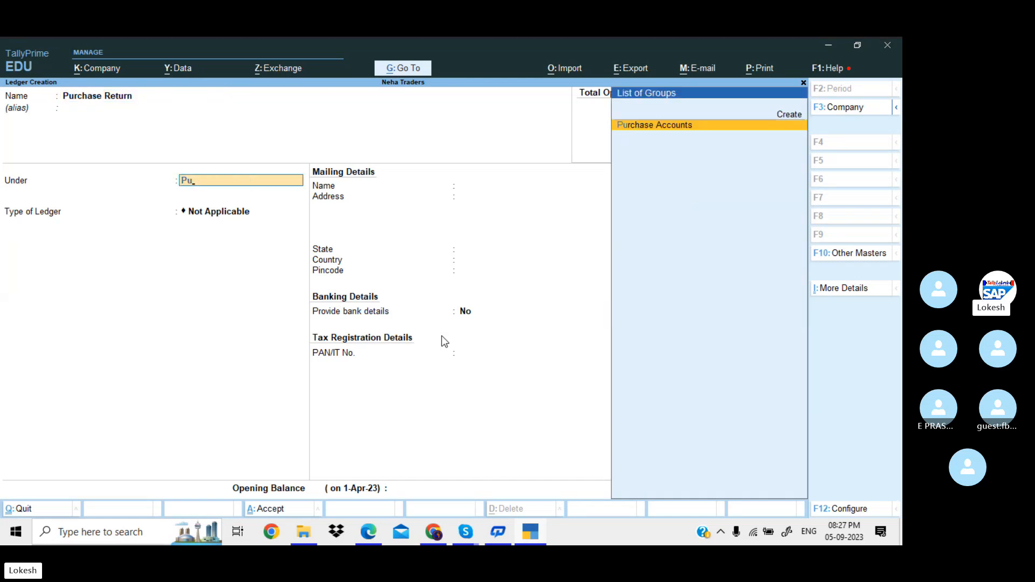
{"action": "key", "text": "Return"}
{"action": "key", "text": "Return"}
{"action": "key", "text": "Return"}
{"action": "key", "text": "Return"}
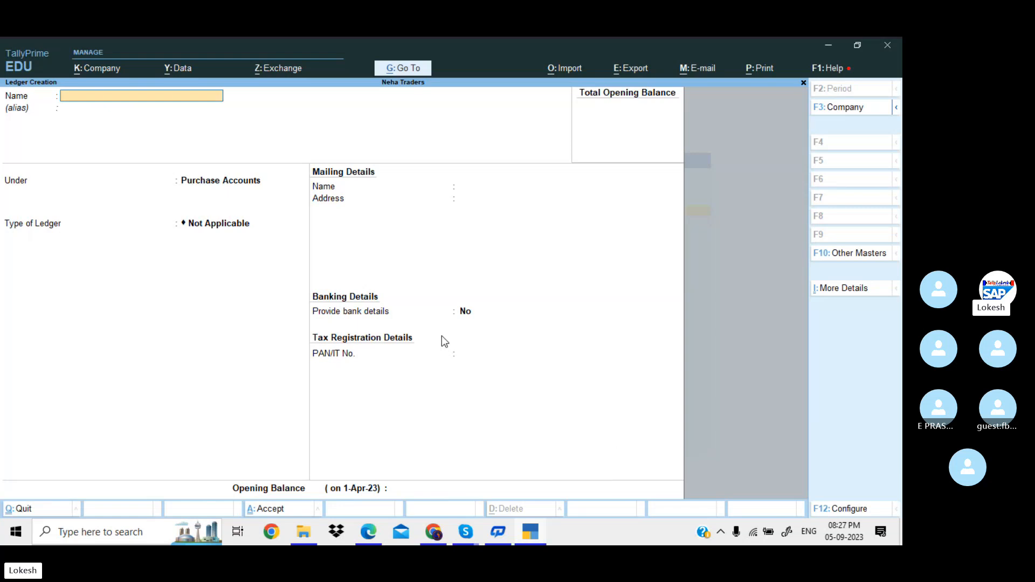
Create a Sales Return ledger under Sales Accounts.
{"action": "type", "text": "Sales Reet"}
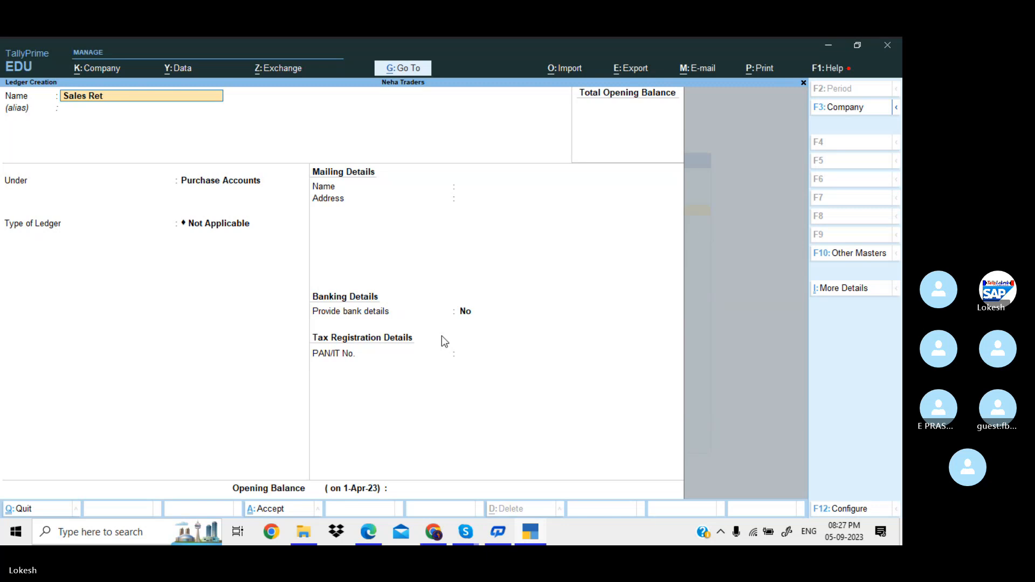
{"action": "type", "text": "rurn"}
{"action": "key", "text": "Return"}
{"action": "key", "text": "Return"}
{"action": "type", "text": "Sa"}
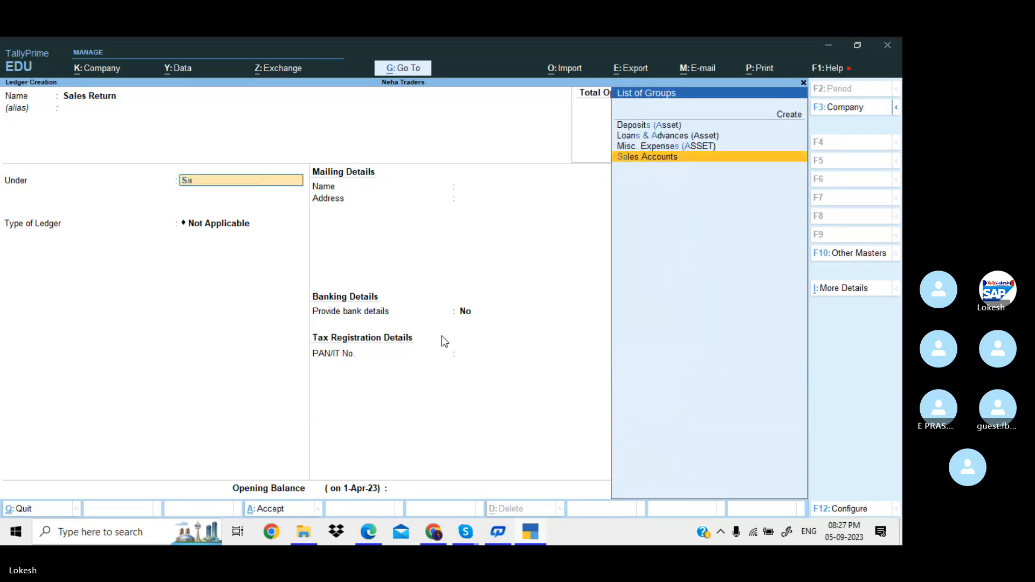
{"action": "key", "text": "Return"}
{"action": "key", "text": "Return"}
{"action": "key", "text": "Return"}
{"action": "key", "text": "Return"}
Create a Depreciation ledger under Indirect Expenses with type Not Applicable.
{"action": "key", "text": "Return"}
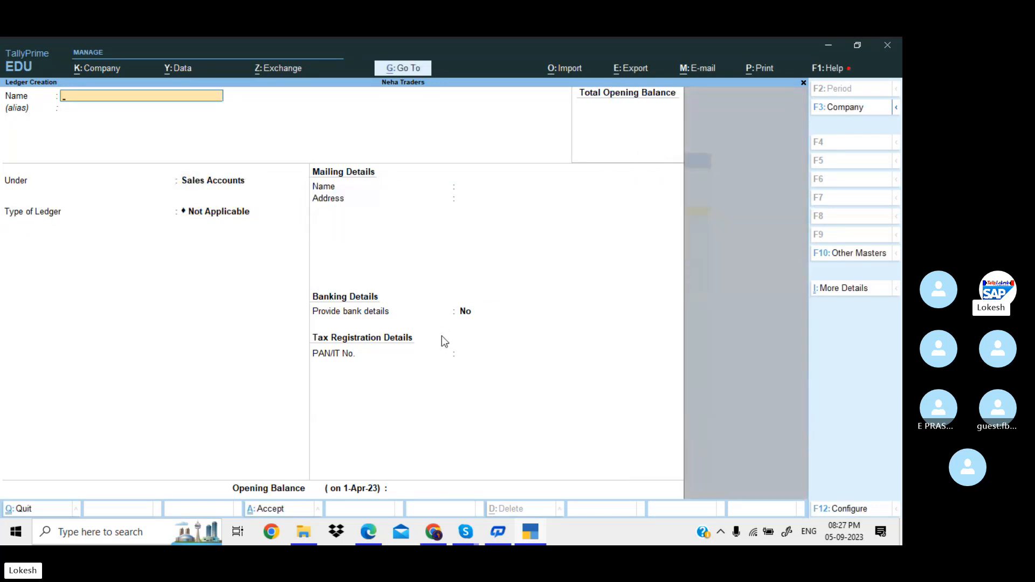
{"action": "type", "text": "Depreciation"}
{"action": "key", "text": "Return"}
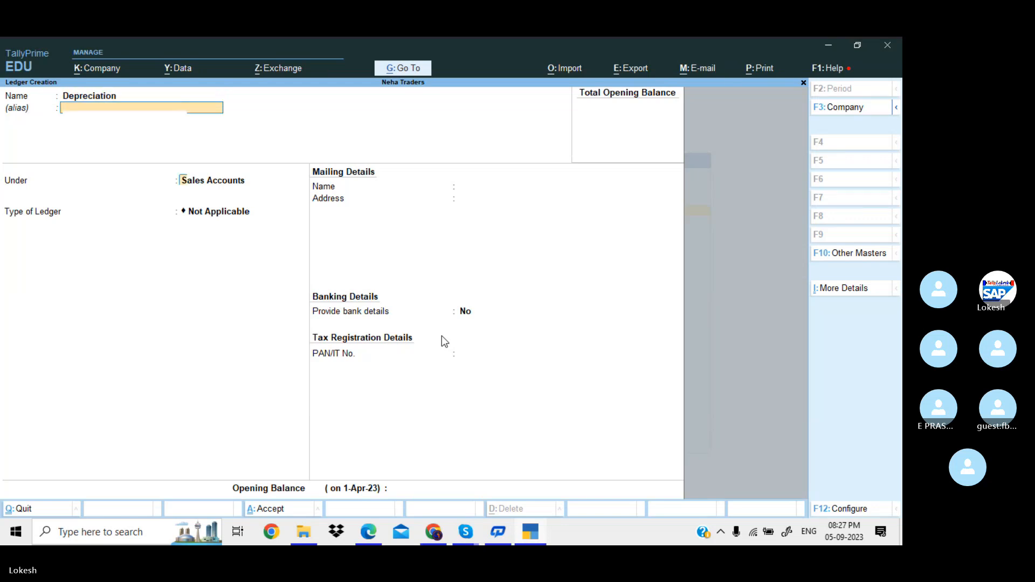
{"action": "key", "text": "Return"}
{"action": "type", "text": "Ind"}
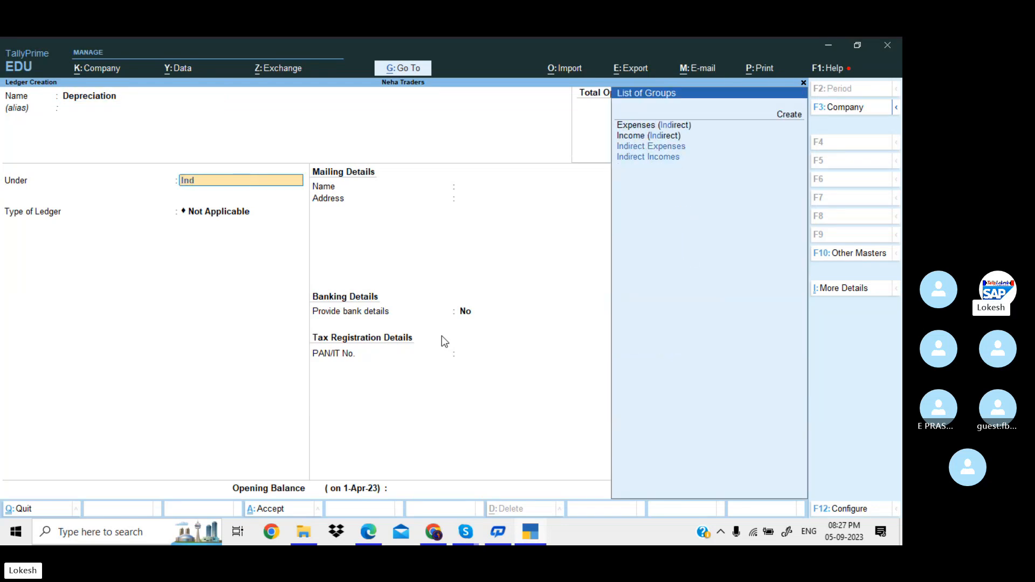
{"action": "key", "text": "Down"}
{"action": "key", "text": "Down"}
{"action": "key", "text": "Return"}
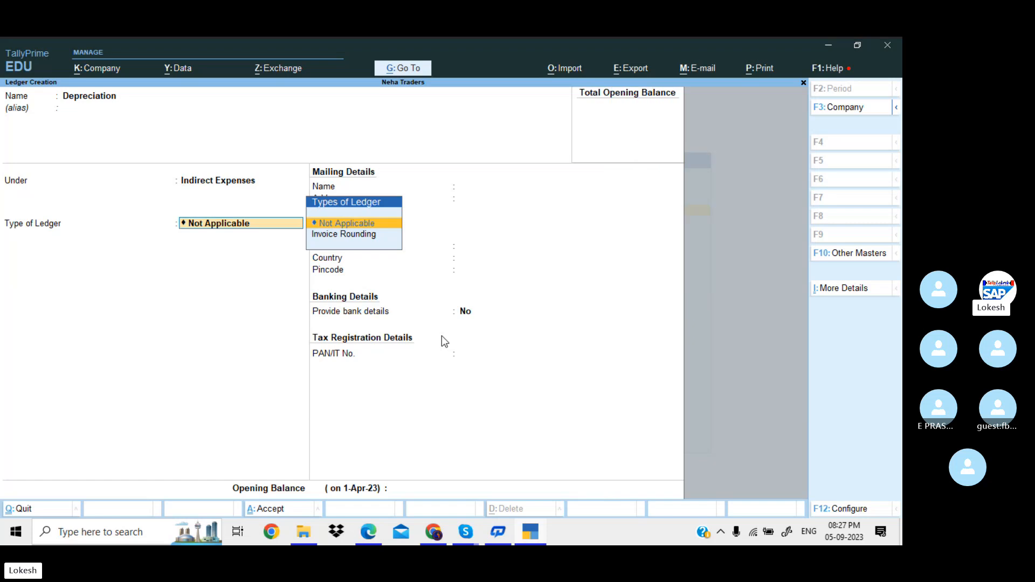
{"action": "key", "text": "Return"}
{"action": "key", "text": "Return"}
{"action": "key", "text": "Return"}
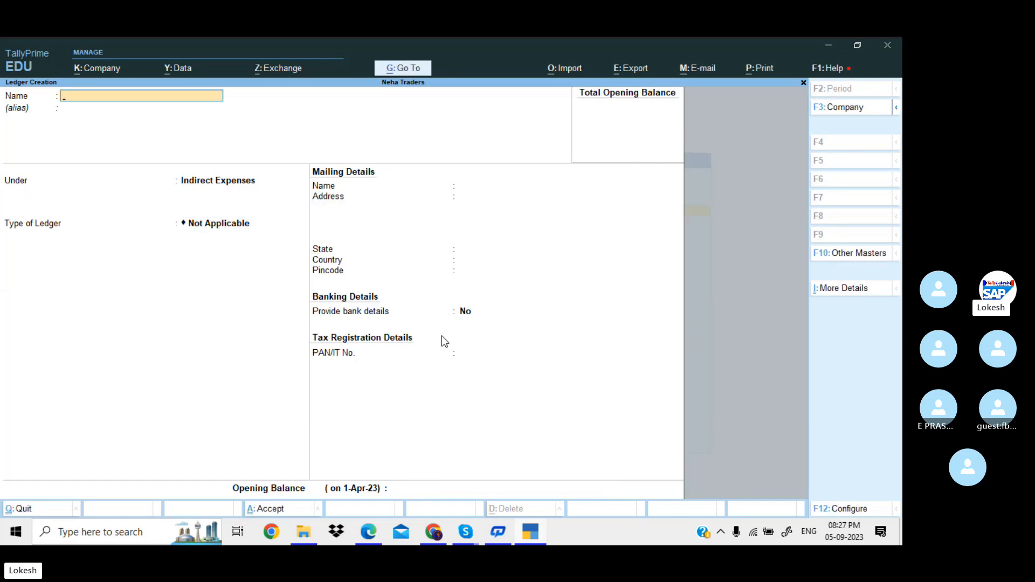
Leave ledger creation, start a Journal voucher, and bring up the transaction list PDF.
{"action": "key", "text": "Escape"}
{"action": "key", "text": "Return"}
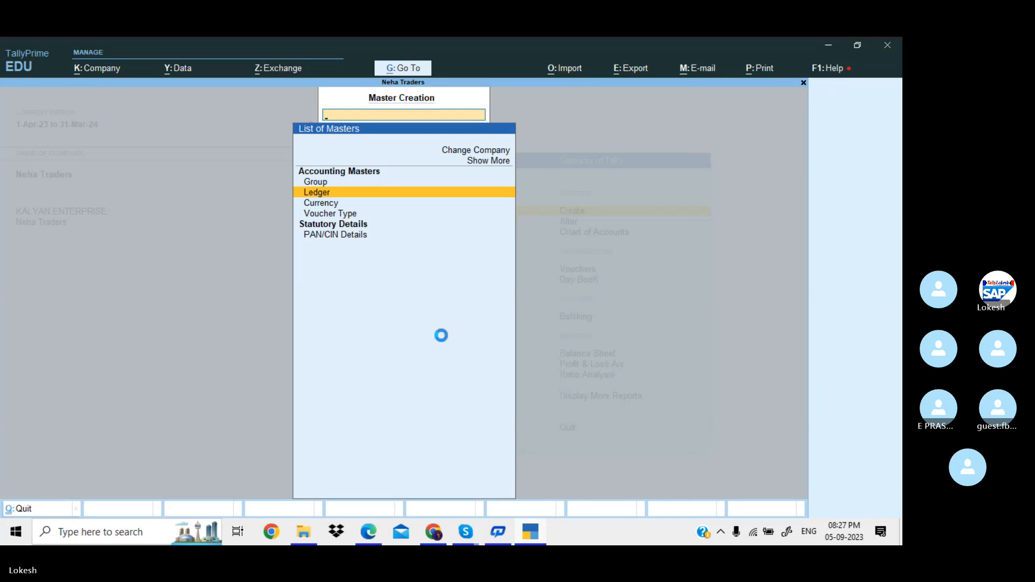
{"action": "key", "text": "Escape"}
{"action": "key", "text": "Down"}
{"action": "key", "text": "Down"}
{"action": "key", "text": "Down"}
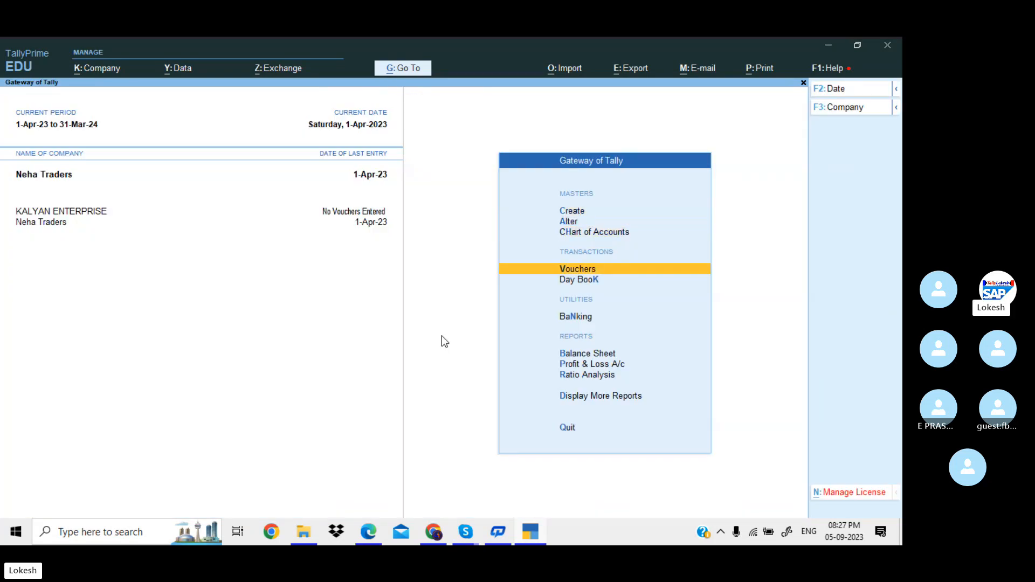
{"action": "key", "text": "Return"}
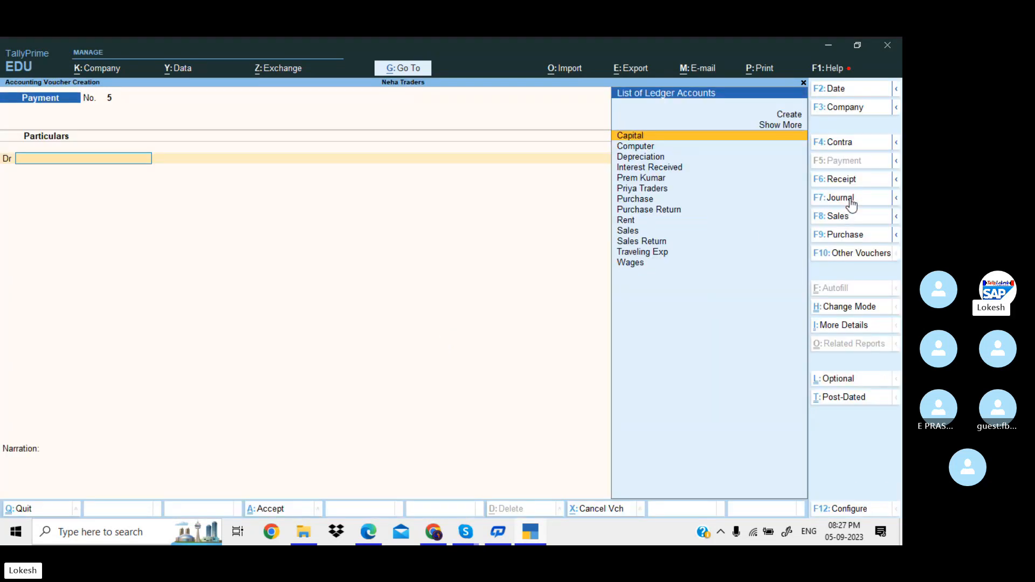
{"action": "left_click", "coordinate": [851, 205]}
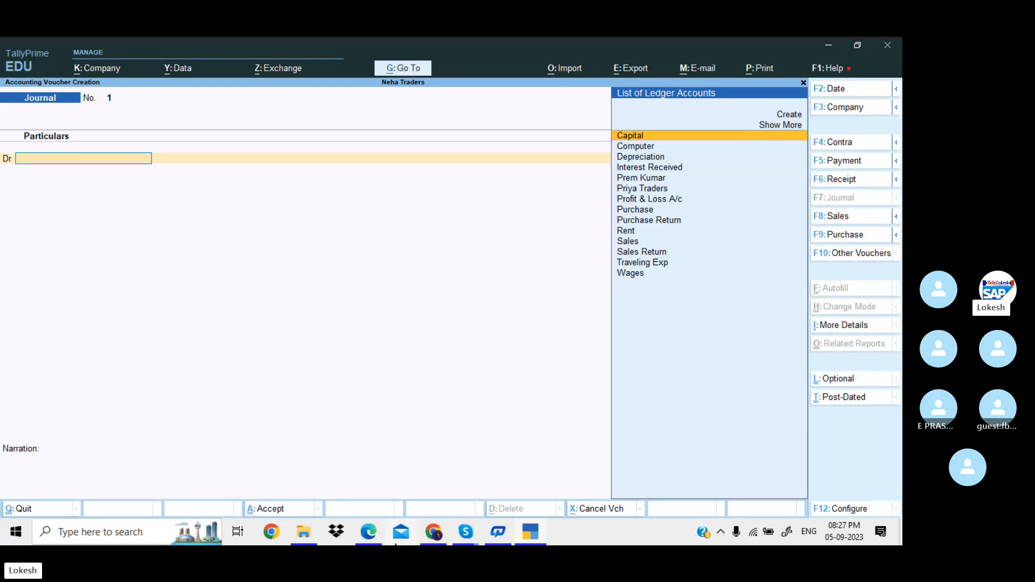
{"action": "left_click", "coordinate": [377, 533]}
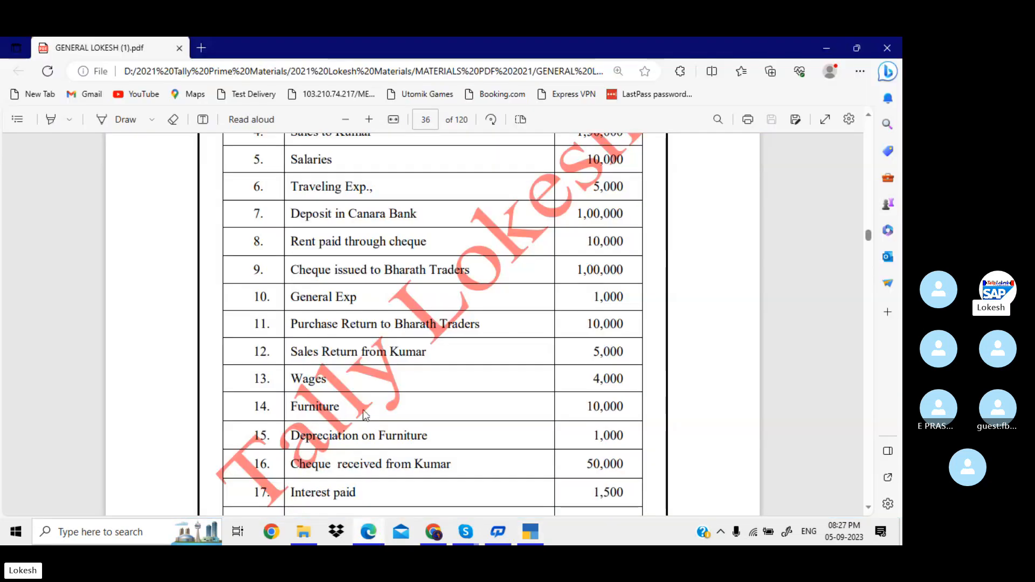
Review the return and depreciation rows in the PDF, then return to the Journal voucher.
{"action": "scroll", "coordinate": [382, 246], "scroll_direction": "up", "scroll_amount": 2}
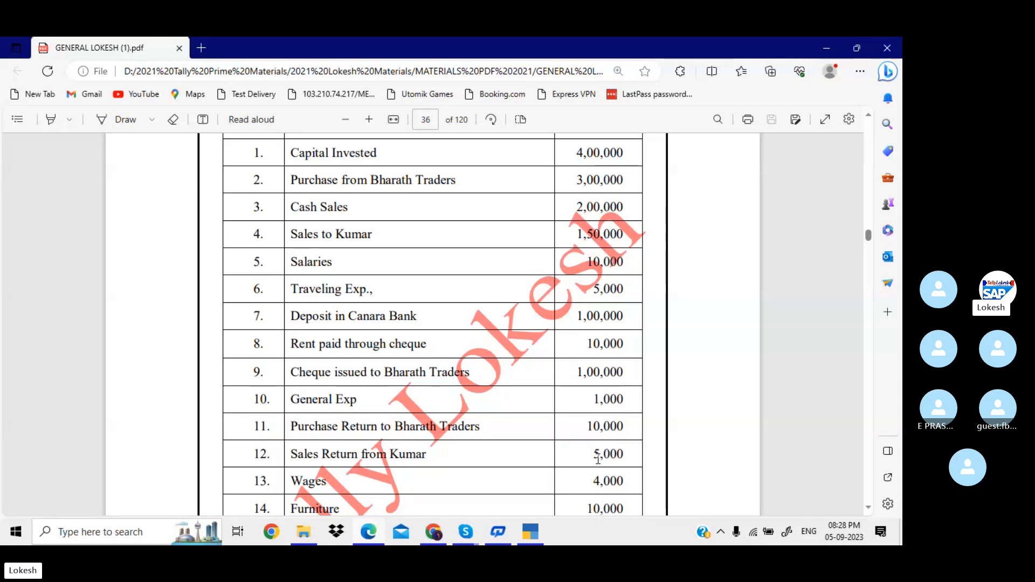
{"action": "scroll", "coordinate": [598, 460], "scroll_direction": "down", "scroll_amount": 3}
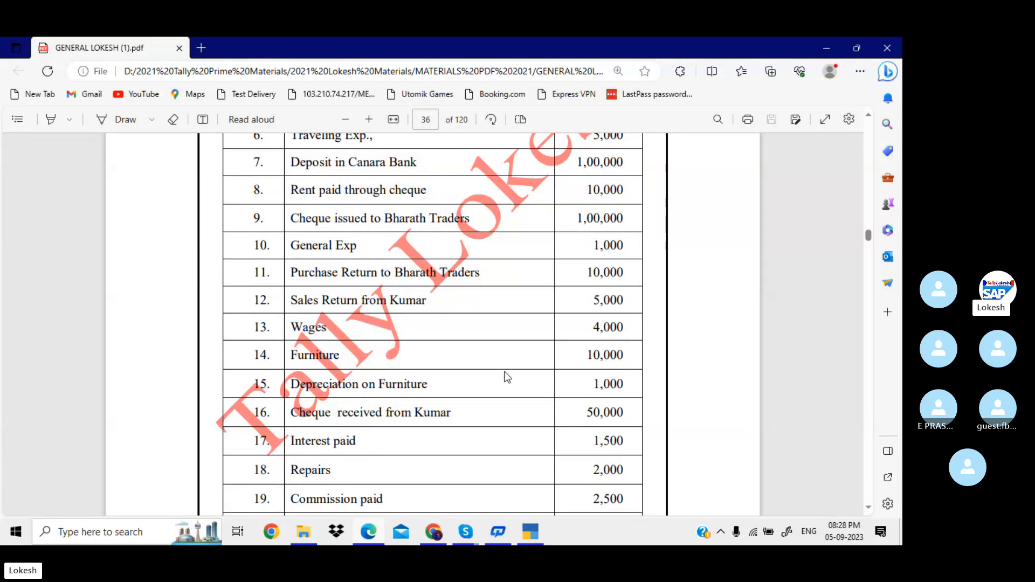
{"action": "scroll", "coordinate": [497, 375], "scroll_direction": "up", "scroll_amount": 1}
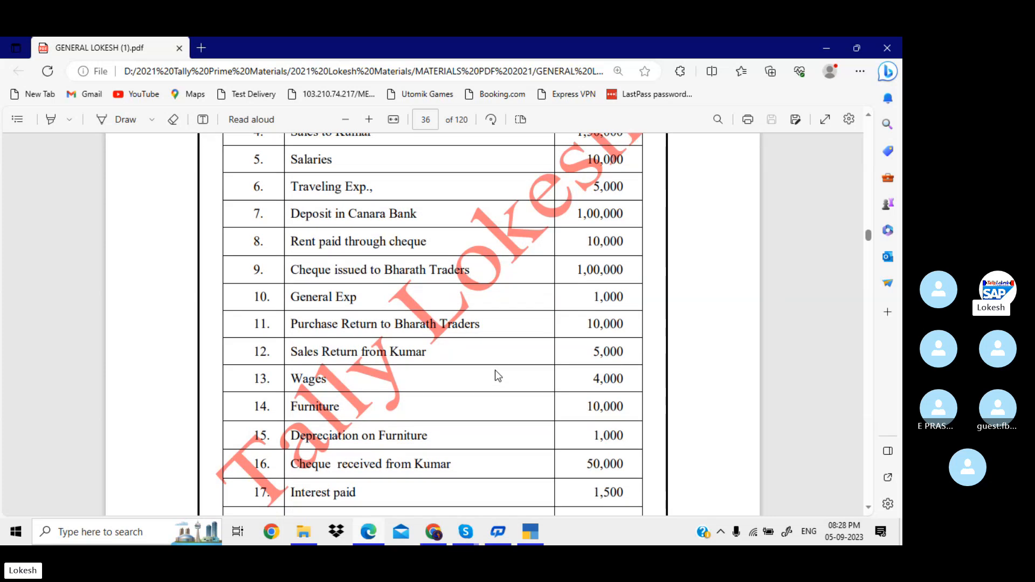
{"action": "left_click", "coordinate": [541, 528]}
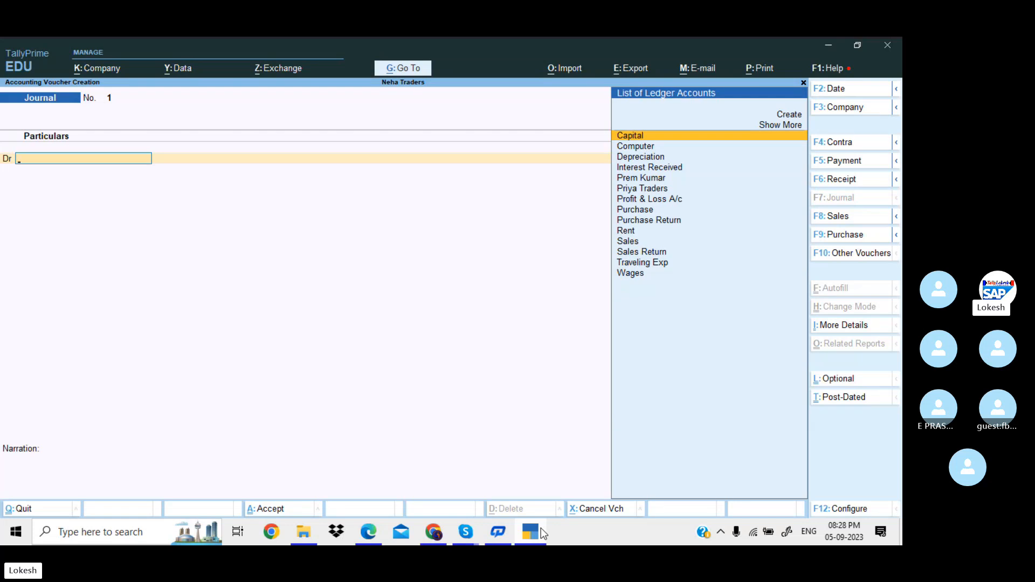
Save Journal voucher 1 debiting the party ledger 10,000 and crediting Purchase Return.
{"action": "type", "text": "Pr"}
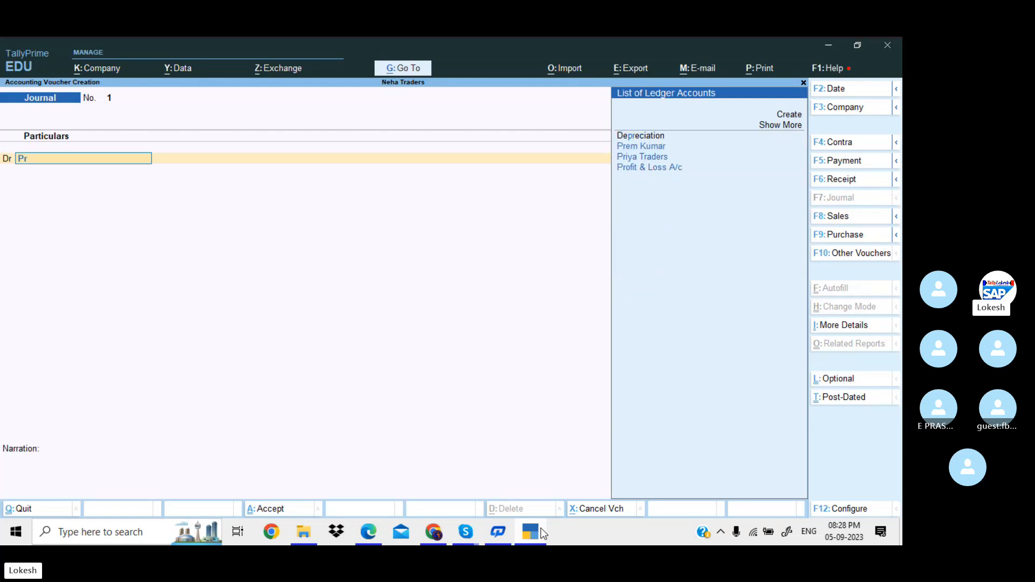
{"action": "key", "text": "Down"}
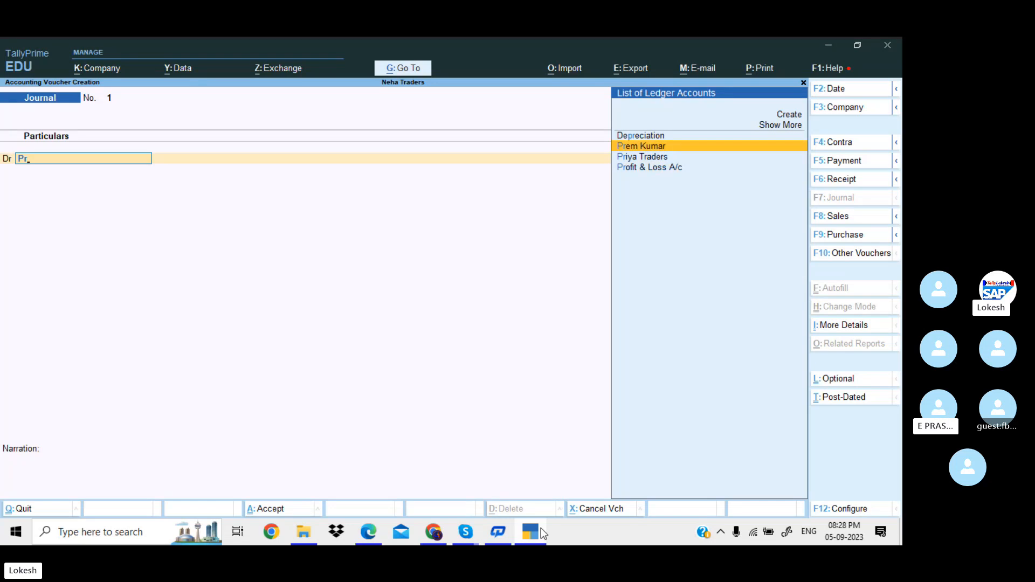
{"action": "key", "text": "Return"}
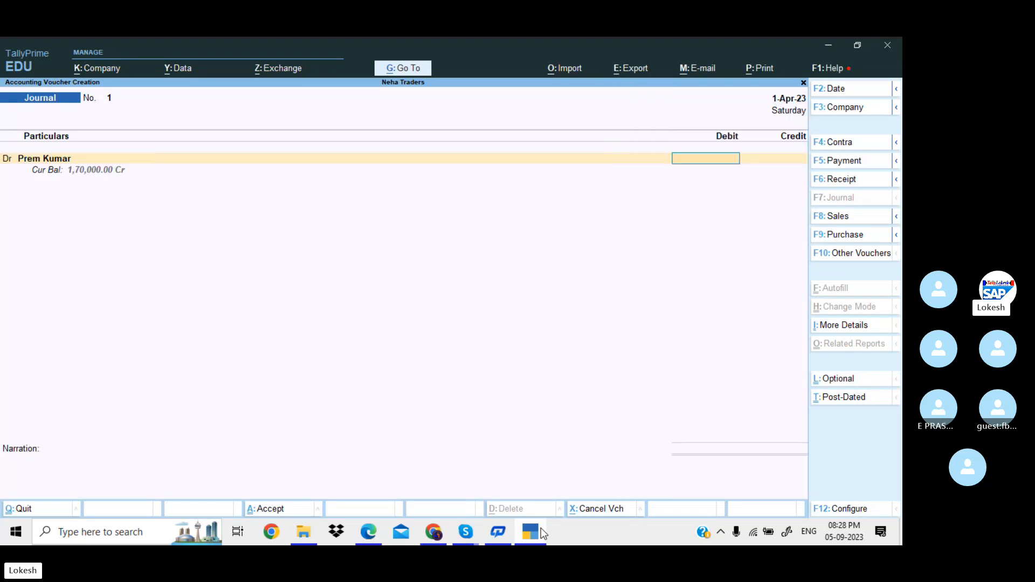
{"action": "key", "text": "alt+Tab"}
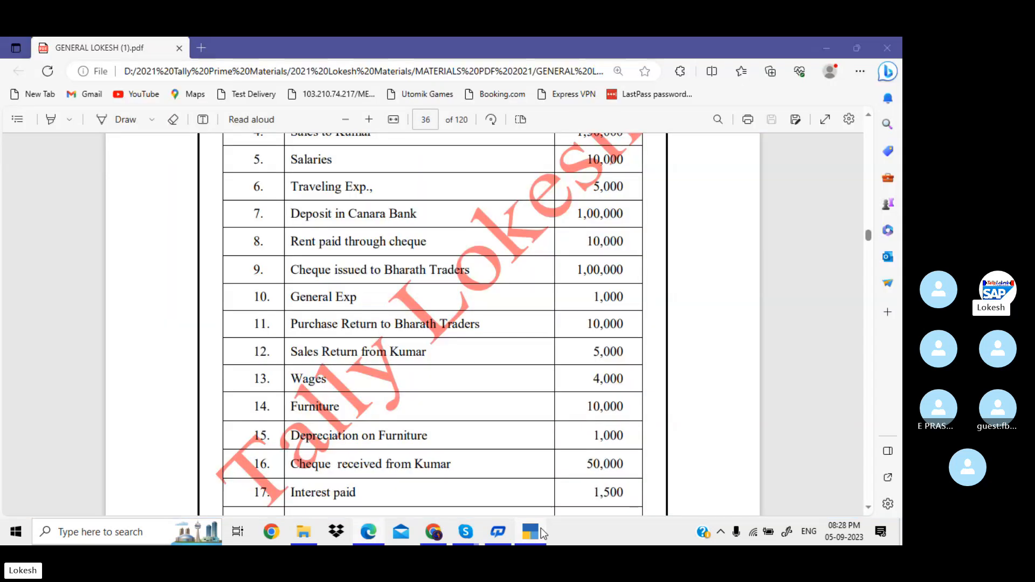
{"action": "key", "text": "alt+Tab"}
{"action": "type", "text": "10000"}
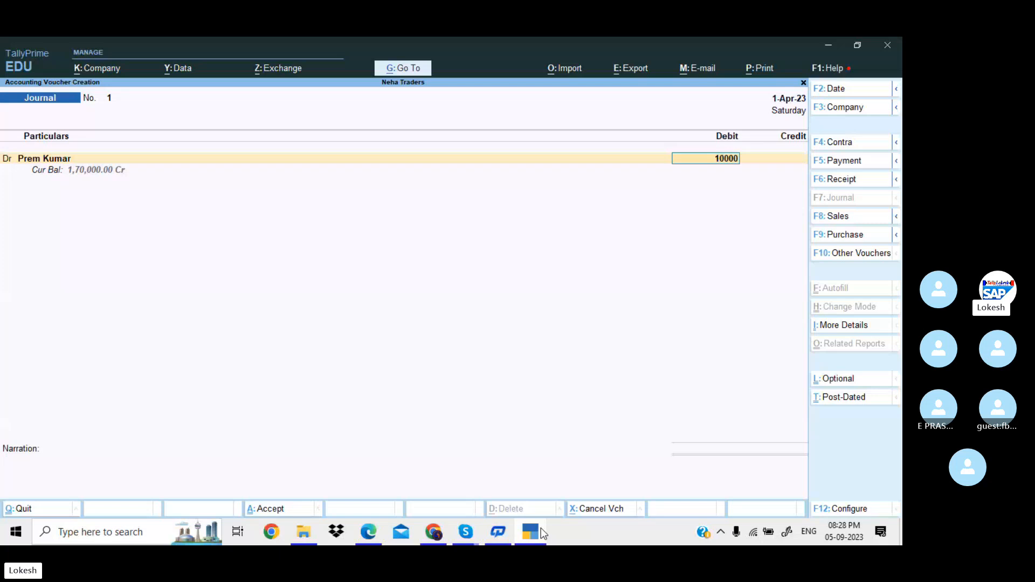
{"action": "key", "text": "Return"}
{"action": "type", "text": "P"}
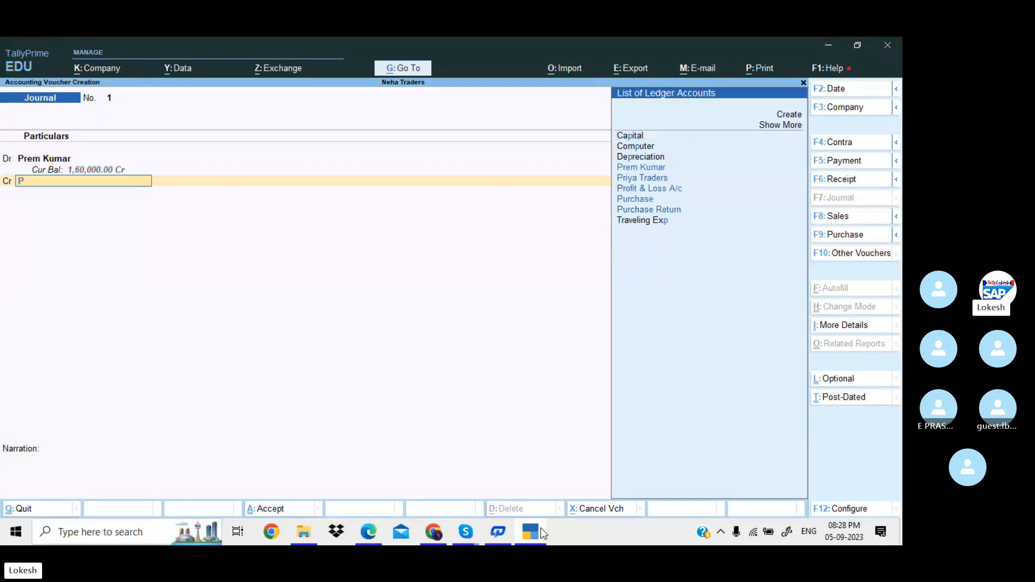
{"action": "type", "text": "u"}
{"action": "key", "text": "Down"}
{"action": "key", "text": "Down"}
{"action": "key", "text": "Return"}
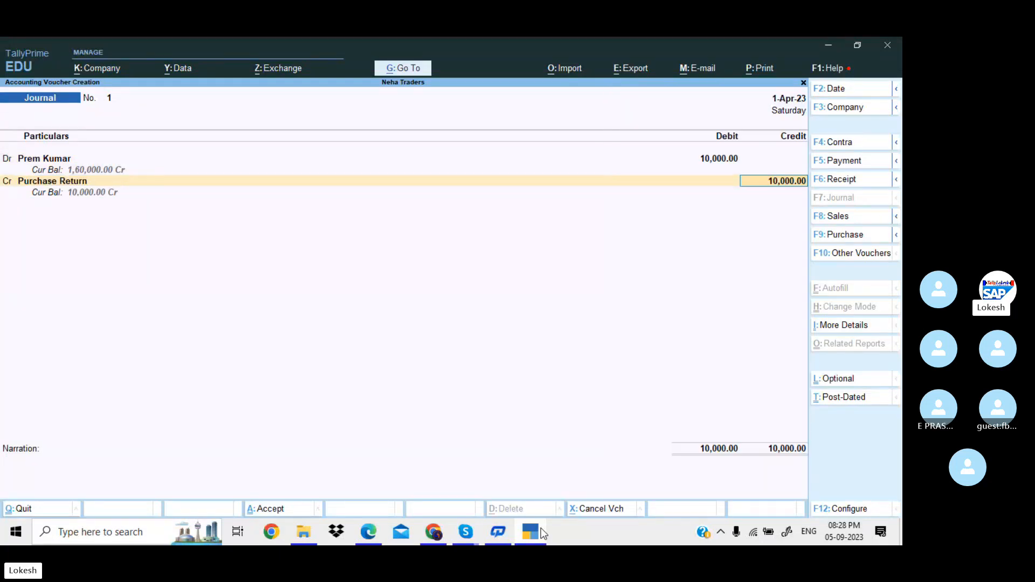
{"action": "key", "text": "Return"}
{"action": "key", "text": "Return"}
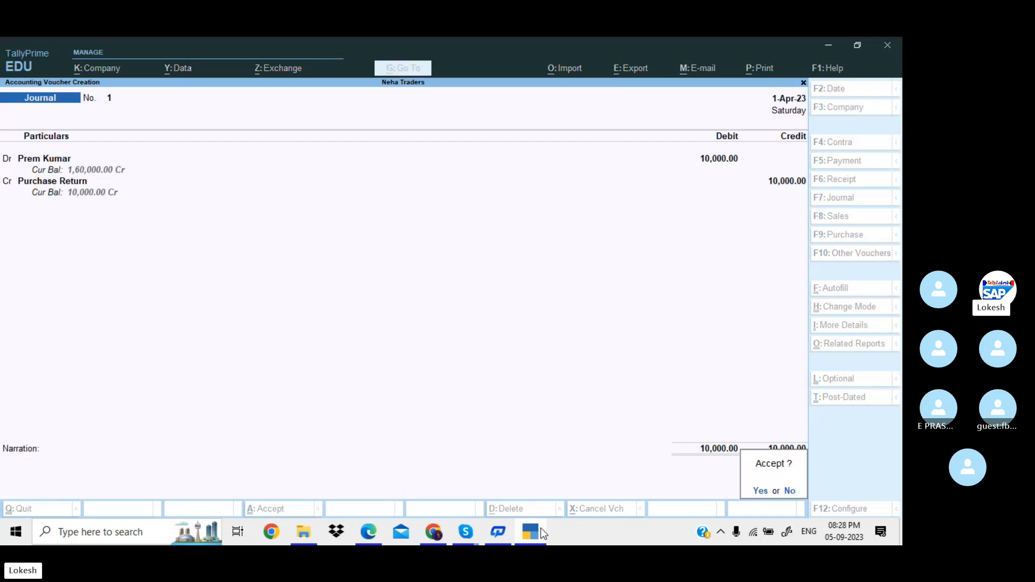
{"action": "key", "text": "Return"}
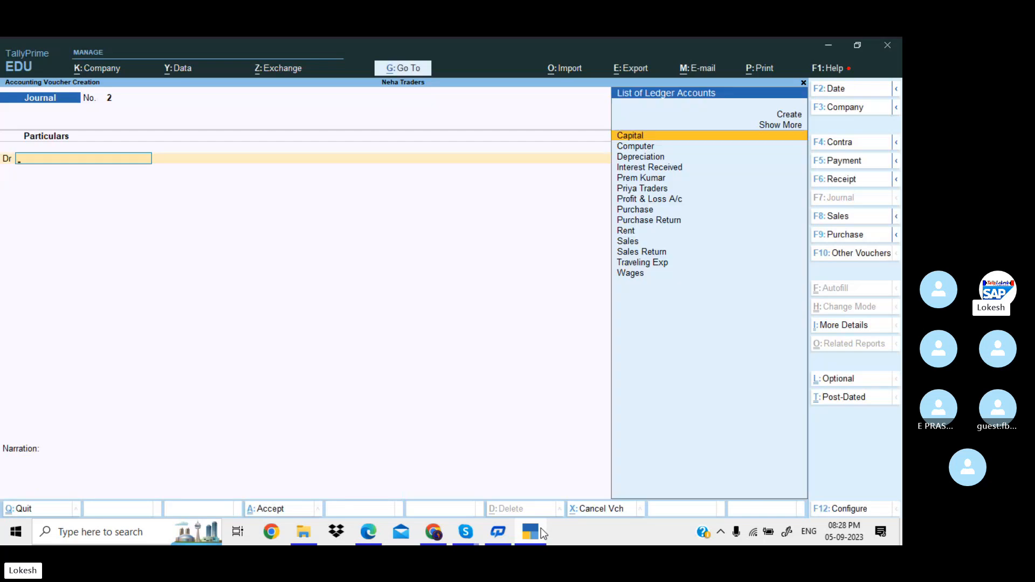
Save Journal voucher 2 debiting Sales Return 5,000 and crediting Priya Traders.
{"action": "type", "text": "Sal"}
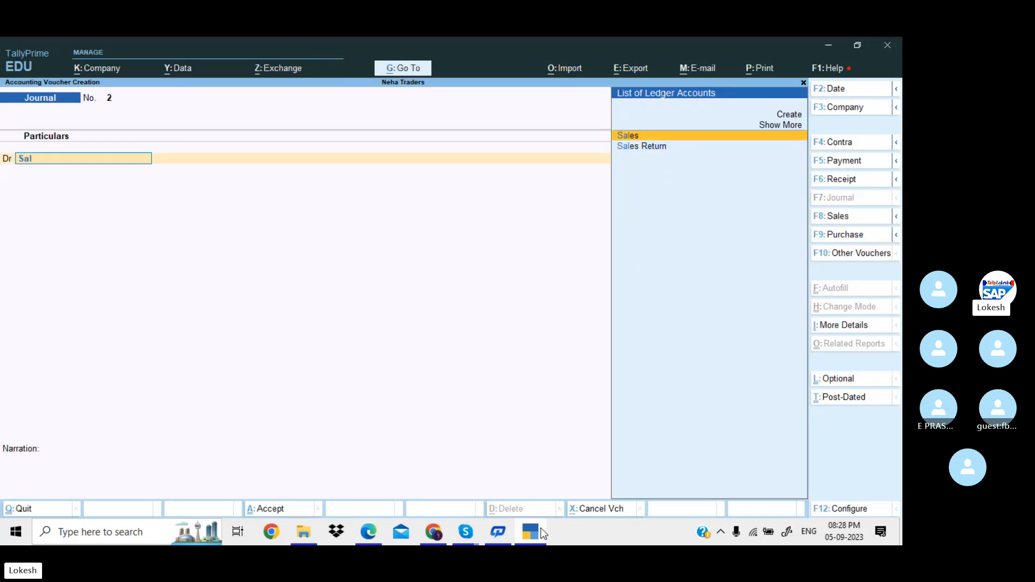
{"action": "key", "text": "Down"}
{"action": "key", "text": "Return"}
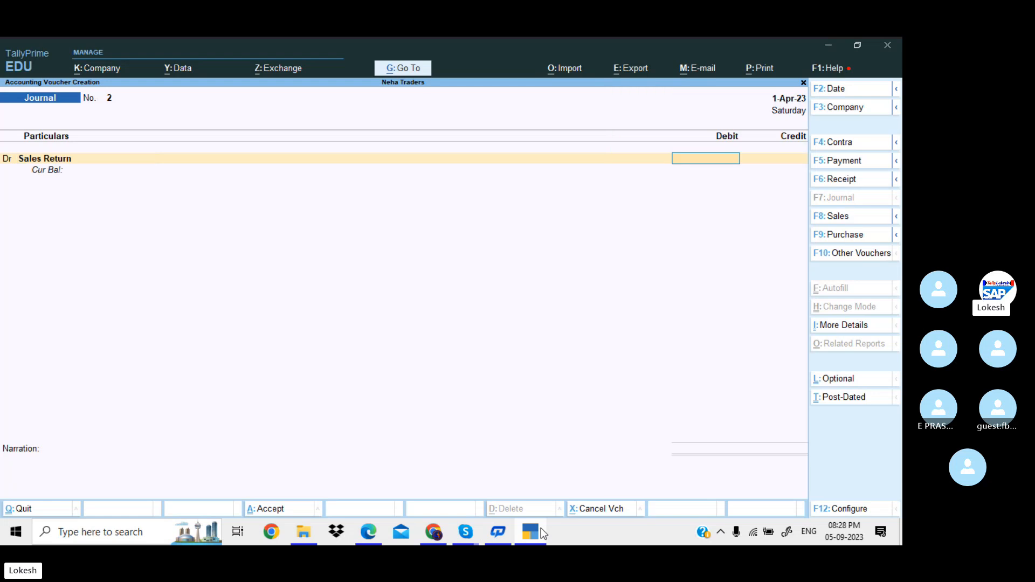
{"action": "key", "text": "alt+Tab"}
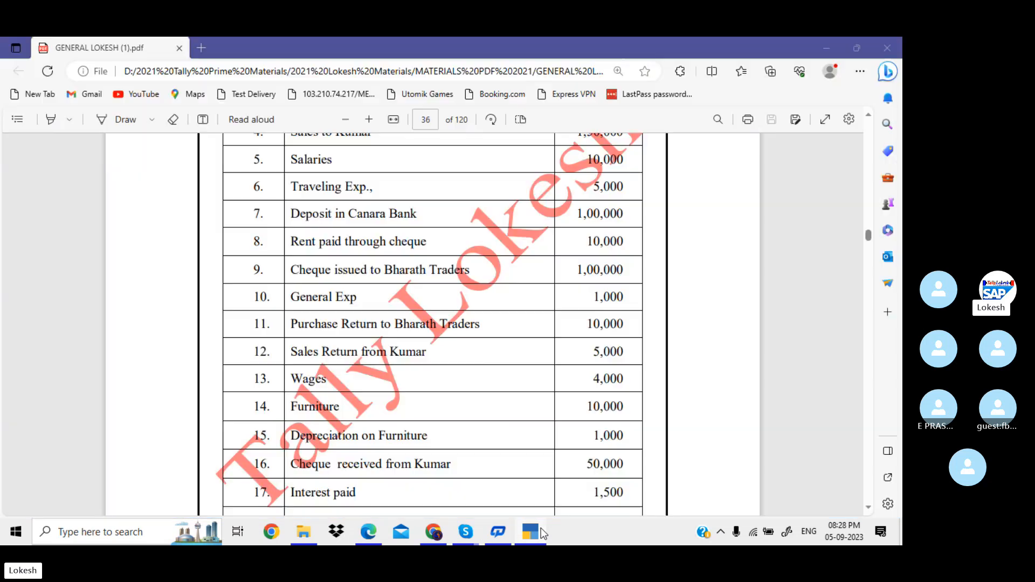
{"action": "key", "text": "alt+Tab"}
{"action": "type", "text": "5000"}
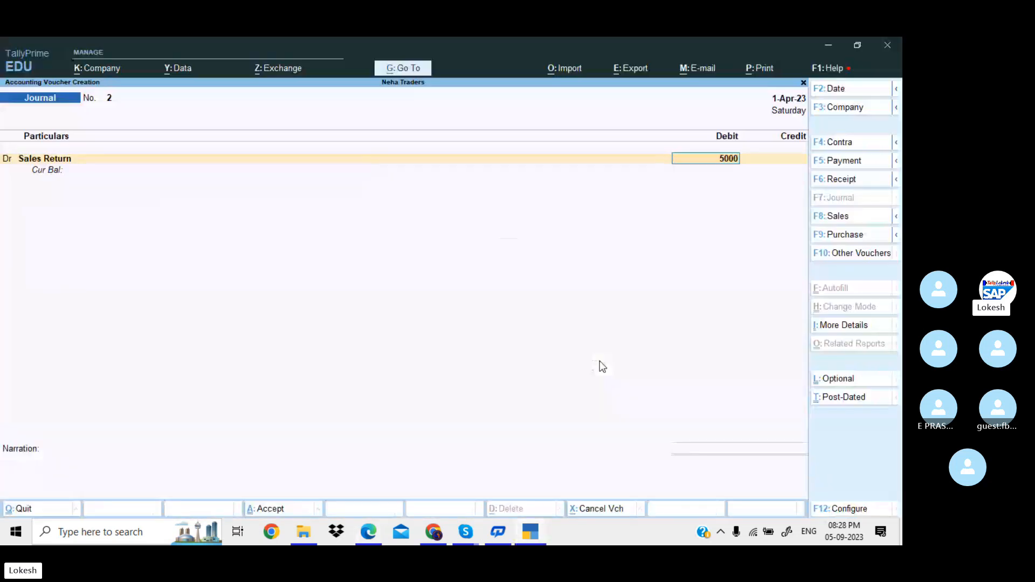
{"action": "key", "text": "Return"}
{"action": "key", "text": "Return"}
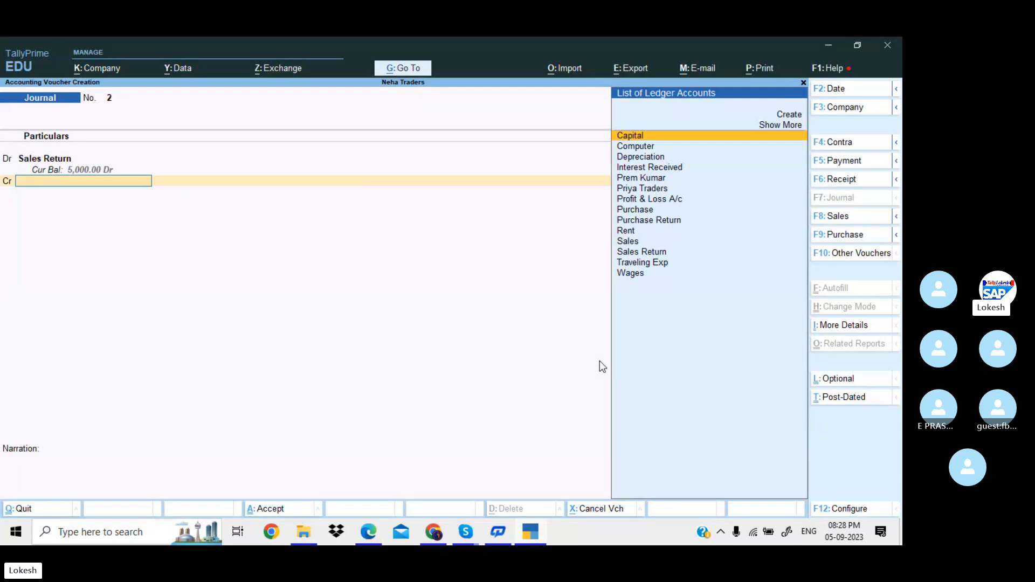
{"action": "type", "text": "Pr"}
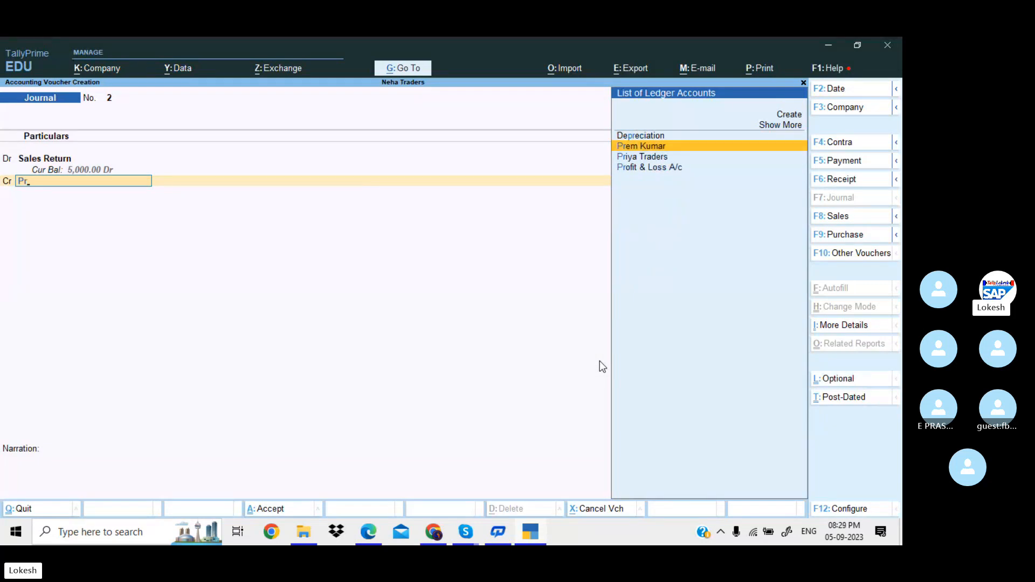
{"action": "key", "text": "Down"}
{"action": "key", "text": "Return"}
{"action": "key", "text": "Return"}
{"action": "key", "text": "Return"}
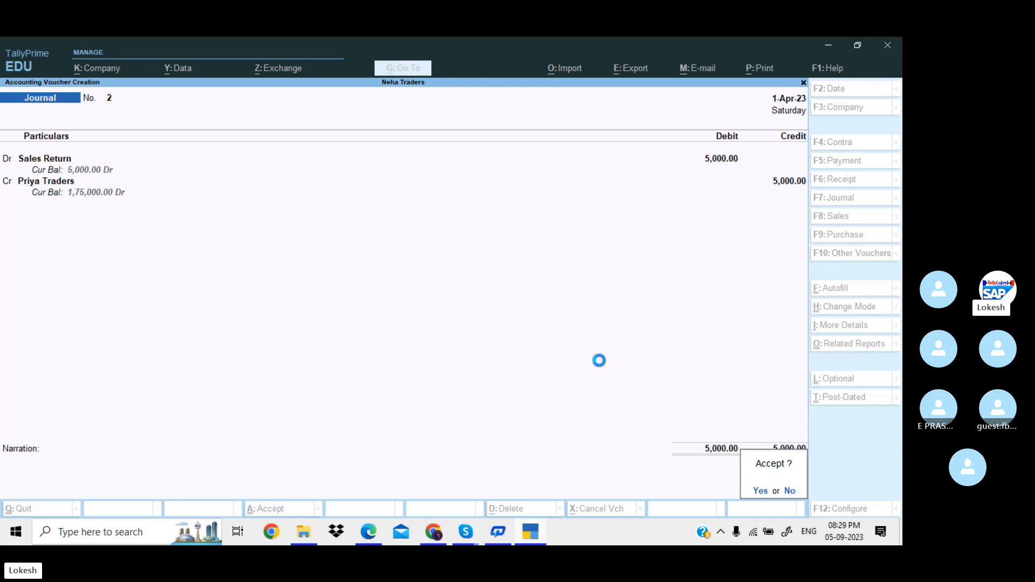
{"action": "key", "text": "Return"}
Debit Depreciation 1,000 on Journal voucher 3, checking the amount in the PDF.
{"action": "type", "text": "D"}
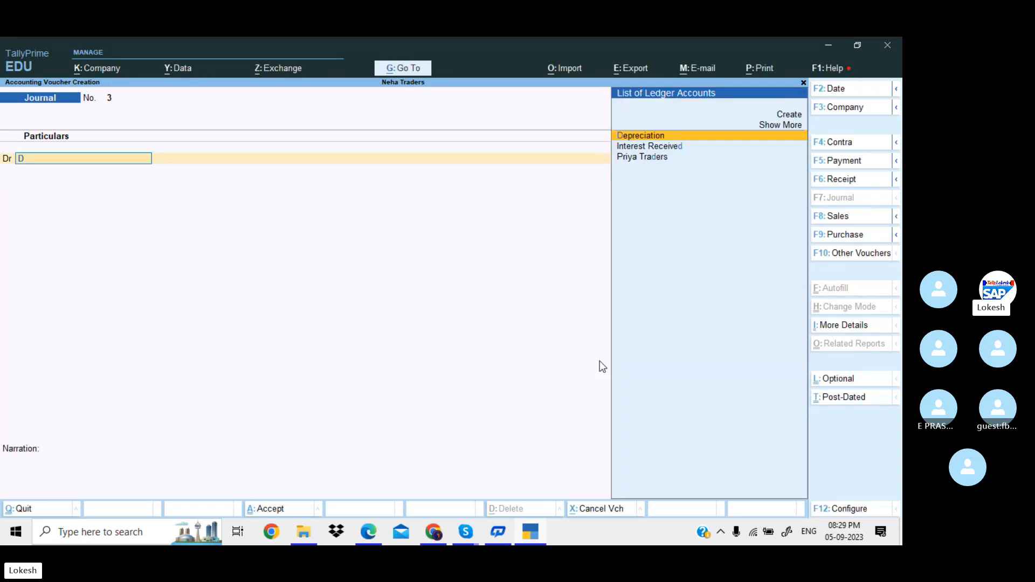
{"action": "type", "text": "e"}
{"action": "key", "text": "Return"}
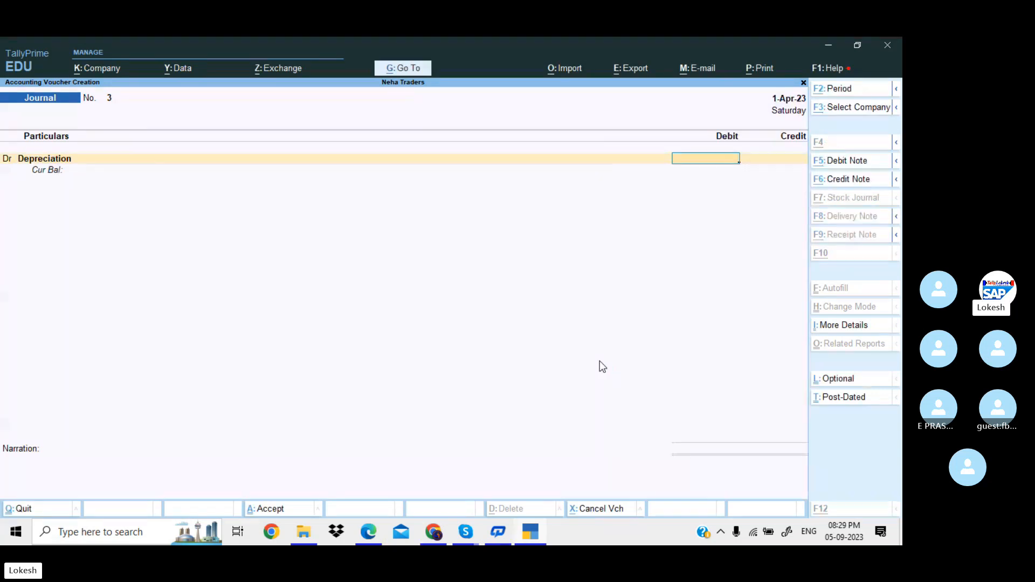
{"action": "key", "text": "alt+Tab"}
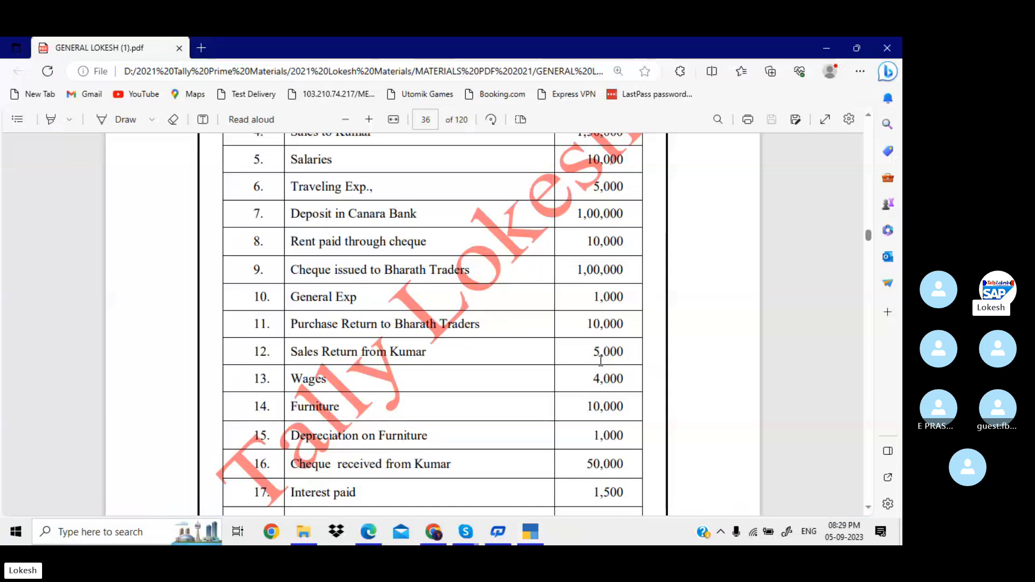
{"action": "scroll", "coordinate": [599, 360], "scroll_direction": "down", "scroll_amount": 2}
{"action": "key", "text": "alt+Tab"}
{"action": "type", "text": "1000"}
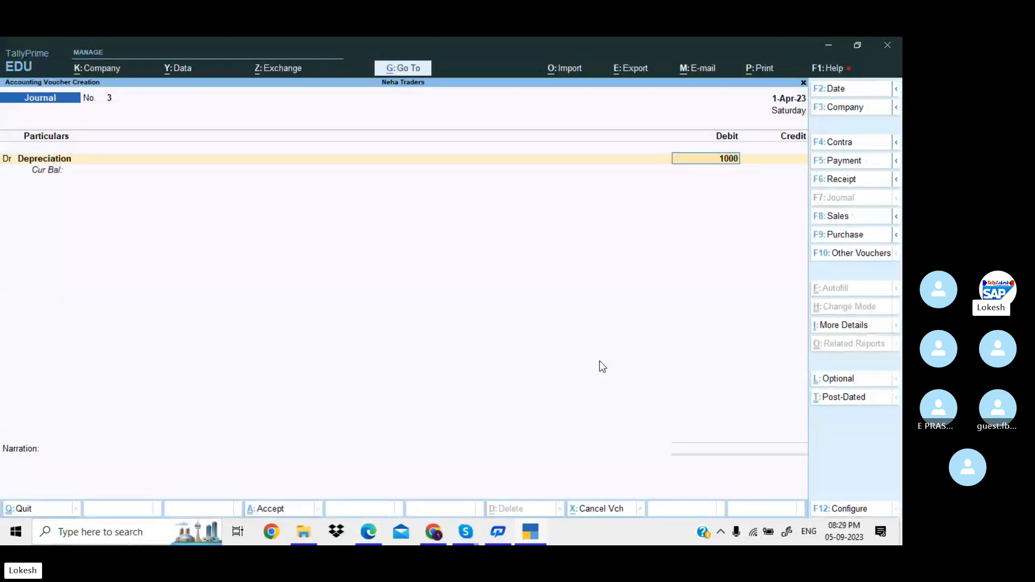
{"action": "key", "text": "Return"}
Credit Computer 1,000 to save the voucher, then quit voucher entry.
{"action": "type", "text": "l"}
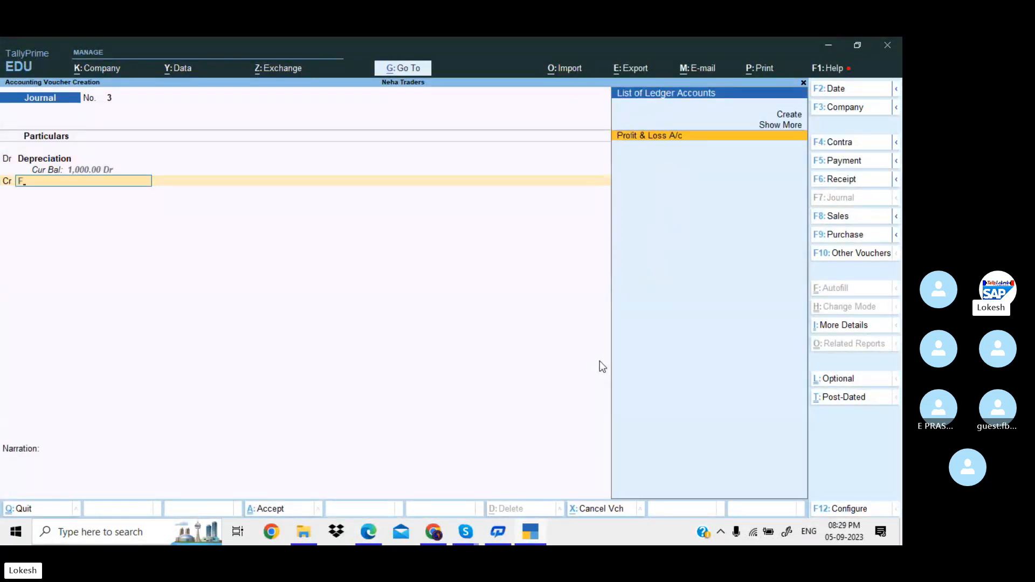
{"action": "key", "text": "BackSpace"}
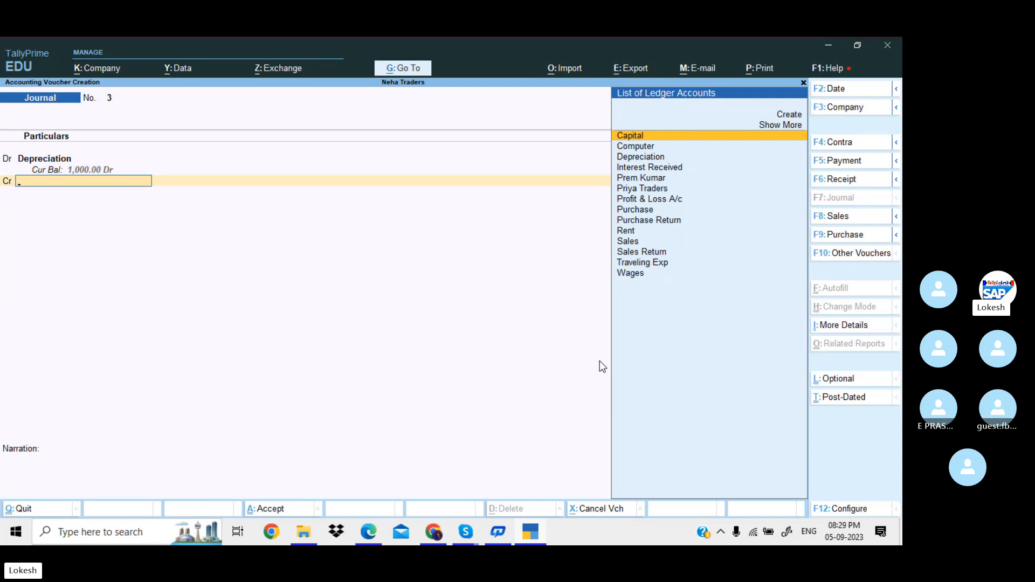
{"action": "key", "text": "Down"}
{"action": "key", "text": "Return"}
{"action": "key", "text": "Return"}
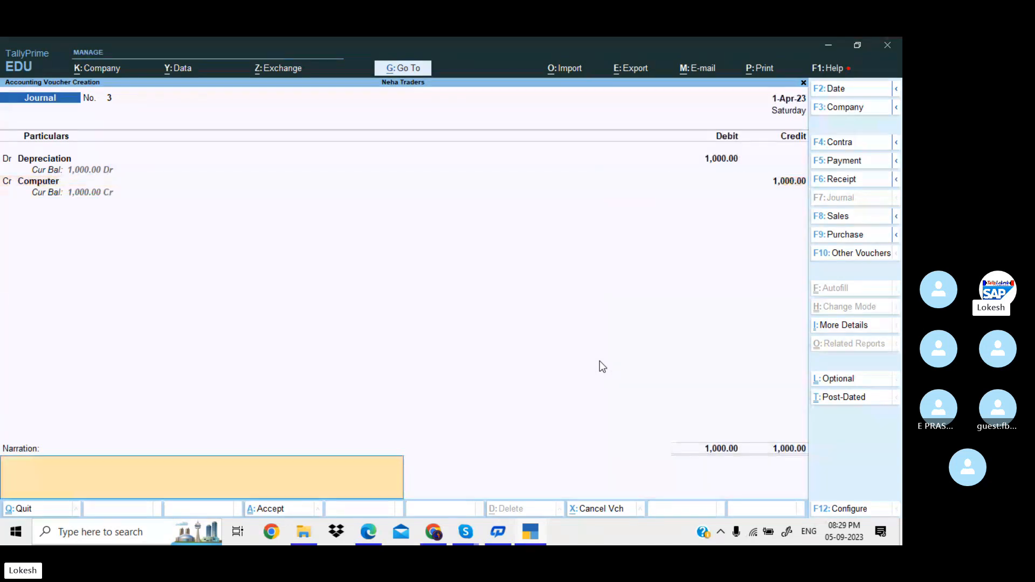
{"action": "key", "text": "Return"}
{"action": "key", "text": "Return"}
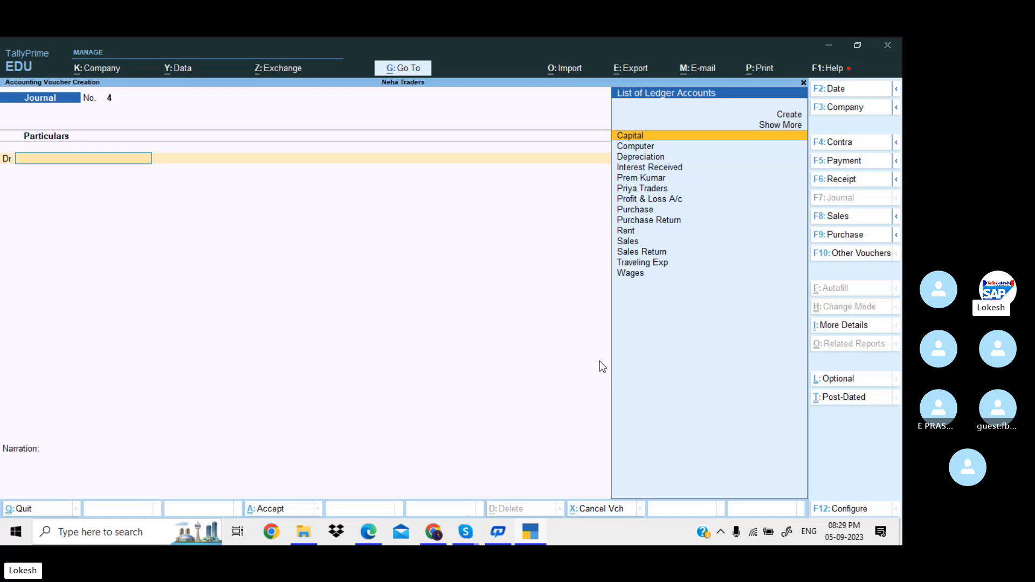
{"action": "key", "text": "Escape"}
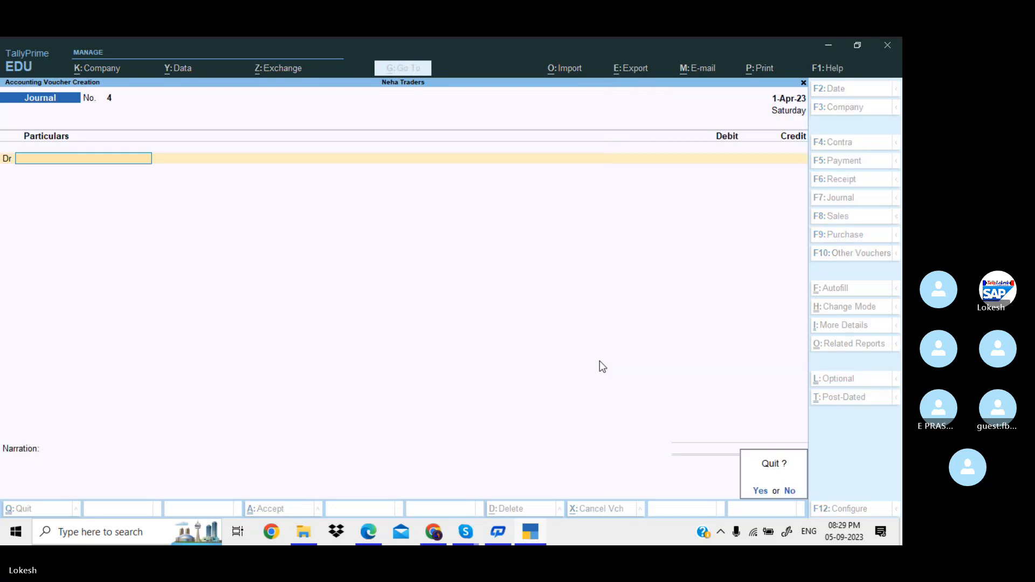
{"action": "key", "text": "Return"}
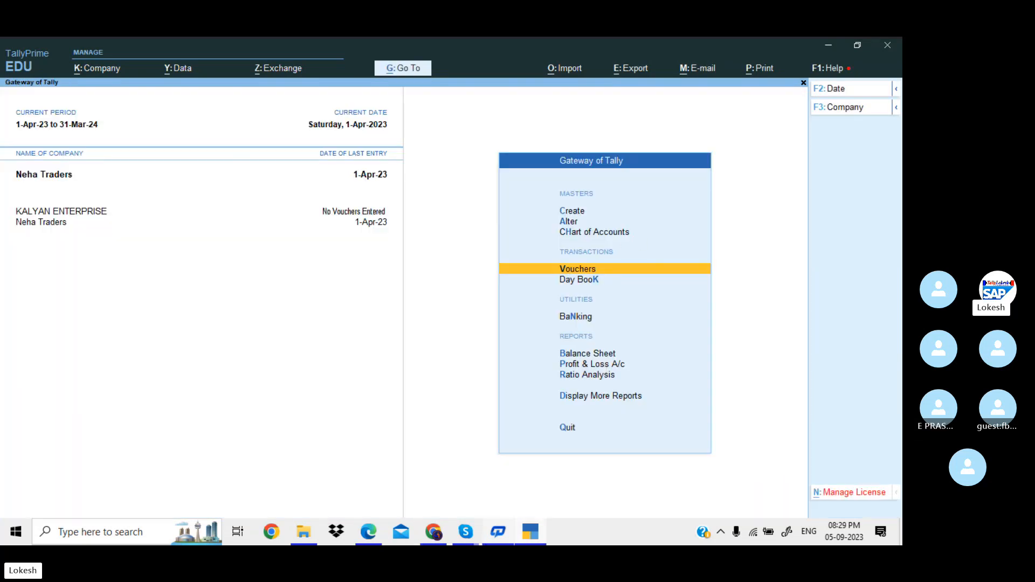
Bring the Skype Tally Prime Batch 35 call forward and close its chat panel.
{"action": "left_click", "coordinate": [476, 539]}
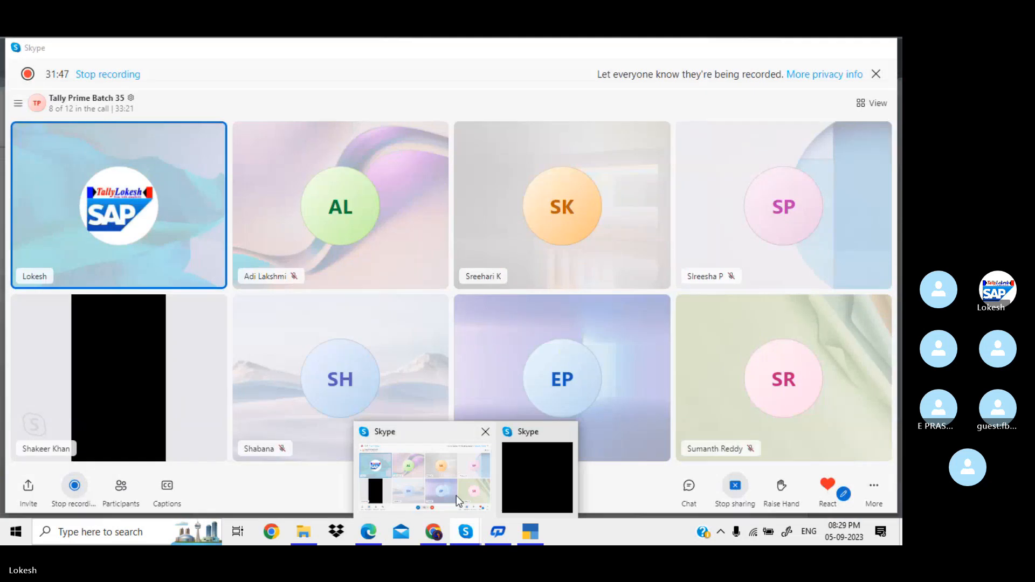
{"action": "left_click", "coordinate": [456, 496]}
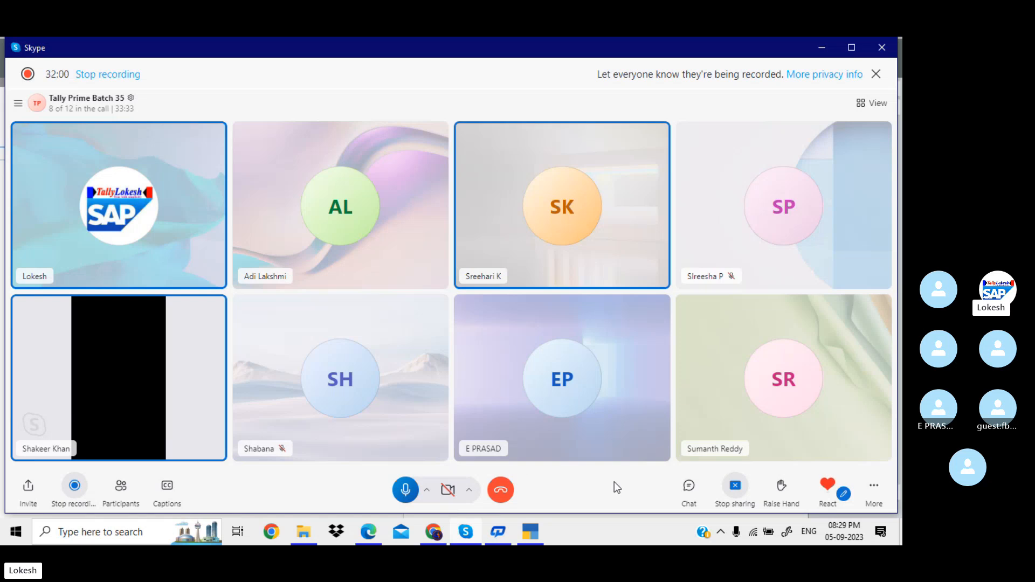
{"action": "left_click", "coordinate": [688, 486]}
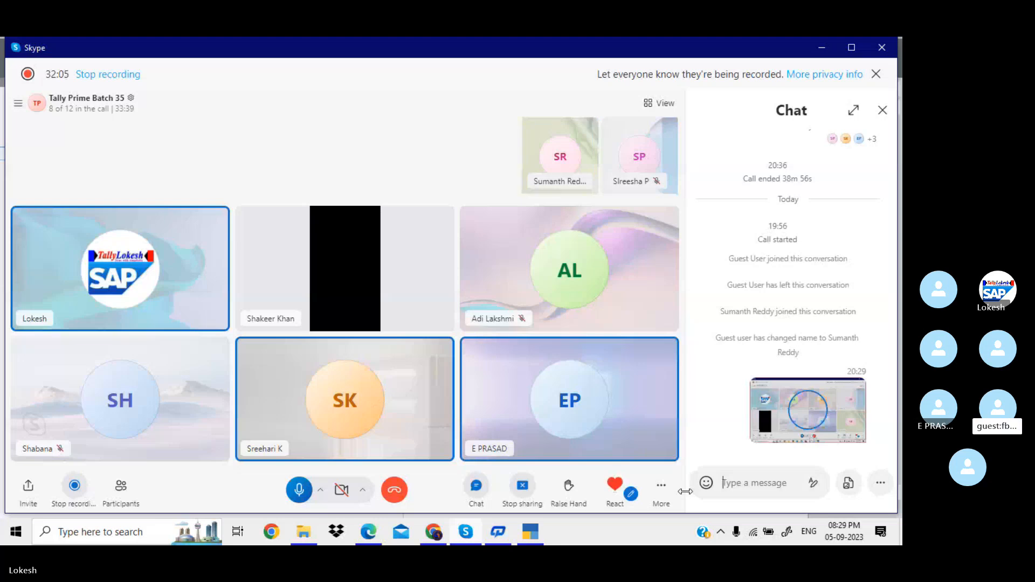
{"action": "left_click", "coordinate": [883, 115]}
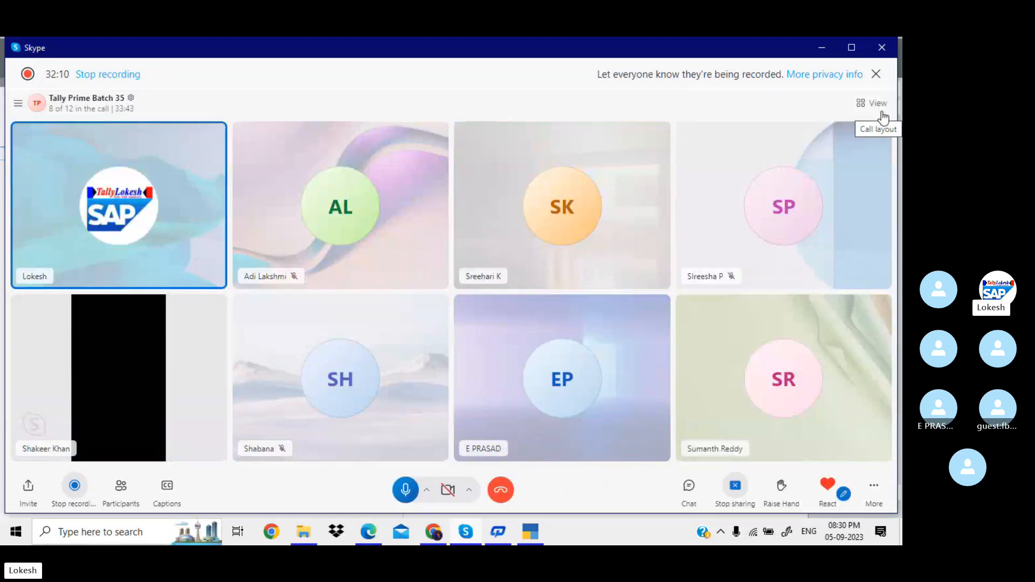